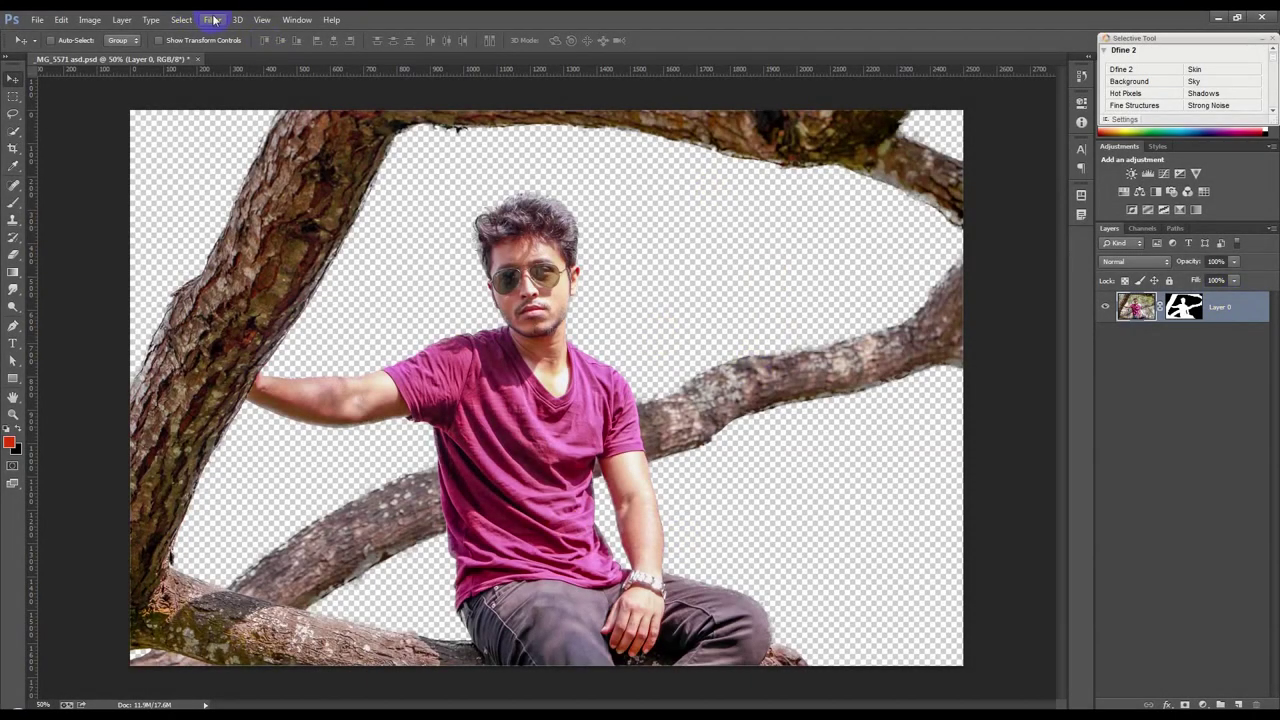
# Step: Apply a Camera Raw Filter: Highlights -100, Contrast +10, Whites -51, Blacks -49, Clarity +9, lower Vibrance
pyautogui.click(213, 20)
pyautogui.click(240, 90)
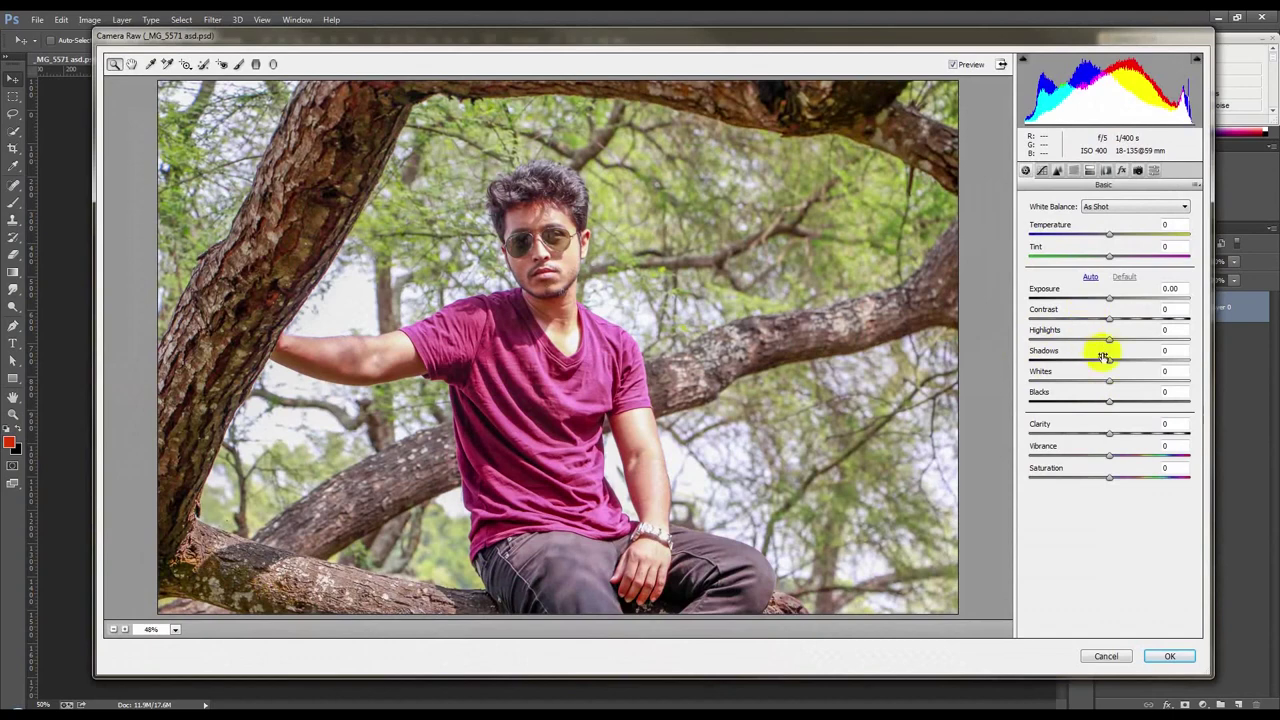
pyautogui.moveTo(1085, 343); pyautogui.dragTo(985, 337)
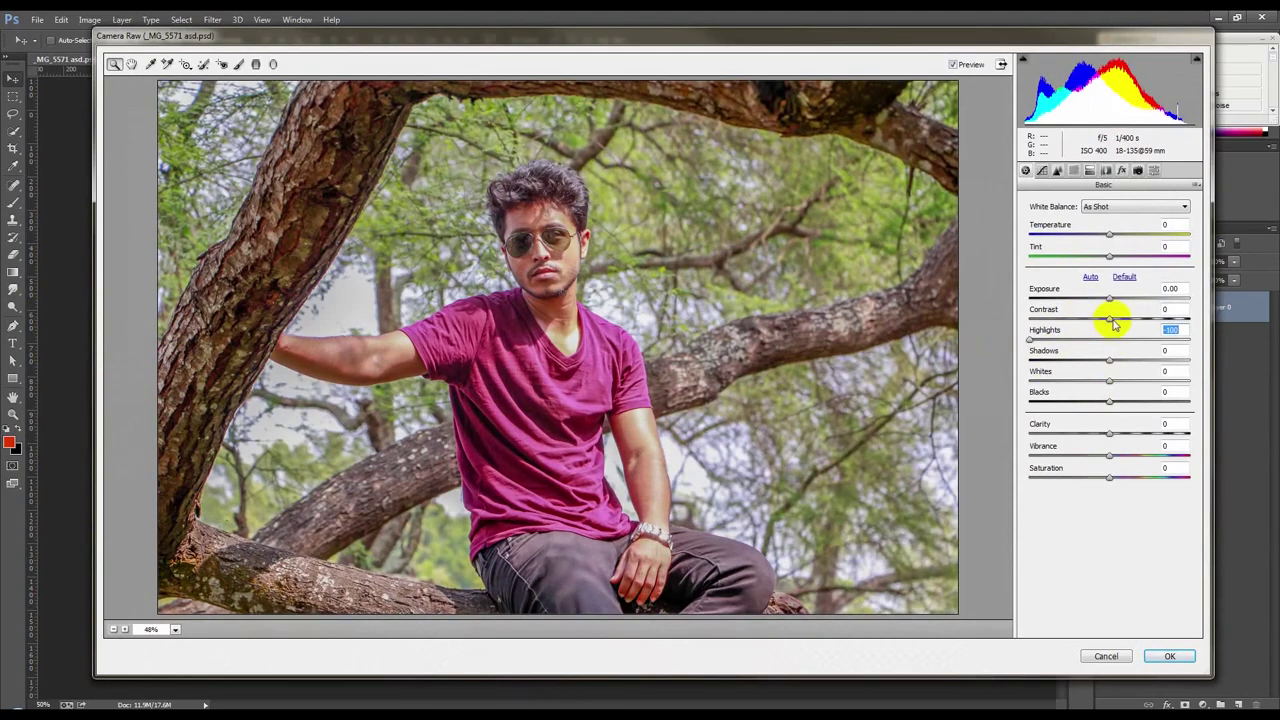
pyautogui.moveTo(1081, 322); pyautogui.dragTo(1119, 323)
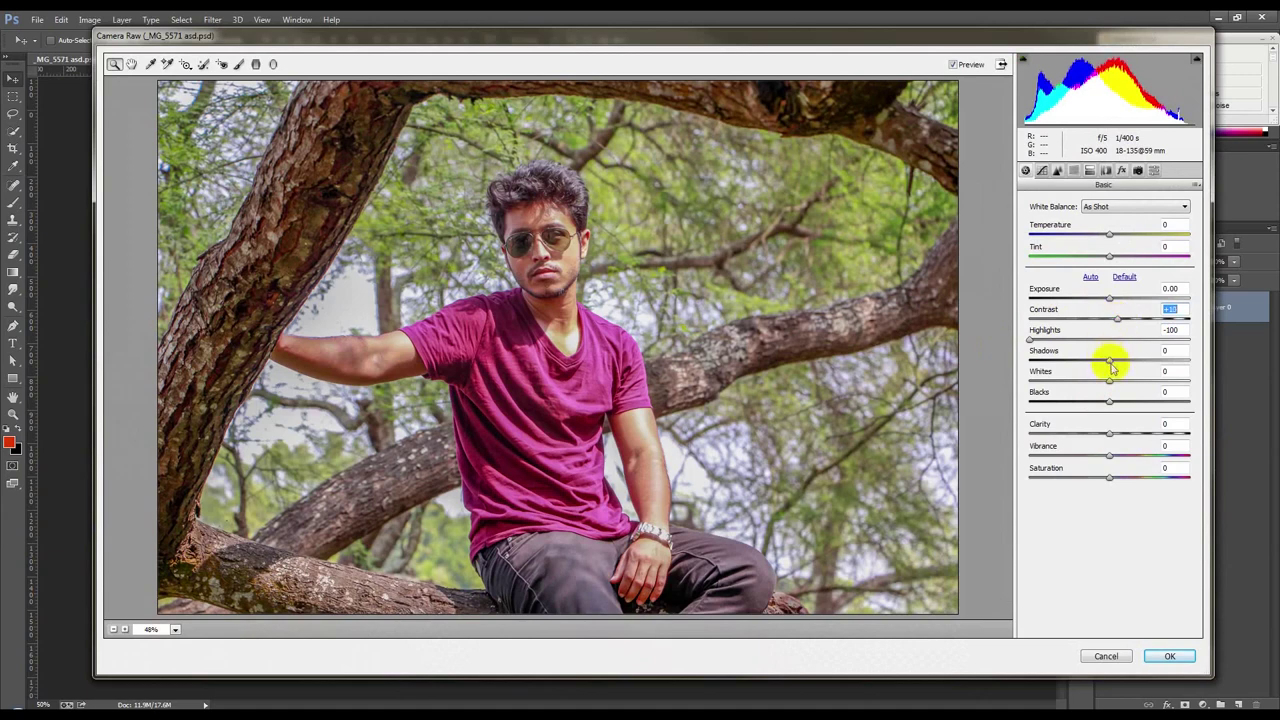
pyautogui.moveTo(1109, 381)
pyautogui.mouseDown()
pyautogui.moveTo(1059, 389)
pyautogui.moveTo(1066, 381)
pyautogui.moveTo(1064, 404)
pyautogui.mouseUp()
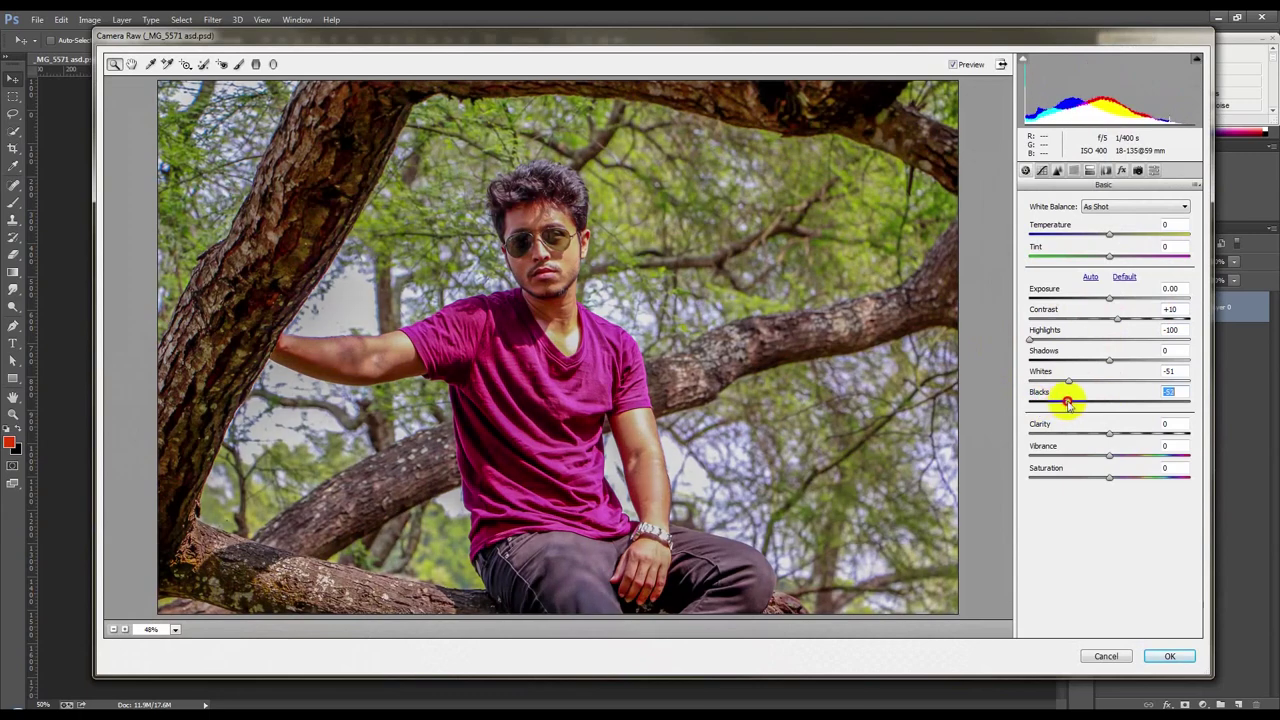
pyautogui.moveTo(1067, 403); pyautogui.dragTo(1123, 435)
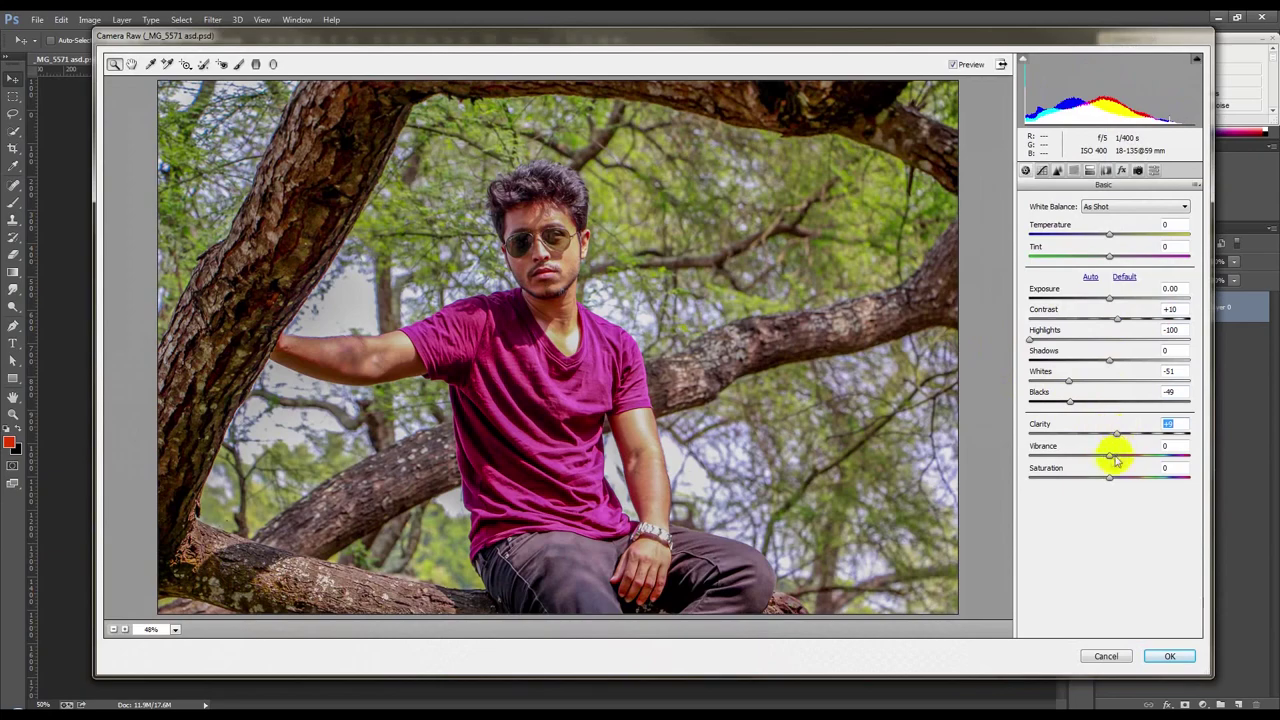
pyautogui.moveTo(1090, 458); pyautogui.dragTo(1069, 460)
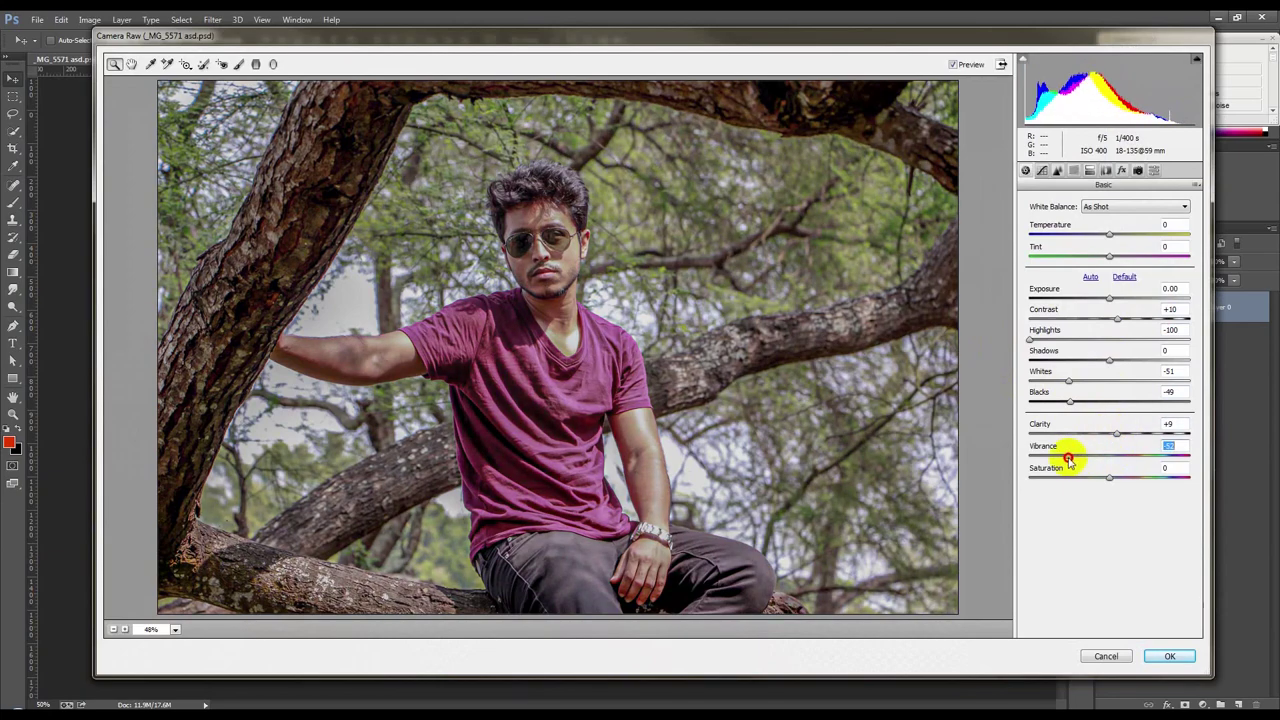
pyautogui.click(1160, 654)
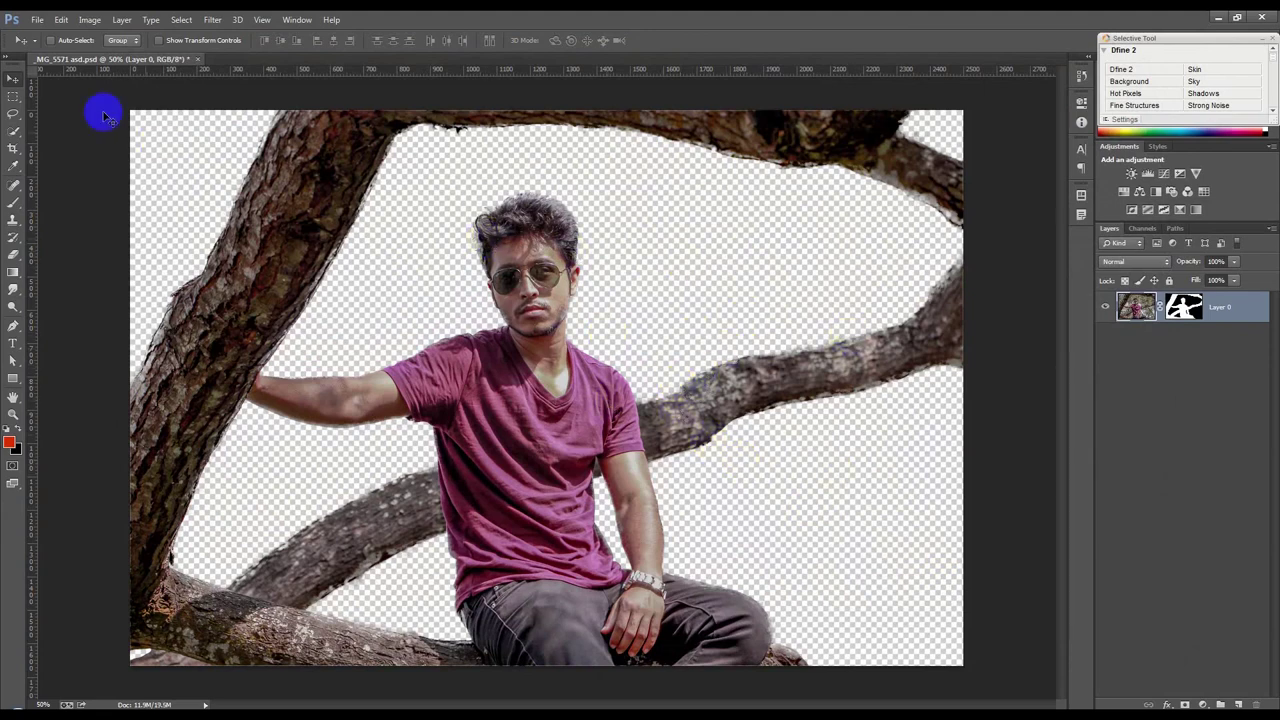
# Step: Drag the mountain lake photo from the image folder onto the canvas and commit it
pyautogui.click(424, 702)
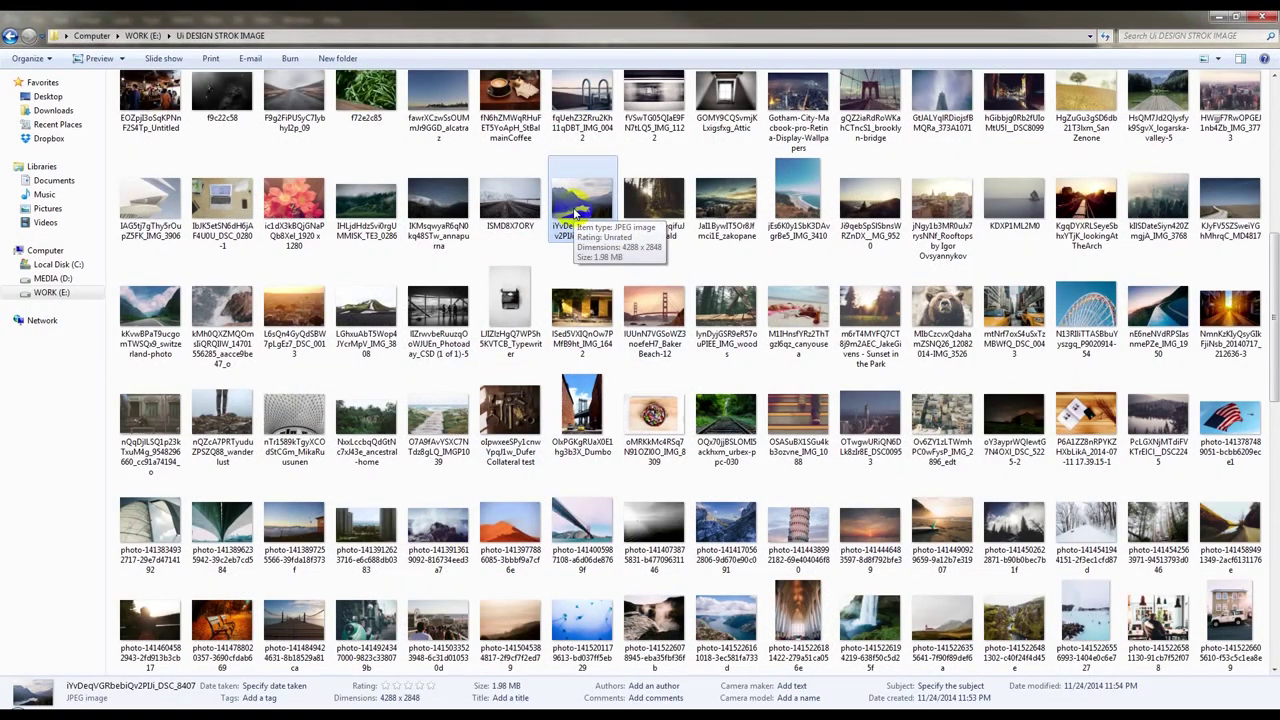
pyautogui.moveTo(577, 212); pyautogui.dragTo(204, 699)
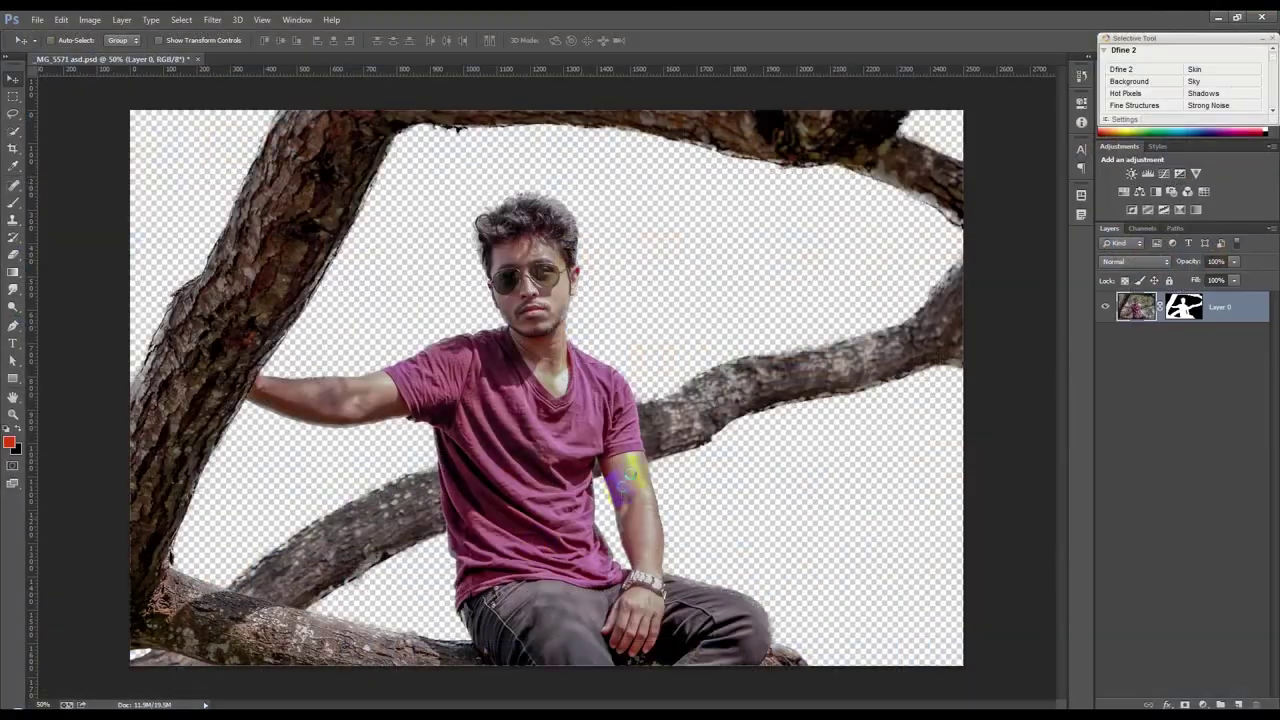
pyautogui.moveTo(204, 699); pyautogui.dragTo(748, 304)
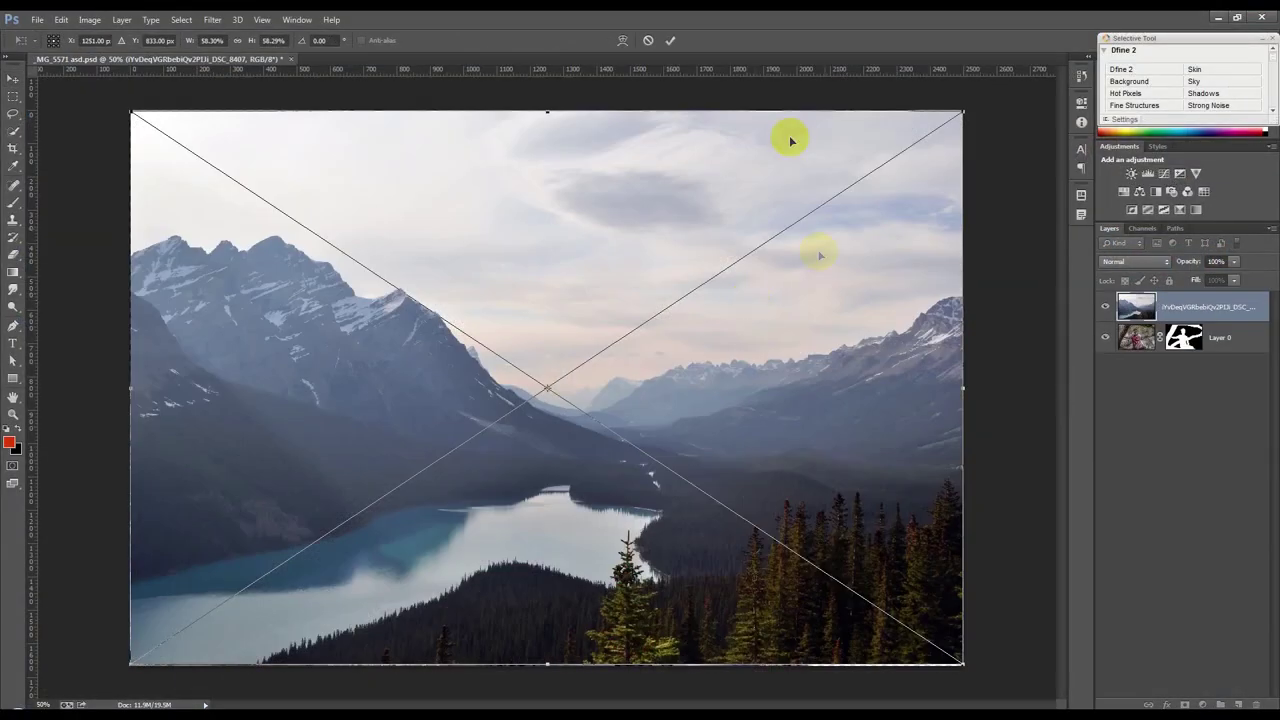
pyautogui.click(670, 40)
# Step: Move the mountain layer beneath the man and shift the photo lower in the frame
pyautogui.moveTo(1196, 342); pyautogui.dragTo(1200, 356)
pyautogui.moveTo(731, 289); pyautogui.dragTo(752, 491)
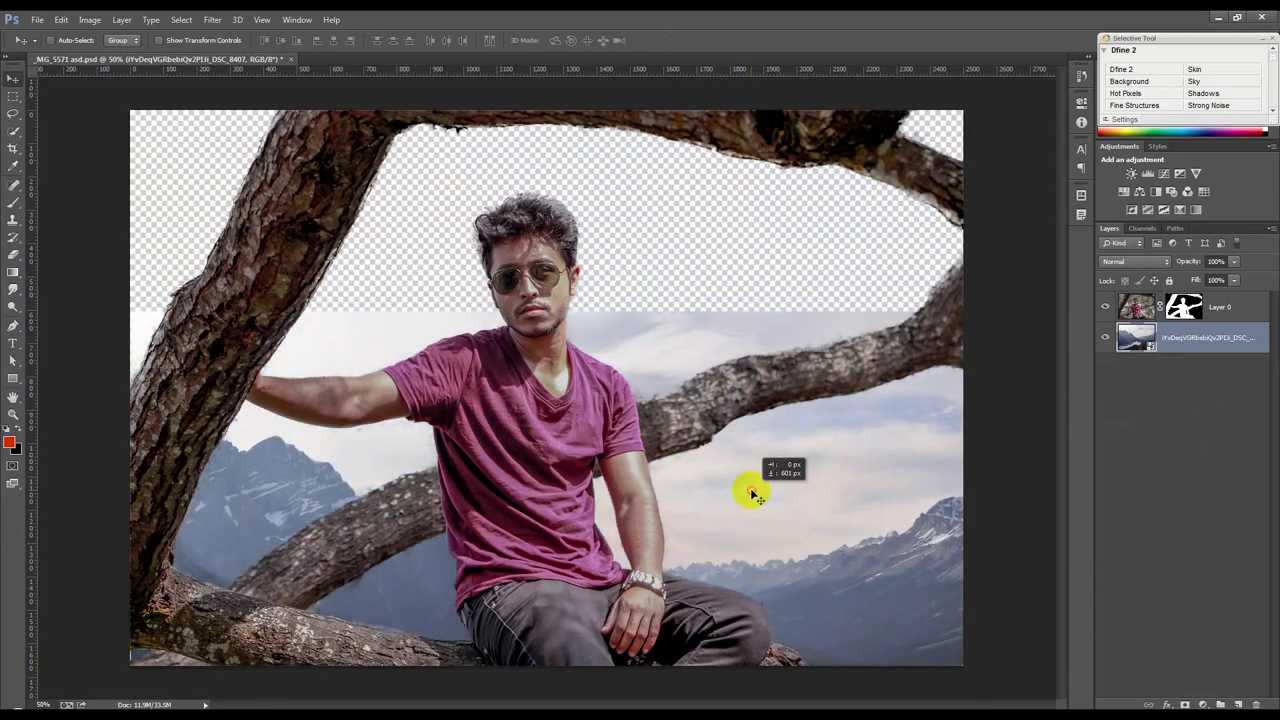
pyautogui.moveTo(752, 491); pyautogui.dragTo(751, 482)
pyautogui.moveTo(772, 362); pyautogui.dragTo(777, 372)
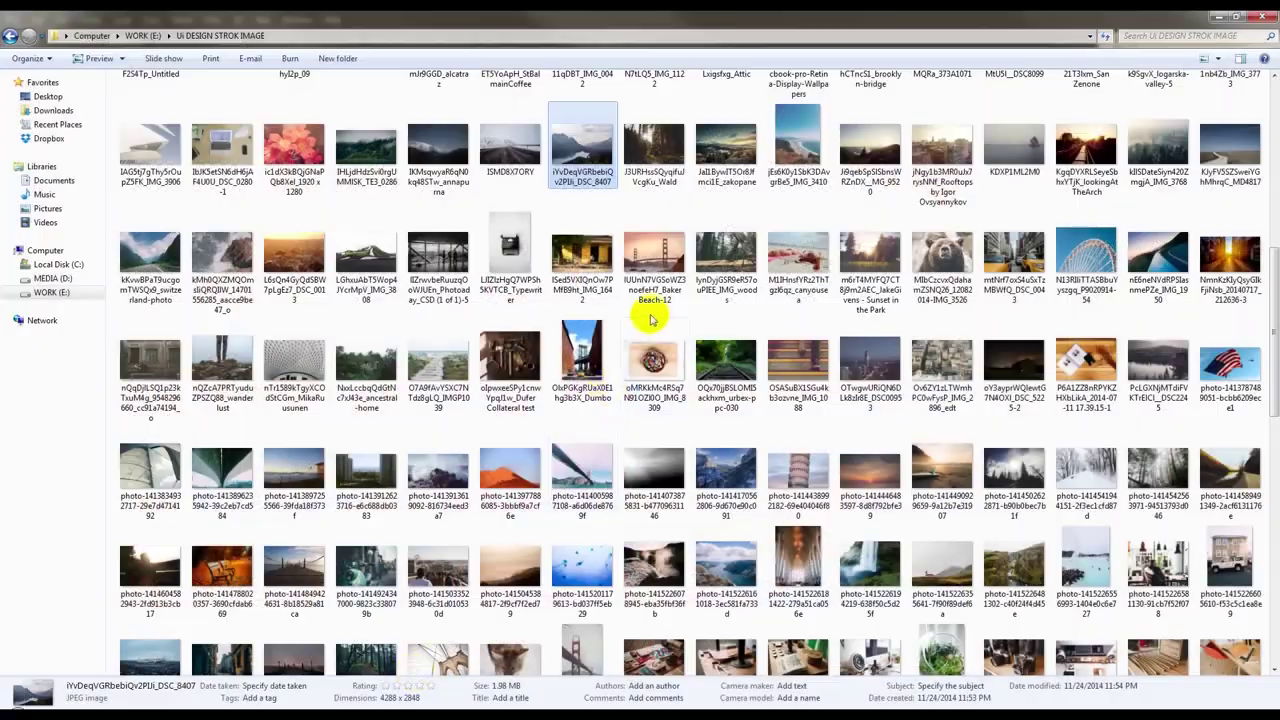
# Step: Drop the starry sky image into the composition
pyautogui.scroll(3, 655, 335)
pyautogui.scroll(3, 662, 340)
pyautogui.scroll(2, 650, 338)
pyautogui.moveTo(294, 252)
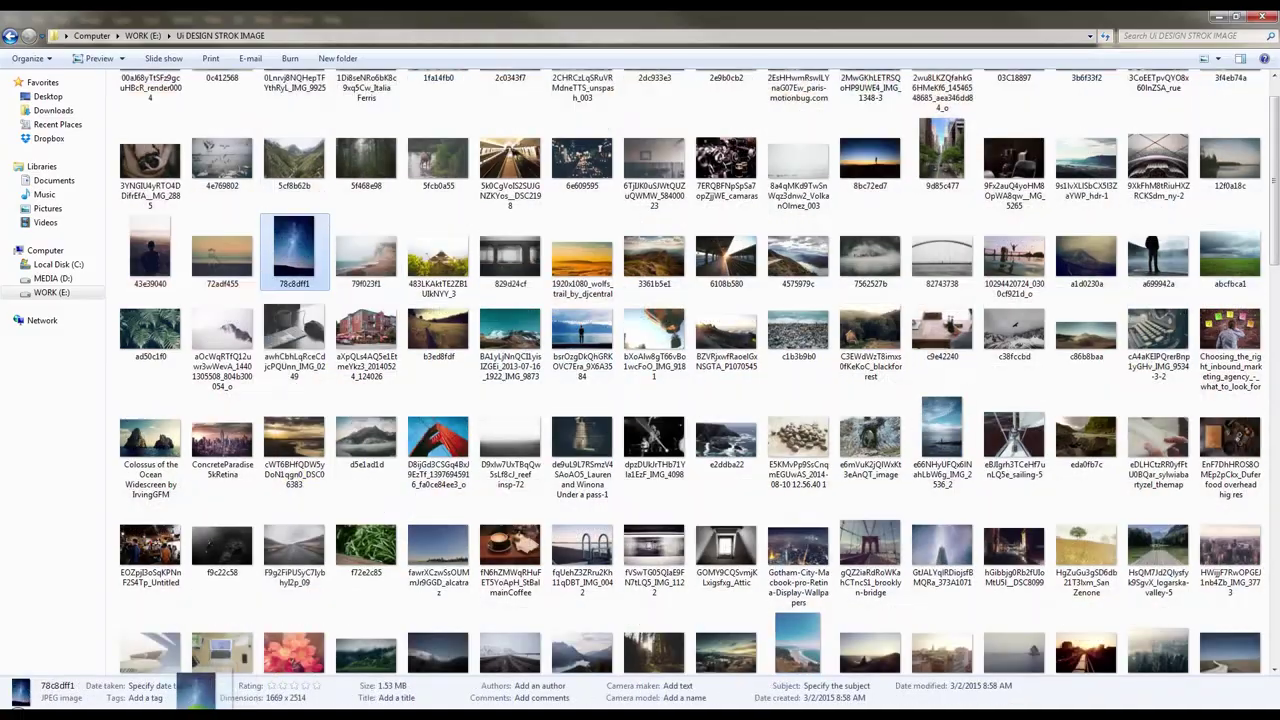
pyautogui.moveTo(322, 300); pyautogui.dragTo(658, 423)
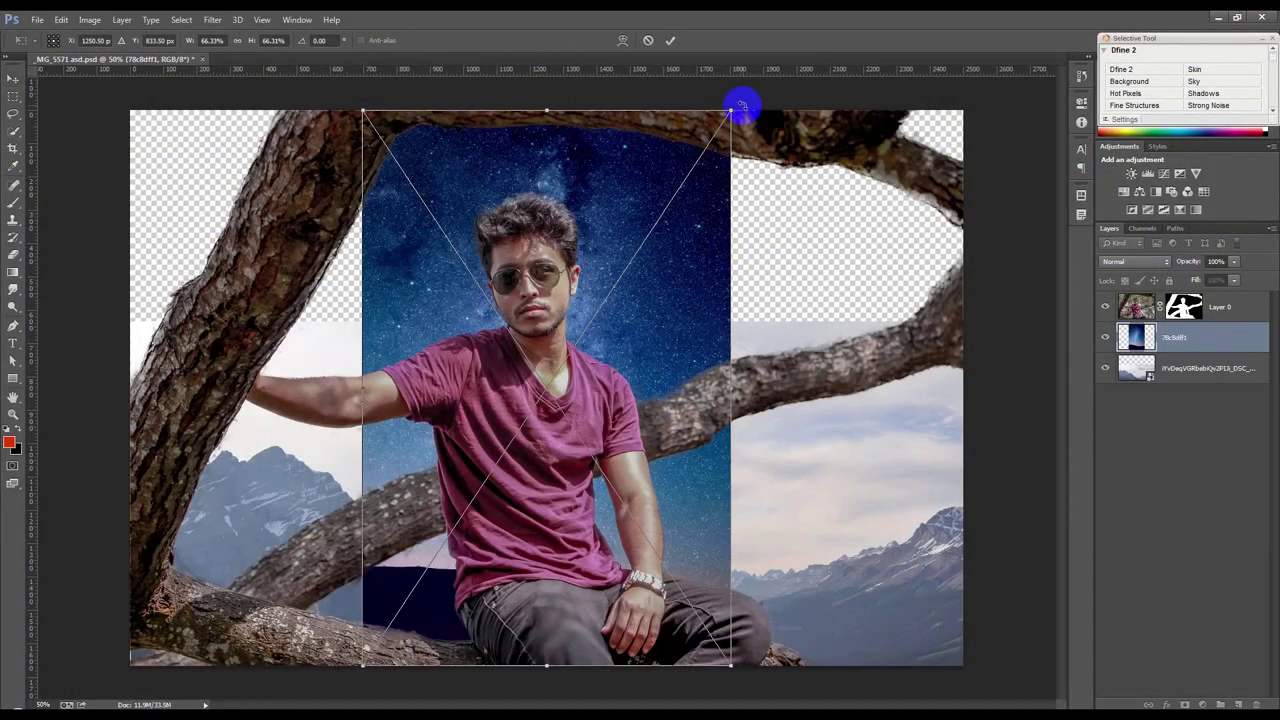
# Step: Scale the starry sky past the canvas edges, move it upward, and commit the transform
pyautogui.moveTo(733, 107); pyautogui.dragTo(983, 215)
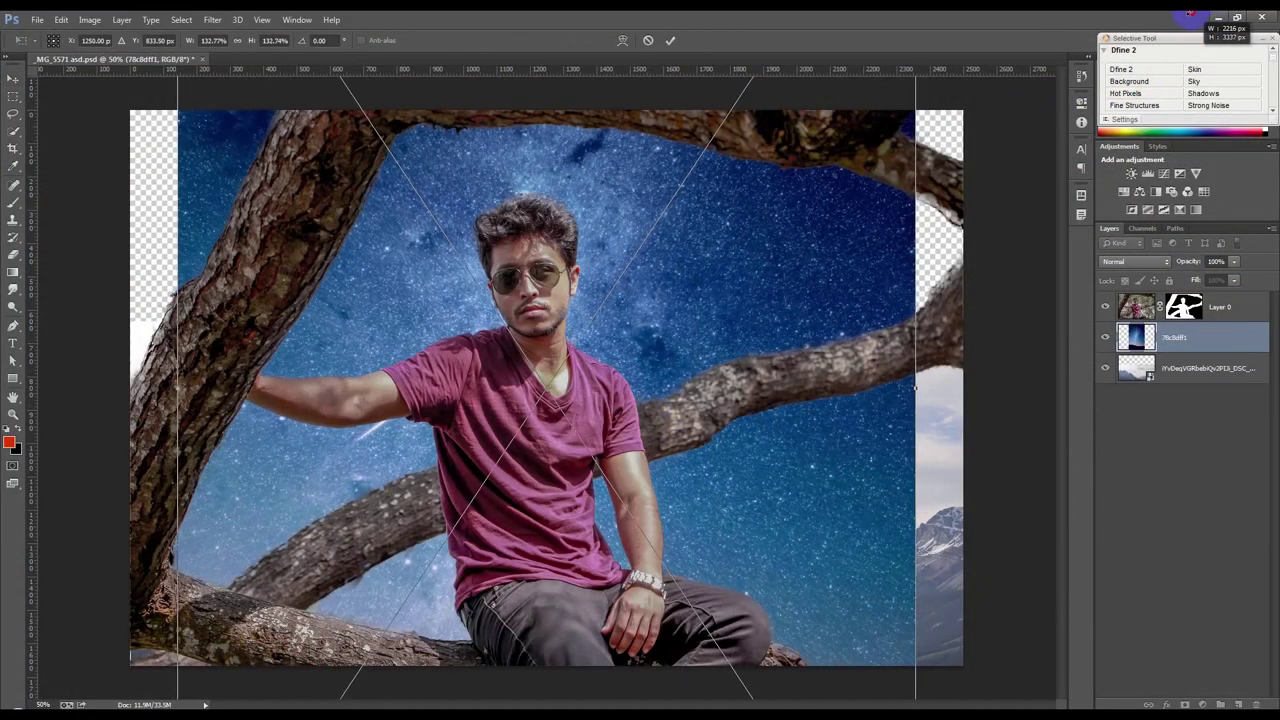
pyautogui.moveTo(777, 287); pyautogui.dragTo(962, 286)
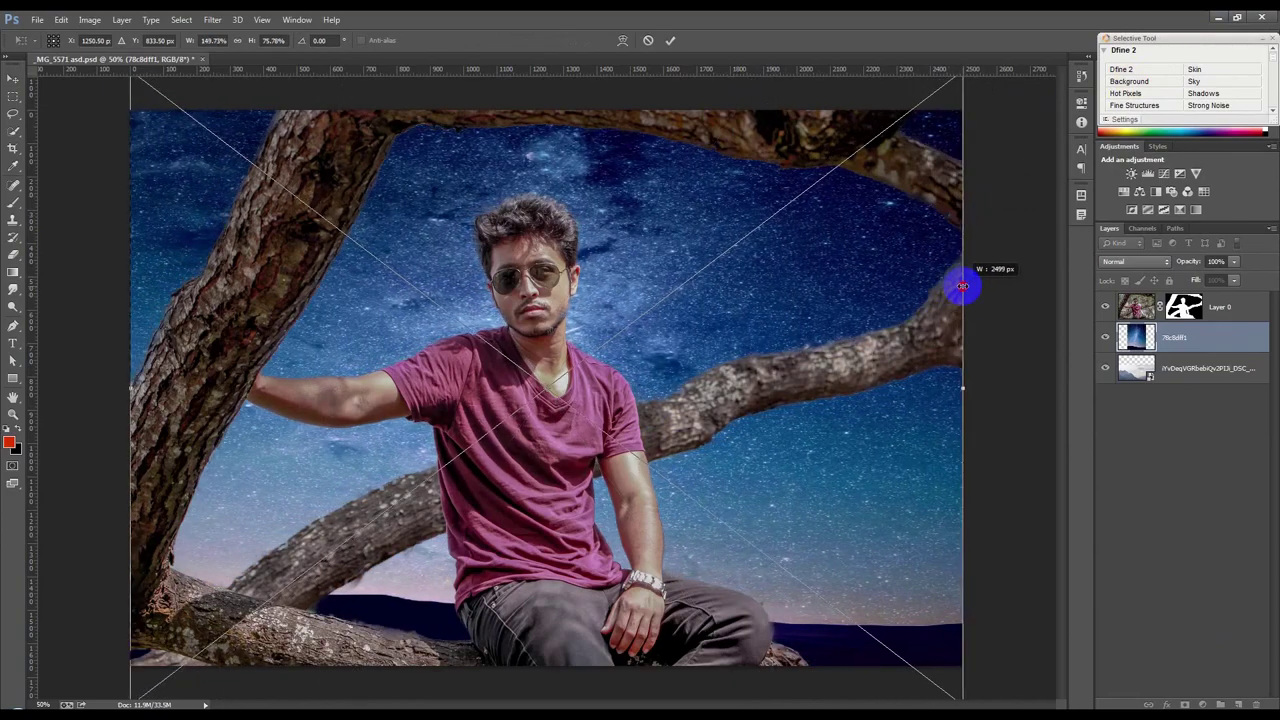
pyautogui.scroll(-3, 962, 286)
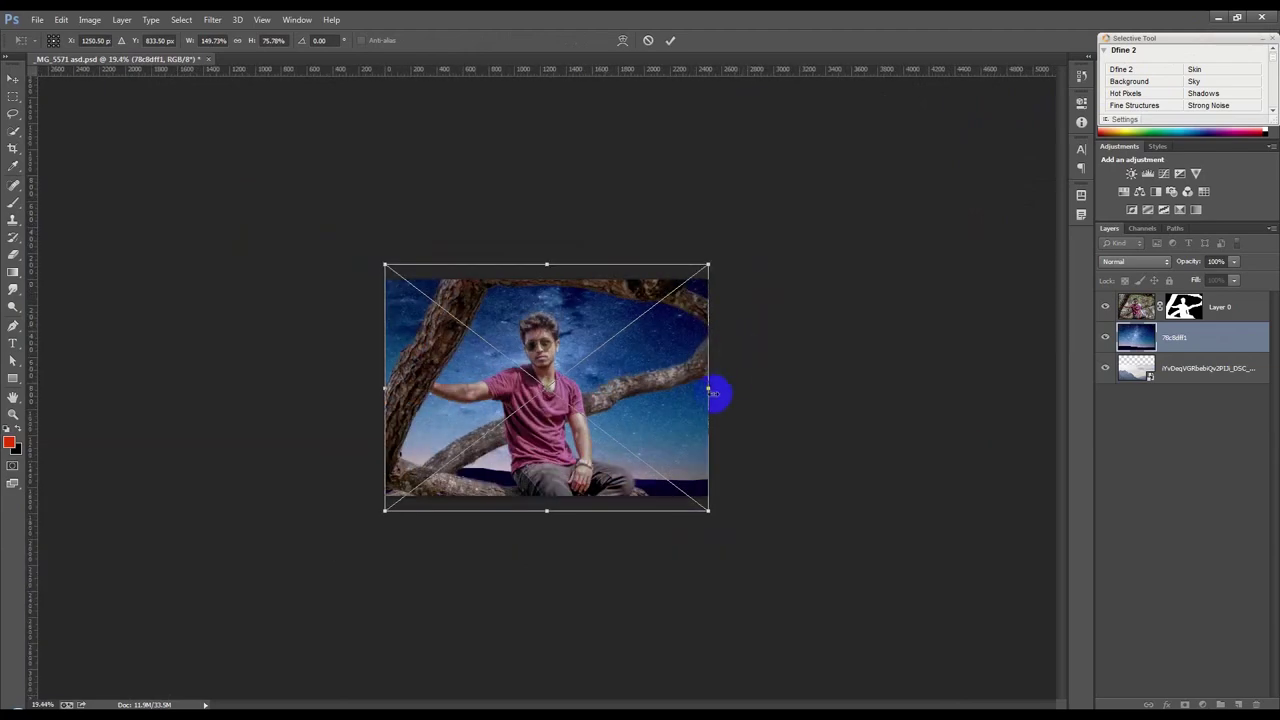
pyautogui.moveTo(708, 390); pyautogui.dragTo(666, 388)
pyautogui.moveTo(663, 509)
pyautogui.mouseDown()
pyautogui.moveTo(757, 568)
pyautogui.moveTo(729, 543)
pyautogui.mouseUp()
pyautogui.scroll(2, 645, 437)
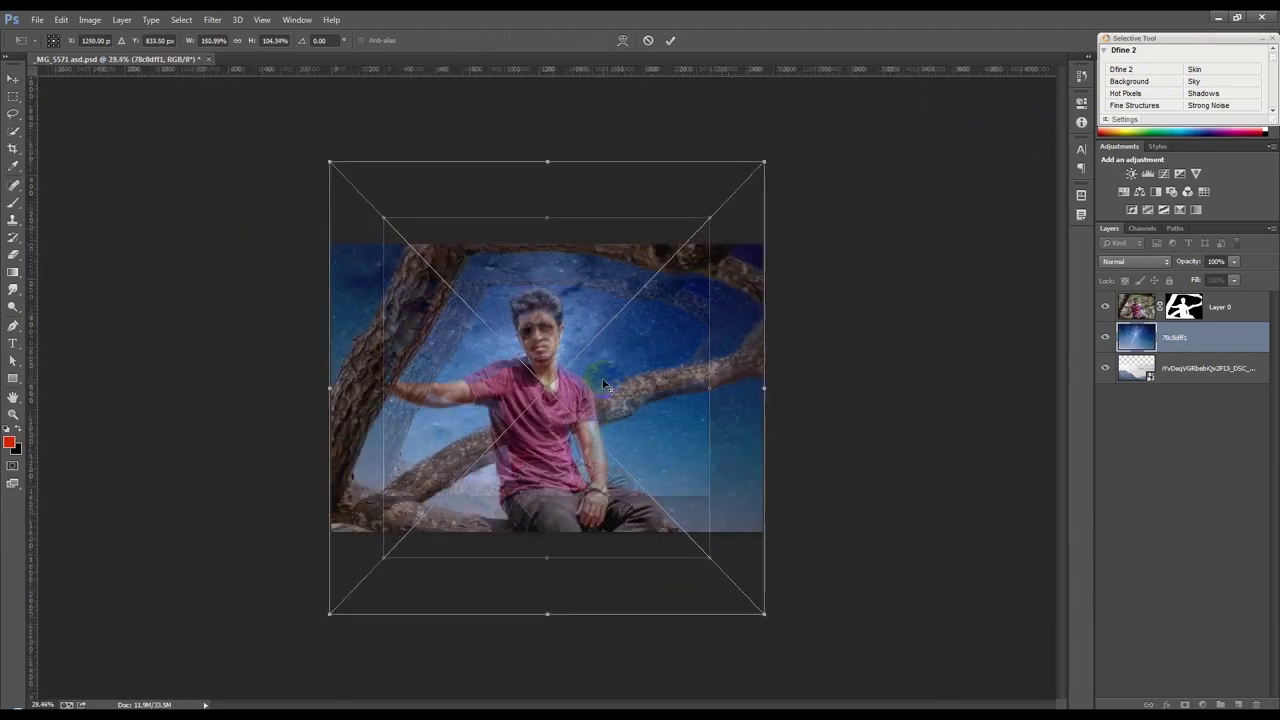
pyautogui.moveTo(645, 437)
pyautogui.mouseDown()
pyautogui.moveTo(657, 171)
pyautogui.moveTo(657, 491)
pyautogui.mouseUp()
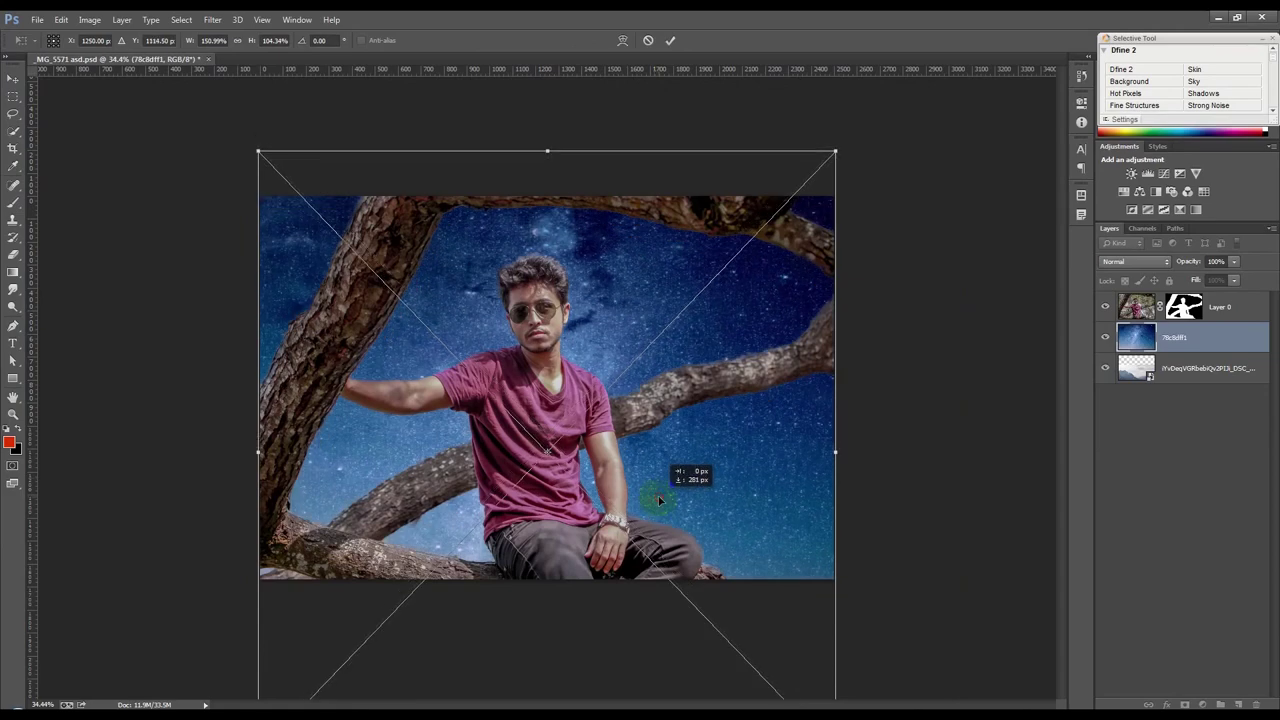
pyautogui.click(670, 40)
# Step: Mask the starry sky layer with a black-to-white gradient fading it out toward the bottom
pyautogui.click(1185, 704)
pyautogui.click(12, 271)
pyautogui.moveTo(514, 596); pyautogui.dragTo(512, 445)
pyautogui.moveTo(546, 538); pyautogui.dragTo(535, 268)
pyautogui.hotkey('ctrl', 'z')
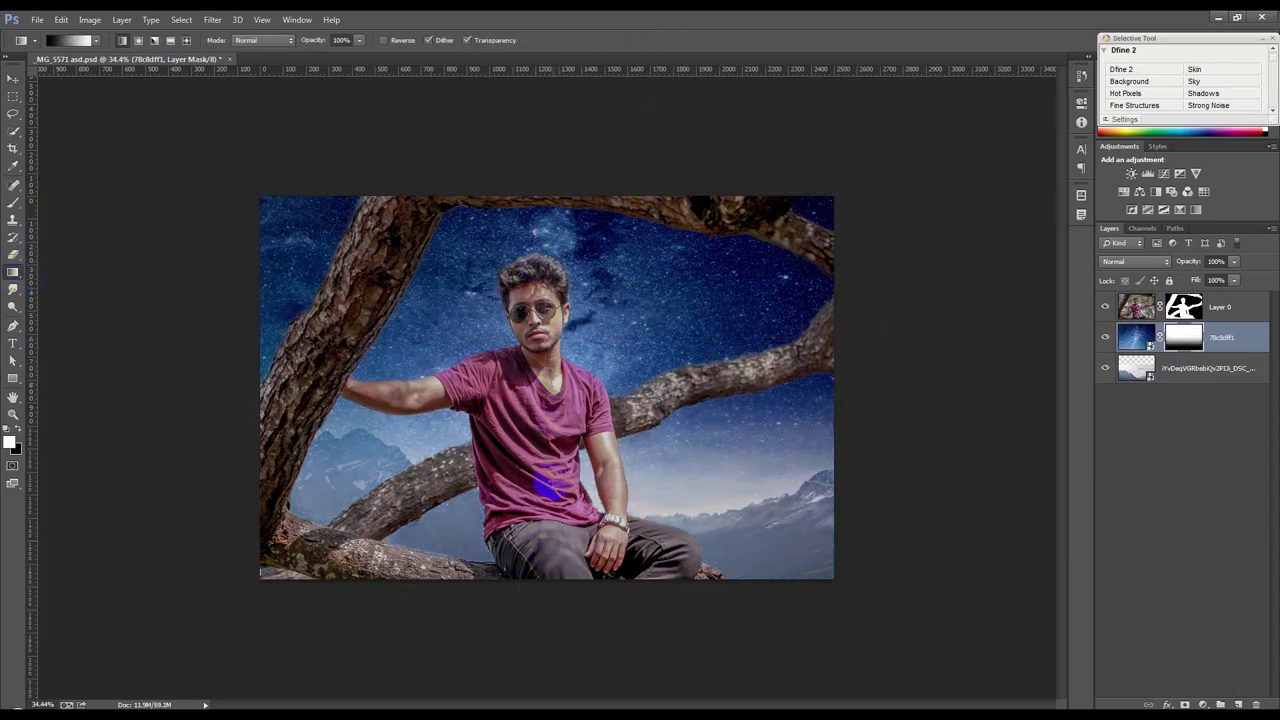
# Step: Return to the Move tool, select the man-on-branches layer, and bring up the adjustment layer menu
pyautogui.click(13, 78)
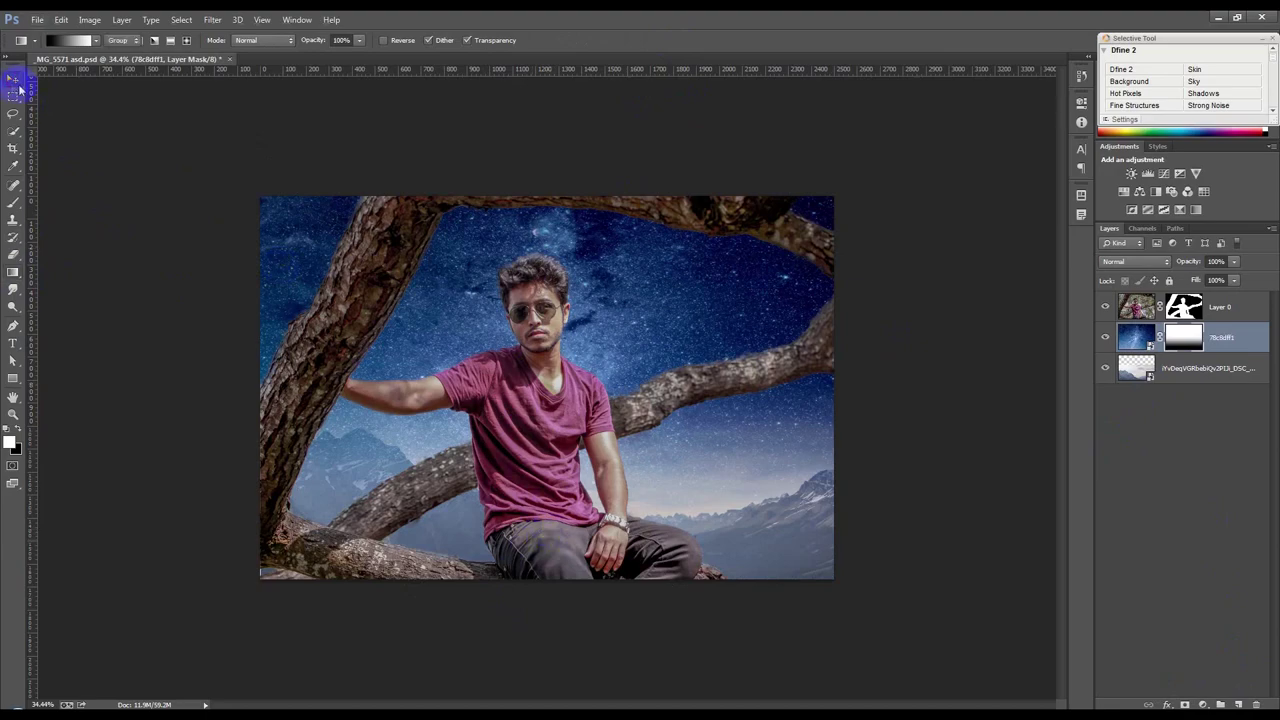
pyautogui.scroll(1, 533, 363)
pyautogui.scroll(1, 533, 363)
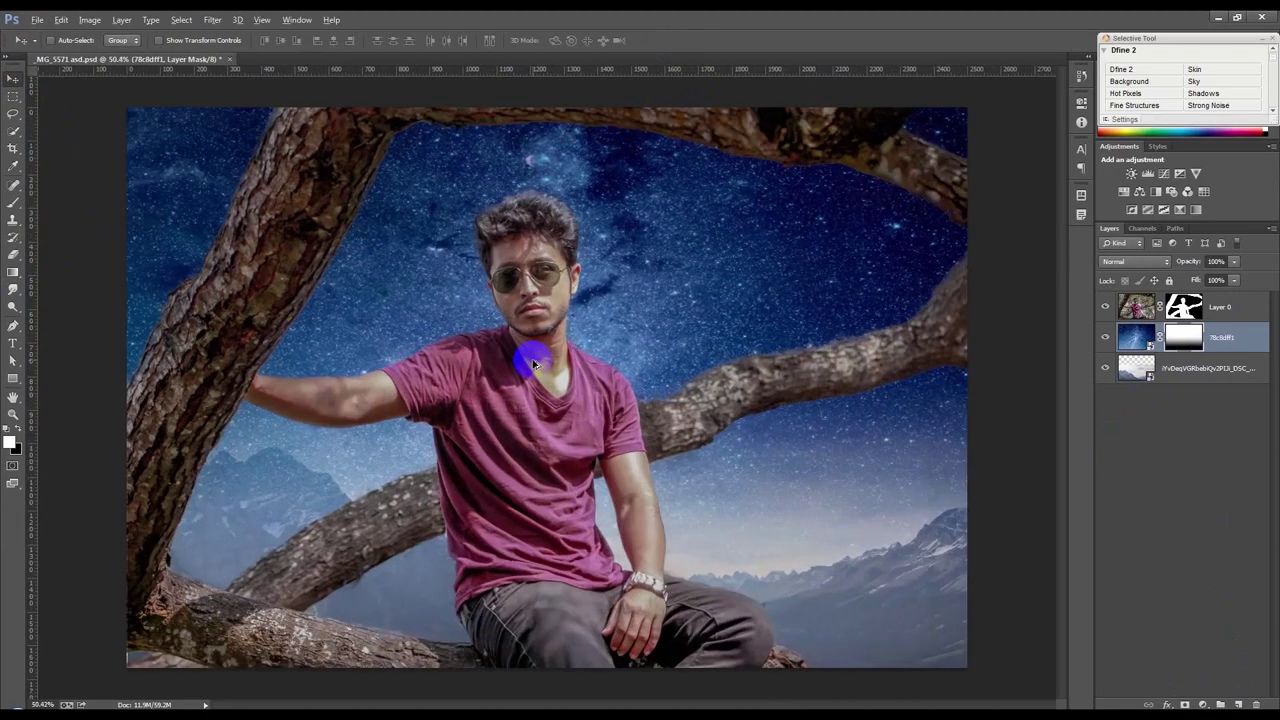
pyautogui.scroll(-1, 533, 363)
pyautogui.scroll(1, 533, 363)
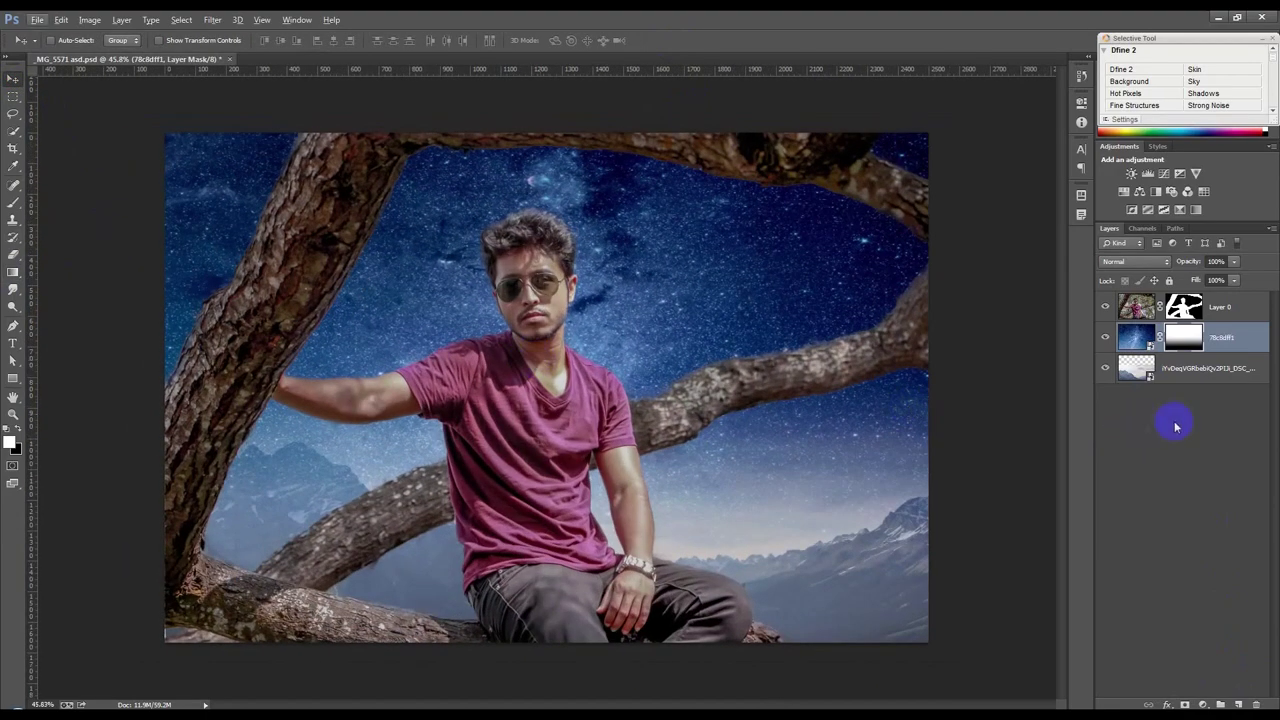
pyautogui.click(1224, 301)
pyautogui.click(1202, 703)
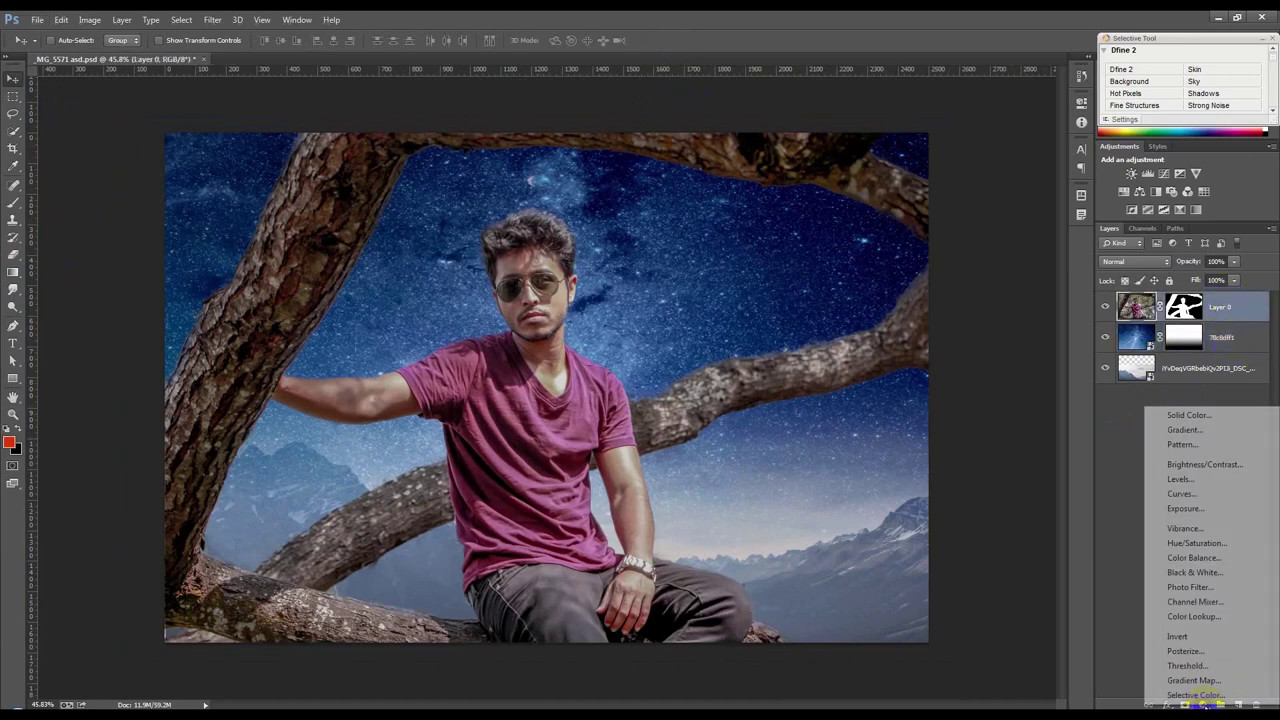
# Step: Add a Color Balance layer clipped to the man, shadows pushed to blue, highlights toward cyan
pyautogui.click(1186, 557)
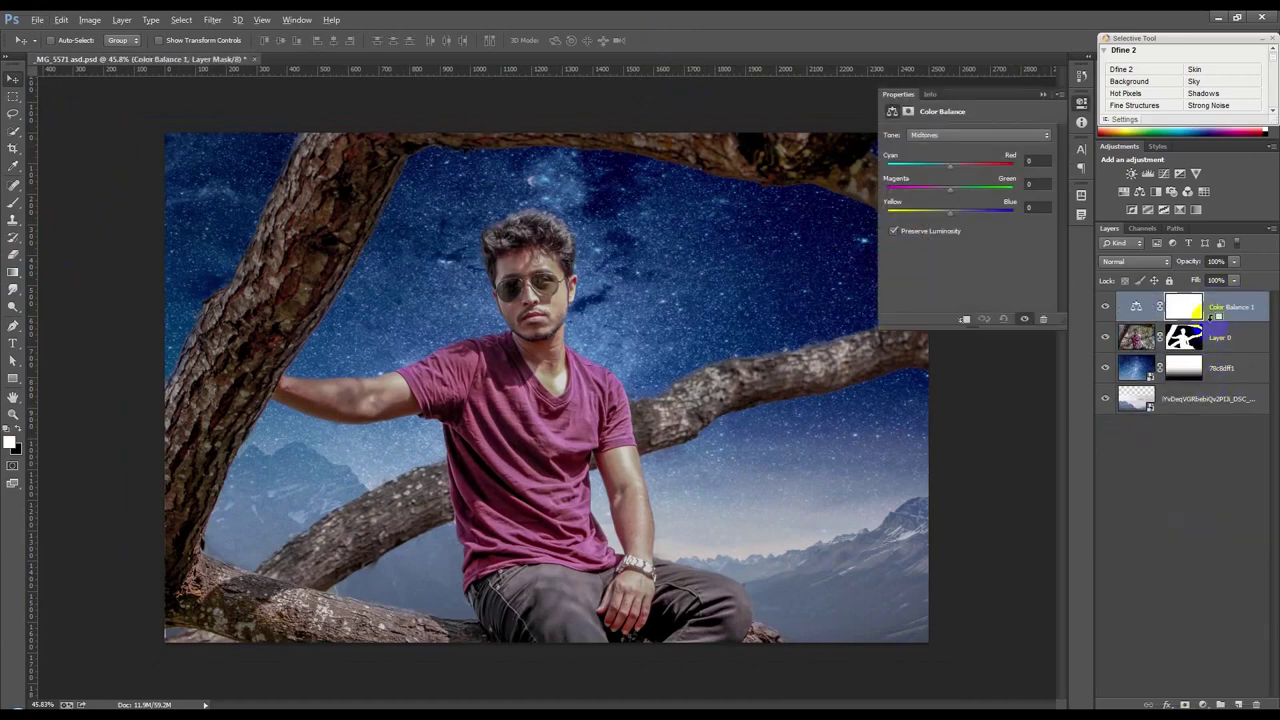
pyautogui.keyDown('alt'); pyautogui.click(1216, 320); pyautogui.keyUp('alt')
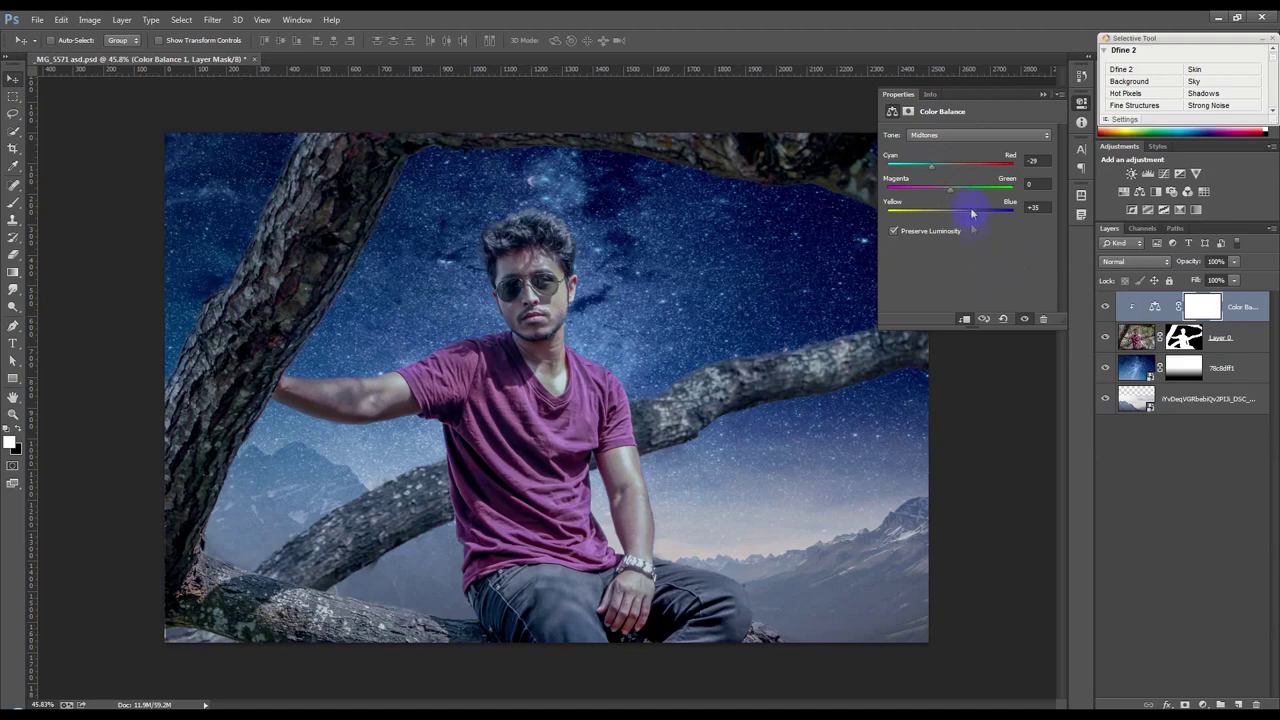
pyautogui.click(948, 138)
pyautogui.moveTo(950, 211); pyautogui.dragTo(965, 216)
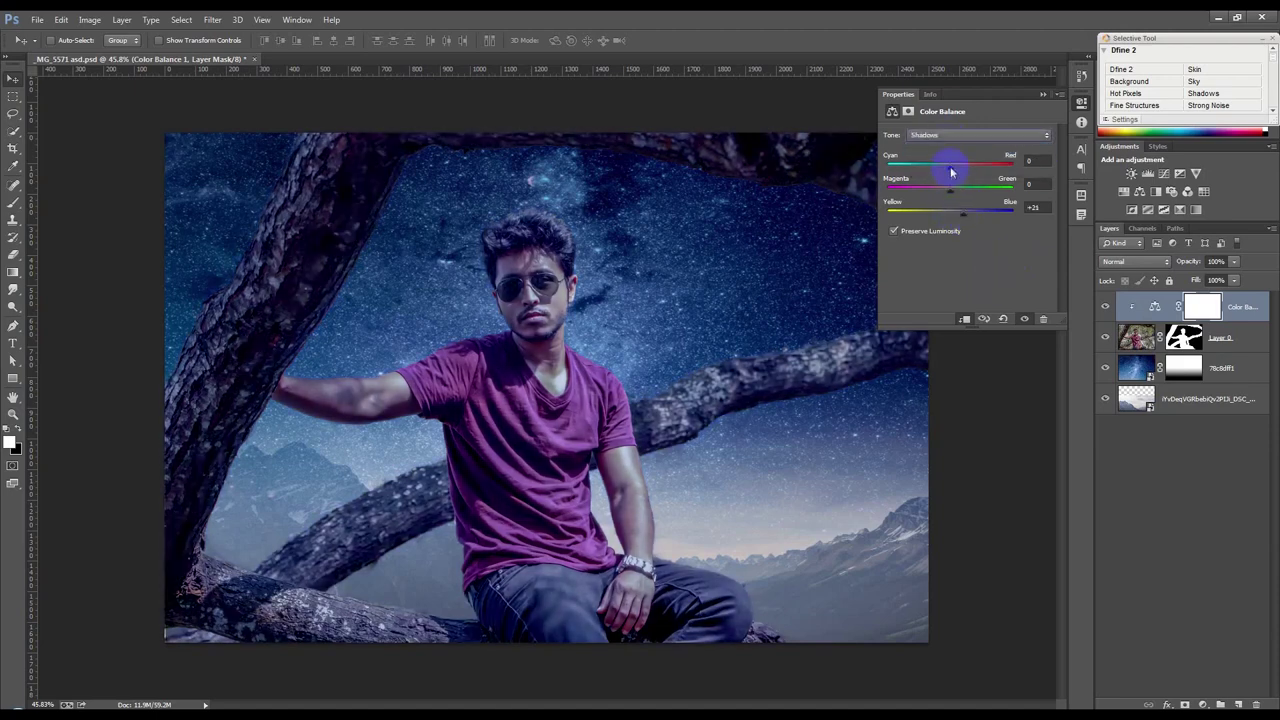
pyautogui.click(951, 139)
pyautogui.click(955, 163)
pyautogui.moveTo(972, 217)
pyautogui.mouseDown()
pyautogui.moveTo(940, 220)
pyautogui.moveTo(978, 219)
pyautogui.mouseUp()
pyautogui.moveTo(950, 172); pyautogui.dragTo(935, 175)
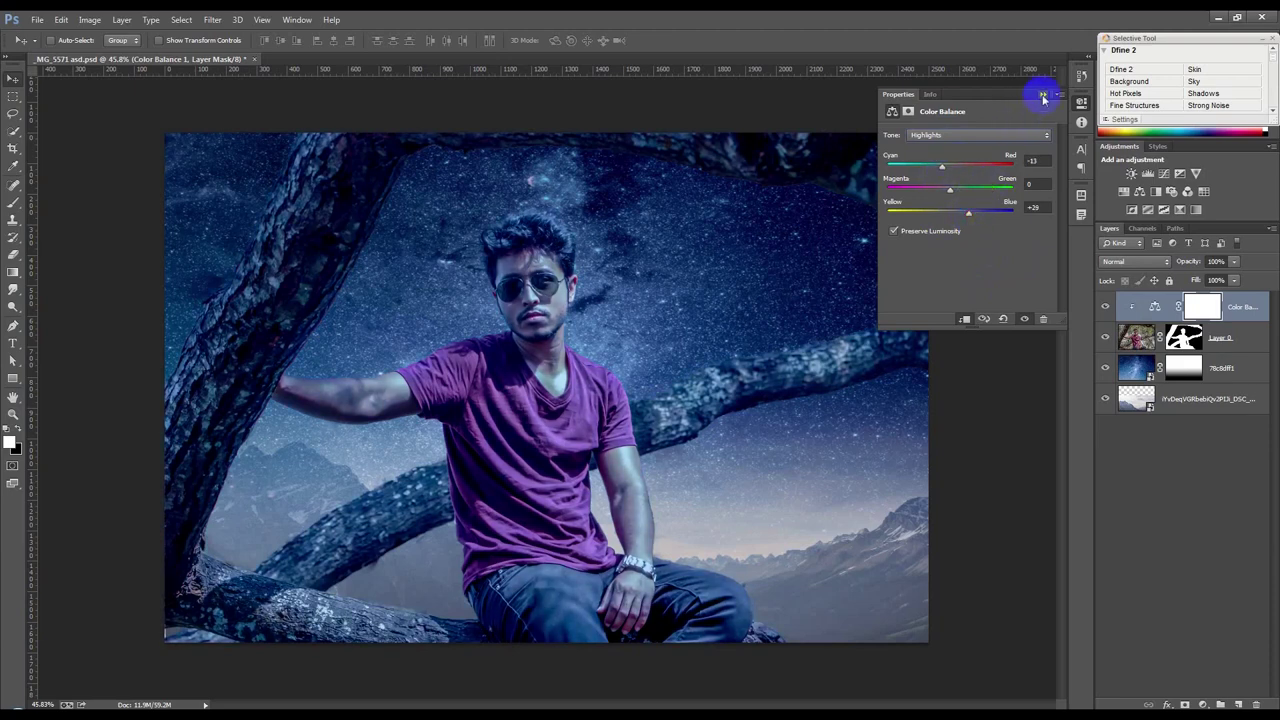
pyautogui.click(1043, 96)
# Step: Compare the colour balance on and off, then add a Curves layer above the starry sky
pyautogui.click(1103, 307)
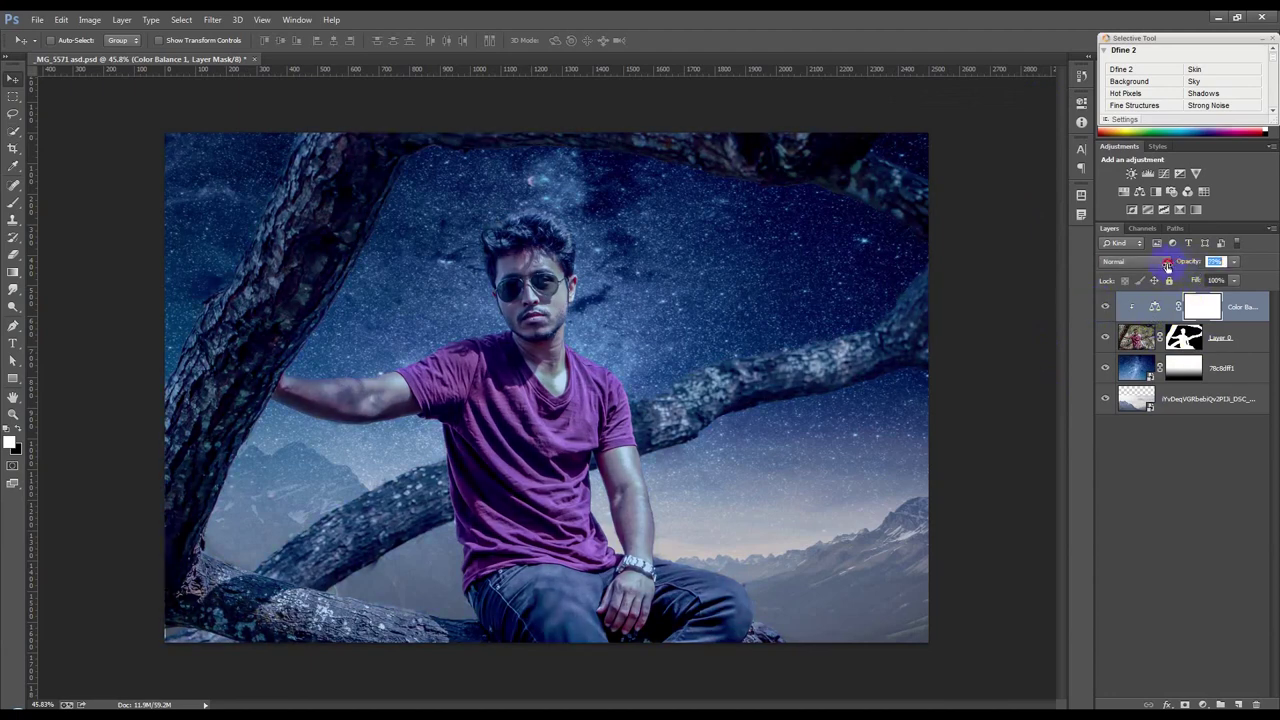
pyautogui.click(1238, 347)
pyautogui.click(1238, 369)
pyautogui.click(1203, 704)
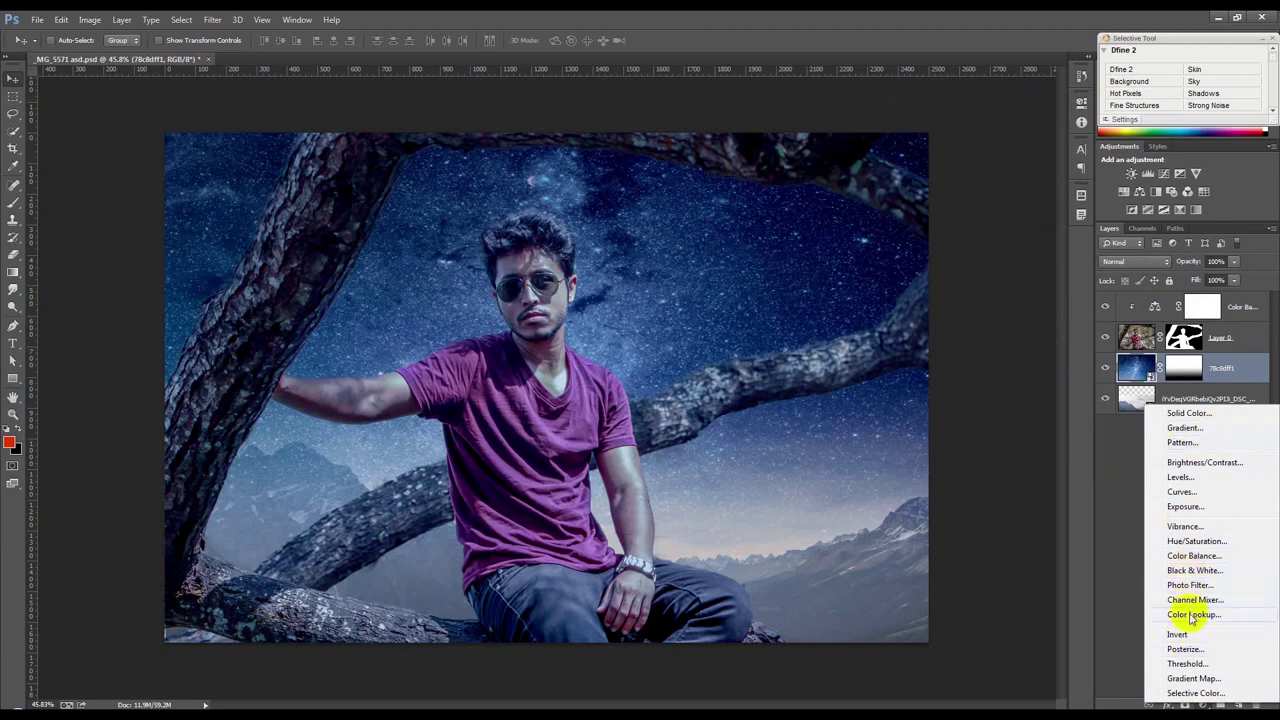
pyautogui.click(1181, 492)
# Step: Shape the Curves: lower the top point, move the black point right, and adjust a midtone point
pyautogui.moveTo(1041, 172)
pyautogui.mouseDown()
pyautogui.moveTo(1082, 214)
pyautogui.moveTo(1076, 202)
pyautogui.mouseUp()
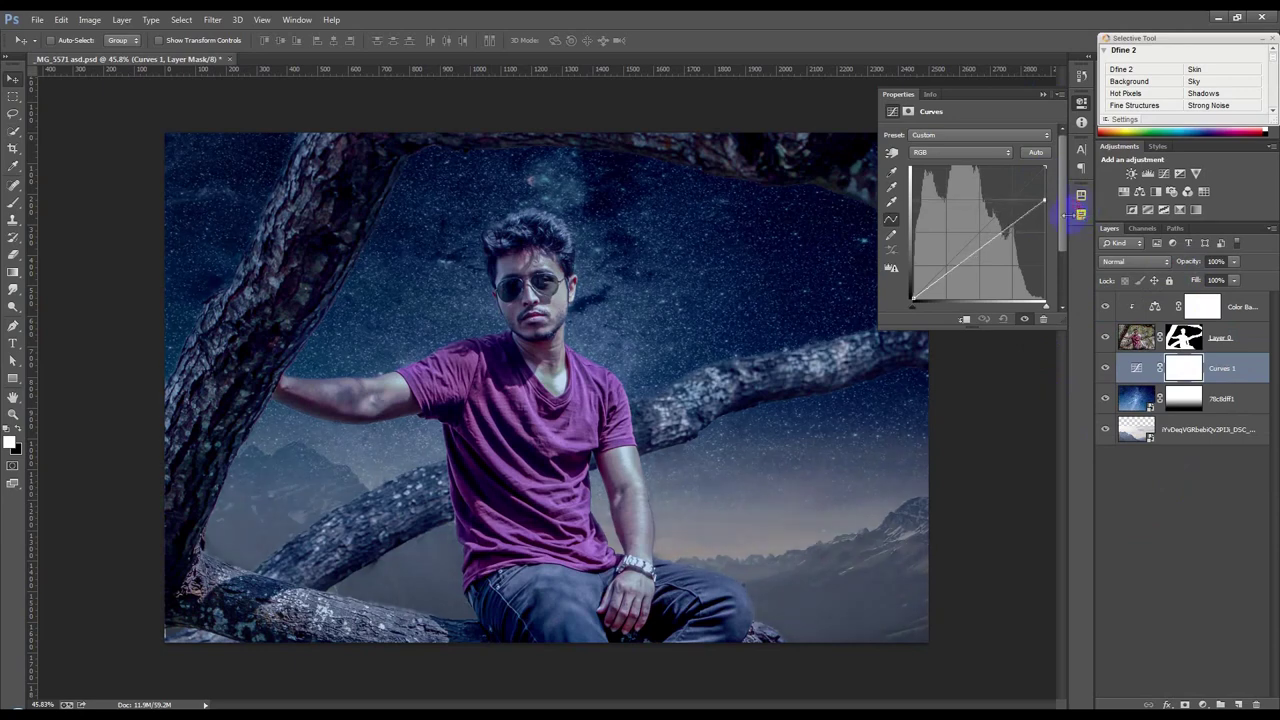
pyautogui.moveTo(911, 298); pyautogui.dragTo(929, 316)
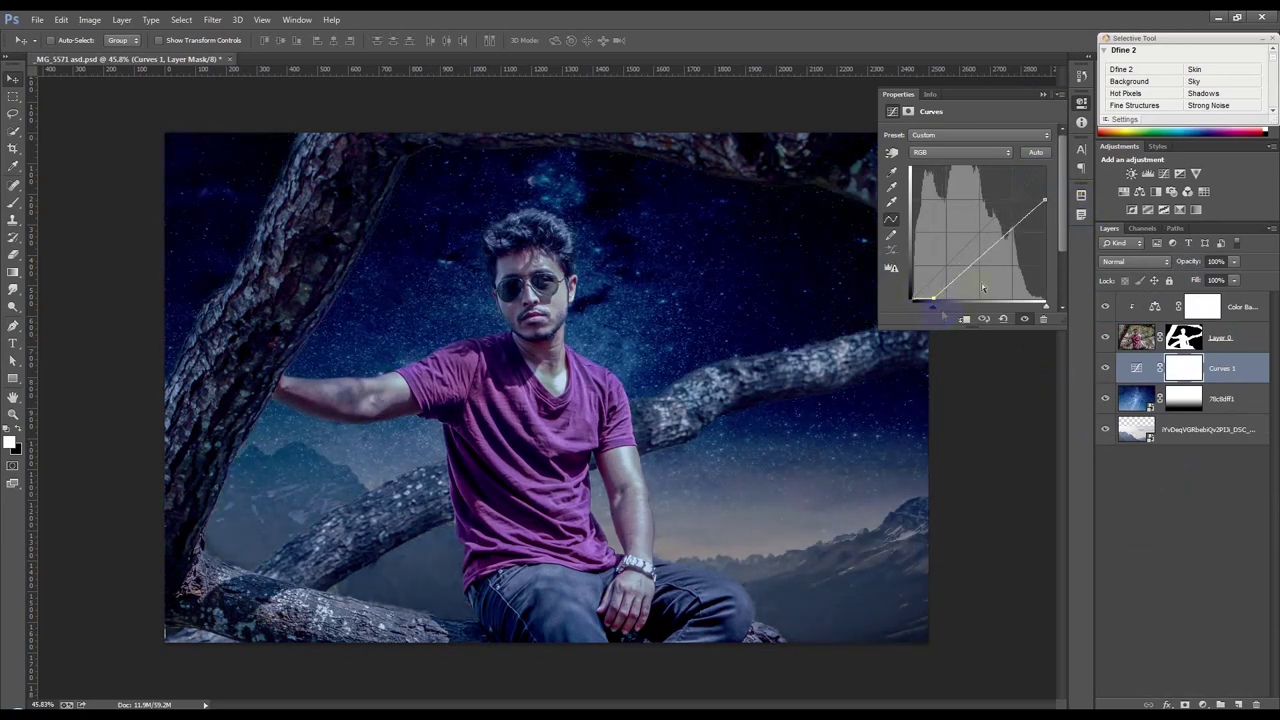
pyautogui.click(1001, 246)
pyautogui.moveTo(1044, 203); pyautogui.dragTo(1045, 167)
pyautogui.click(1016, 233)
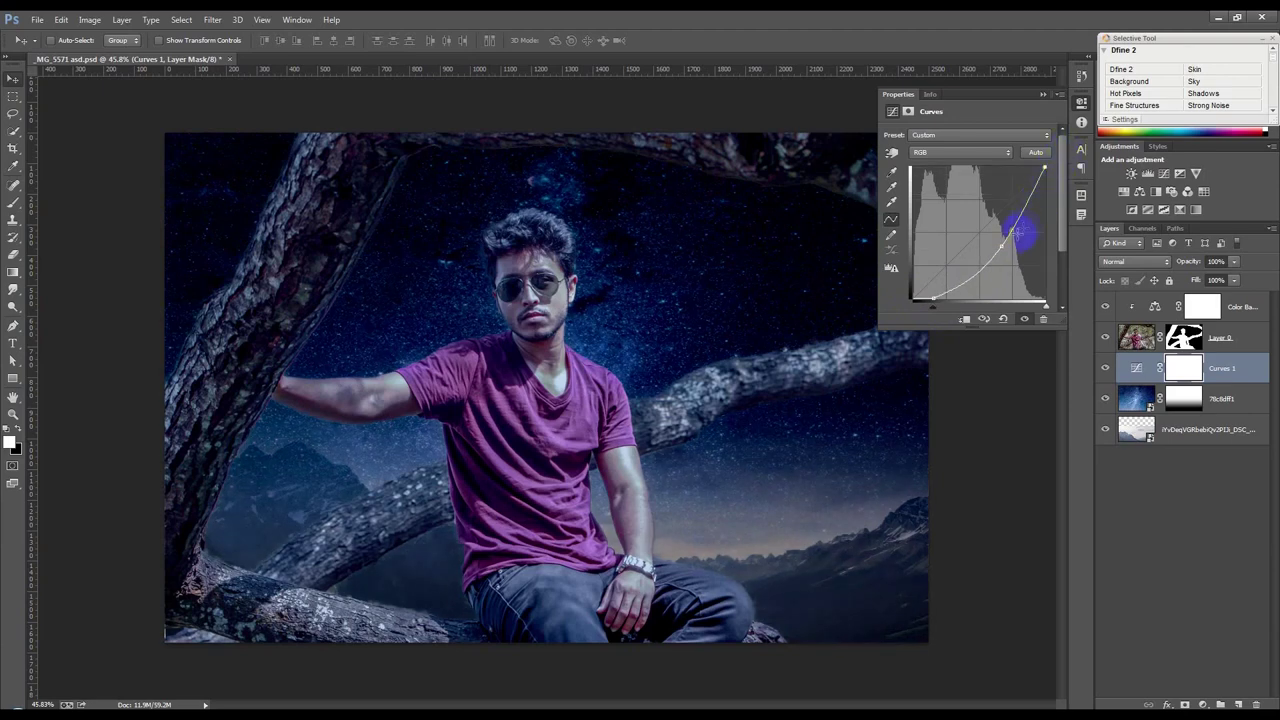
pyautogui.moveTo(999, 247); pyautogui.dragTo(993, 242)
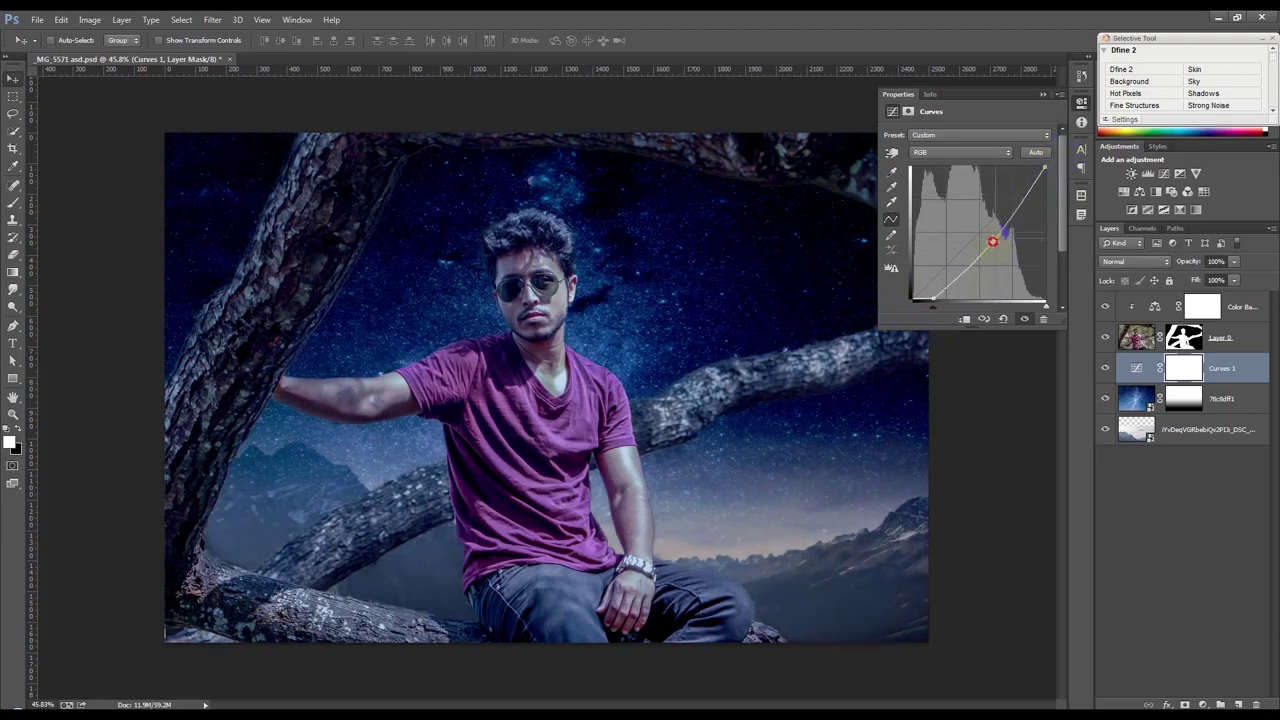
pyautogui.moveTo(993, 241); pyautogui.dragTo(993, 240)
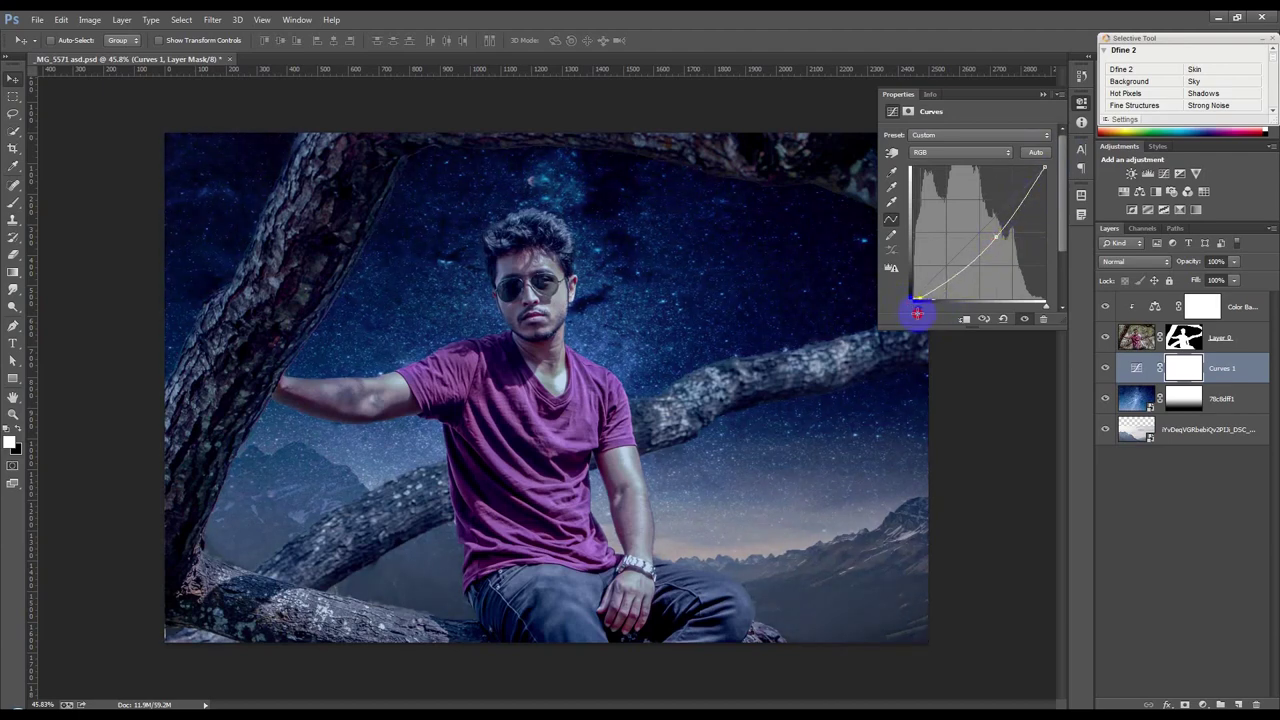
pyautogui.click(1045, 94)
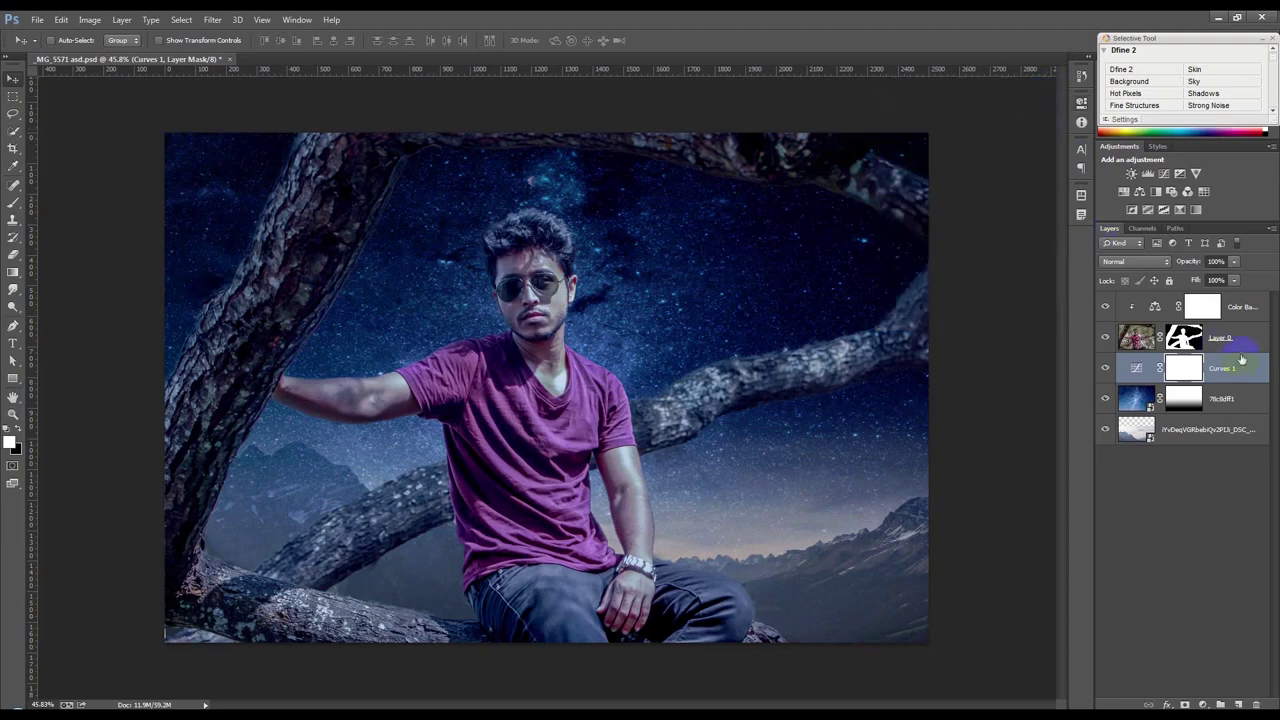
pyautogui.click(1204, 704)
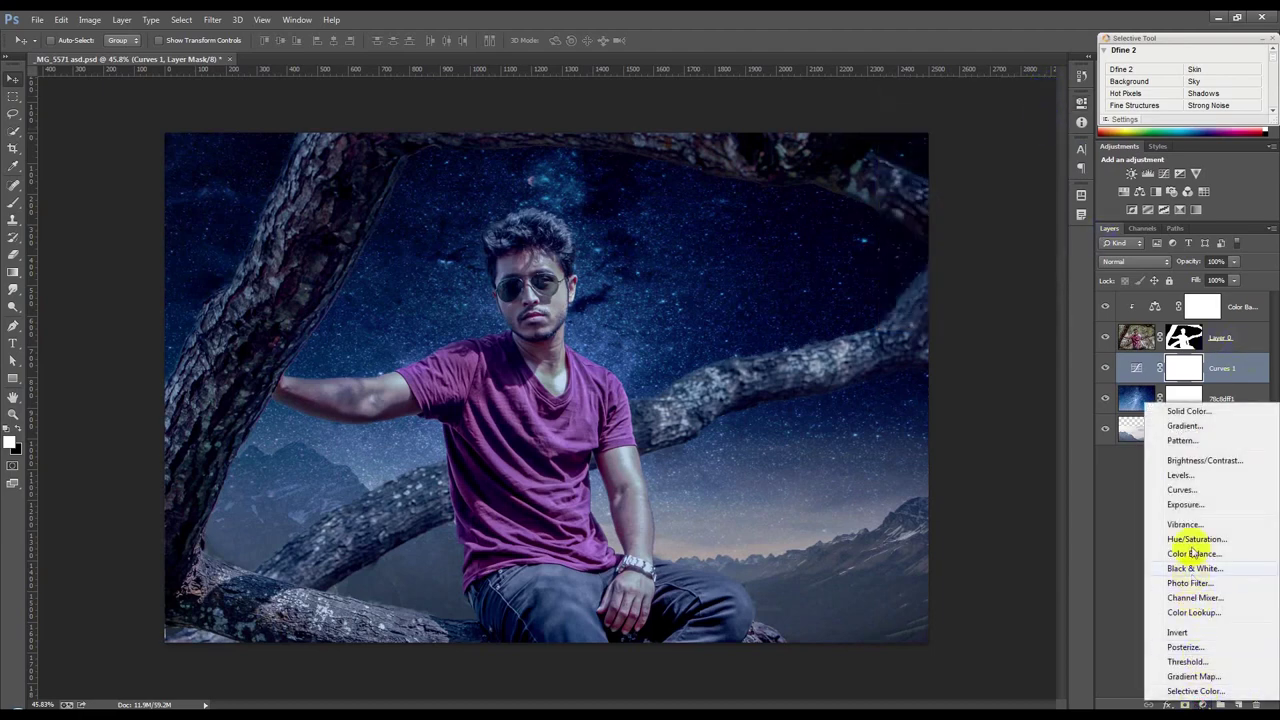
# Step: Add a reversed, dithered radial transparent Gradient Fill, scaled up, angle 81.87°, centred near the face
pyautogui.click(1186, 428)
pyautogui.click(977, 194)
pyautogui.click(932, 264)
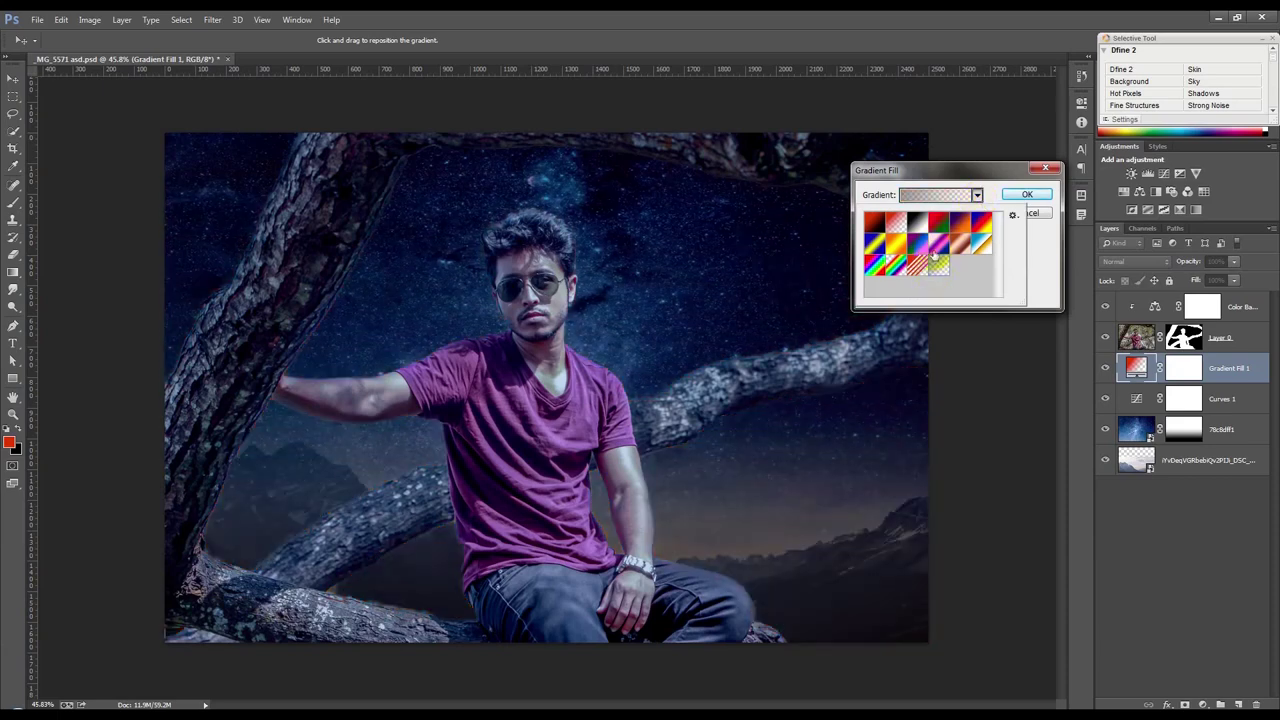
pyautogui.click(942, 186)
pyautogui.click(926, 217)
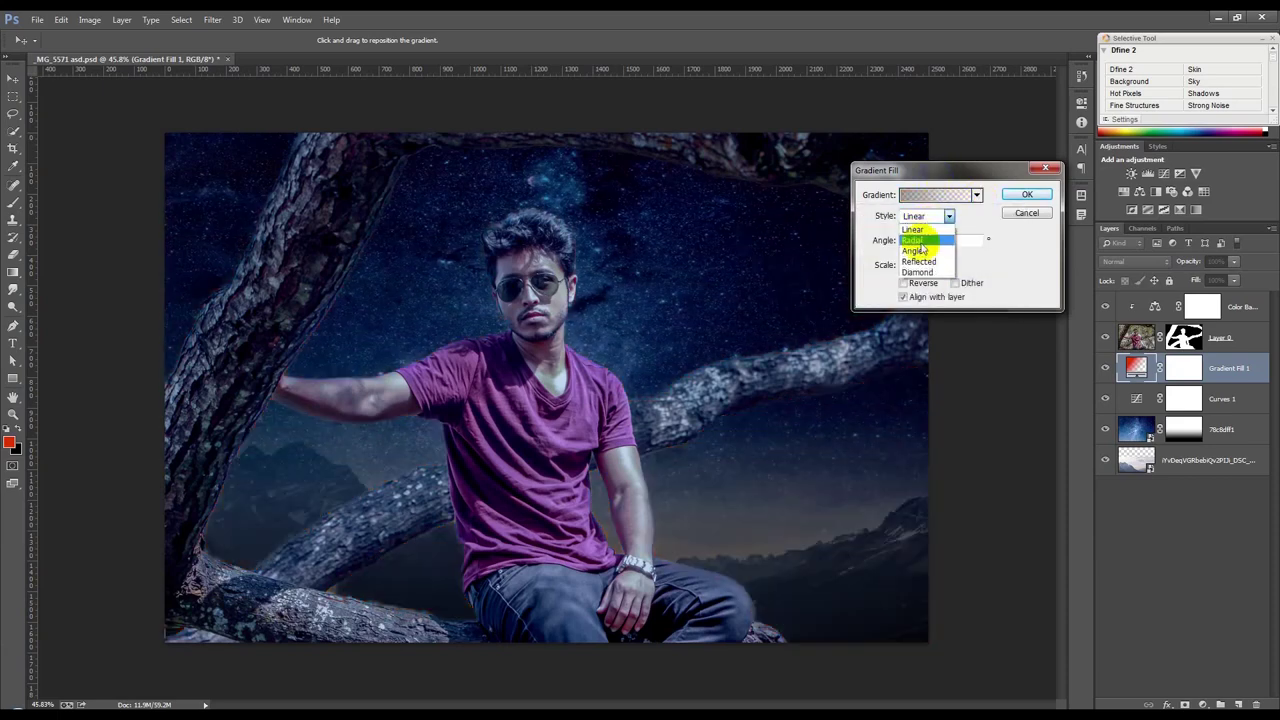
pyautogui.click(912, 243)
pyautogui.click(930, 285)
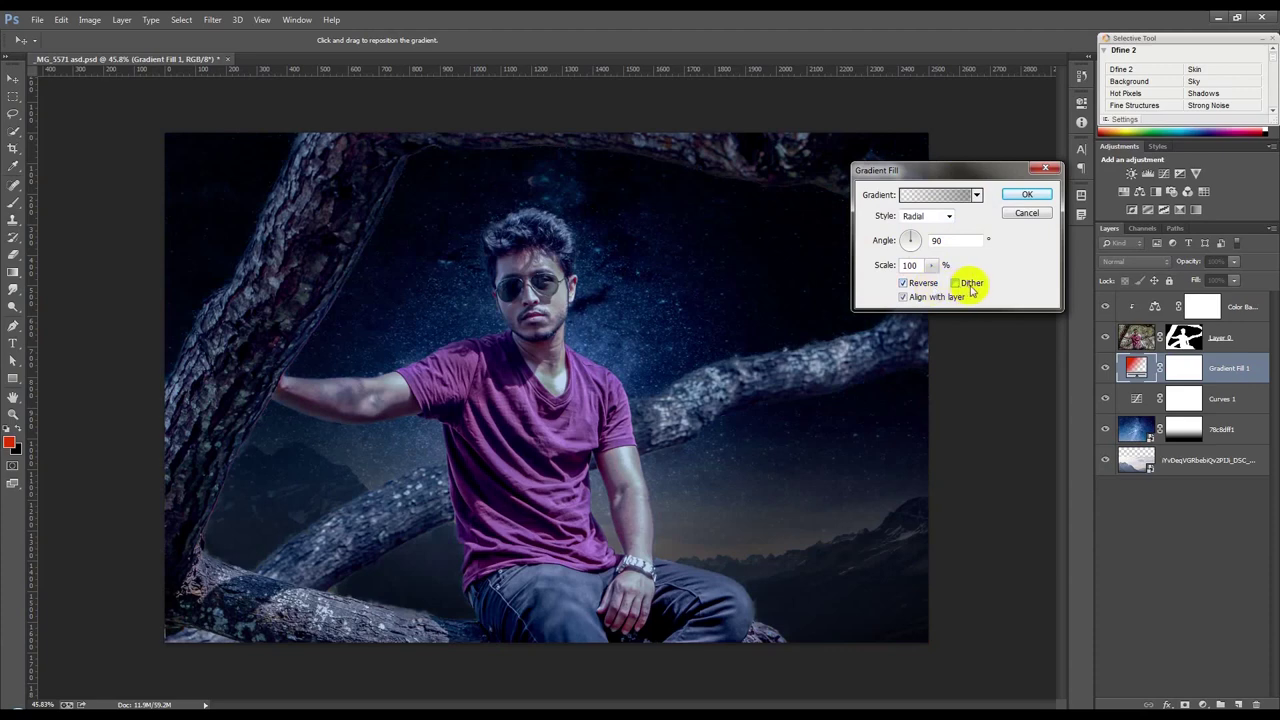
pyautogui.moveTo(931, 265); pyautogui.dragTo(940, 282)
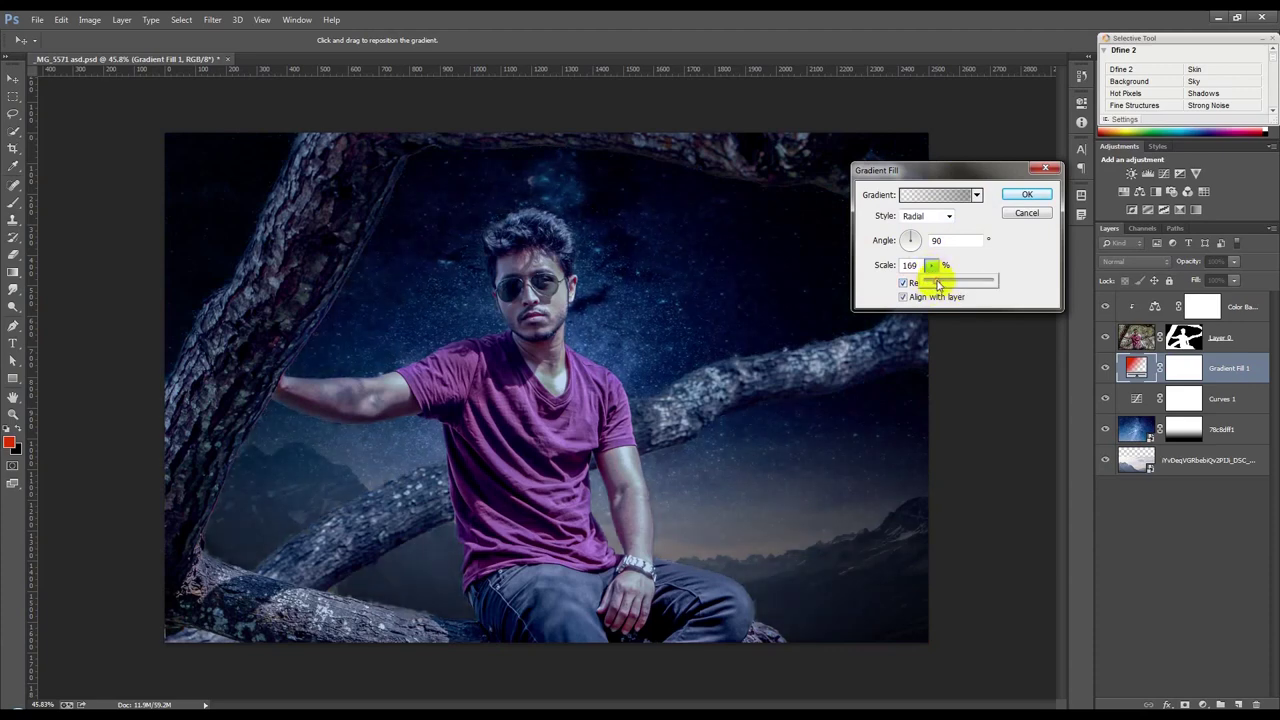
pyautogui.moveTo(652, 451); pyautogui.dragTo(614, 335)
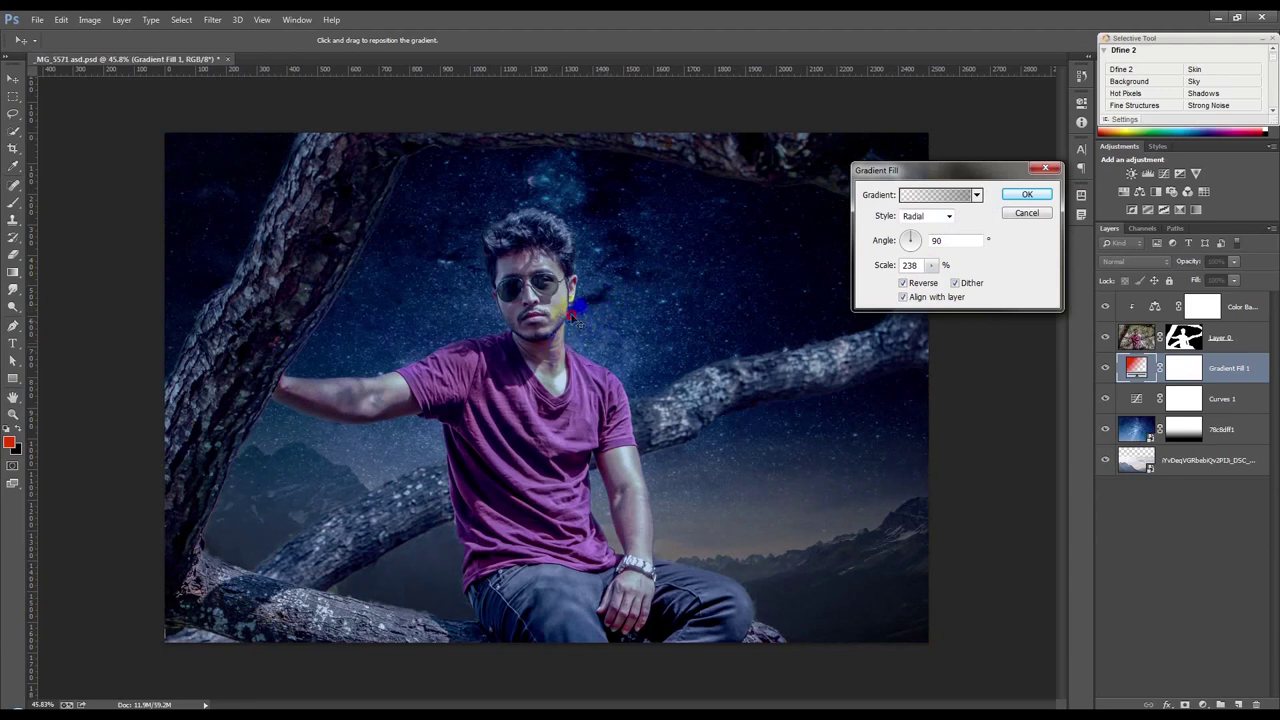
pyautogui.moveTo(616, 260)
pyautogui.mouseDown()
pyautogui.moveTo(475, 505)
pyautogui.moveTo(538, 343)
pyautogui.moveTo(578, 288)
pyautogui.mouseUp()
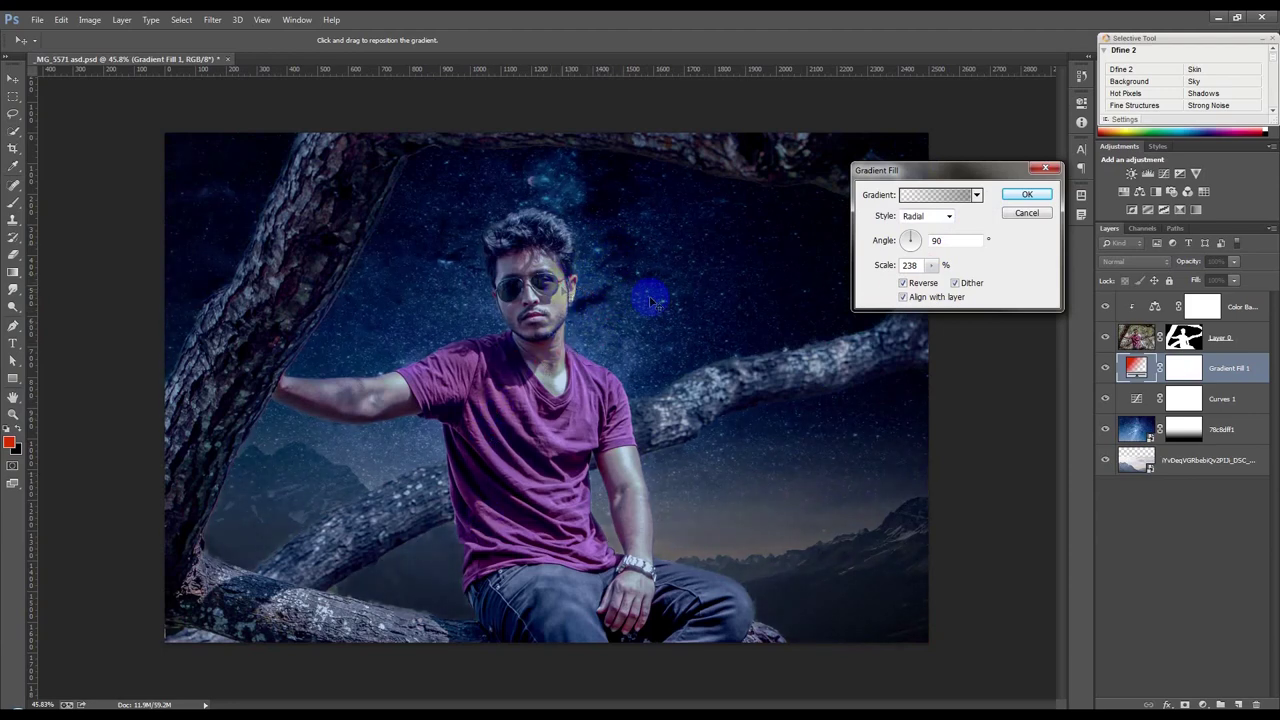
pyautogui.moveTo(911, 238); pyautogui.dragTo(929, 285)
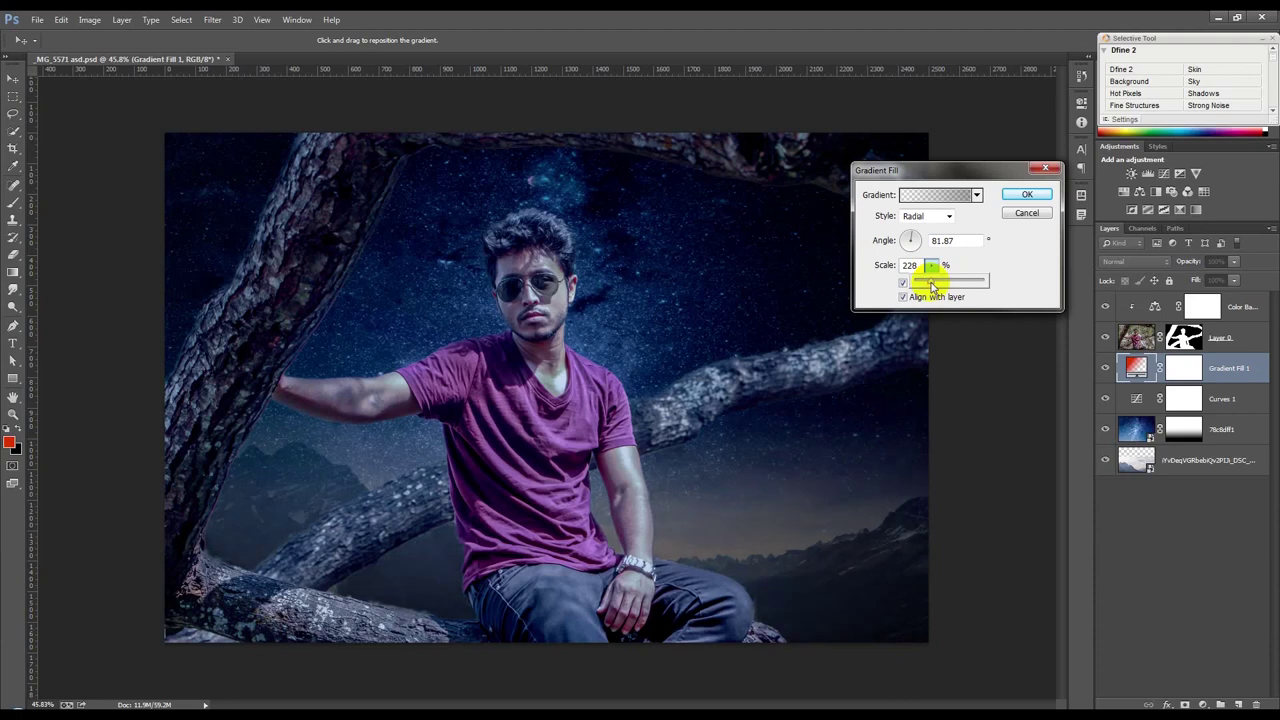
pyautogui.click(1027, 194)
# Step: Toggle the gradient fill to compare, then move the sky and mountain layers lower together
pyautogui.click(1104, 366)
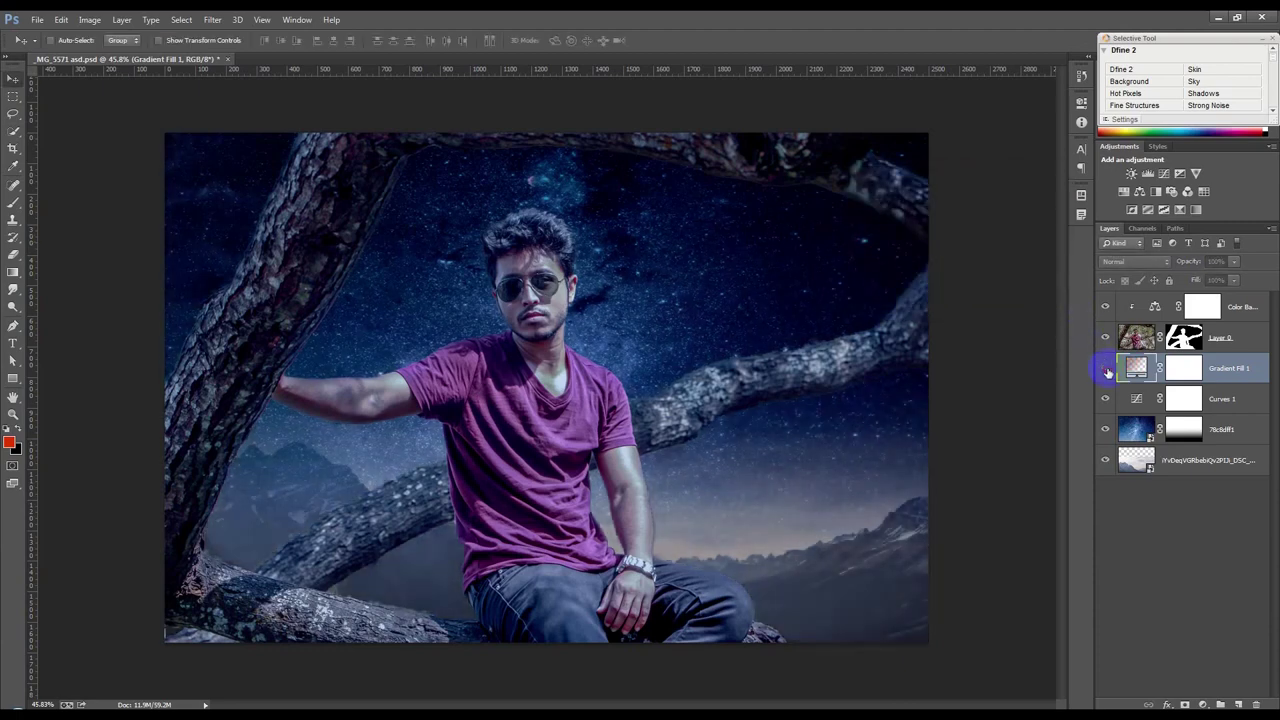
pyautogui.click(1105, 368)
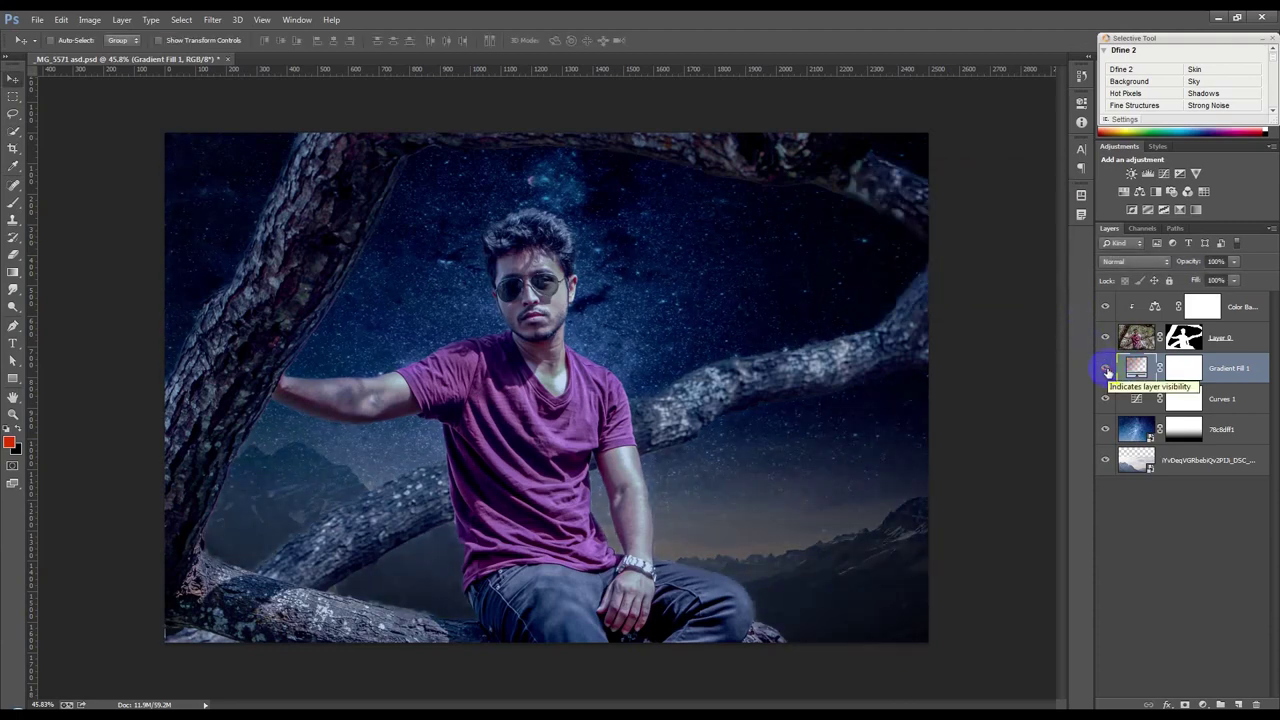
pyautogui.click(1267, 432)
pyautogui.keyDown('shift'); pyautogui.click(1233, 460); pyautogui.keyUp('shift')
pyautogui.moveTo(879, 406); pyautogui.dragTo(869, 462)
pyautogui.click(1243, 318)
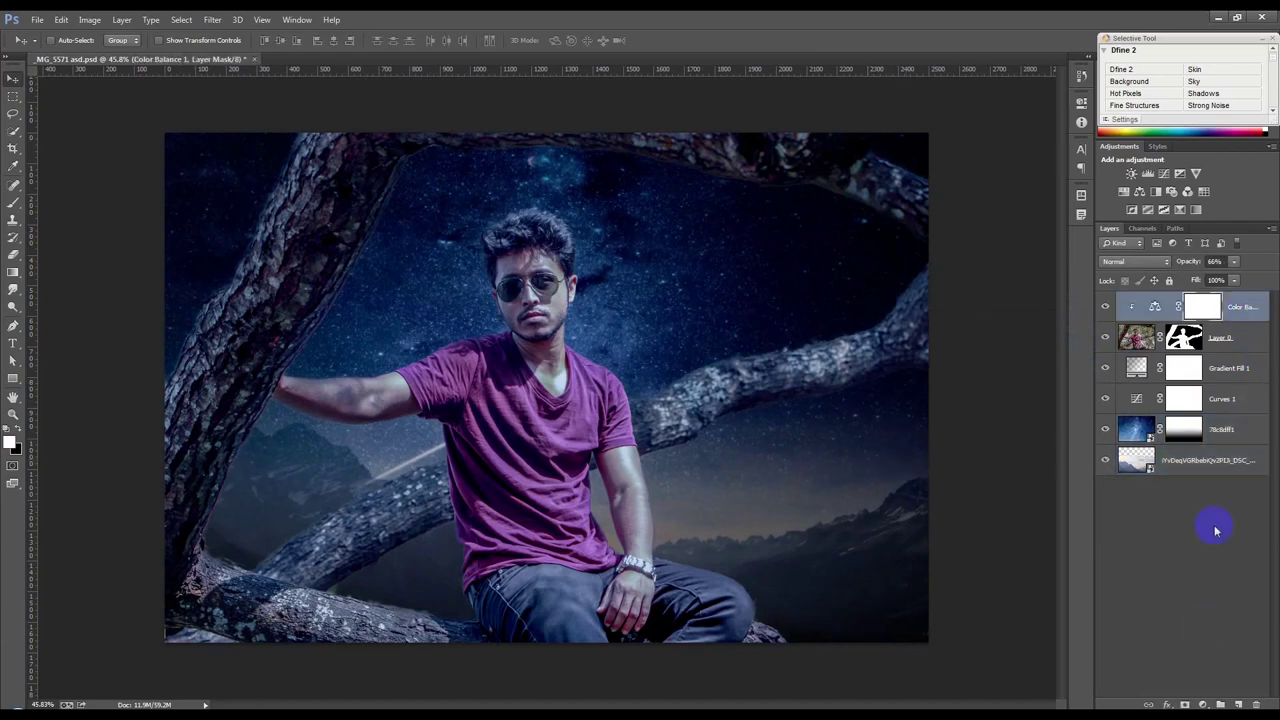
pyautogui.click(1203, 703)
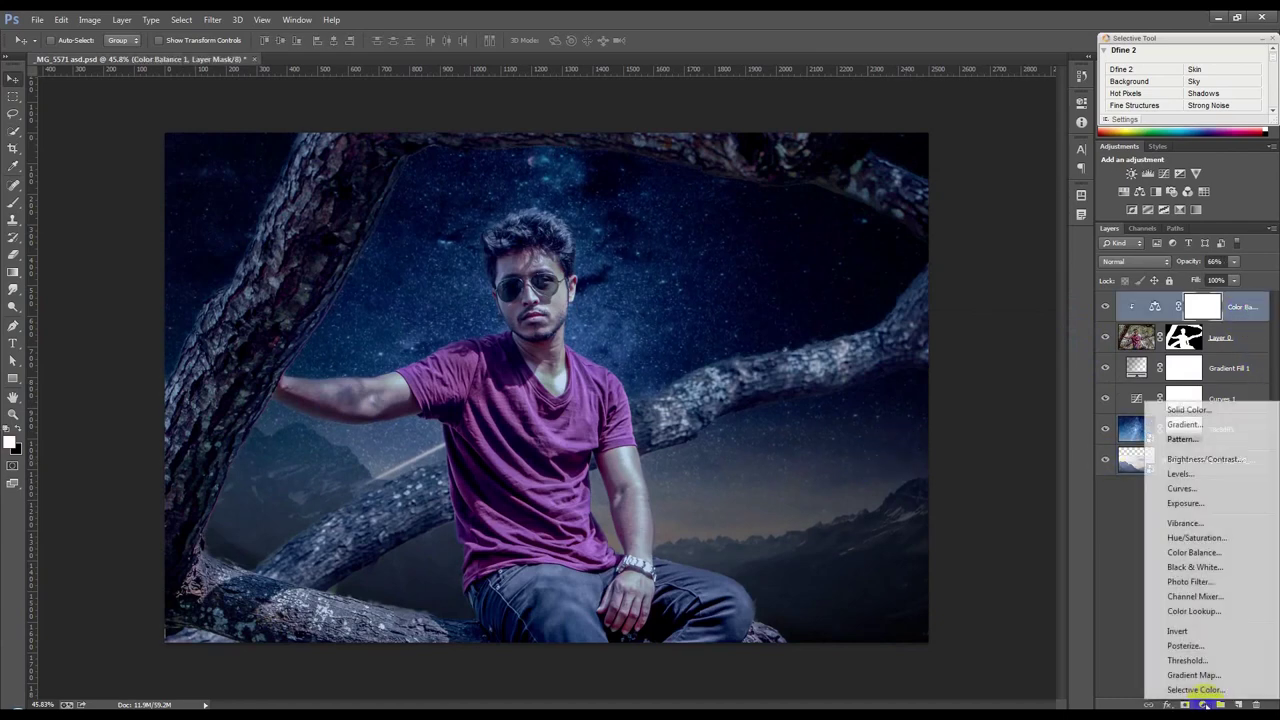
# Step: Add a red-to-transparent Gradient Fill, shifted downward, blended in Color mode
pyautogui.click(1185, 425)
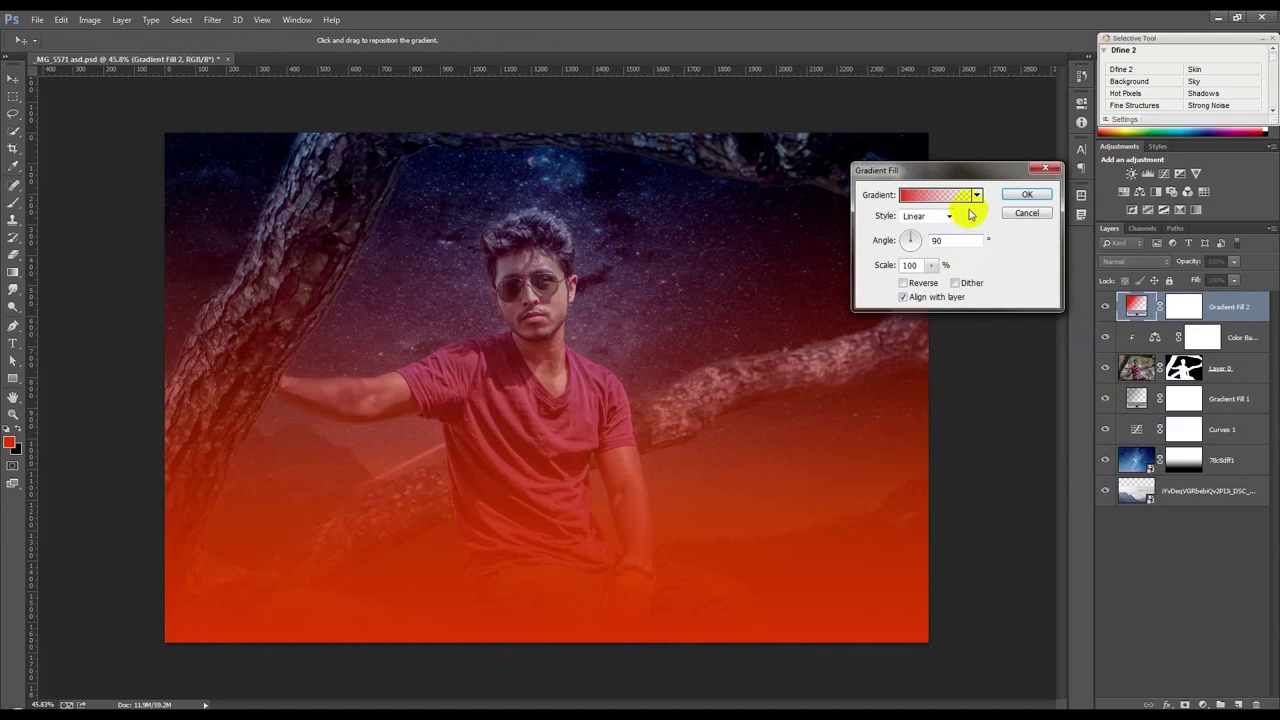
pyautogui.moveTo(692, 388); pyautogui.dragTo(686, 618)
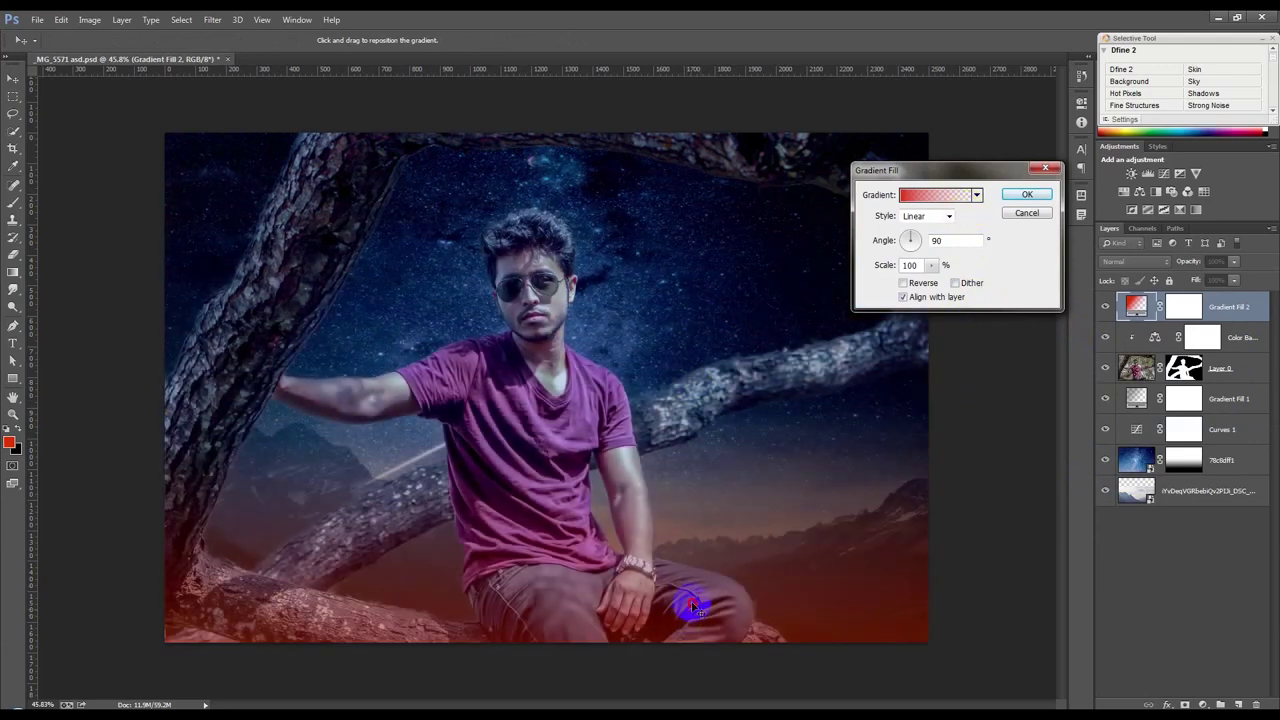
pyautogui.click(1026, 194)
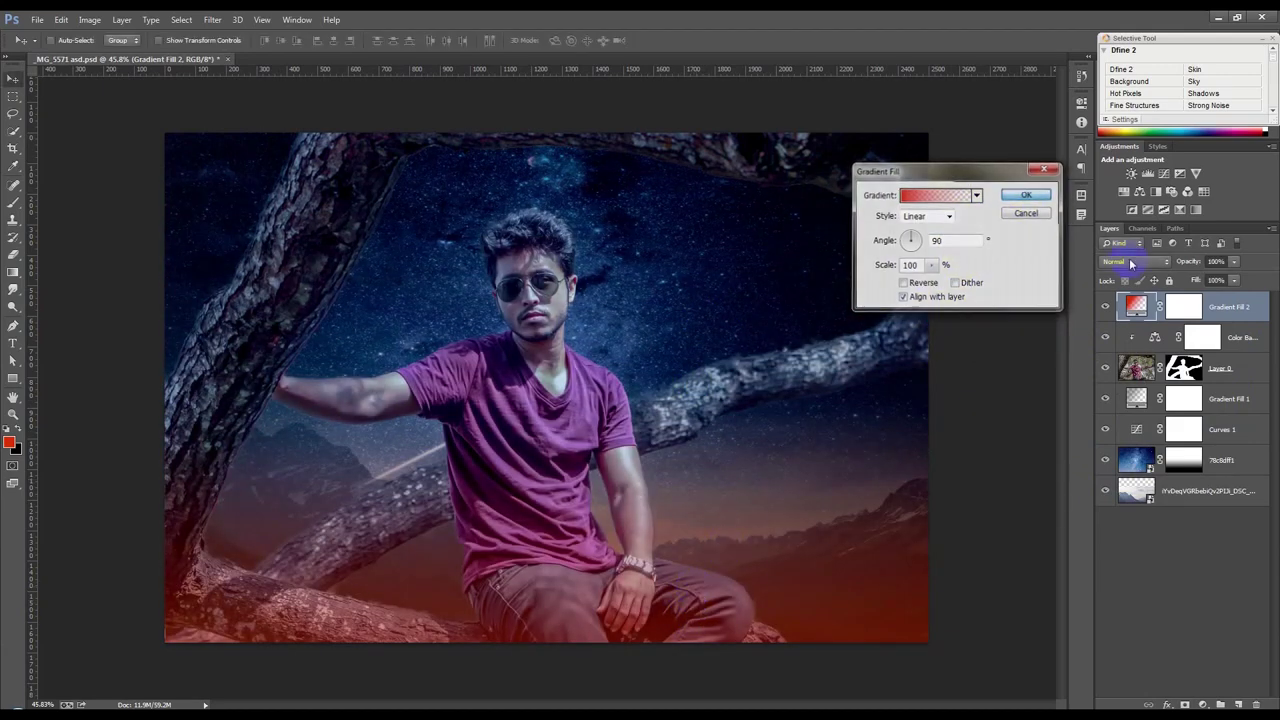
pyautogui.click(1134, 261)
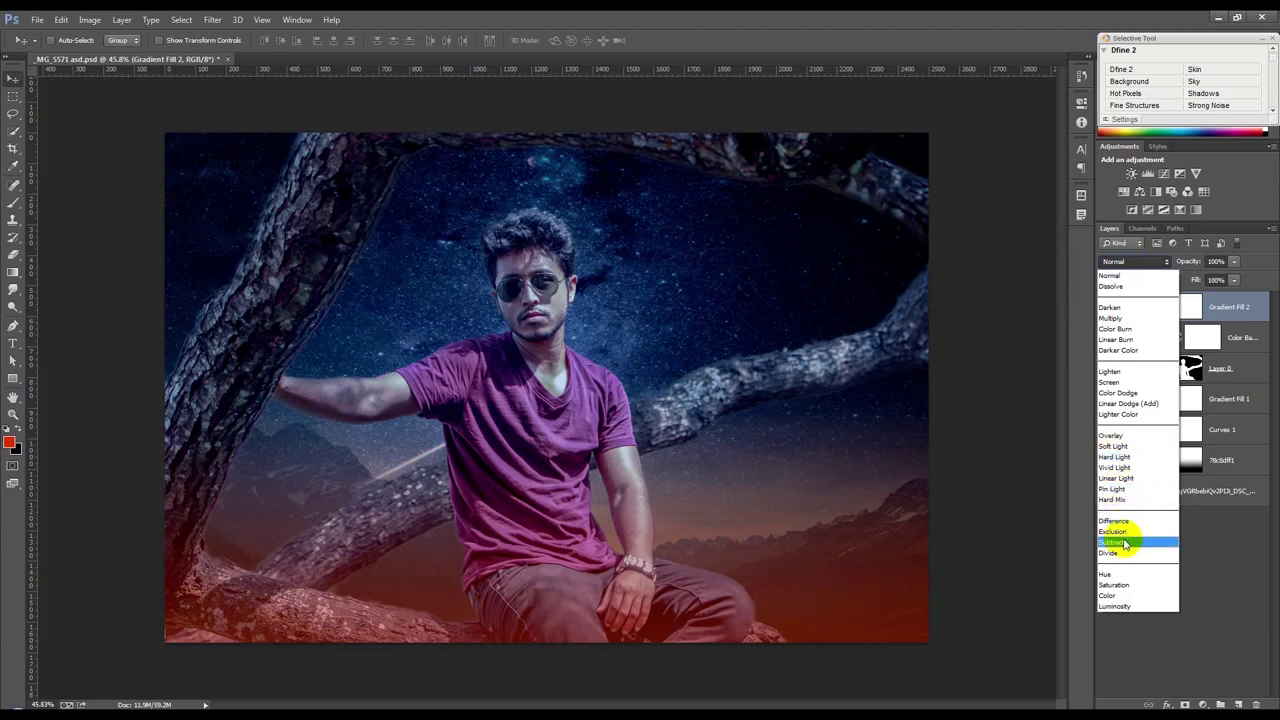
pyautogui.click(1113, 595)
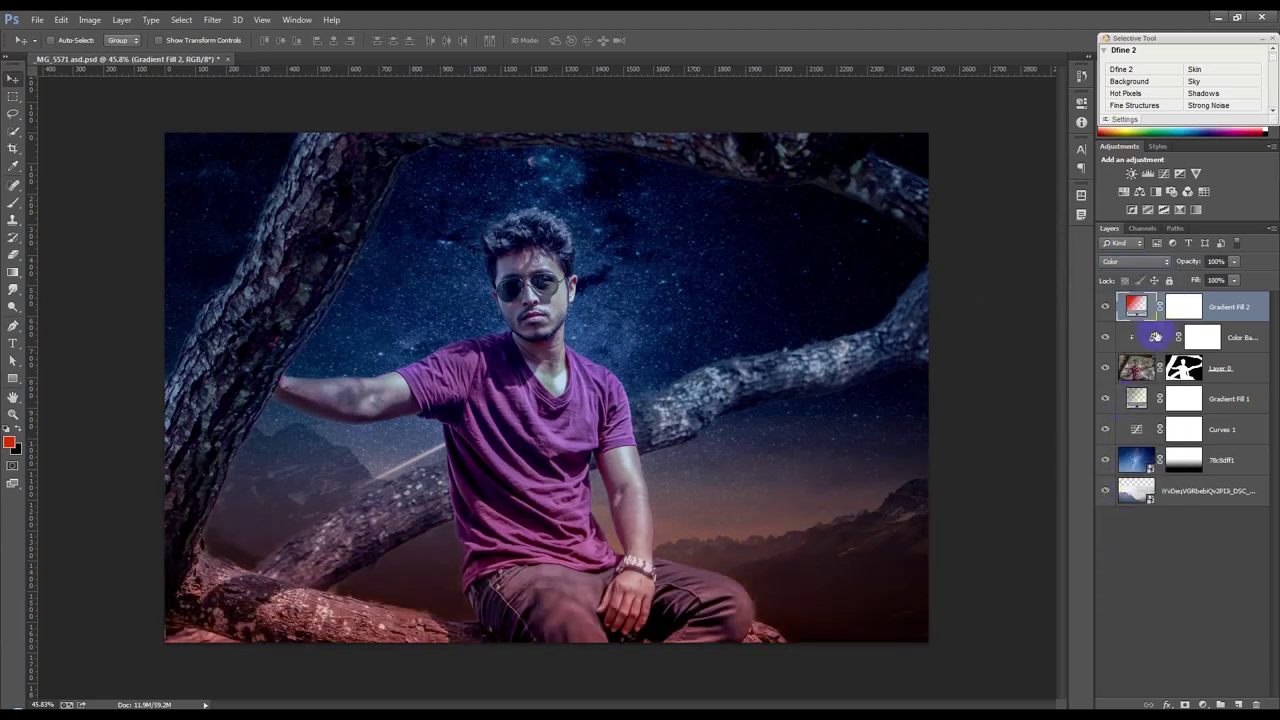
# Step: Rework the gradient fill into a purple-to-red gradient at a 90° angle
pyautogui.doubleClick(1137, 305)
pyautogui.click(935, 193)
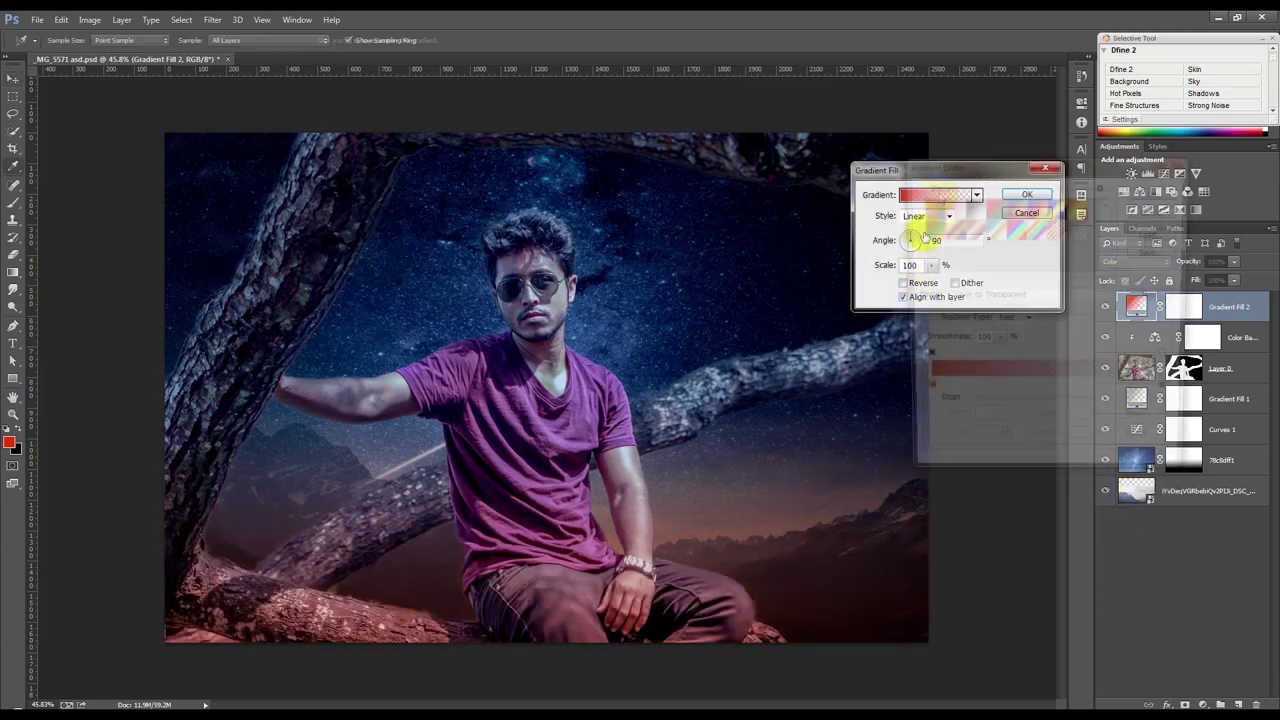
pyautogui.doubleClick(923, 393)
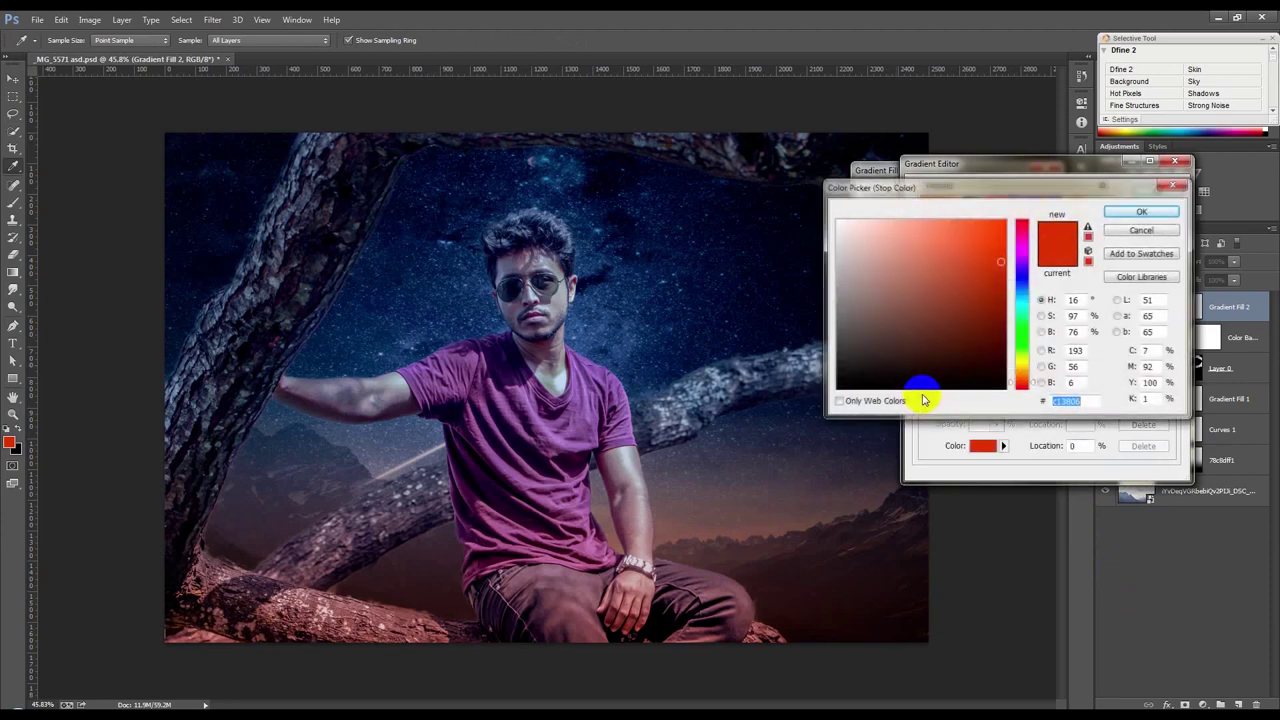
pyautogui.click(1021, 296)
pyautogui.moveTo(1022, 297)
pyautogui.mouseDown()
pyautogui.moveTo(1020, 243)
pyautogui.moveTo(1020, 262)
pyautogui.mouseUp()
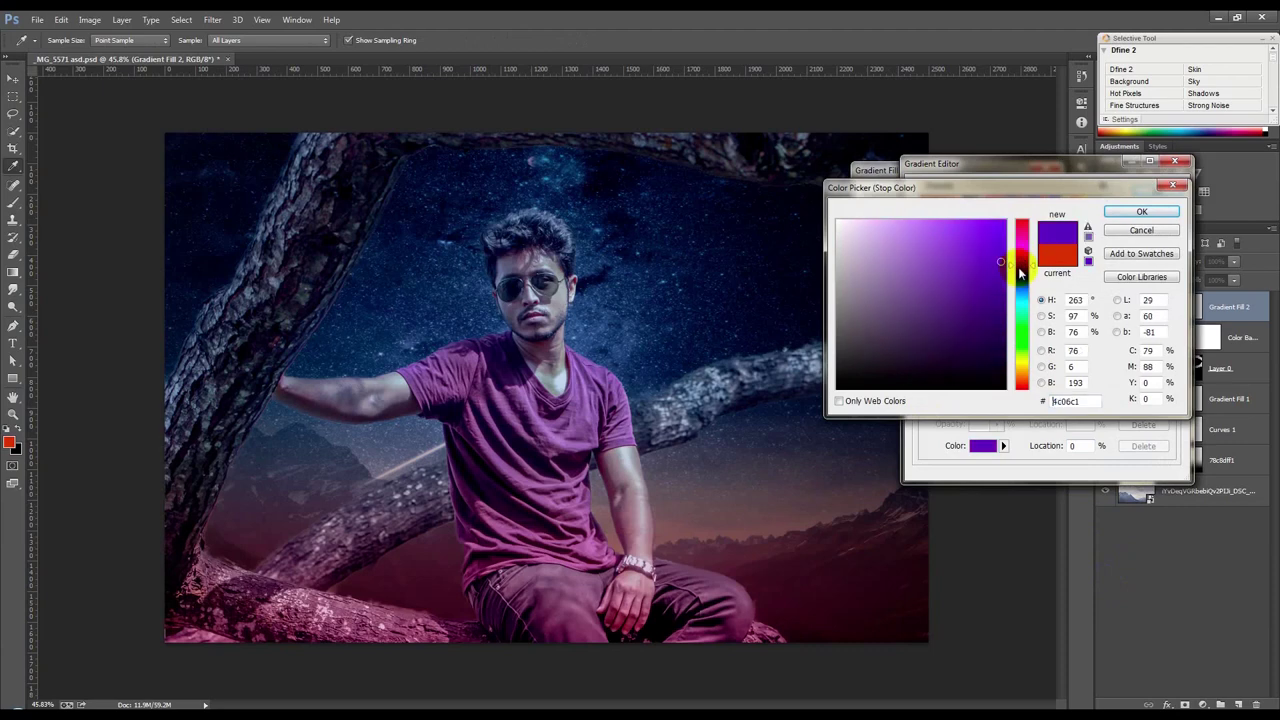
pyautogui.click(1140, 212)
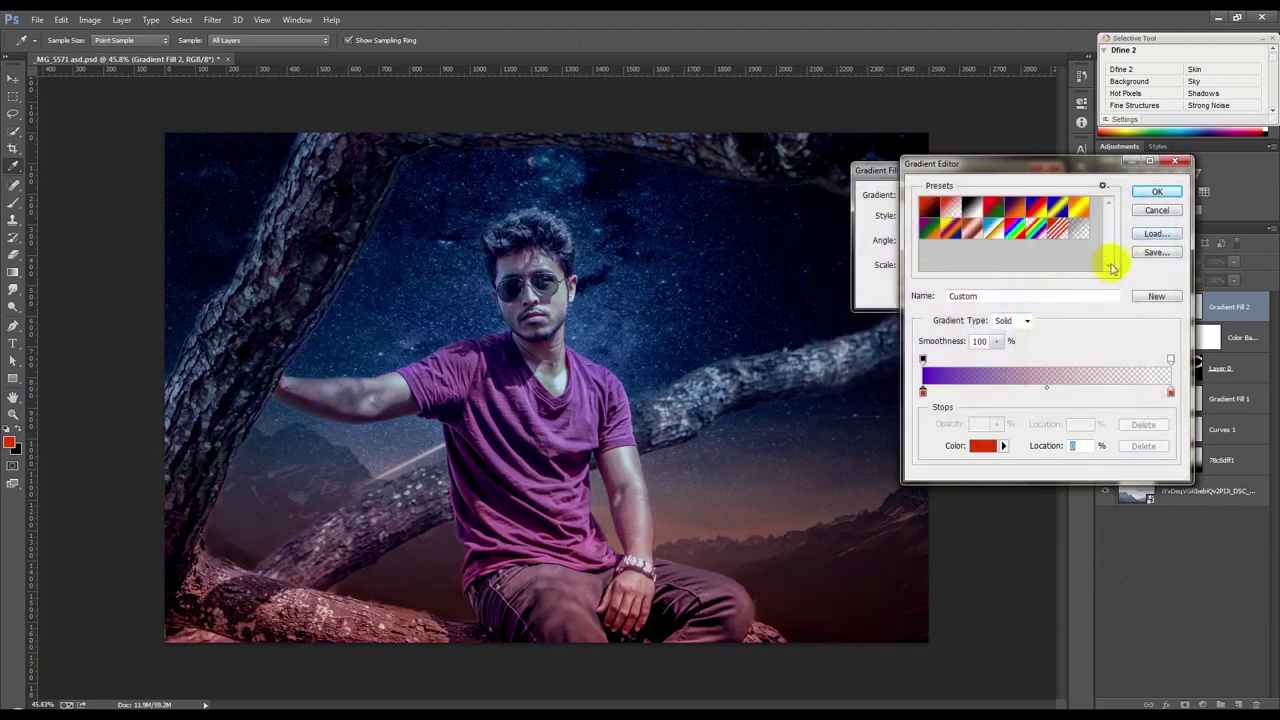
pyautogui.click(1152, 208)
pyautogui.click(910, 243)
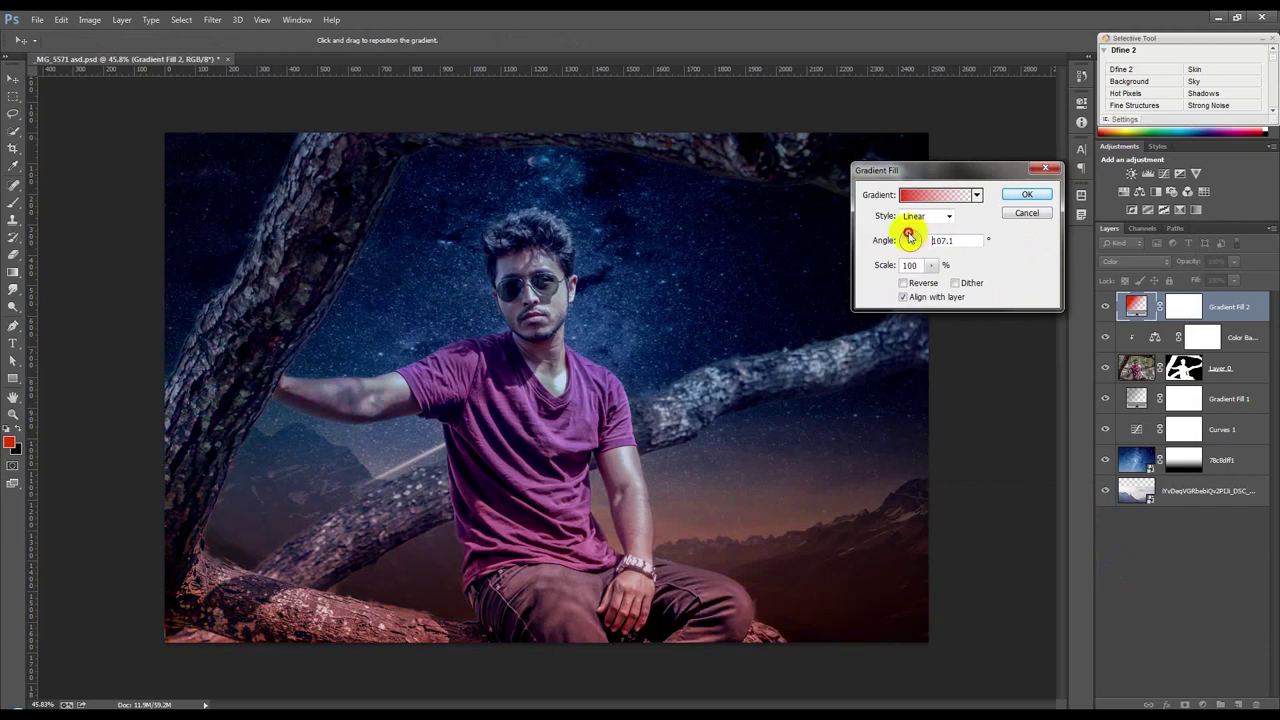
pyautogui.click(680, 390)
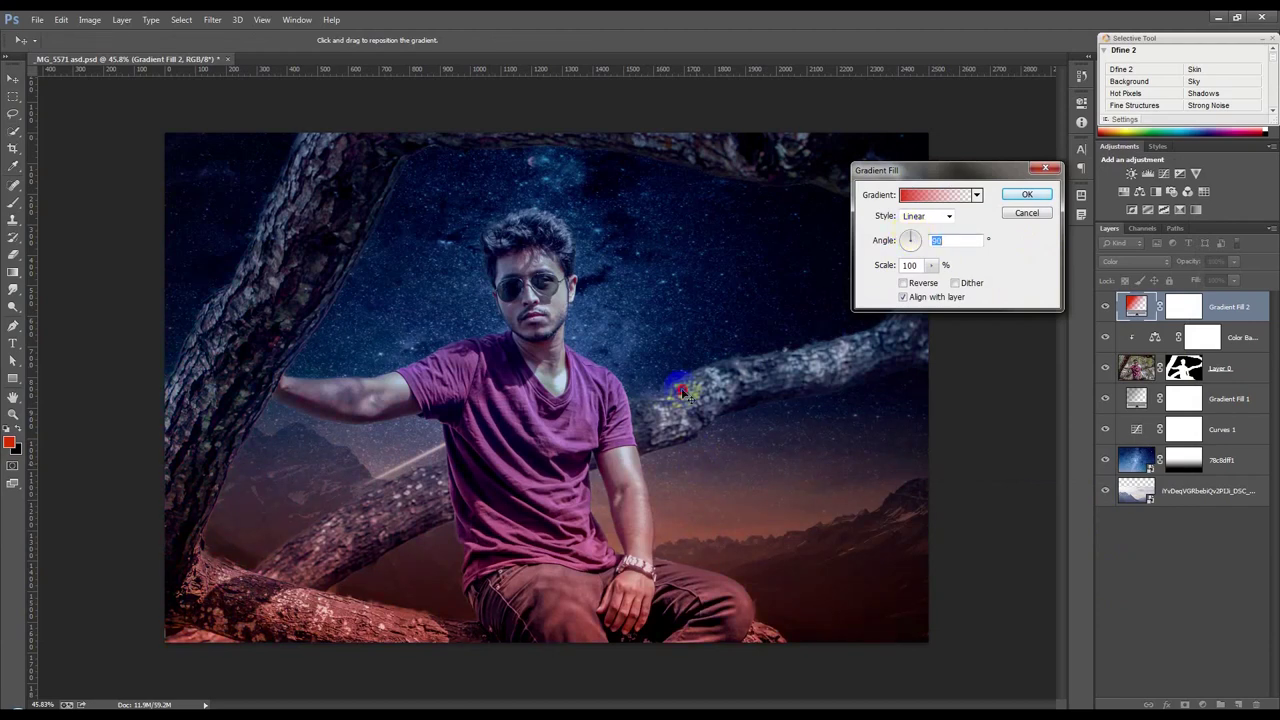
pyautogui.click(1025, 194)
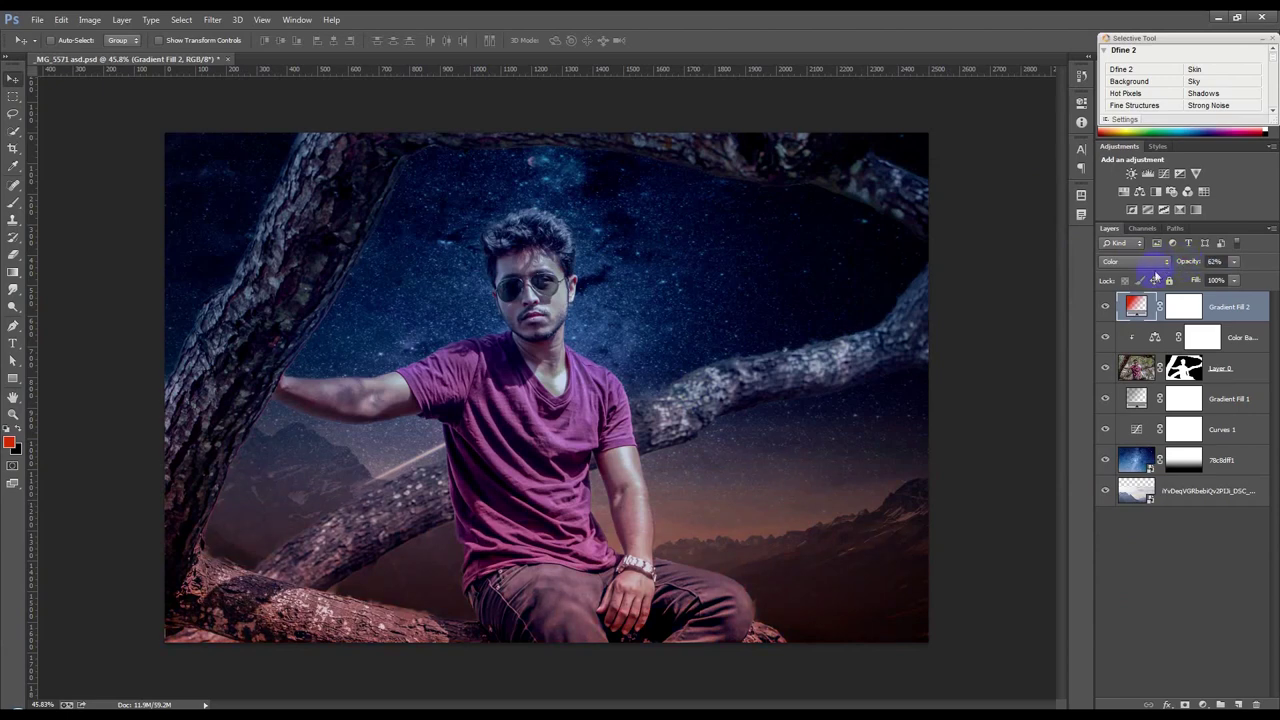
# Step: Change Gradient Fill 2's left colour stop to blue in the Color Picker
pyautogui.doubleClick(1137, 306)
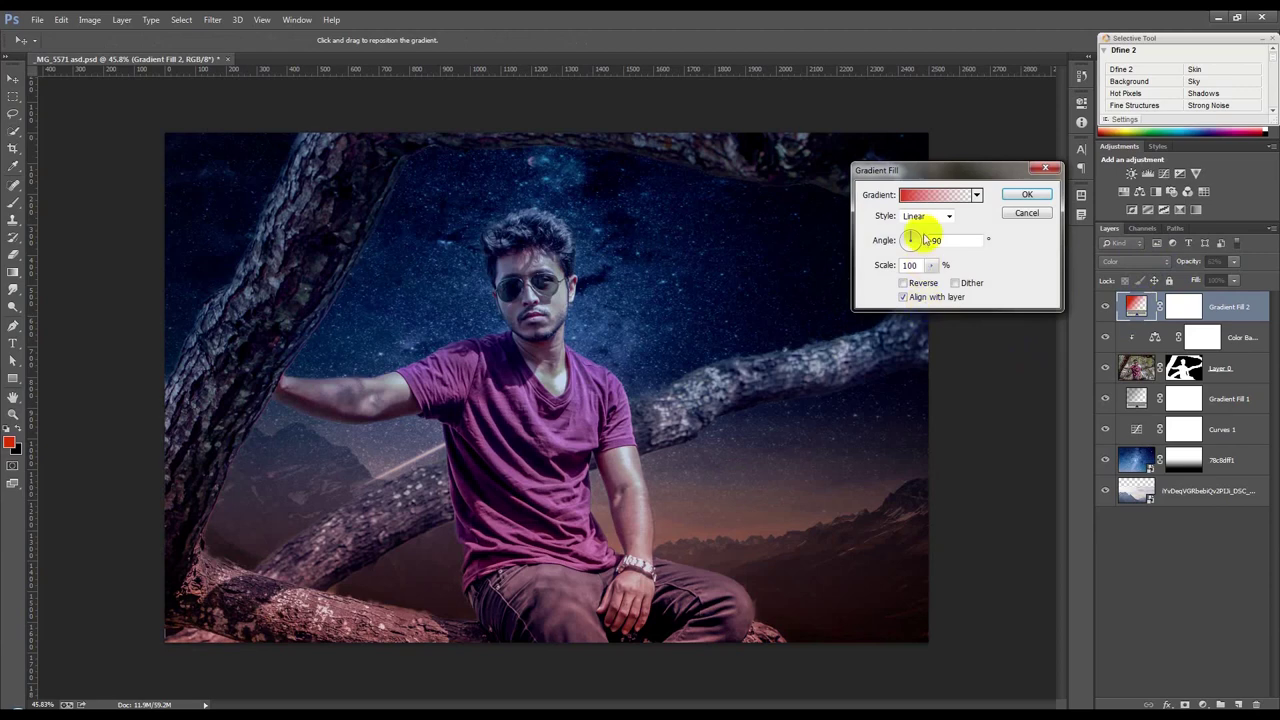
pyautogui.click(925, 198)
pyautogui.doubleClick(923, 392)
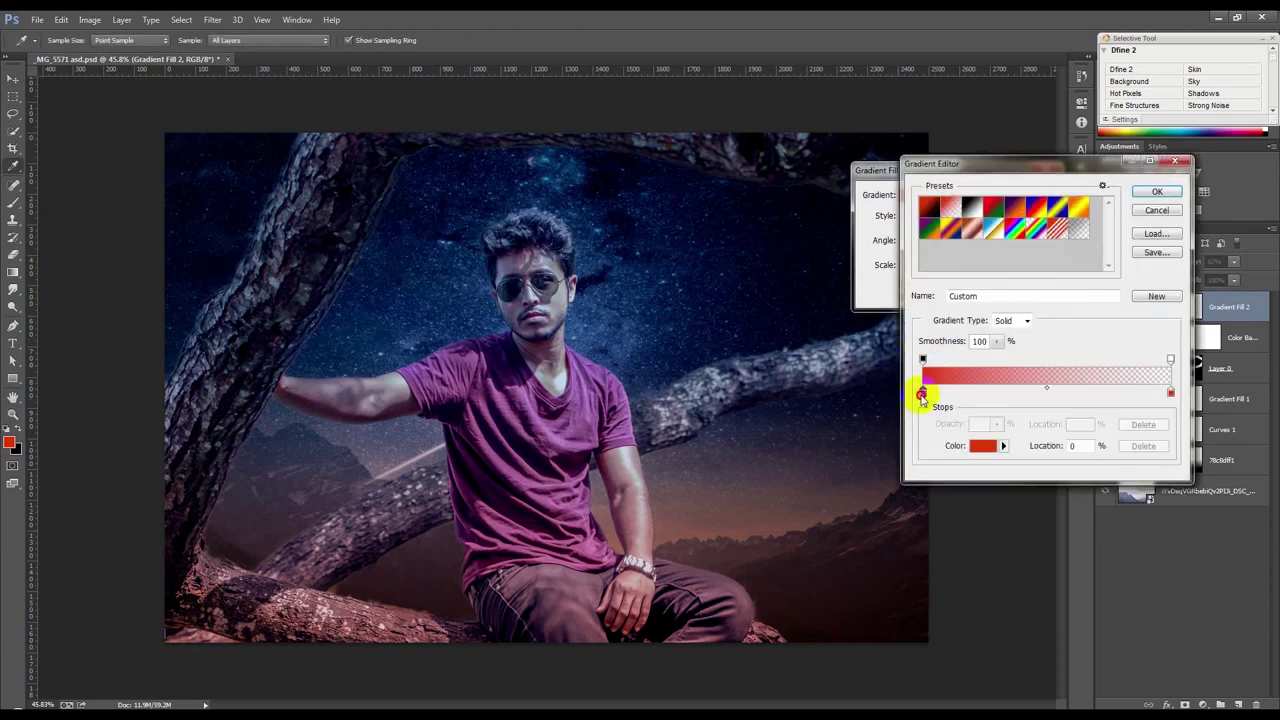
pyautogui.click(1023, 303)
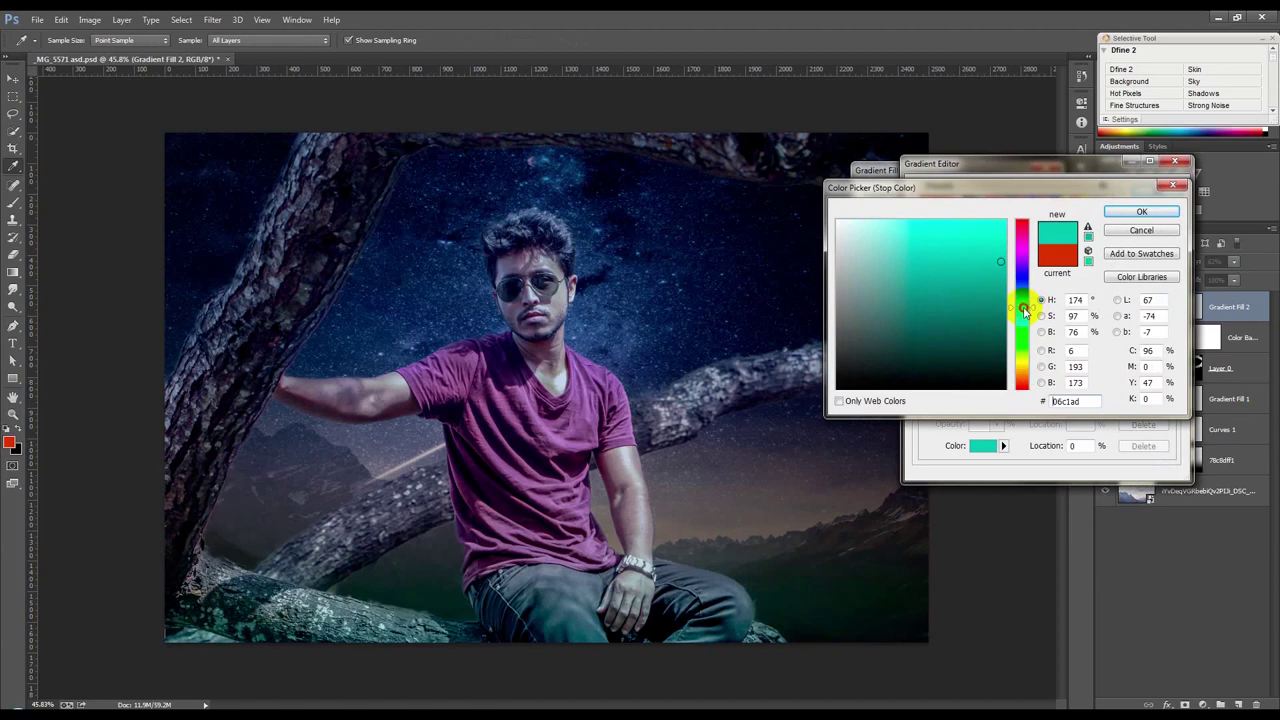
pyautogui.moveTo(1024, 313); pyautogui.dragTo(1025, 296)
pyautogui.click(1135, 211)
# Step: Make the right colour stop blue as well and apply the blue gradient fill
pyautogui.doubleClick(1171, 395)
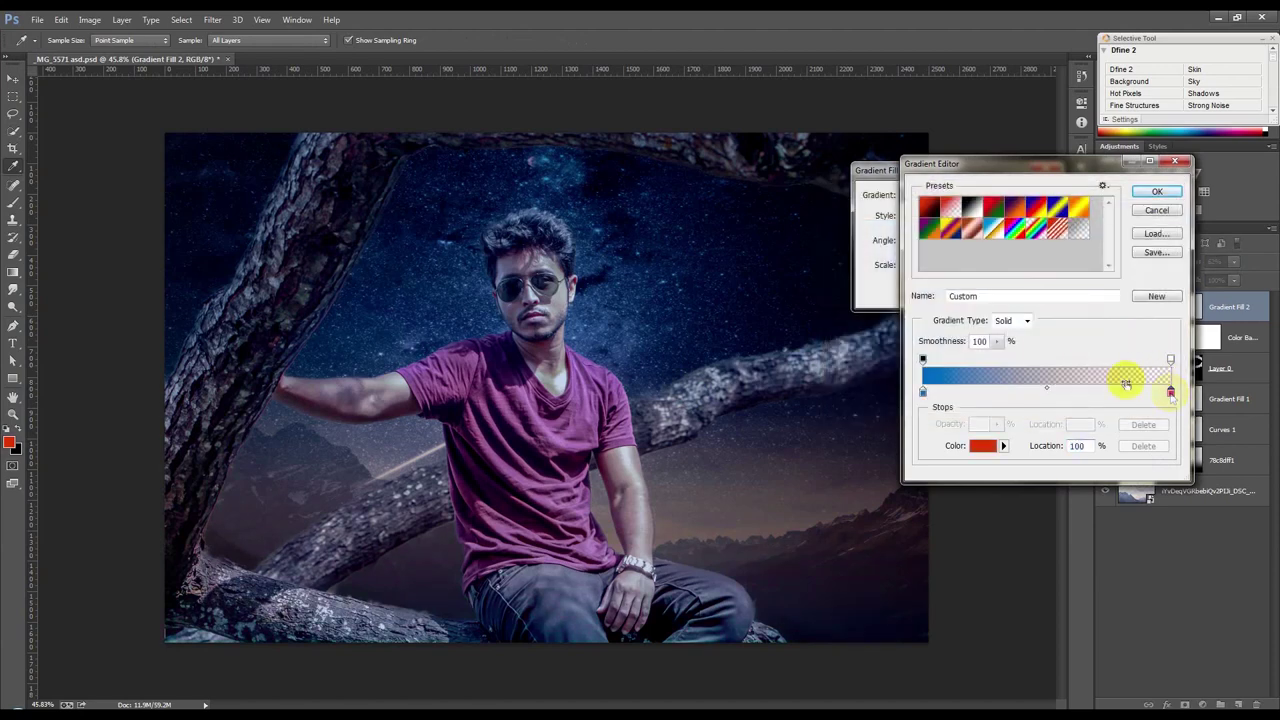
pyautogui.click(1021, 303)
pyautogui.moveTo(1022, 305); pyautogui.dragTo(1022, 287)
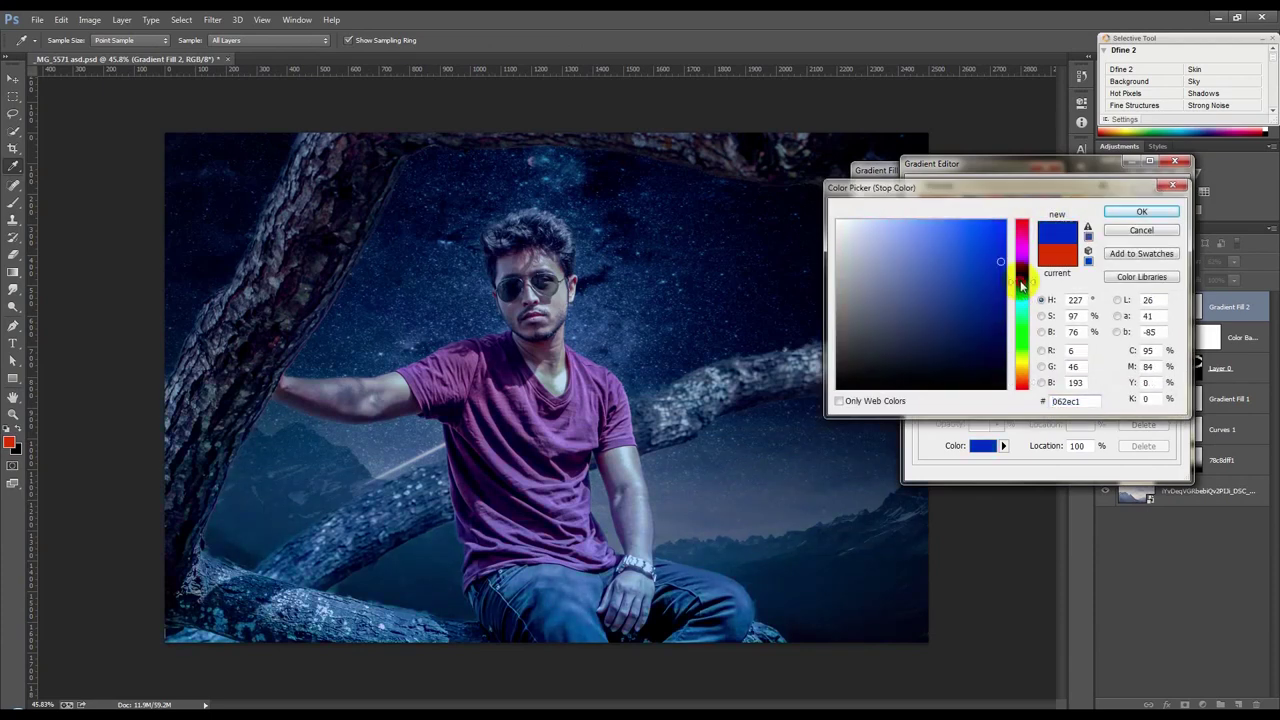
pyautogui.click(1135, 209)
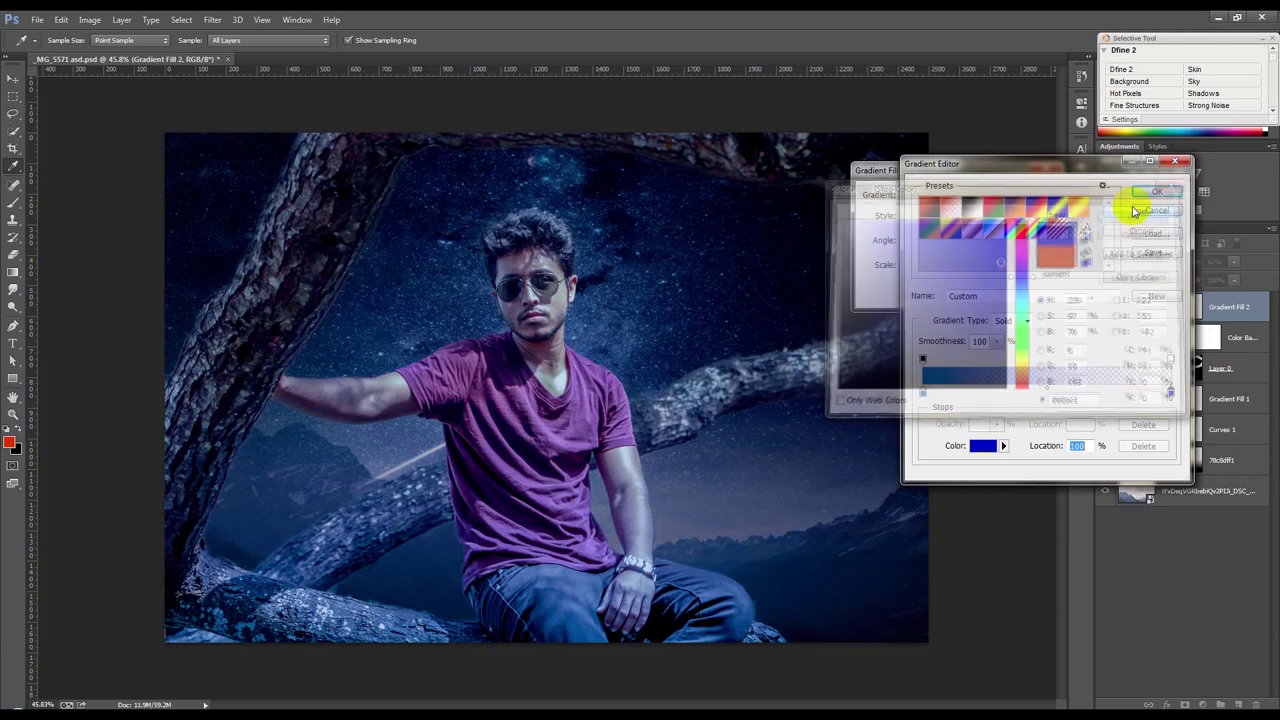
pyautogui.click(1150, 191)
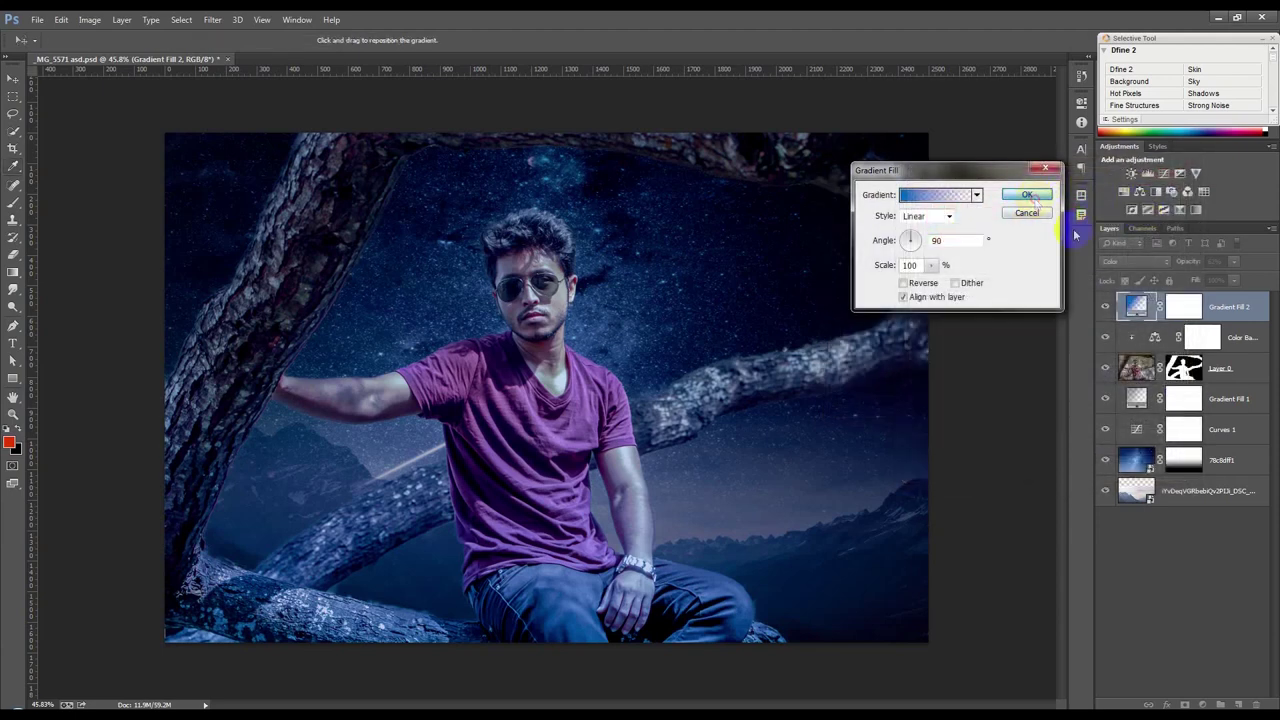
pyautogui.click(1028, 195)
pyautogui.click(1105, 309)
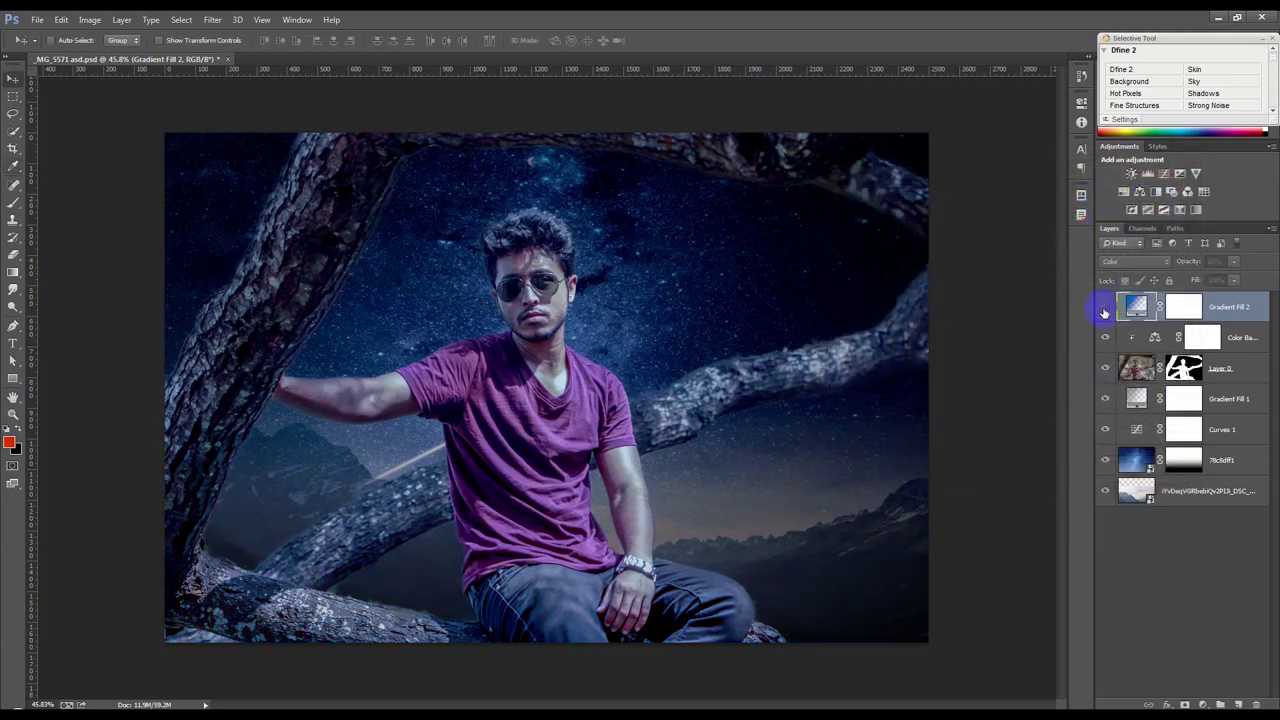
# Step: Show Gradient Fill 2 again and set its opacity to 39%
pyautogui.click(1105, 309)
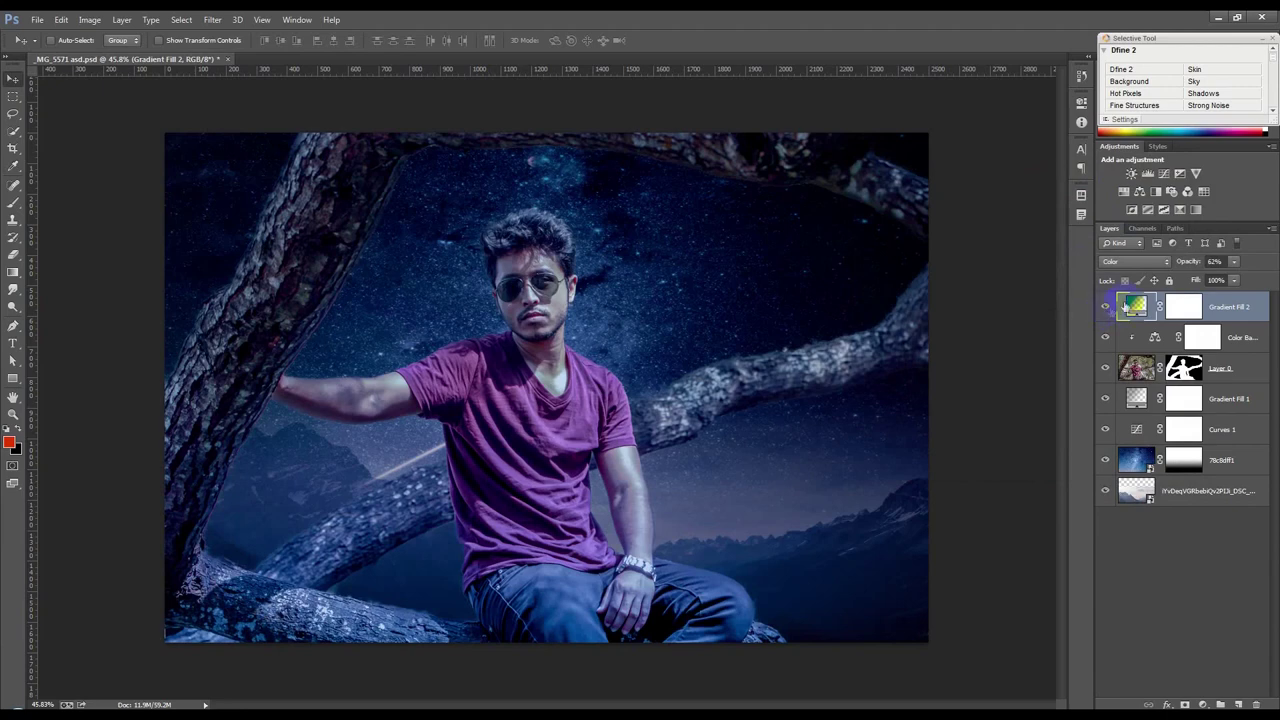
pyautogui.click(1177, 306)
pyautogui.doubleClick(1137, 306)
pyautogui.click(1027, 194)
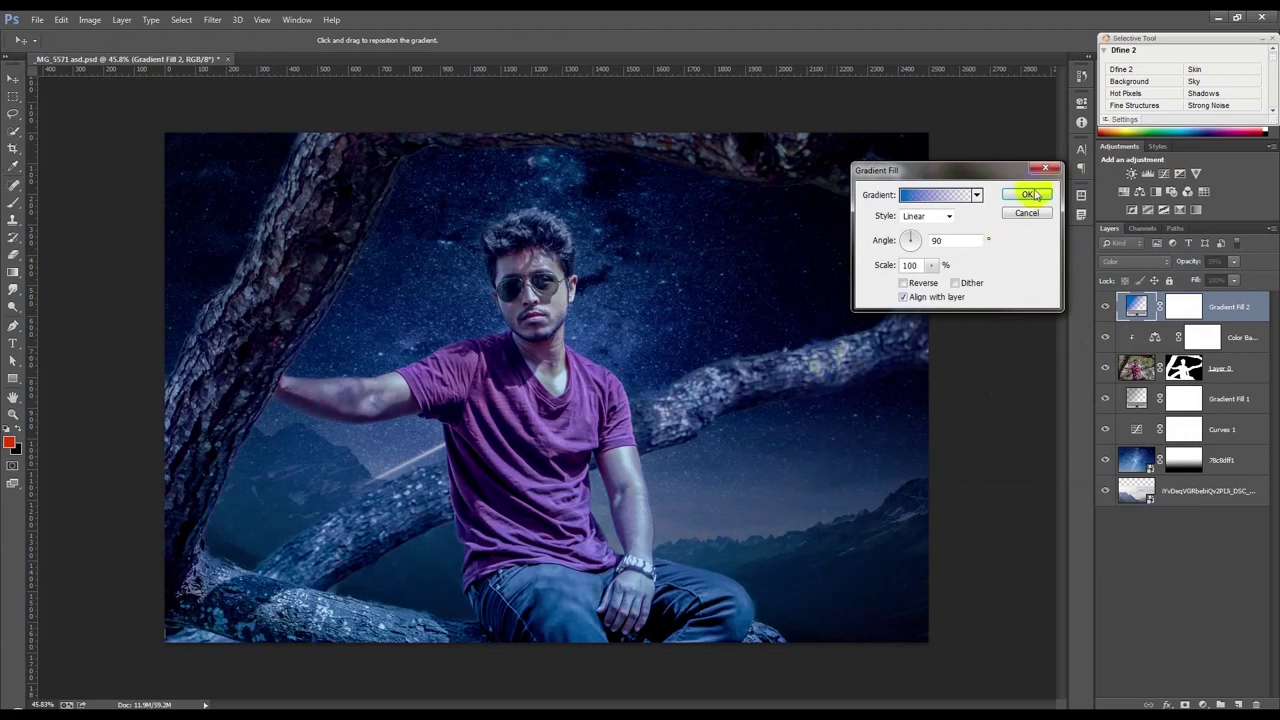
# Step: Select Layer 0 and check its Blending Options without making changes
pyautogui.click(1204, 704)
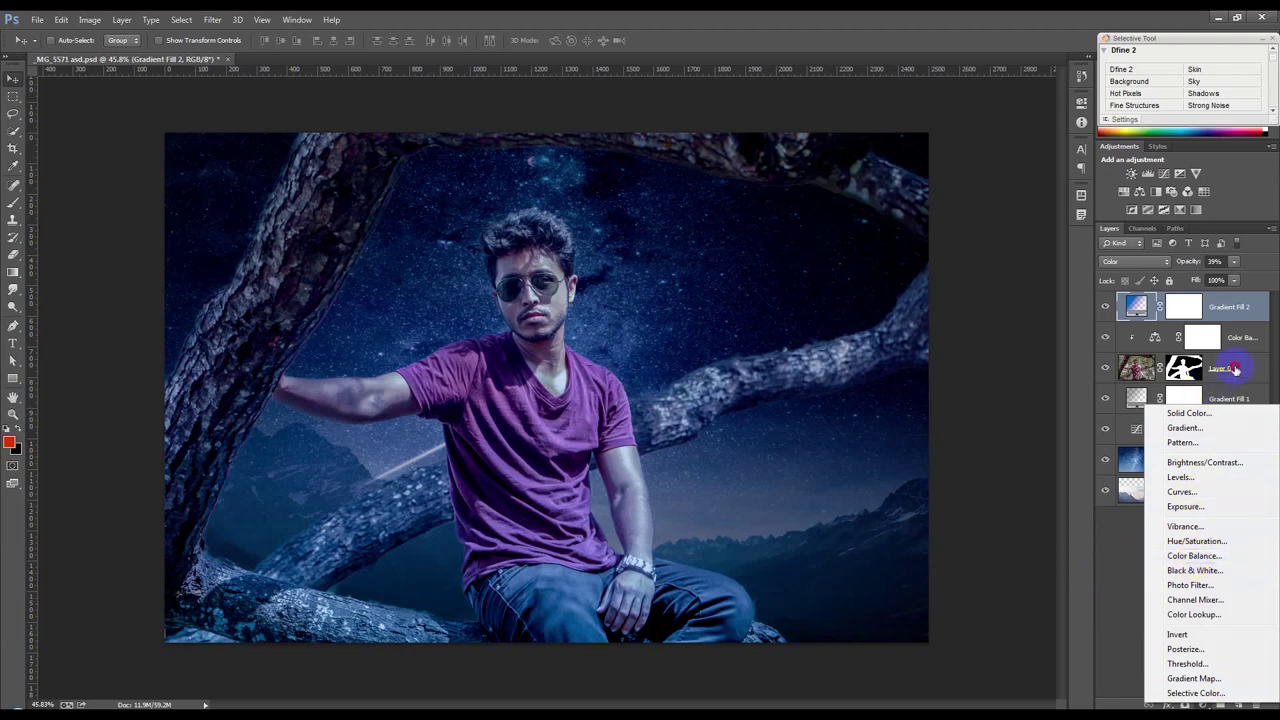
pyautogui.click(1236, 370)
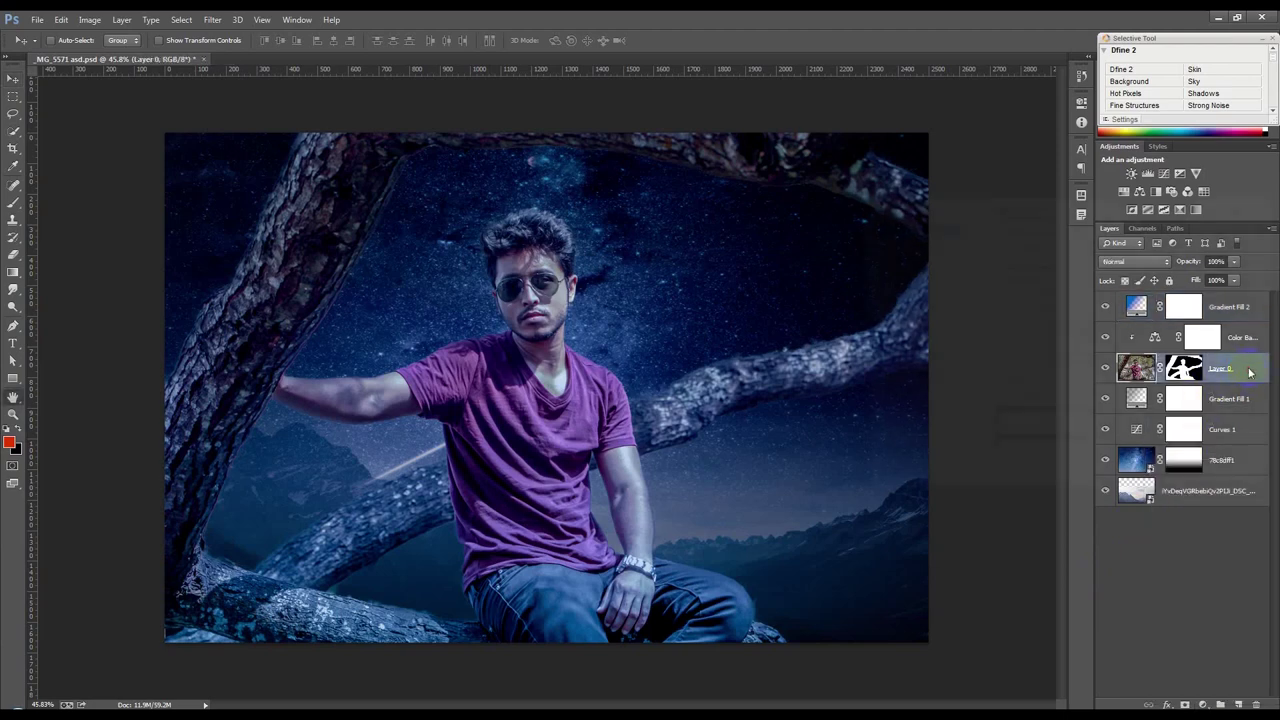
pyautogui.doubleClick(1248, 370)
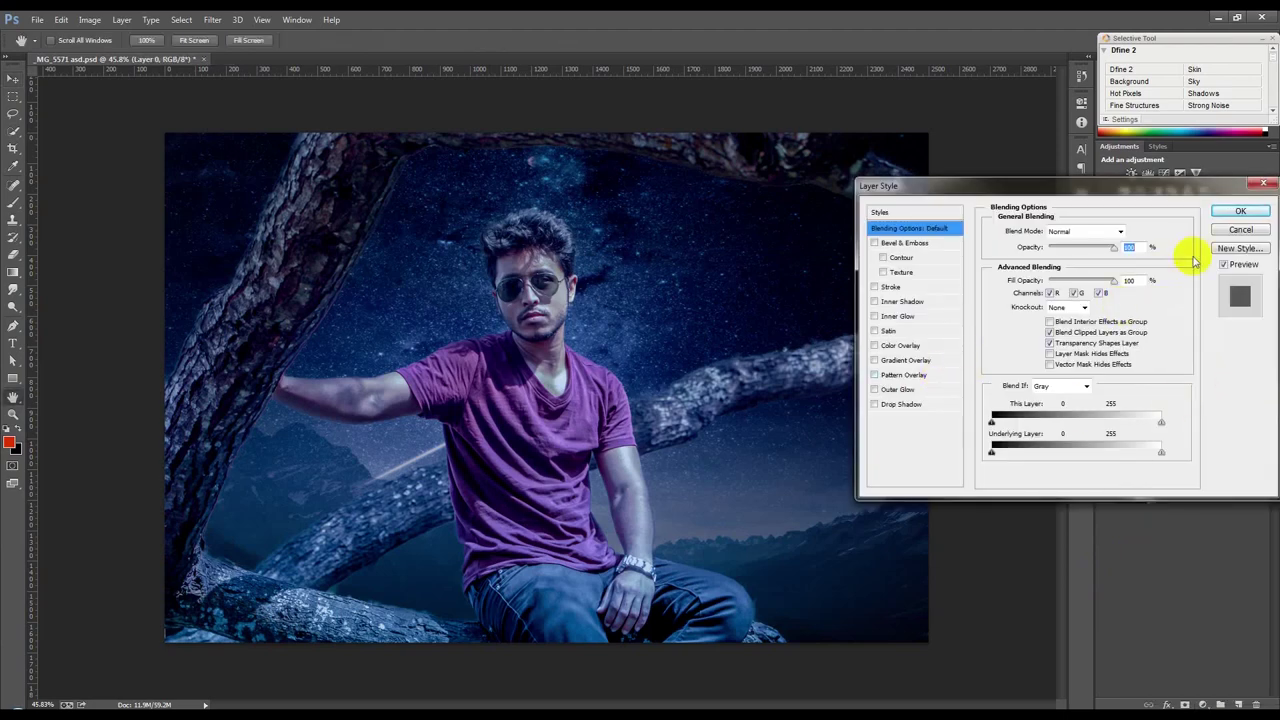
pyautogui.click(1240, 215)
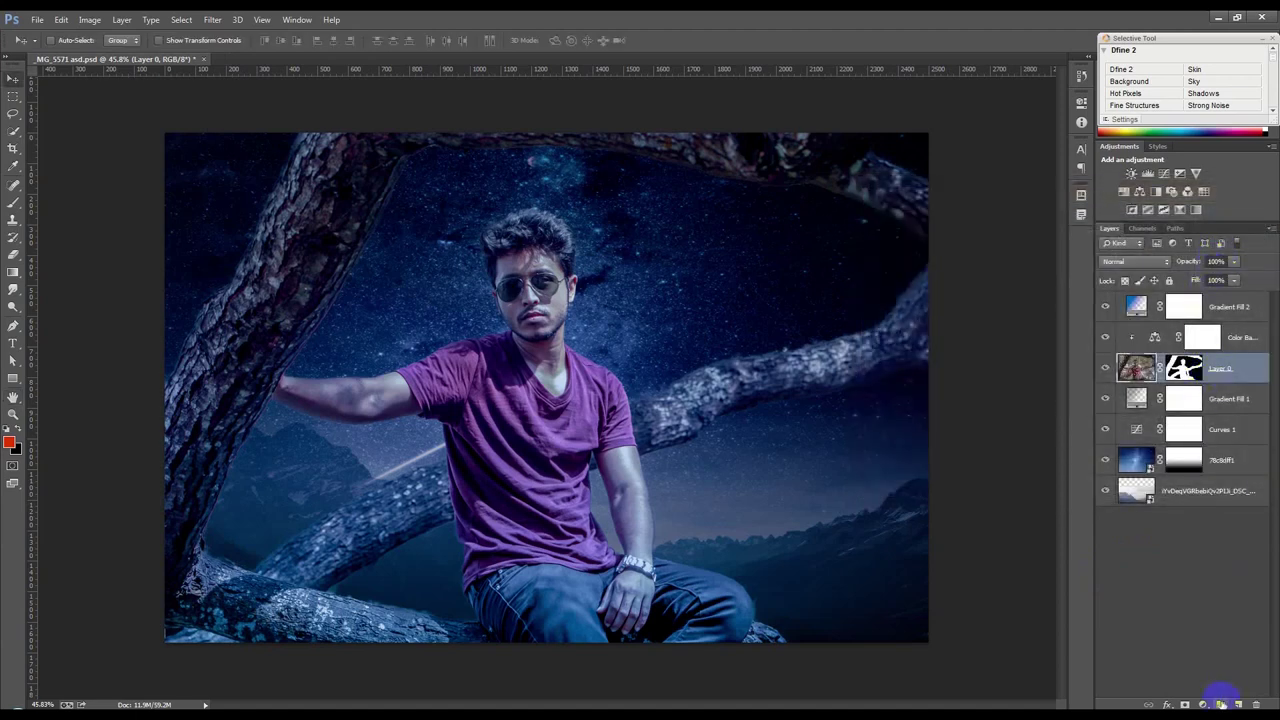
pyautogui.click(1203, 704)
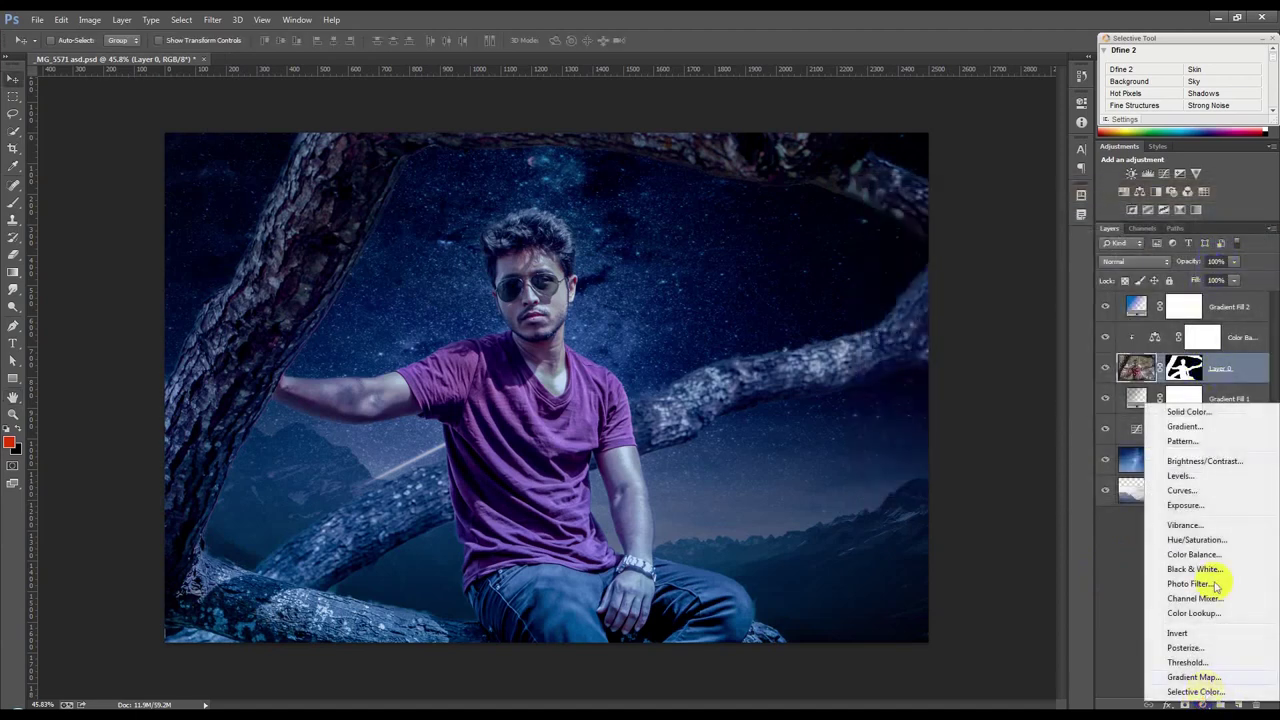
# Step: Add a Curves 2 layer above Layer 0 that lowers highlights and shadows, with its mask inverted to black
pyautogui.click(1182, 490)
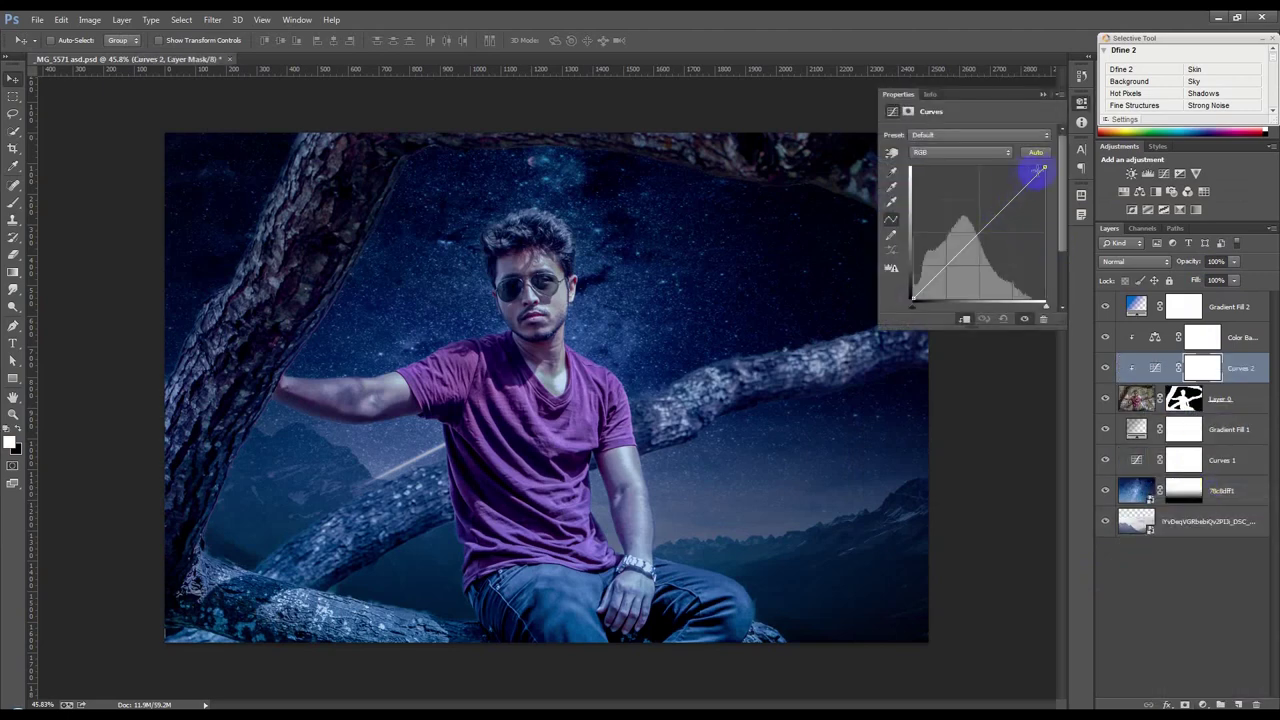
pyautogui.moveTo(1053, 176); pyautogui.dragTo(1080, 213)
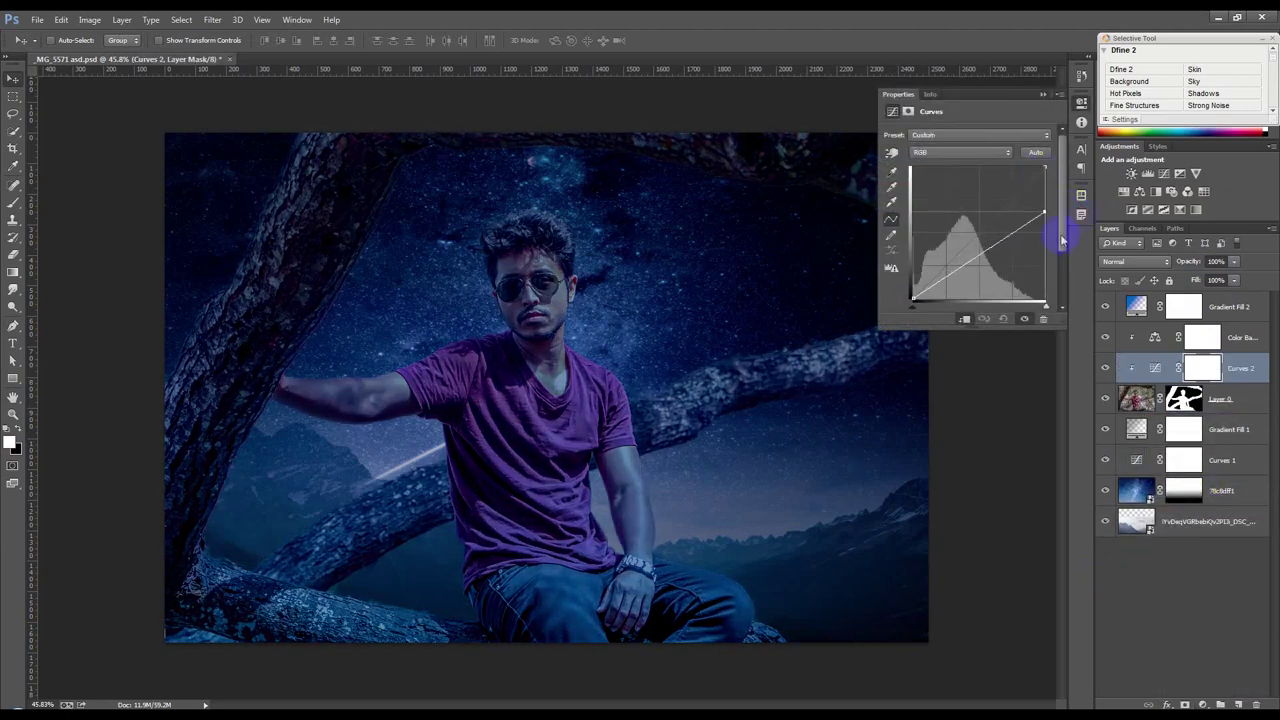
pyautogui.moveTo(913, 296); pyautogui.dragTo(937, 301)
pyautogui.click(1043, 95)
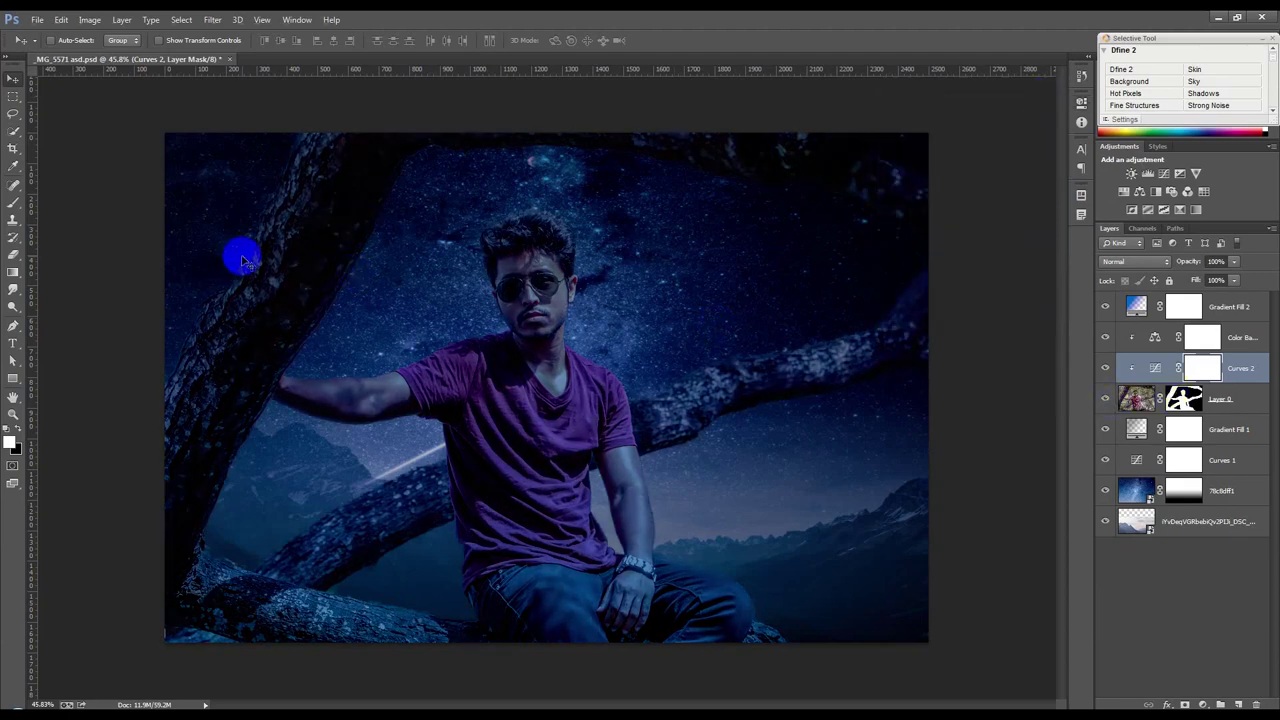
pyautogui.hotkey('ctrl', 'i')
pyautogui.press('alt')
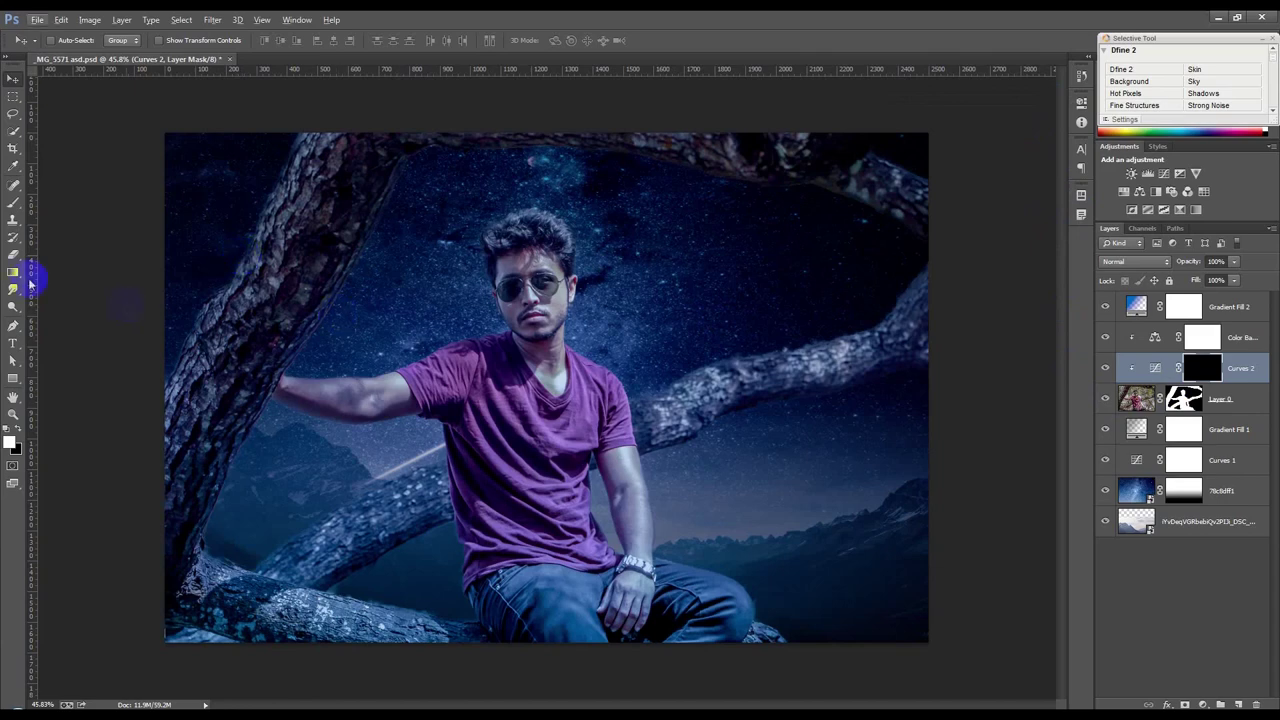
# Step: Paint darkening through the Curves 2 mask with a 250 brush over trunk, branches, logs and the man
pyautogui.click(14, 210)
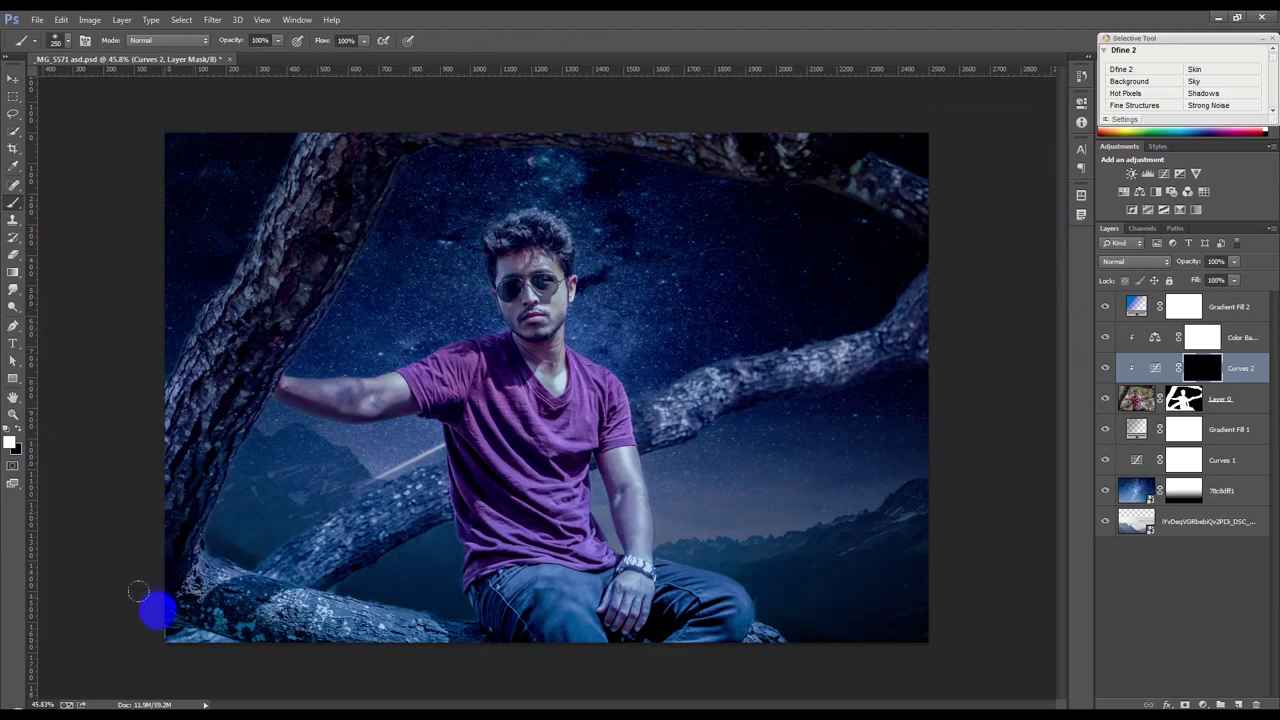
pyautogui.press(']')
pyautogui.press(']')
pyautogui.press(']')
pyautogui.moveTo(250, 358)
pyautogui.mouseDown()
pyautogui.moveTo(445, 108)
pyautogui.moveTo(853, 123)
pyautogui.mouseUp()
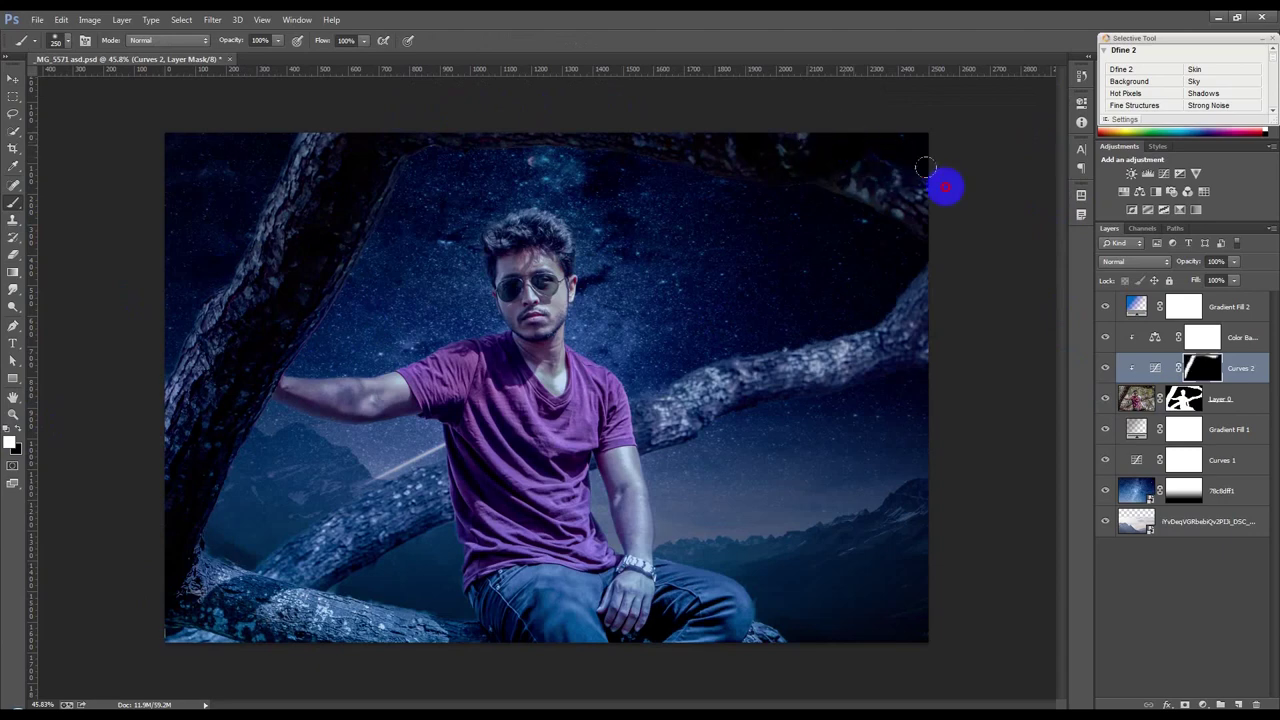
pyautogui.moveTo(853, 123)
pyautogui.mouseDown()
pyautogui.moveTo(838, 110)
pyautogui.moveTo(768, 430)
pyautogui.moveTo(921, 280)
pyautogui.mouseUp()
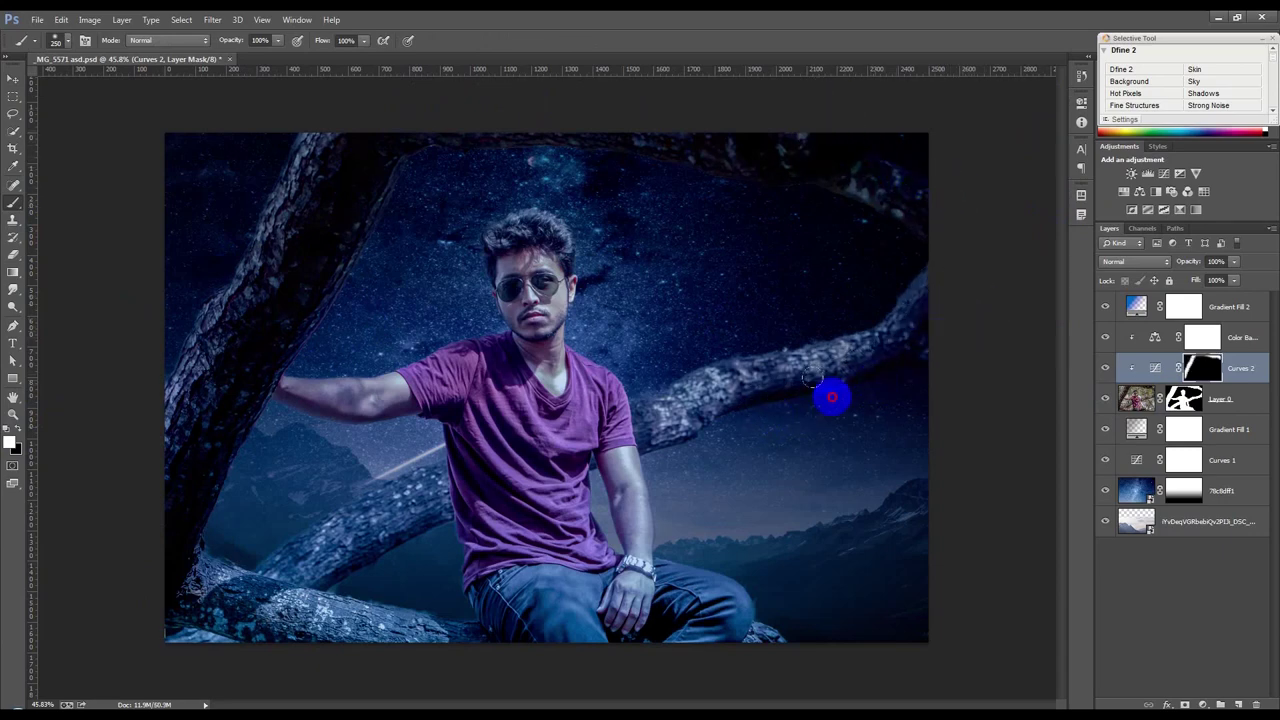
pyautogui.moveTo(890, 358)
pyautogui.mouseDown()
pyautogui.moveTo(700, 423)
pyautogui.moveTo(909, 366)
pyautogui.moveTo(894, 369)
pyautogui.mouseUp()
pyautogui.moveTo(580, 560)
pyautogui.mouseDown()
pyautogui.moveTo(551, 657)
pyautogui.moveTo(357, 663)
pyautogui.moveTo(165, 605)
pyautogui.moveTo(257, 649)
pyautogui.moveTo(194, 600)
pyautogui.moveTo(137, 520)
pyautogui.moveTo(212, 370)
pyautogui.moveTo(380, 114)
pyautogui.moveTo(505, 510)
pyautogui.mouseUp()
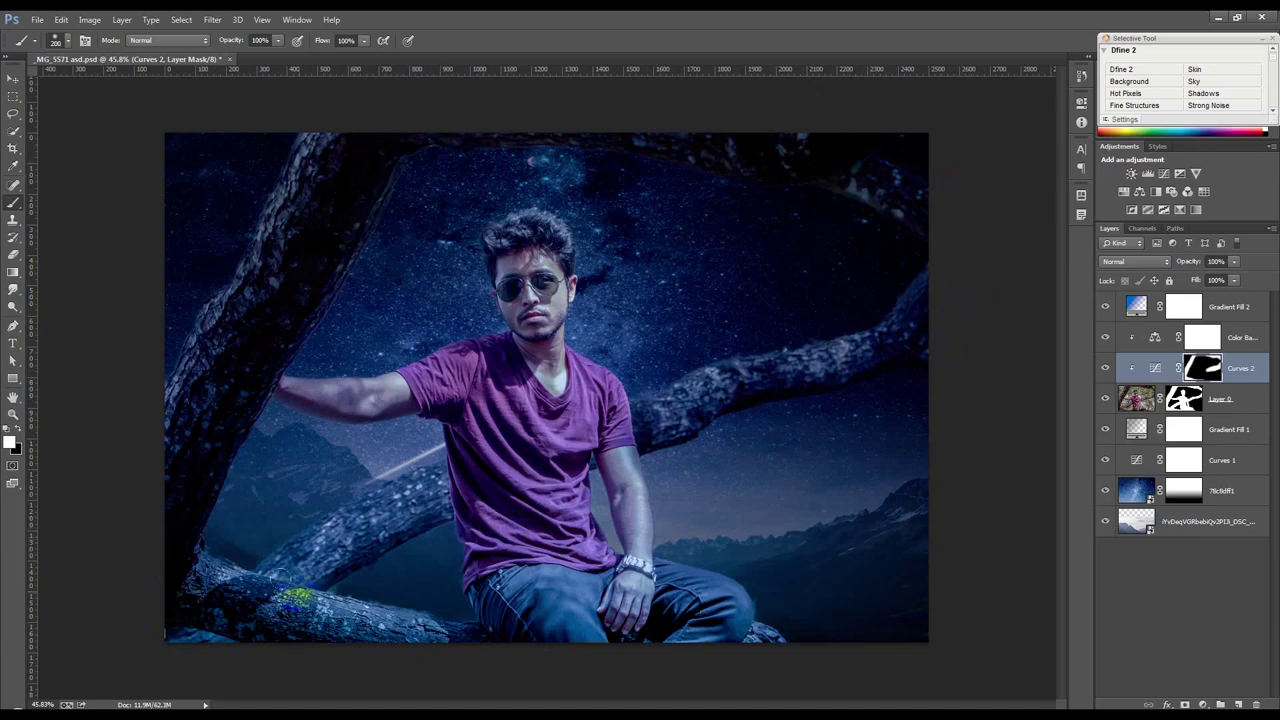
pyautogui.moveTo(288, 557)
pyautogui.mouseDown()
pyautogui.moveTo(443, 478)
pyautogui.moveTo(480, 578)
pyautogui.mouseUp()
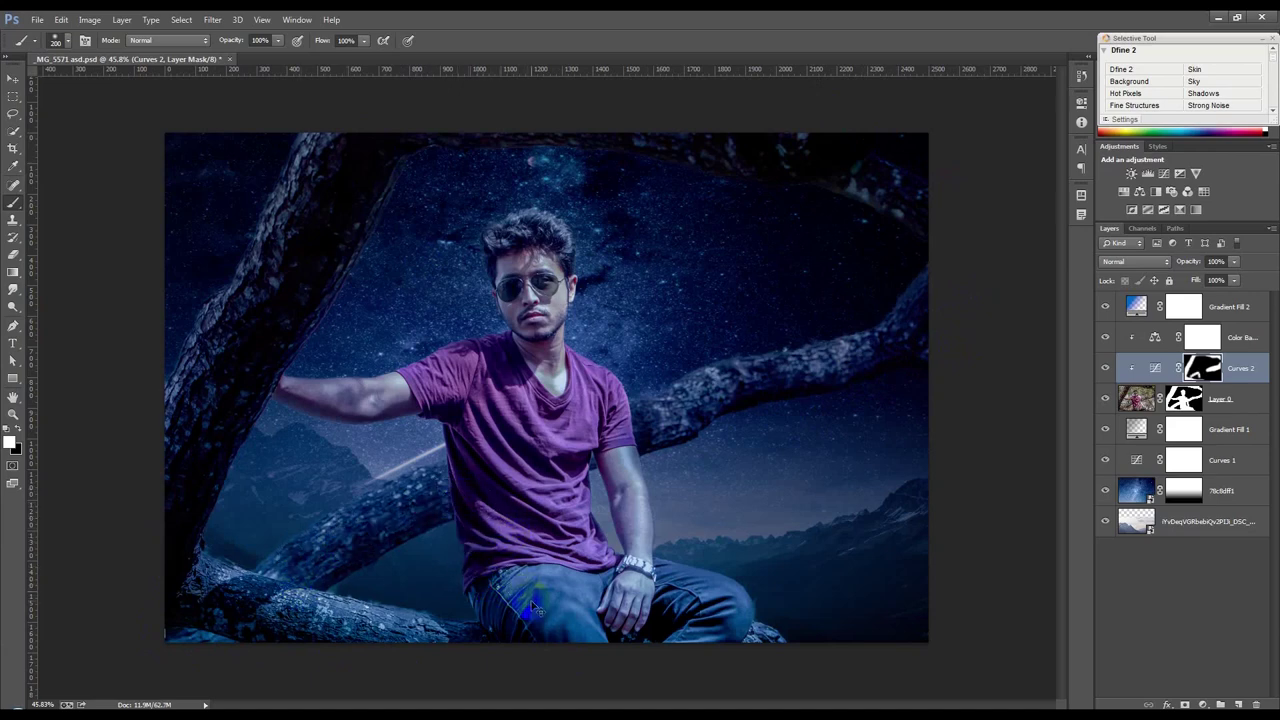
pyautogui.moveTo(533, 613)
pyautogui.mouseDown()
pyautogui.moveTo(514, 609)
pyautogui.moveTo(486, 491)
pyautogui.moveTo(503, 491)
pyautogui.mouseUp()
pyautogui.moveTo(423, 491)
pyautogui.mouseDown()
pyautogui.moveTo(328, 522)
pyautogui.moveTo(415, 492)
pyautogui.moveTo(307, 553)
pyautogui.moveTo(429, 520)
pyautogui.moveTo(515, 605)
pyautogui.moveTo(624, 580)
pyautogui.moveTo(711, 629)
pyautogui.moveTo(636, 582)
pyautogui.moveTo(565, 515)
pyautogui.moveTo(537, 466)
pyautogui.moveTo(514, 500)
pyautogui.moveTo(517, 443)
pyautogui.moveTo(471, 380)
pyautogui.moveTo(320, 405)
pyautogui.moveTo(266, 391)
pyautogui.mouseUp()
pyautogui.moveTo(371, 403)
pyautogui.mouseDown()
pyautogui.moveTo(457, 388)
pyautogui.moveTo(508, 402)
pyautogui.moveTo(537, 438)
pyautogui.moveTo(500, 367)
pyautogui.moveTo(395, 400)
pyautogui.moveTo(306, 403)
pyautogui.moveTo(511, 375)
pyautogui.moveTo(570, 385)
pyautogui.moveTo(600, 415)
pyautogui.moveTo(541, 455)
pyautogui.moveTo(610, 500)
pyautogui.mouseUp()
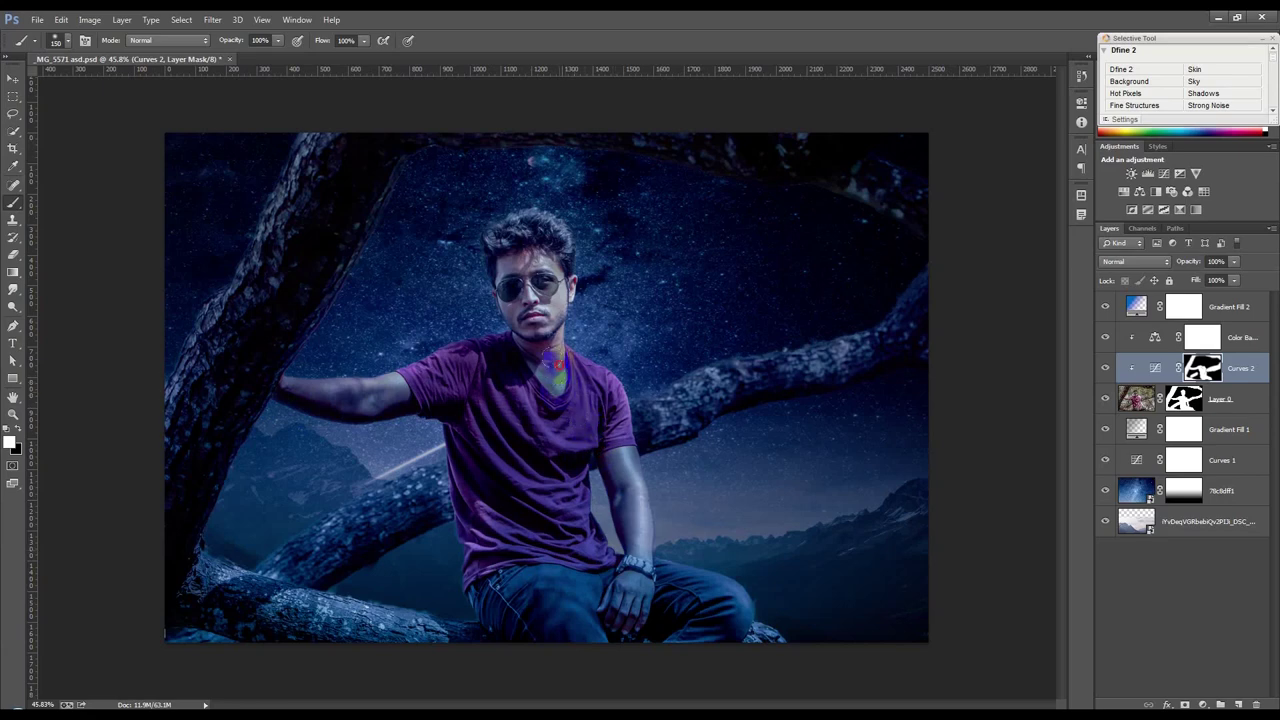
pyautogui.moveTo(548, 345)
pyautogui.mouseDown()
pyautogui.moveTo(520, 343)
pyautogui.moveTo(585, 270)
pyautogui.mouseUp()
pyautogui.moveTo(570, 225)
pyautogui.mouseDown()
pyautogui.moveTo(523, 345)
pyautogui.moveTo(508, 294)
pyautogui.moveTo(520, 289)
pyautogui.moveTo(535, 340)
pyautogui.mouseUp()
# Step: Swap the paint colour and retouch the mask around face, neck, shoulder, trunk, shirt and right arm
pyautogui.click(26, 425)
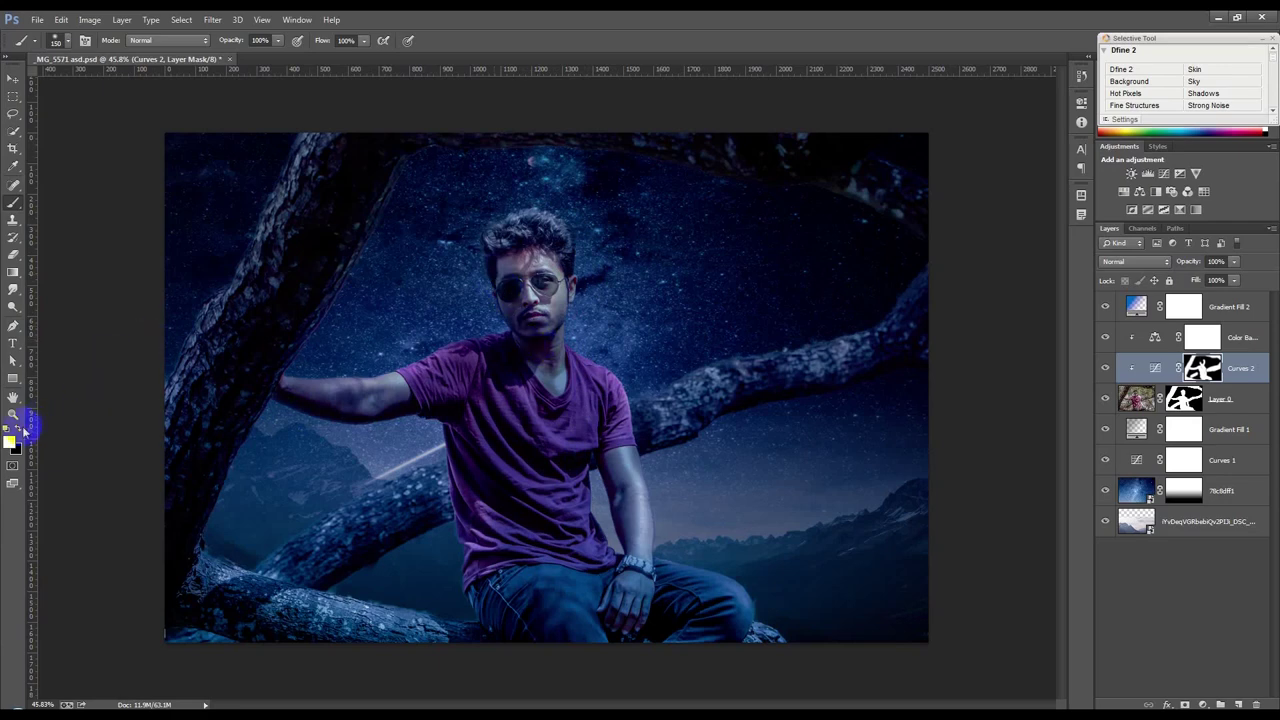
pyautogui.moveTo(528, 300); pyautogui.dragTo(510, 287)
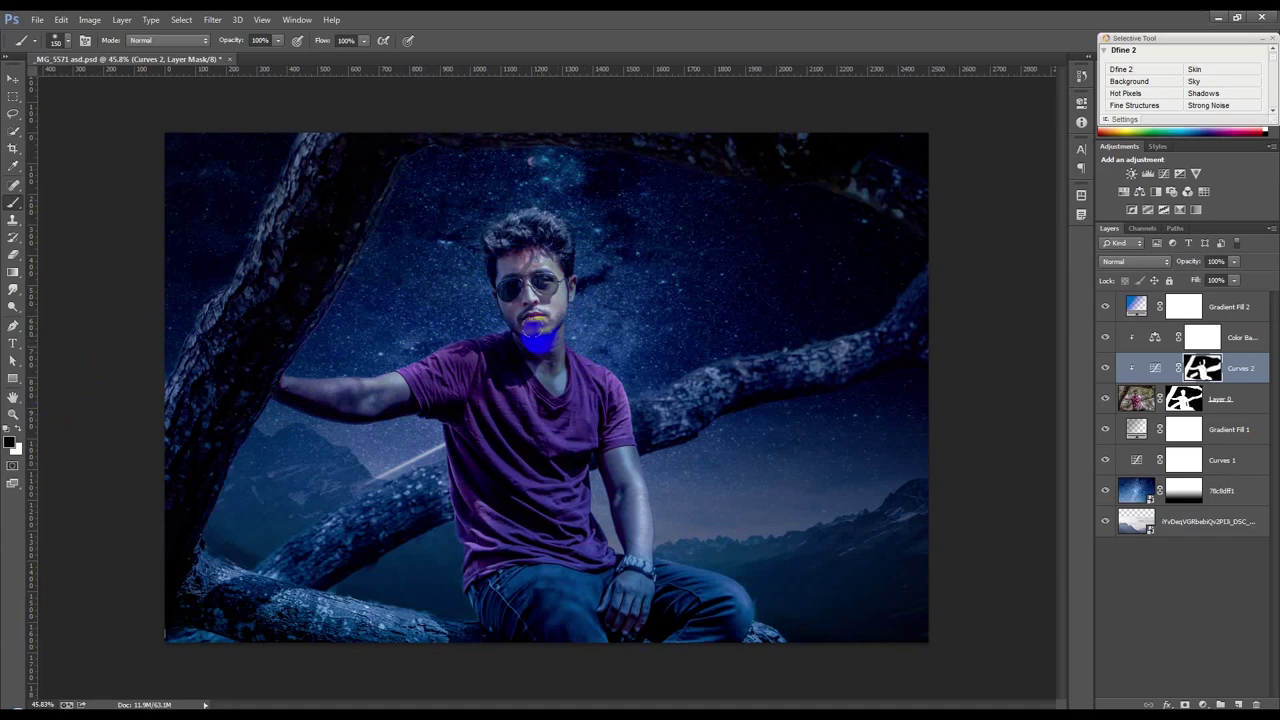
pyautogui.moveTo(553, 316); pyautogui.dragTo(563, 350)
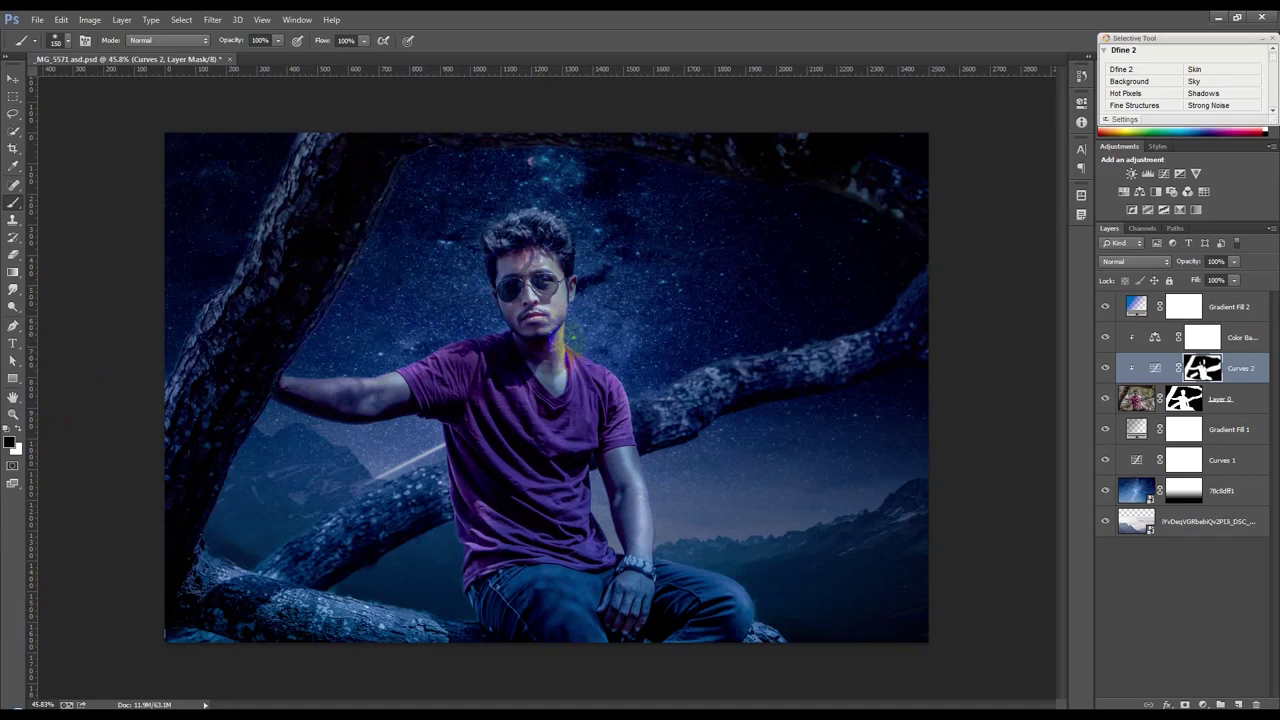
pyautogui.moveTo(533, 347); pyautogui.dragTo(472, 332)
pyautogui.moveTo(303, 367)
pyautogui.mouseDown()
pyautogui.moveTo(300, 298)
pyautogui.moveTo(261, 184)
pyautogui.moveTo(279, 156)
pyautogui.moveTo(143, 428)
pyautogui.moveTo(171, 589)
pyautogui.moveTo(255, 545)
pyautogui.mouseUp()
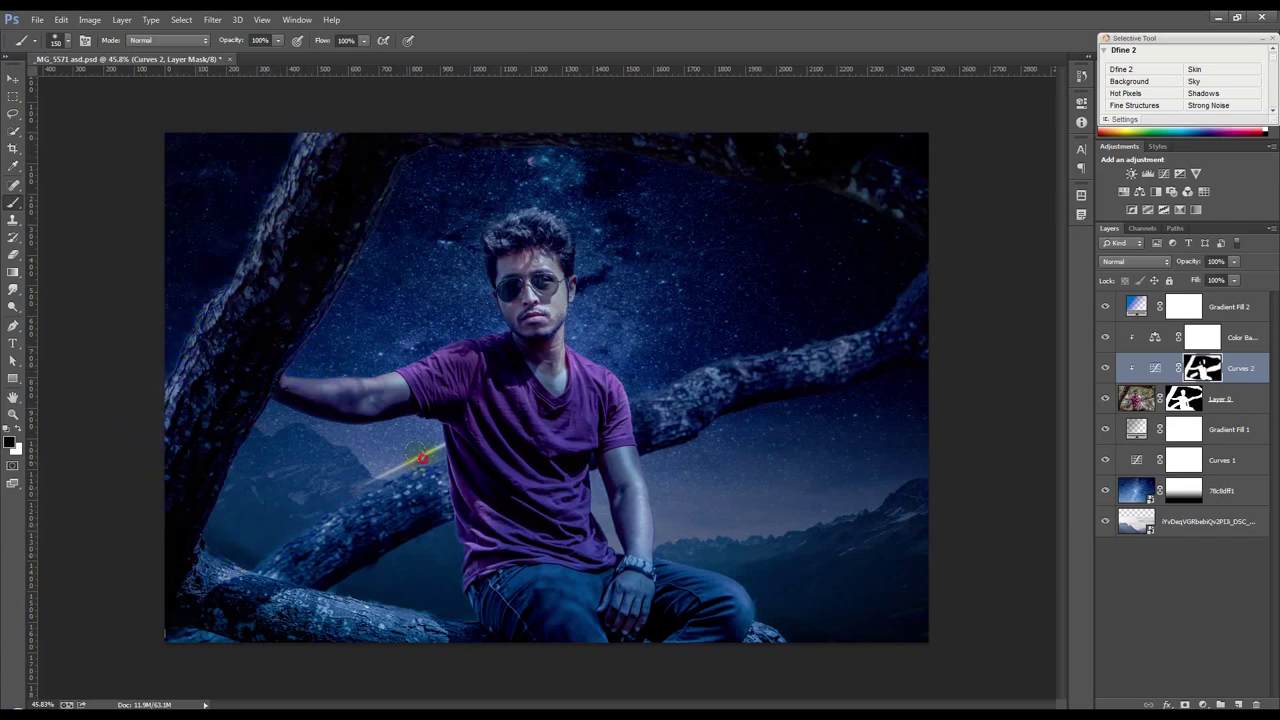
pyautogui.moveTo(476, 537)
pyautogui.mouseDown()
pyautogui.moveTo(471, 569)
pyautogui.moveTo(447, 425)
pyautogui.mouseUp()
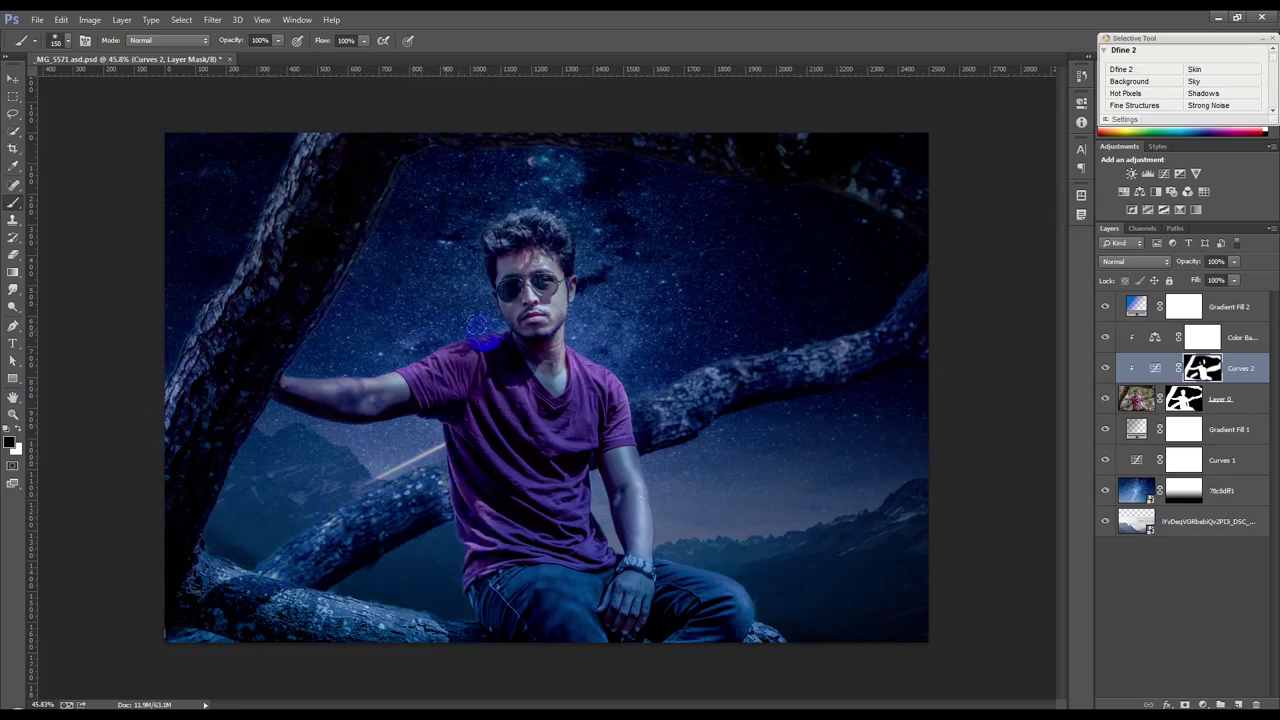
pyautogui.moveTo(514, 332); pyautogui.dragTo(639, 441)
pyautogui.moveTo(608, 343)
pyautogui.mouseDown()
pyautogui.moveTo(650, 522)
pyautogui.moveTo(766, 606)
pyautogui.moveTo(694, 634)
pyautogui.moveTo(509, 660)
pyautogui.moveTo(465, 601)
pyautogui.moveTo(550, 574)
pyautogui.mouseUp()
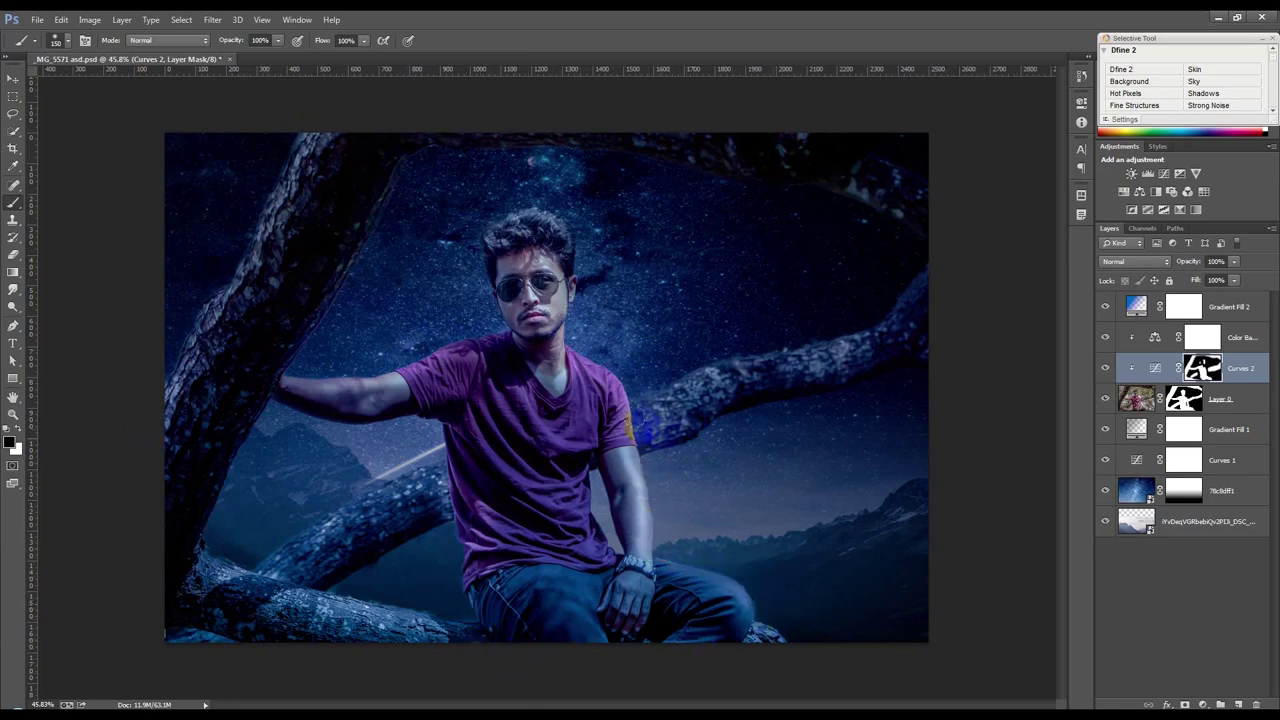
# Step: Extend the darkening along the right-side branches, then open Layer 0's layer style settings
pyautogui.moveTo(700, 380); pyautogui.dragTo(900, 294)
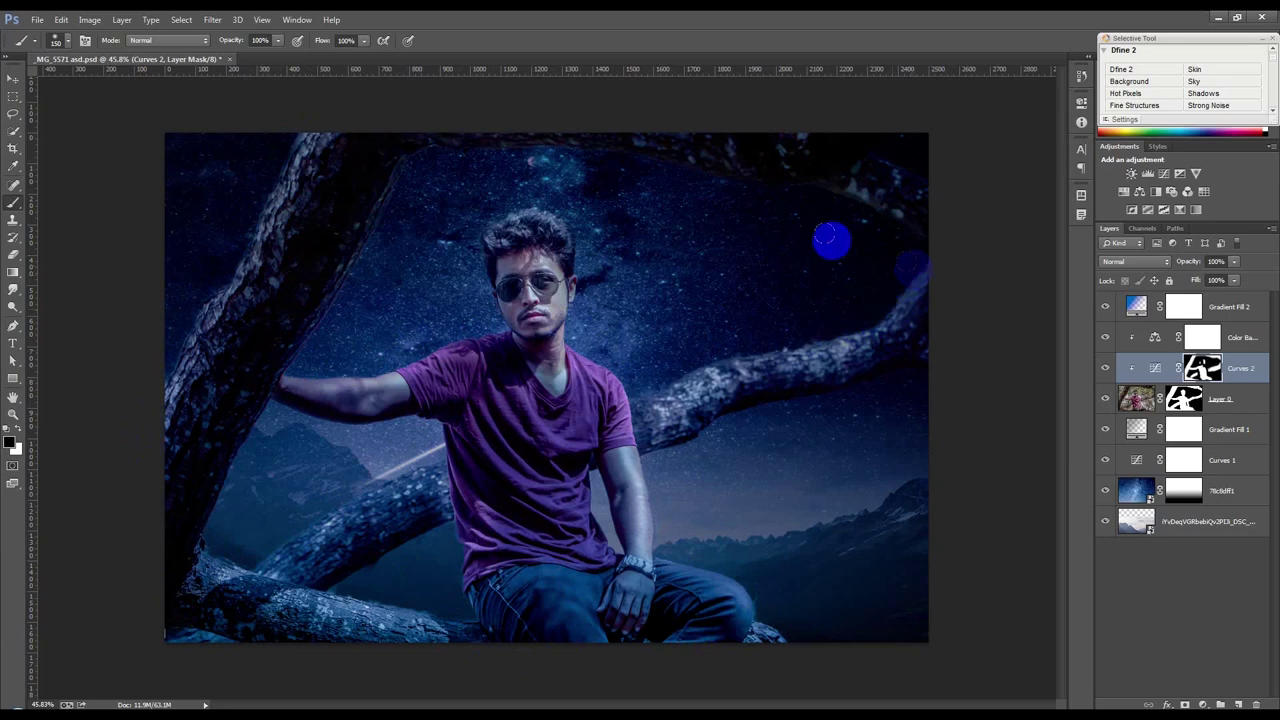
pyautogui.moveTo(845, 198); pyautogui.dragTo(868, 210)
pyautogui.click(1256, 400)
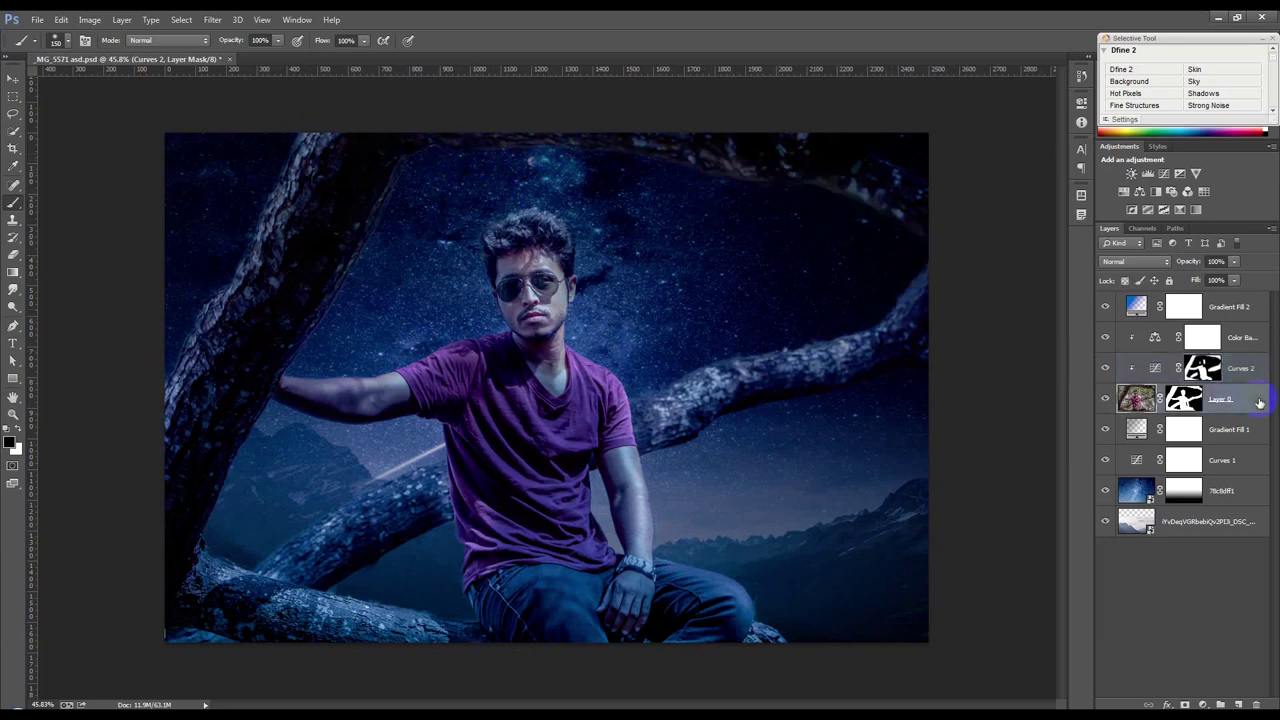
pyautogui.doubleClick(1256, 400)
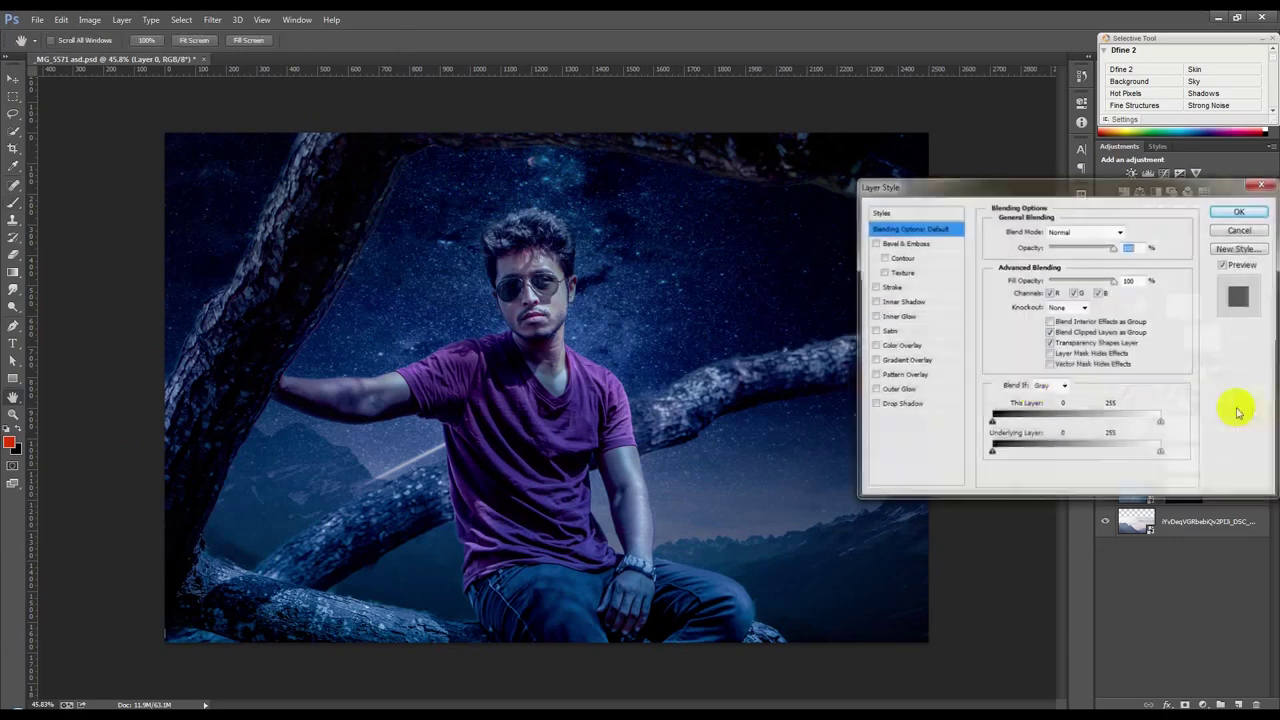
# Step: Enable a larger Inner Glow on Layer 0 and set its colour to pale blue c6e1ff
pyautogui.click(900, 317)
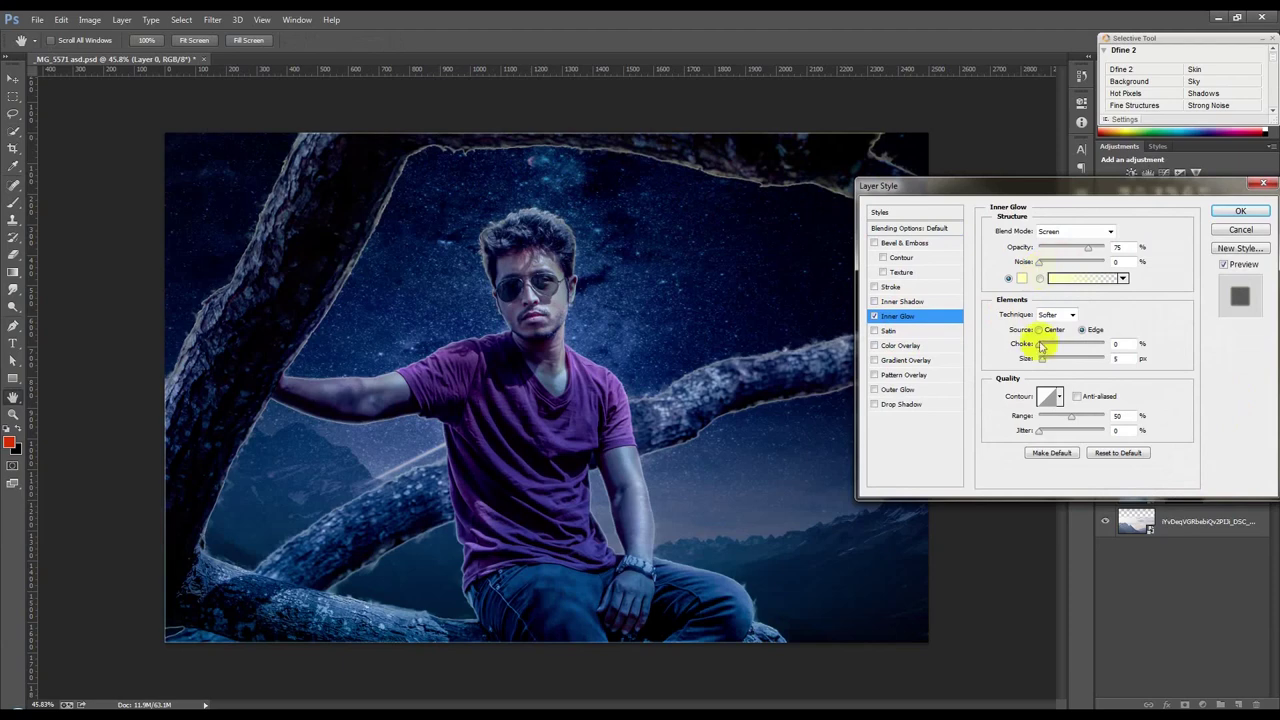
pyautogui.moveTo(1044, 363); pyautogui.dragTo(1051, 366)
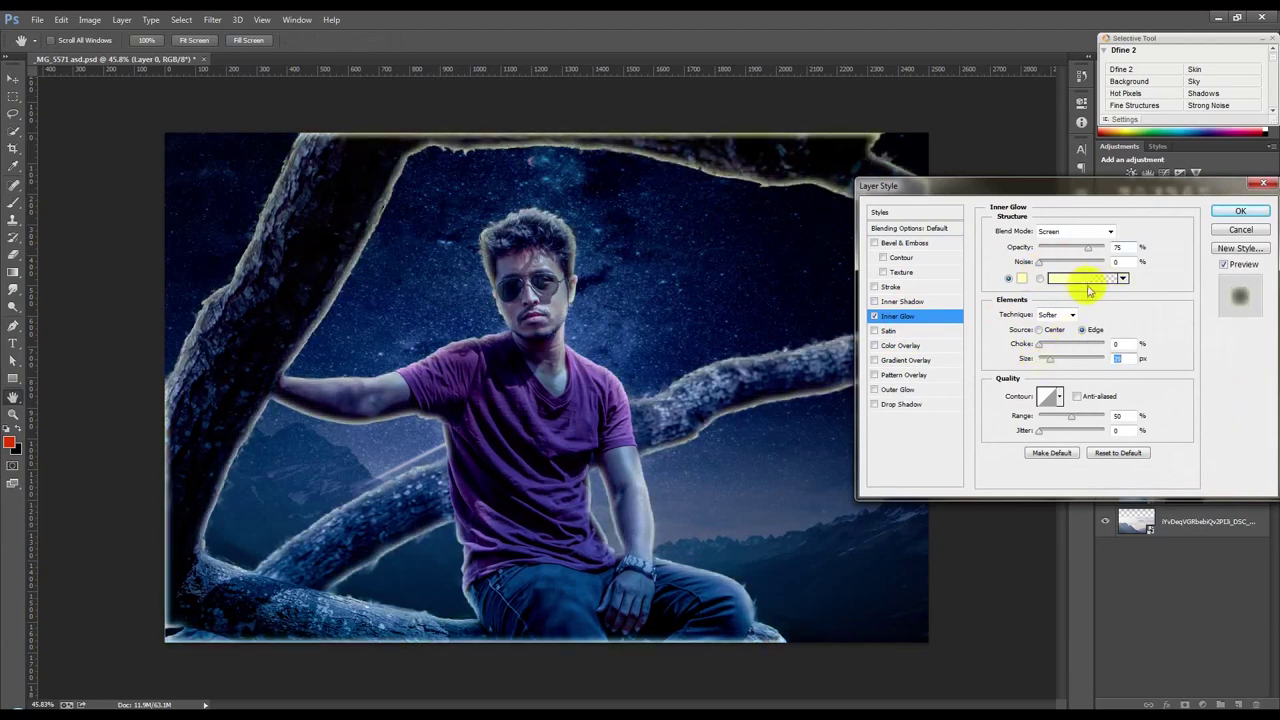
pyautogui.click(1022, 280)
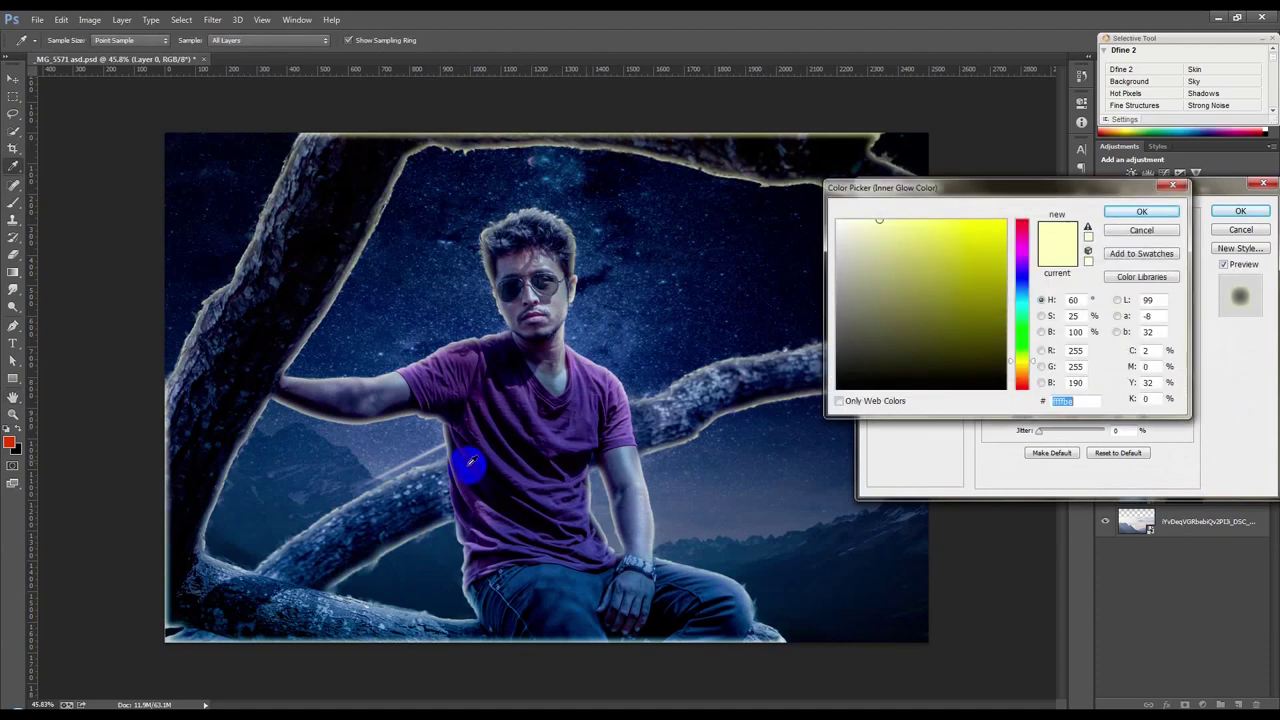
pyautogui.click(388, 458)
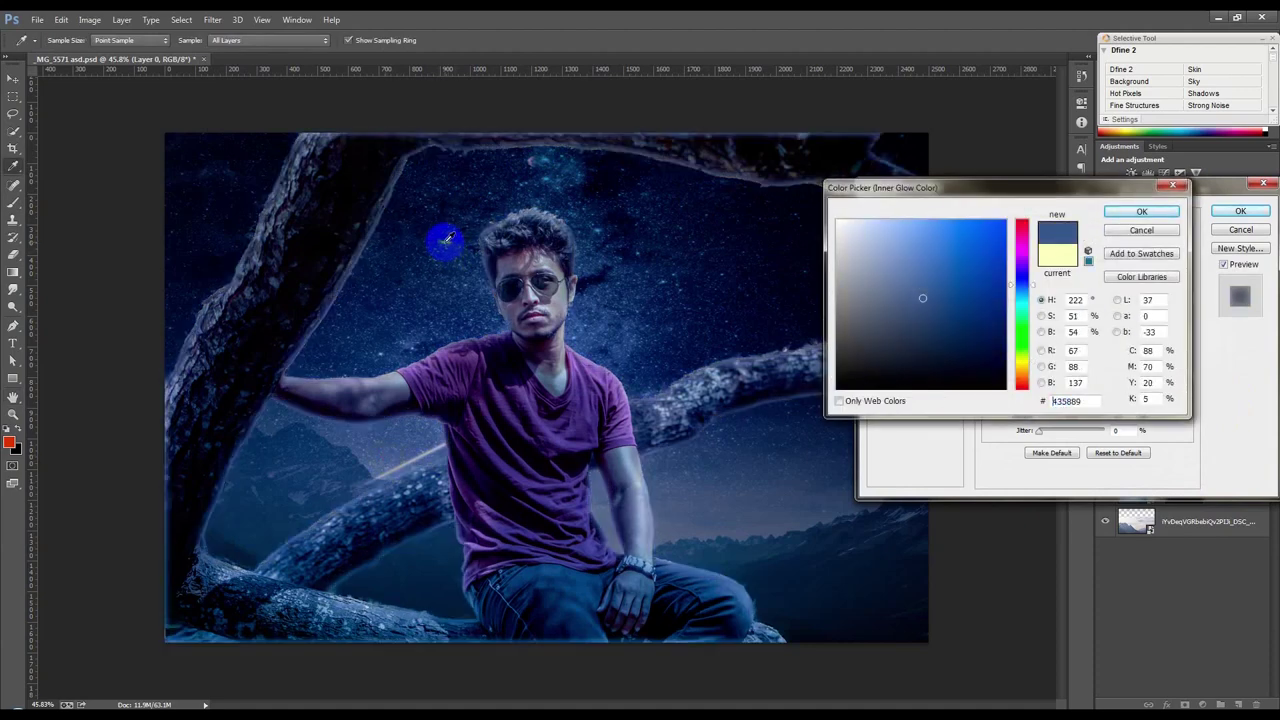
pyautogui.click(909, 252)
pyautogui.click(917, 280)
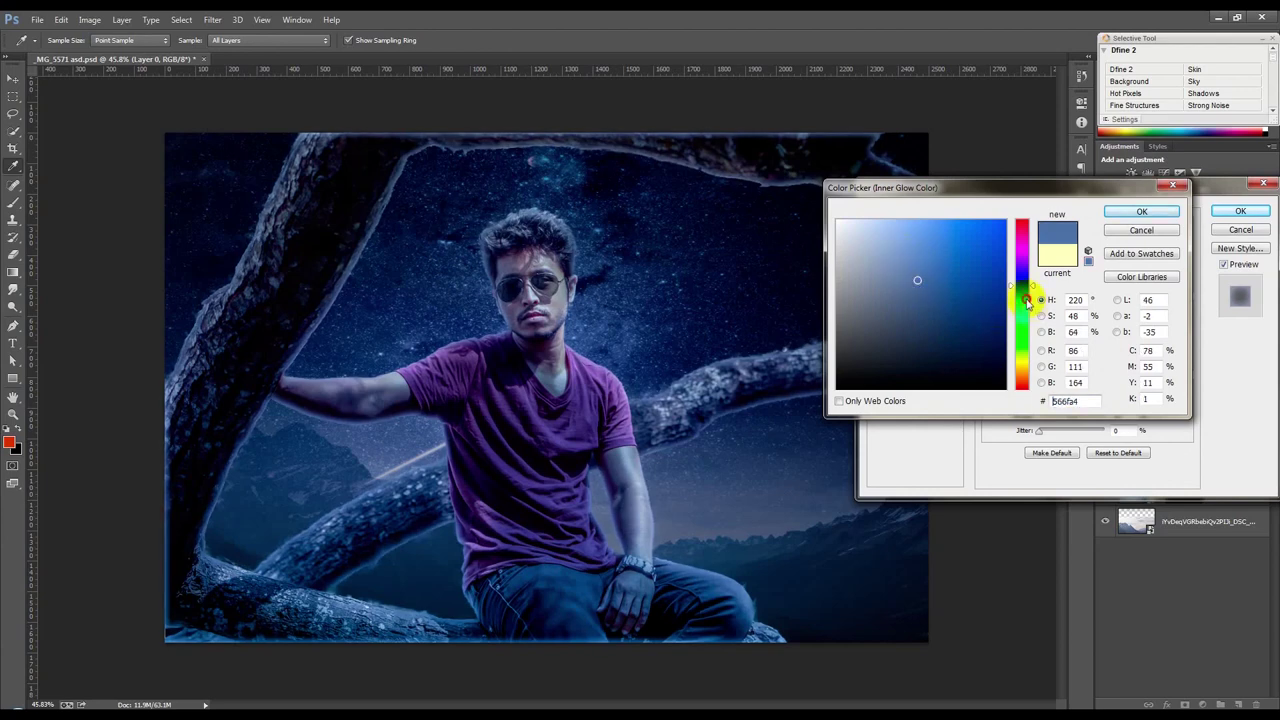
pyautogui.moveTo(1027, 300); pyautogui.dragTo(1025, 312)
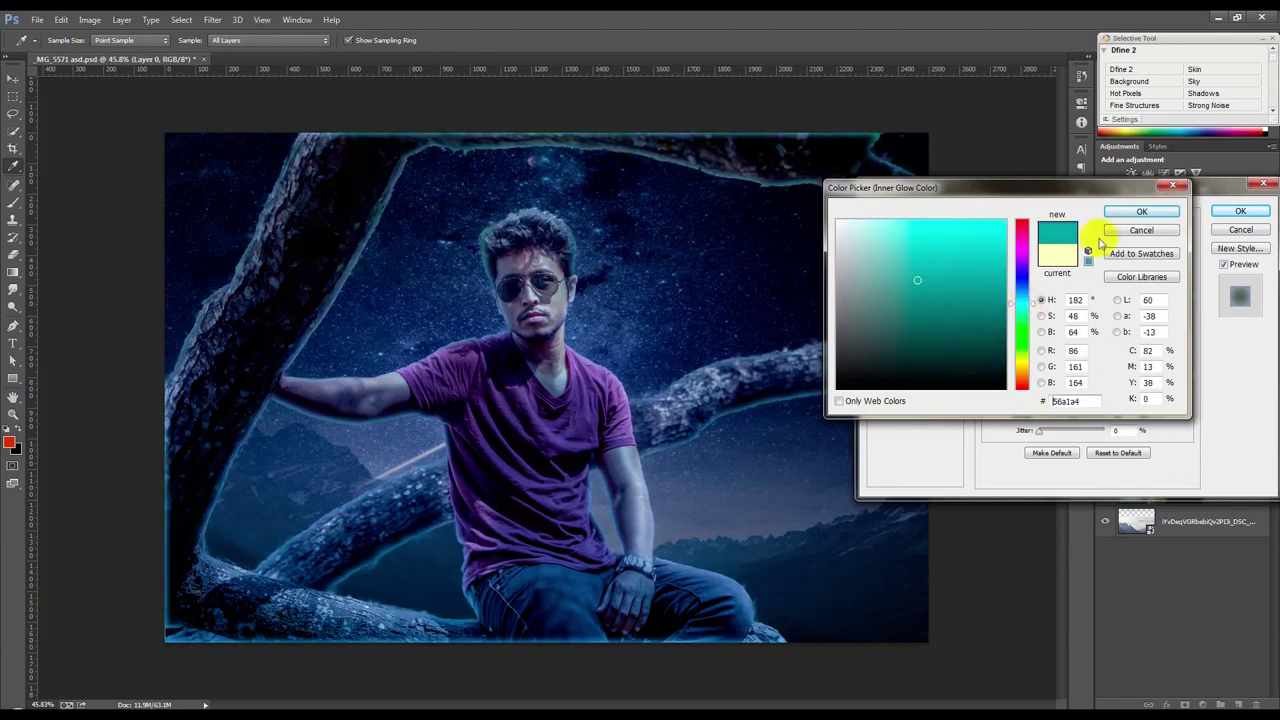
pyautogui.click(914, 233)
pyautogui.click(1026, 305)
pyautogui.moveTo(1022, 303); pyautogui.dragTo(1024, 293)
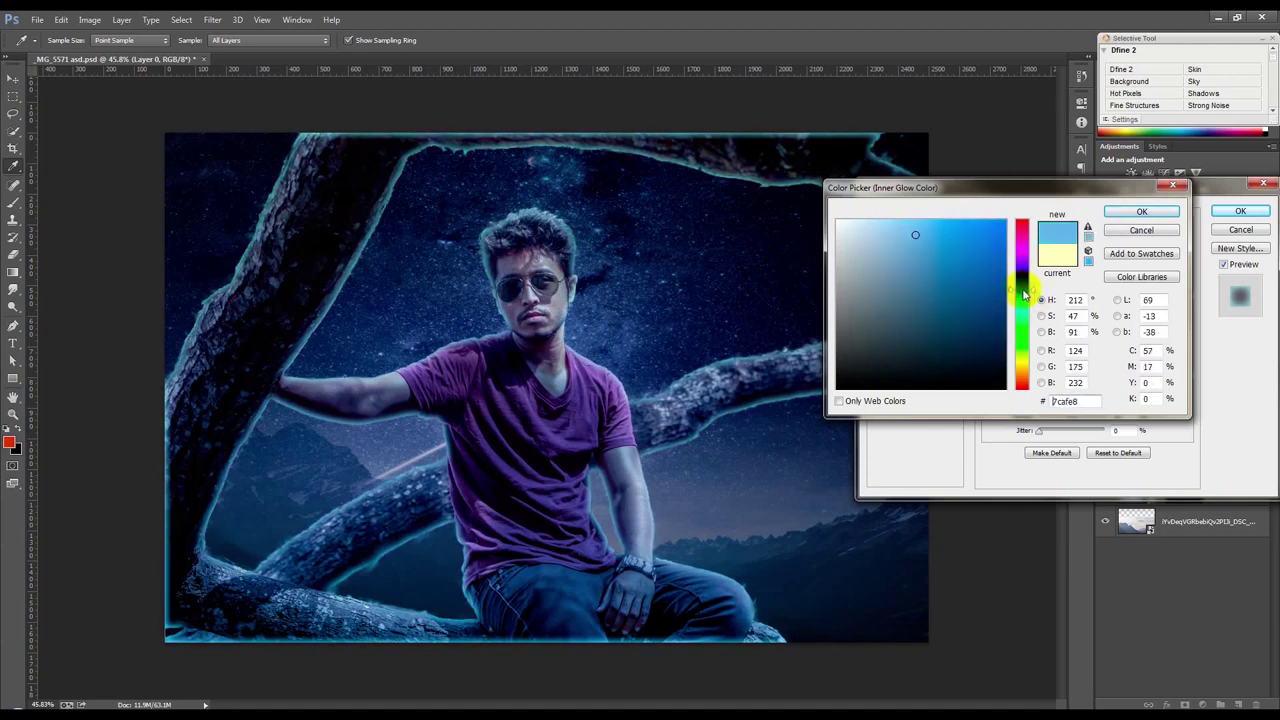
pyautogui.moveTo(886, 223); pyautogui.dragTo(873, 219)
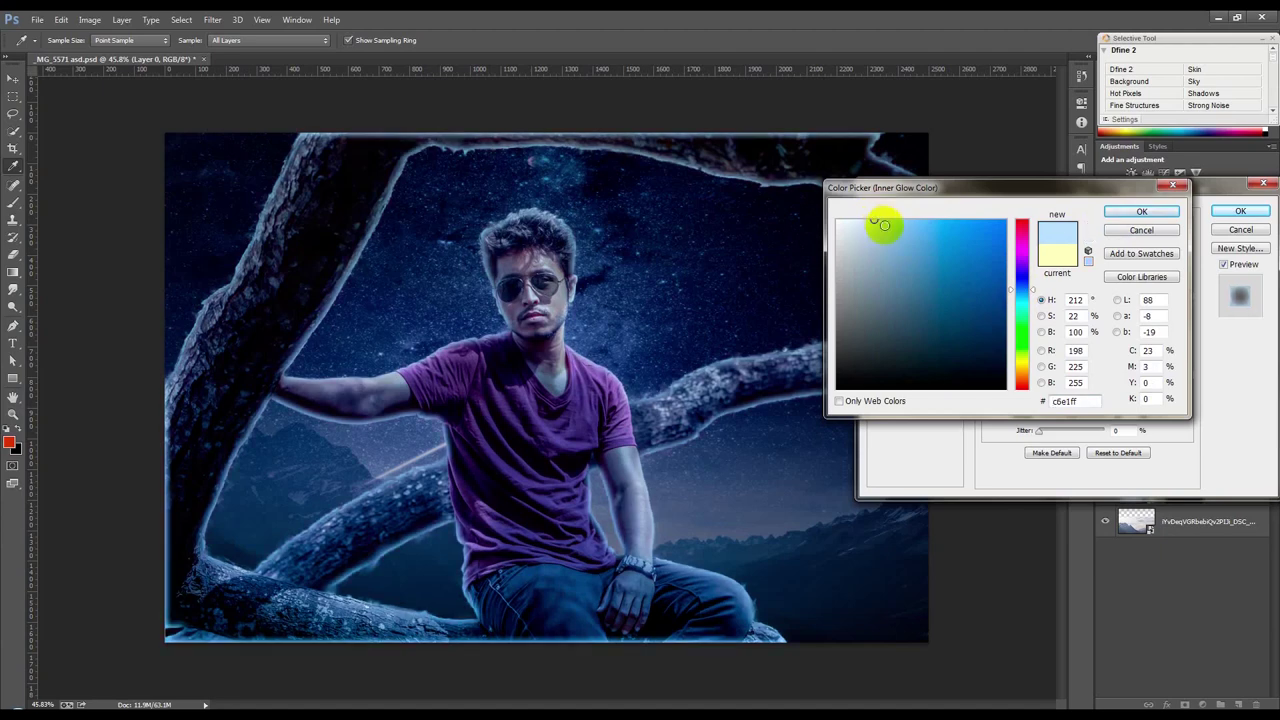
pyautogui.click(1135, 211)
pyautogui.click(1075, 232)
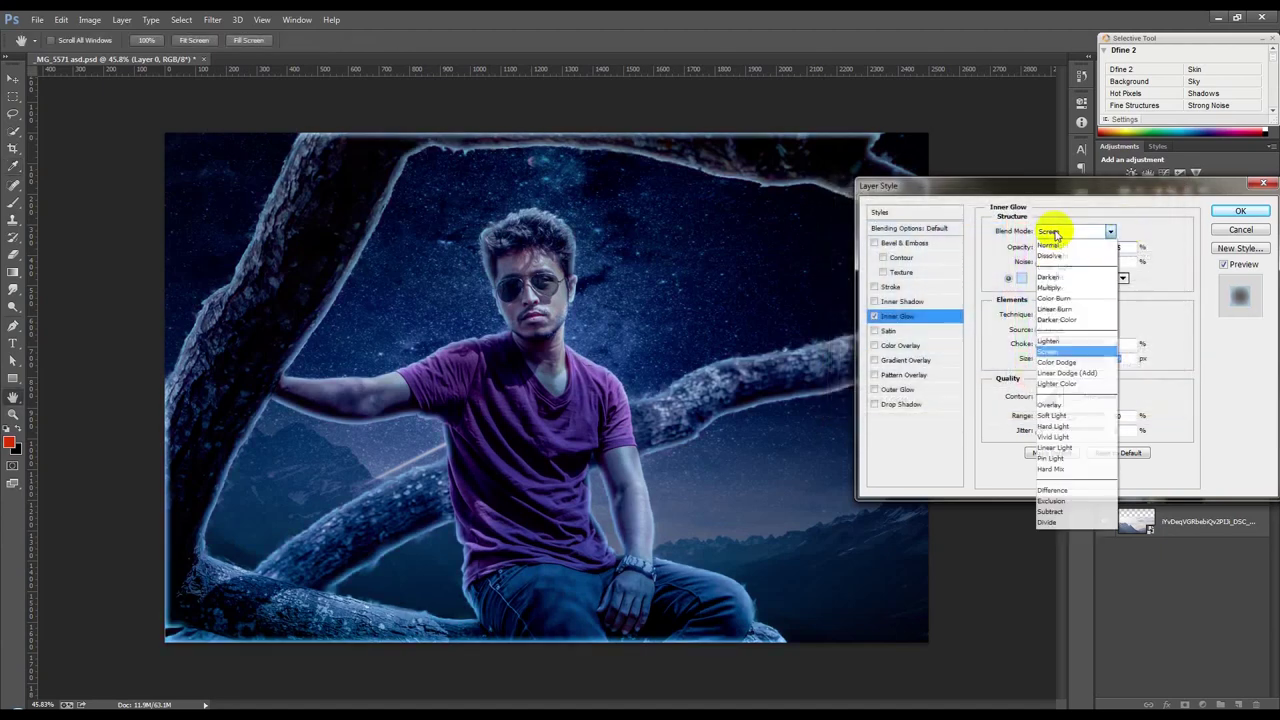
# Step: Try Color Dodge, Linear Dodge, Soft Light, Screen and Linear Burn blend modes on the glow
pyautogui.click(1064, 361)
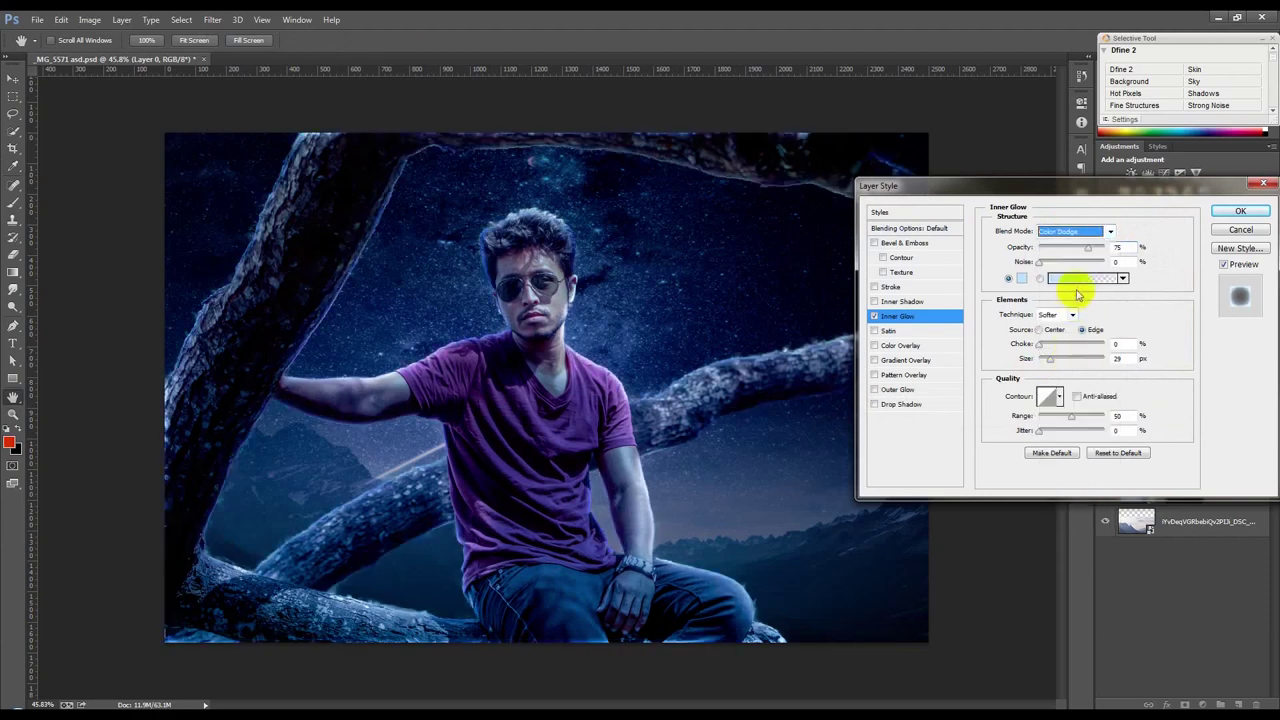
pyautogui.press('Down')
pyautogui.press('Down')
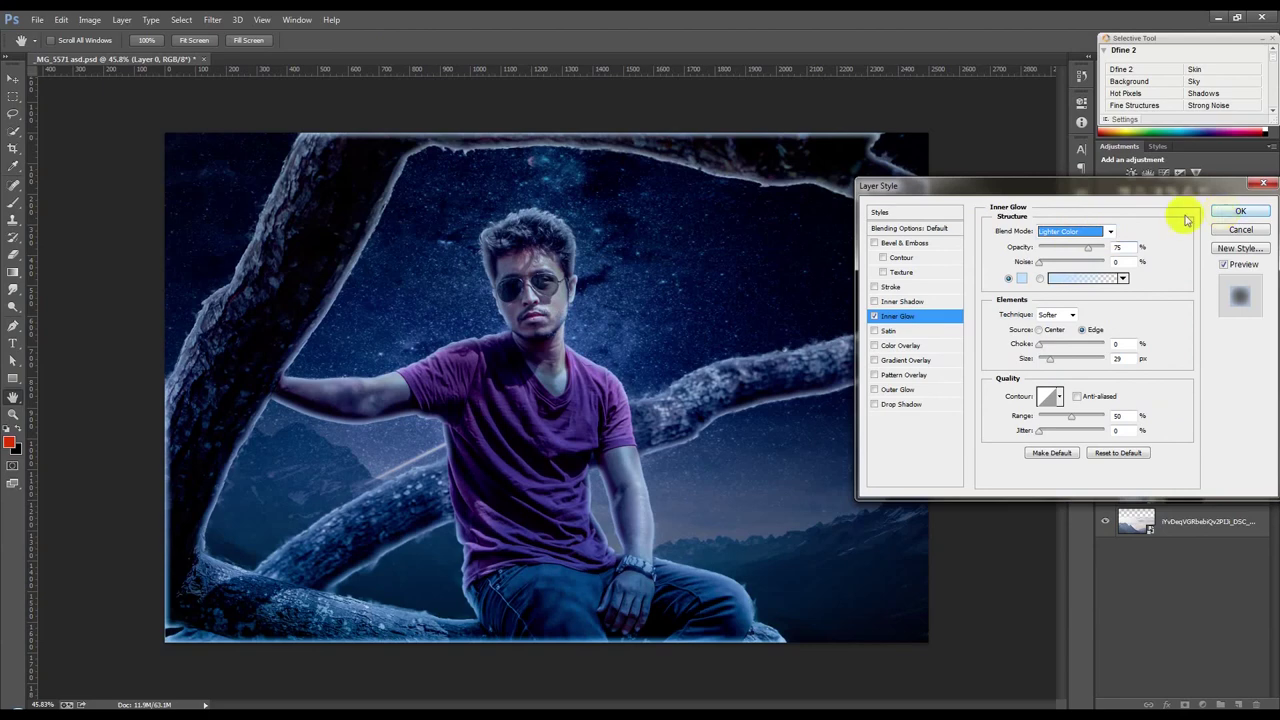
pyautogui.click(1094, 238)
pyautogui.click(1053, 415)
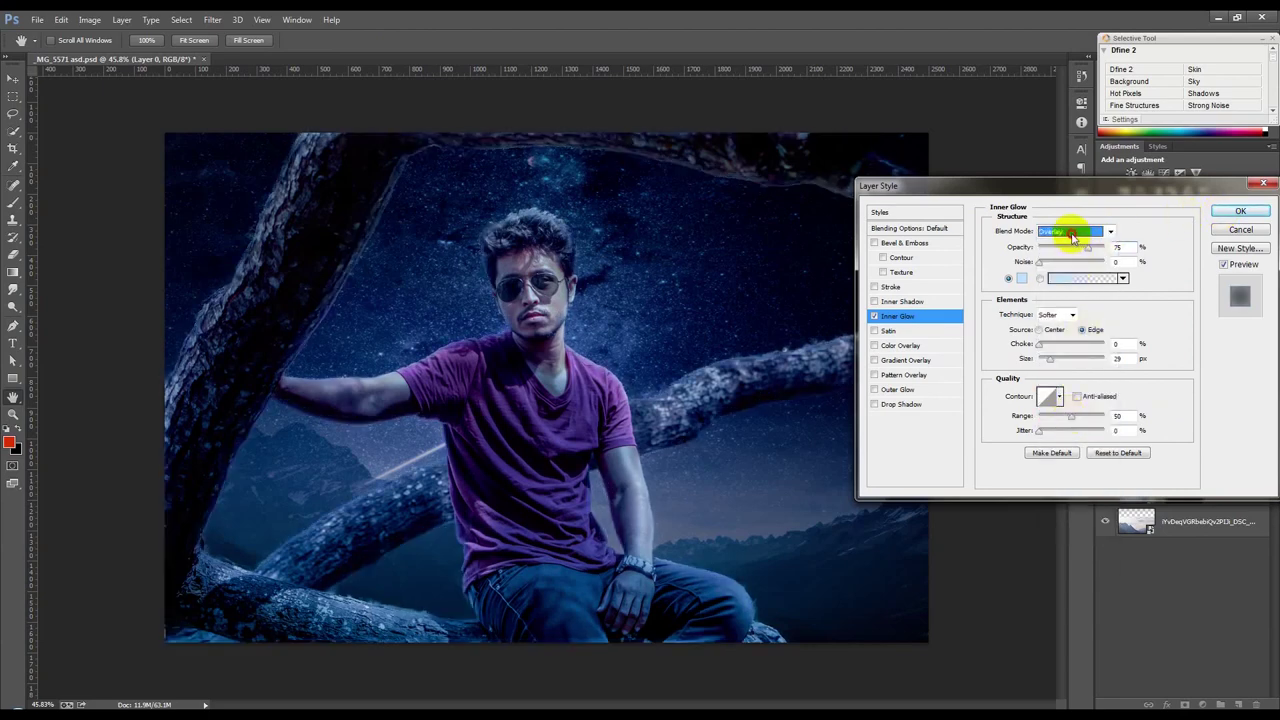
pyautogui.click(1073, 238)
pyautogui.click(1058, 345)
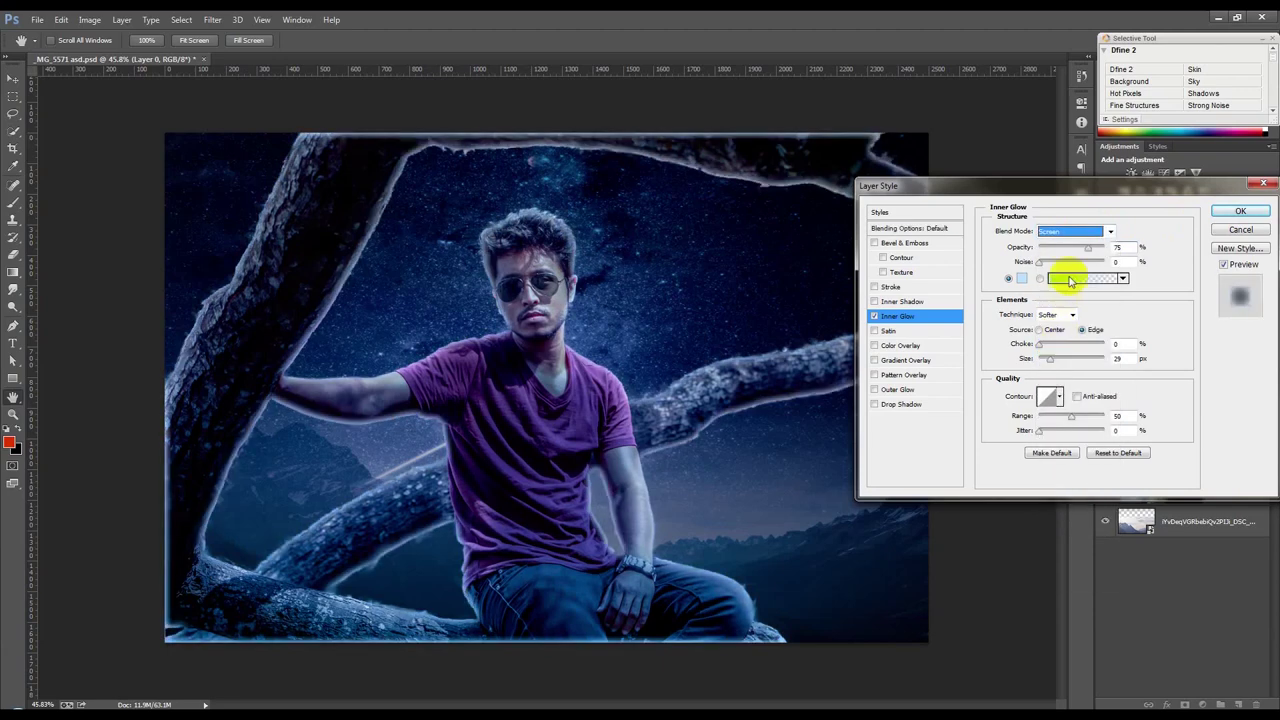
pyautogui.click(1073, 233)
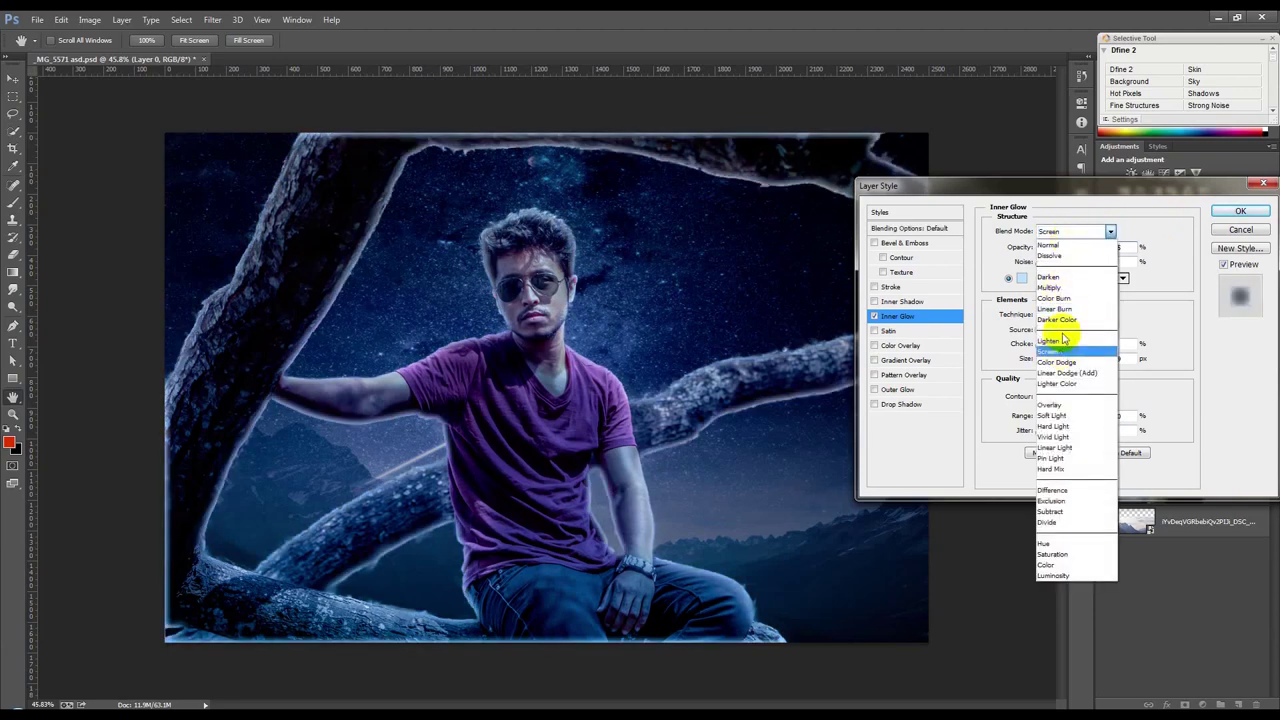
pyautogui.click(1060, 309)
pyautogui.click(1072, 233)
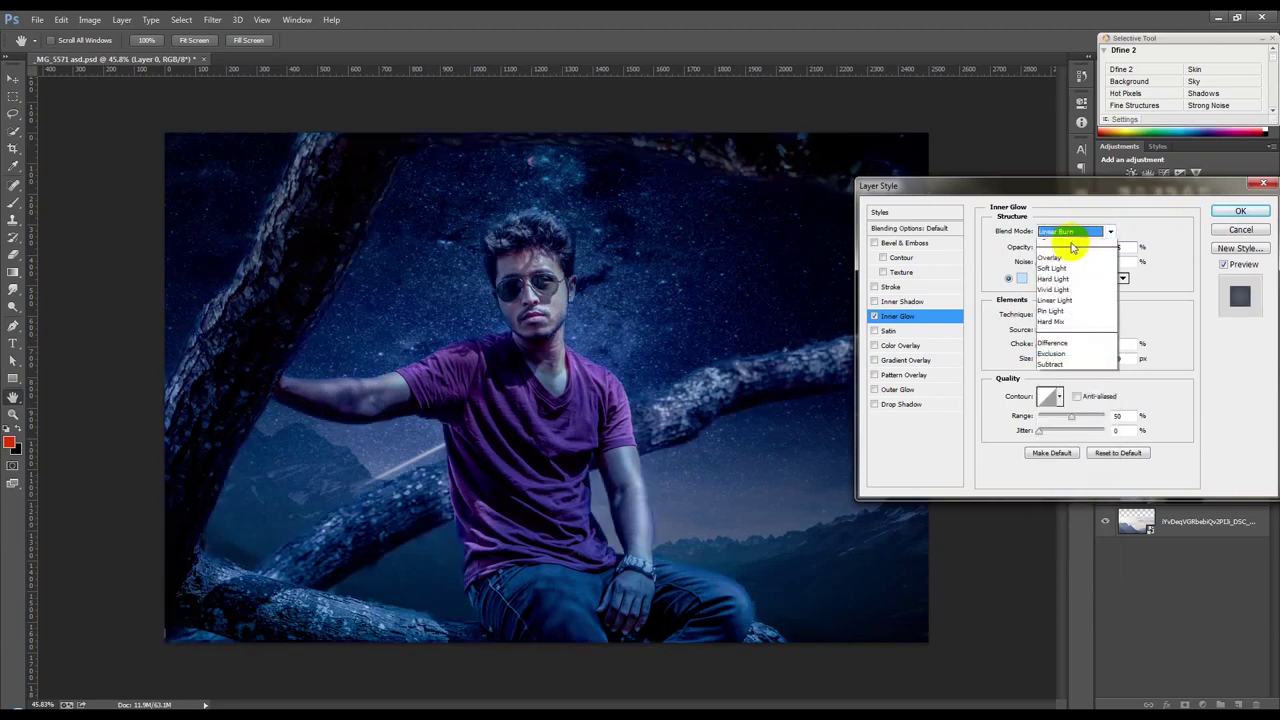
pyautogui.click(1063, 364)
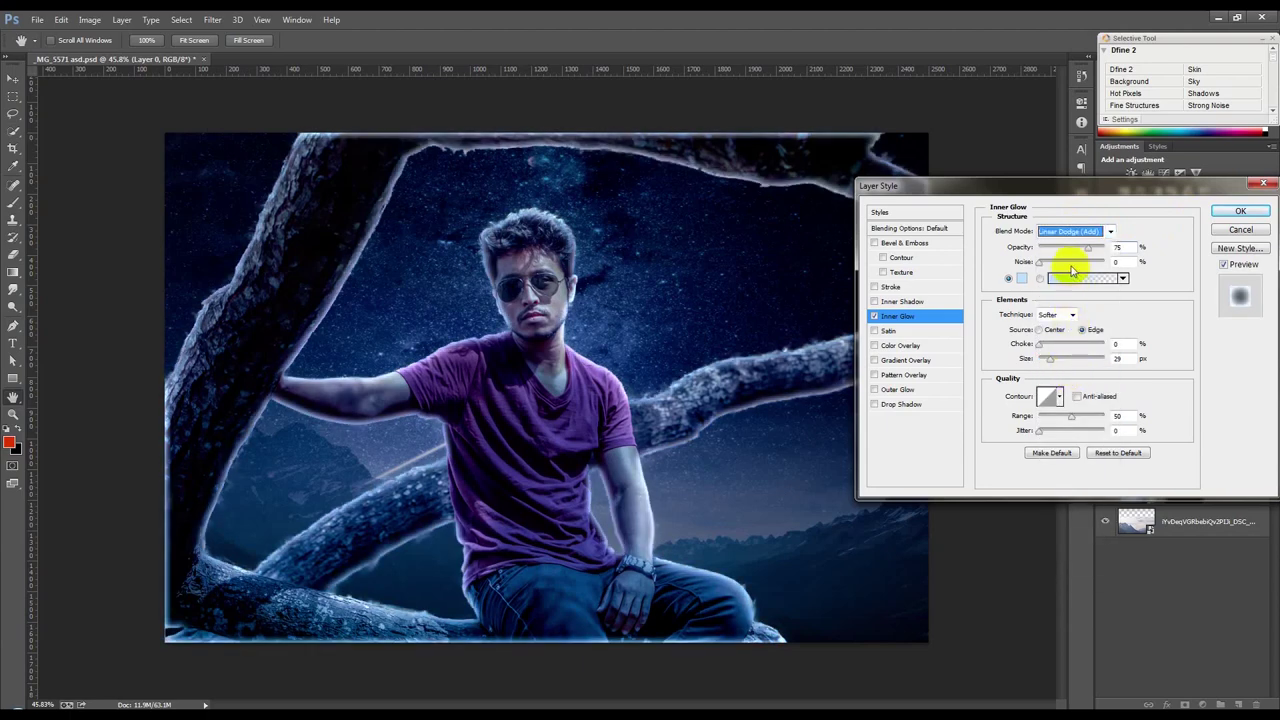
# Step: Settle on Color Dodge blending for the inner glow and apply the layer style
pyautogui.scroll(-1, 1068, 235)
pyautogui.scroll(-1, 1068, 238)
pyautogui.scroll(-1, 1068, 238)
pyautogui.scroll(1, 1068, 238)
pyautogui.scroll(2, 1068, 238)
pyautogui.scroll(1, 1068, 240)
pyautogui.scroll(1, 1068, 238)
pyautogui.scroll(-1, 1068, 238)
pyautogui.scroll(-1, 1068, 238)
pyautogui.scroll(1, 1068, 238)
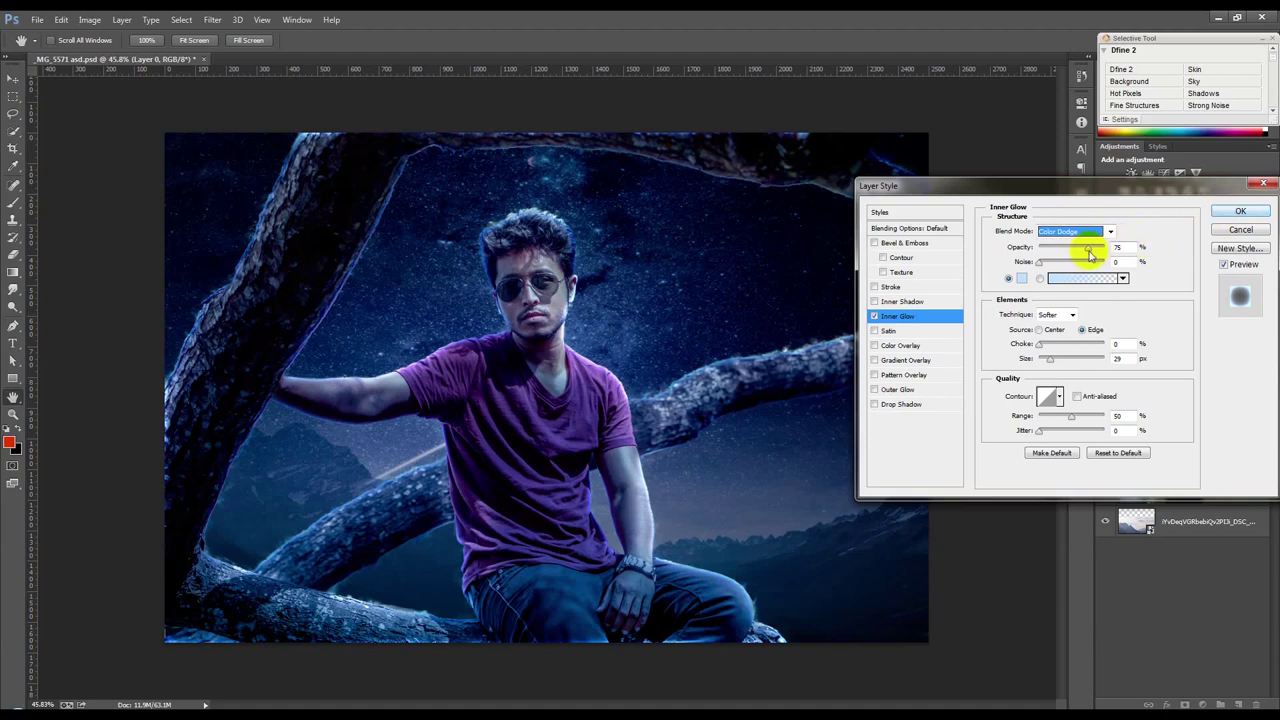
pyautogui.click(1240, 212)
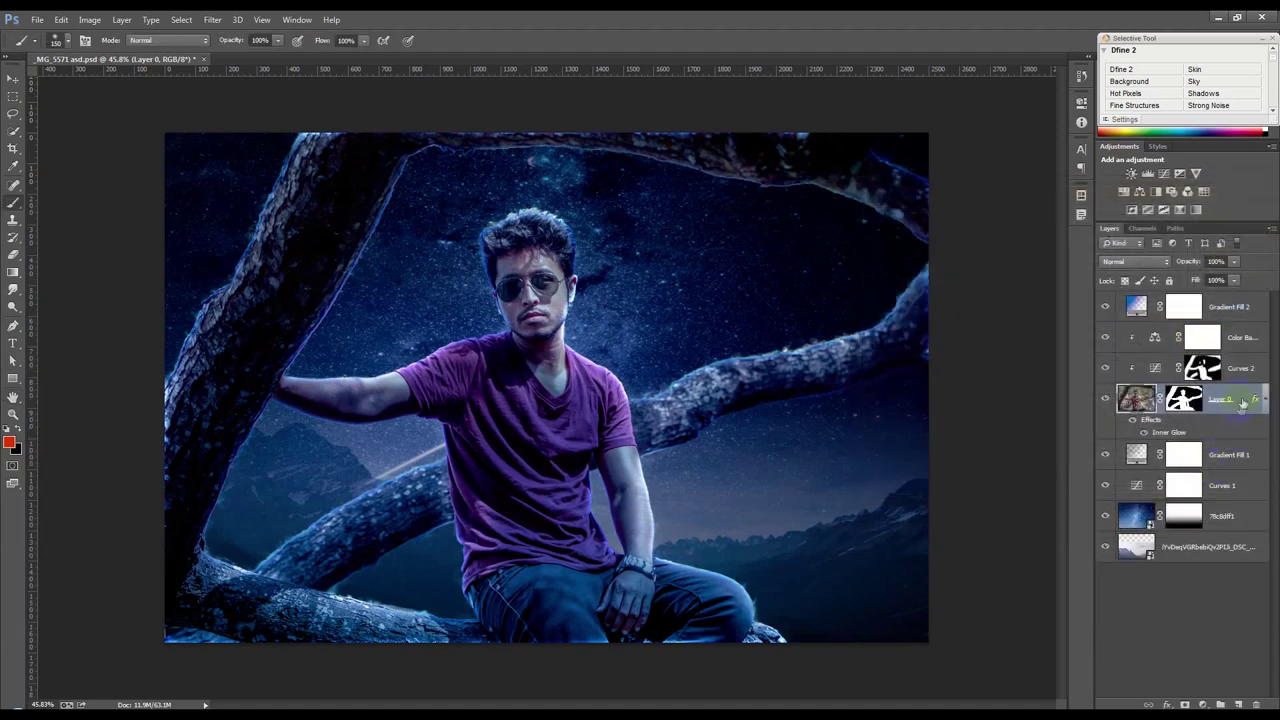
# Step: Convert the inner glow into its own layer and add a layer mask to it
pyautogui.click(125, 20)
pyautogui.moveTo(140, 104)
pyautogui.click(302, 311)
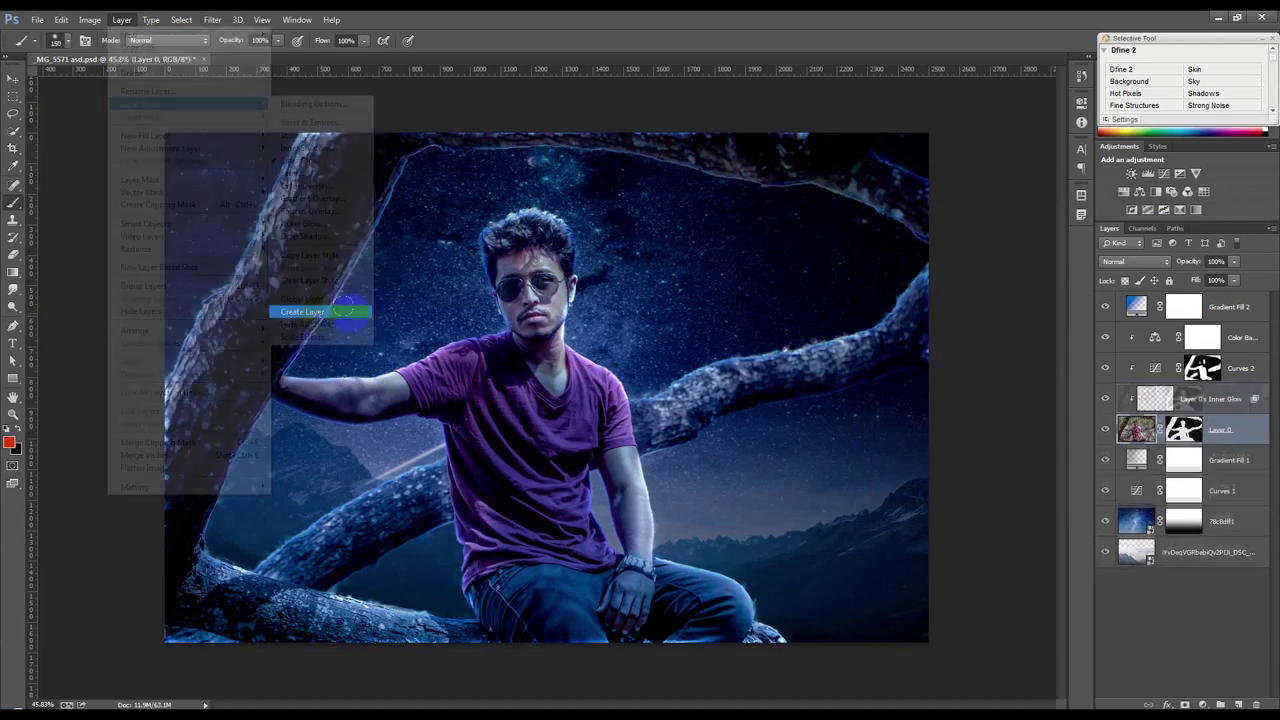
pyautogui.click(1199, 397)
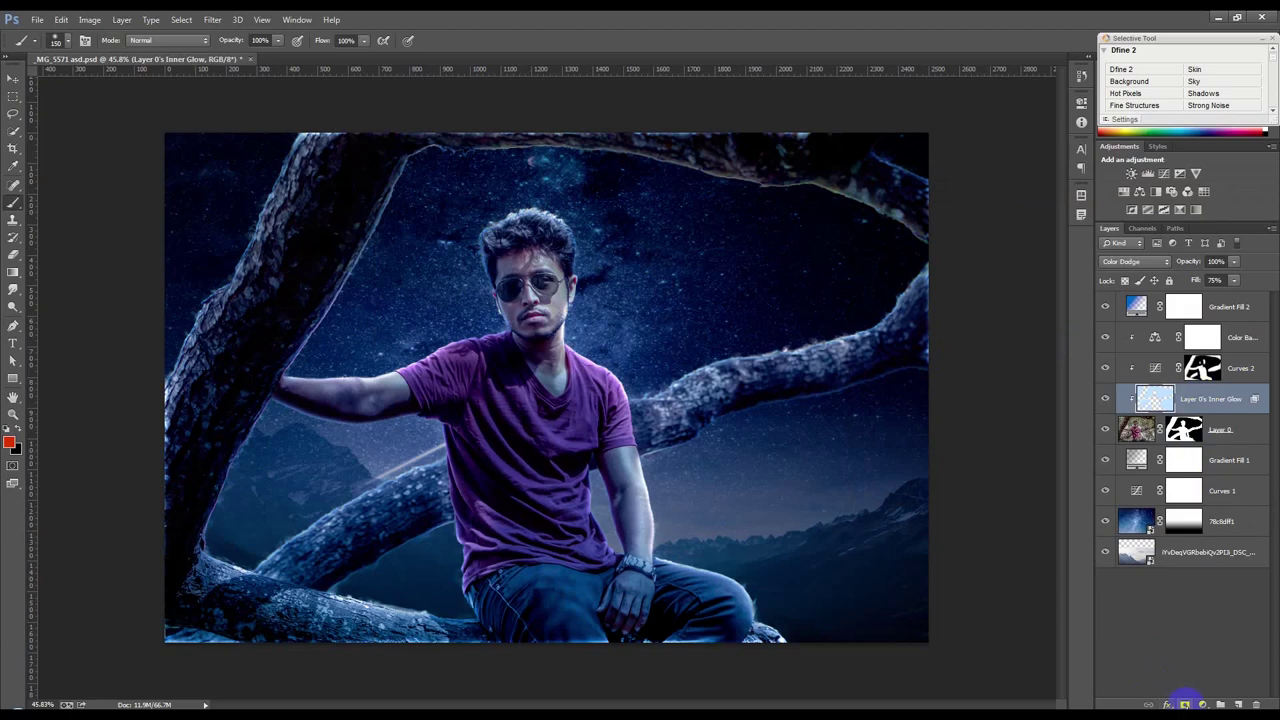
pyautogui.click(1185, 703)
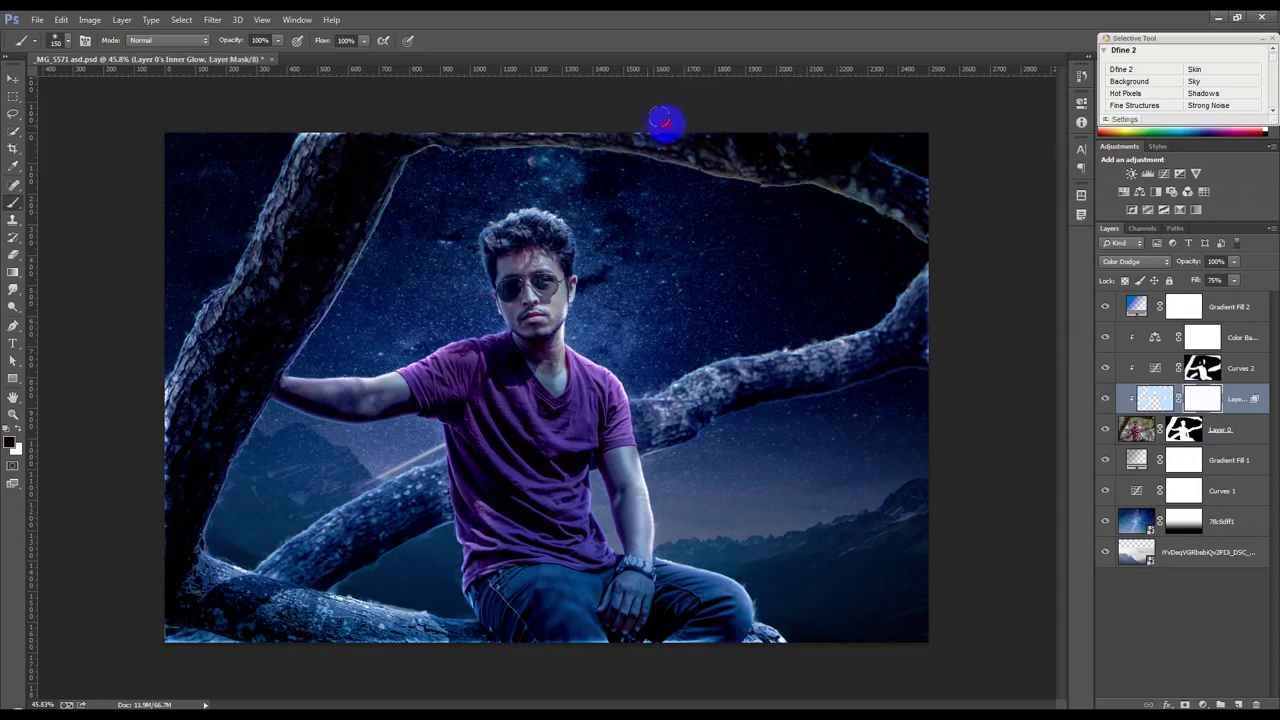
# Step: Mask the glow off the top edge, arm, branches, shirt and forehead, and from glasses into sky
pyautogui.moveTo(665, 122)
pyautogui.mouseDown()
pyautogui.moveTo(362, 148)
pyautogui.moveTo(331, 350)
pyautogui.mouseUp()
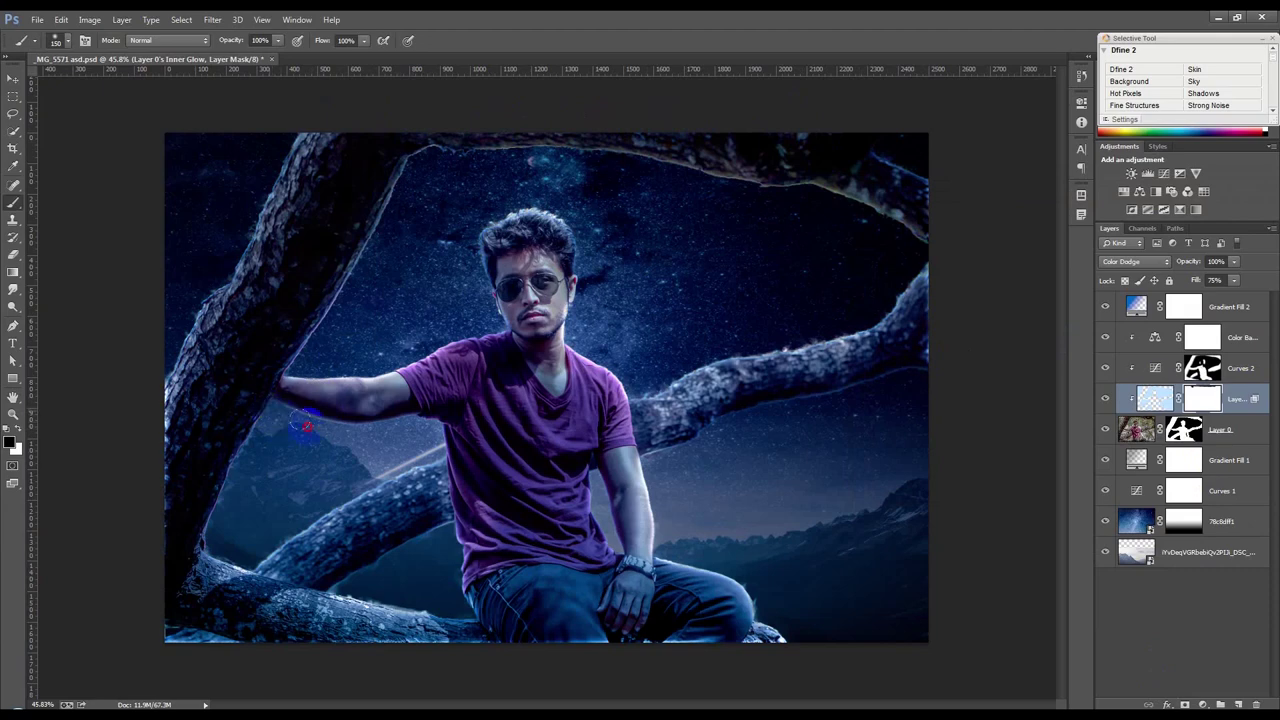
pyautogui.moveTo(428, 420)
pyautogui.mouseDown()
pyautogui.moveTo(258, 403)
pyautogui.moveTo(440, 440)
pyautogui.mouseUp()
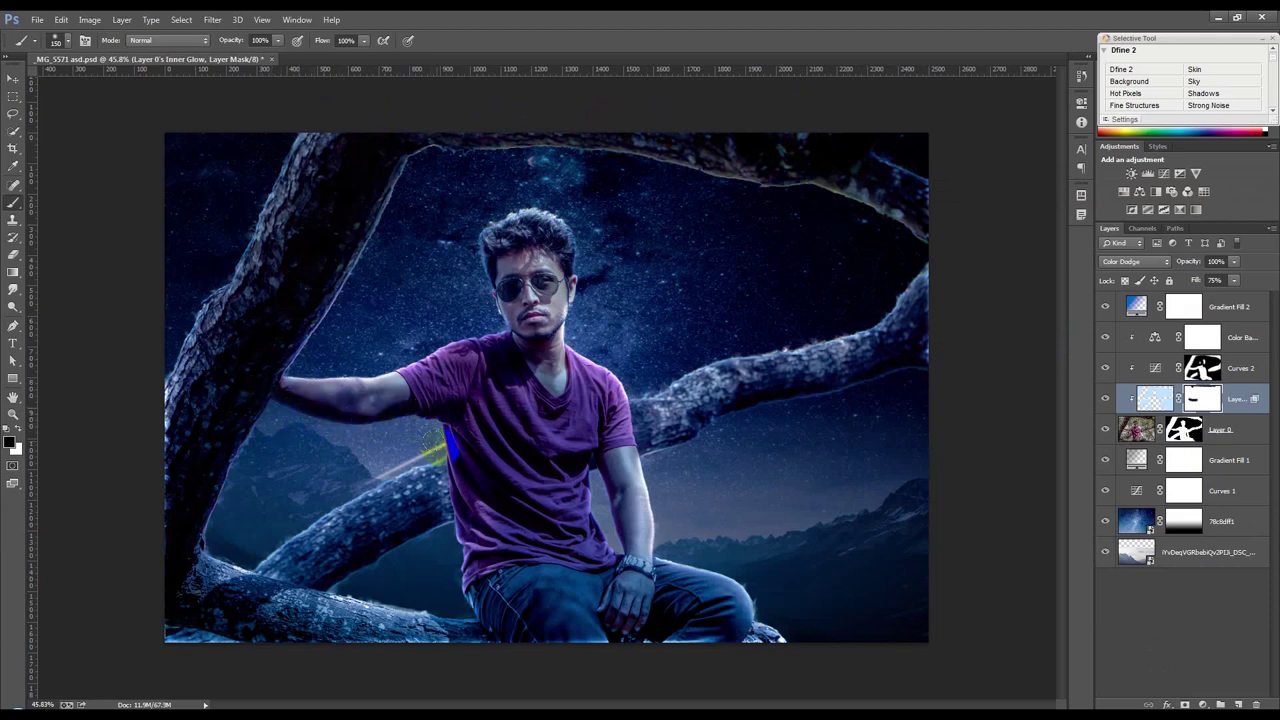
pyautogui.moveTo(432, 516)
pyautogui.mouseDown()
pyautogui.moveTo(251, 646)
pyautogui.moveTo(190, 640)
pyautogui.moveTo(340, 660)
pyautogui.moveTo(777, 646)
pyautogui.moveTo(766, 629)
pyautogui.moveTo(688, 627)
pyautogui.moveTo(596, 550)
pyautogui.mouseUp()
pyautogui.moveTo(578, 502)
pyautogui.mouseDown()
pyautogui.moveTo(574, 466)
pyautogui.moveTo(594, 510)
pyautogui.mouseUp()
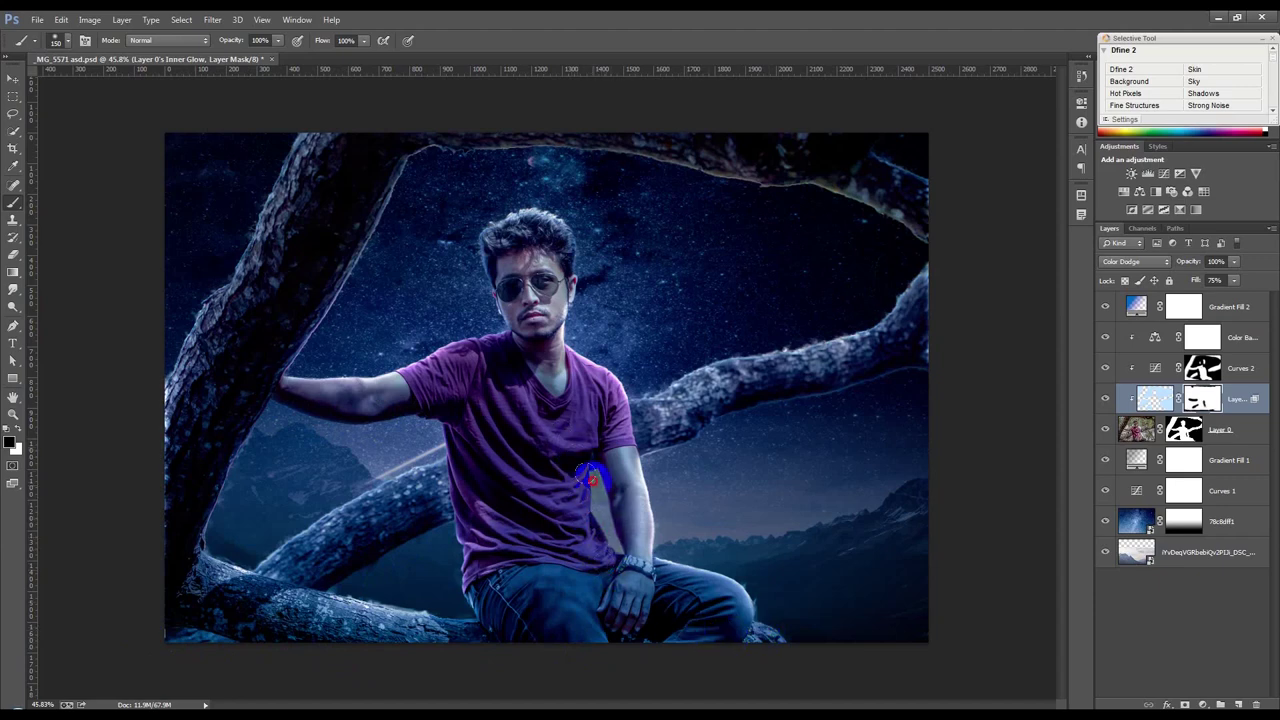
pyautogui.moveTo(502, 515)
pyautogui.mouseDown()
pyautogui.moveTo(533, 466)
pyautogui.moveTo(542, 393)
pyautogui.mouseUp()
pyautogui.moveTo(500, 258); pyautogui.dragTo(528, 228)
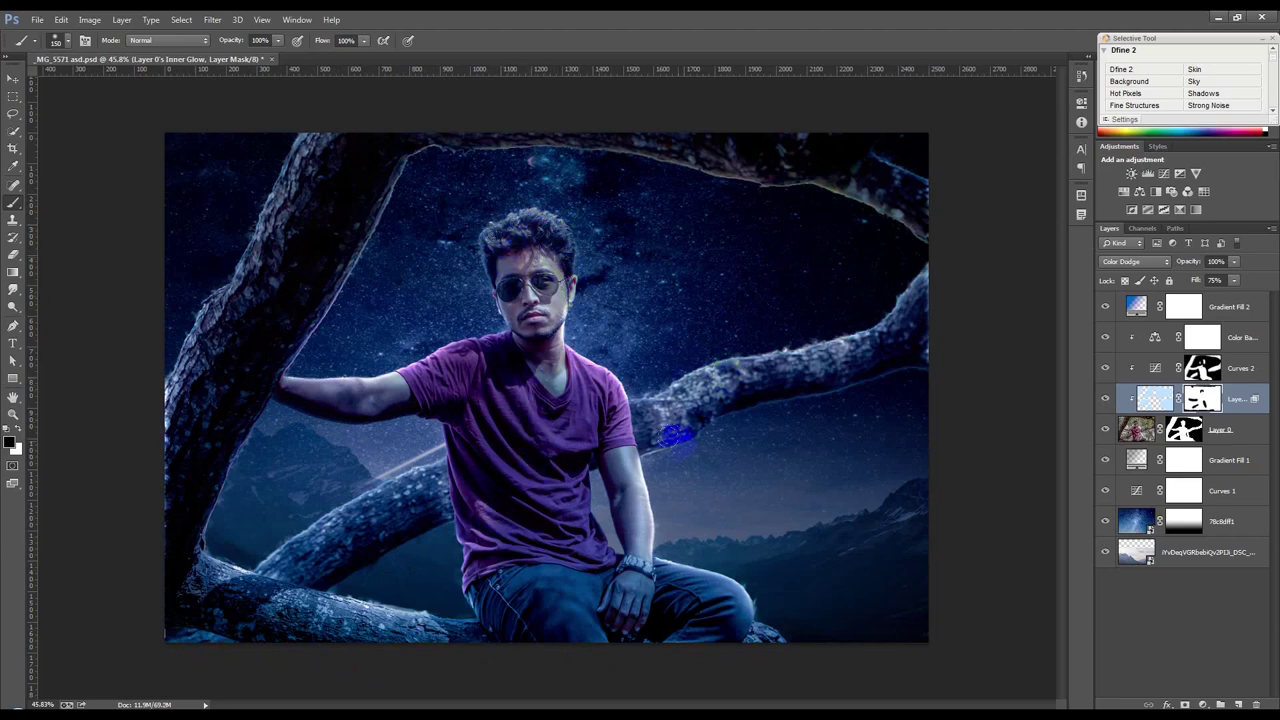
pyautogui.moveTo(727, 425)
pyautogui.mouseDown()
pyautogui.moveTo(929, 360)
pyautogui.moveTo(945, 245)
pyautogui.moveTo(891, 249)
pyautogui.moveTo(934, 194)
pyautogui.moveTo(914, 234)
pyautogui.moveTo(806, 193)
pyautogui.moveTo(608, 160)
pyautogui.moveTo(428, 163)
pyautogui.moveTo(488, 152)
pyautogui.moveTo(471, 154)
pyautogui.mouseUp()
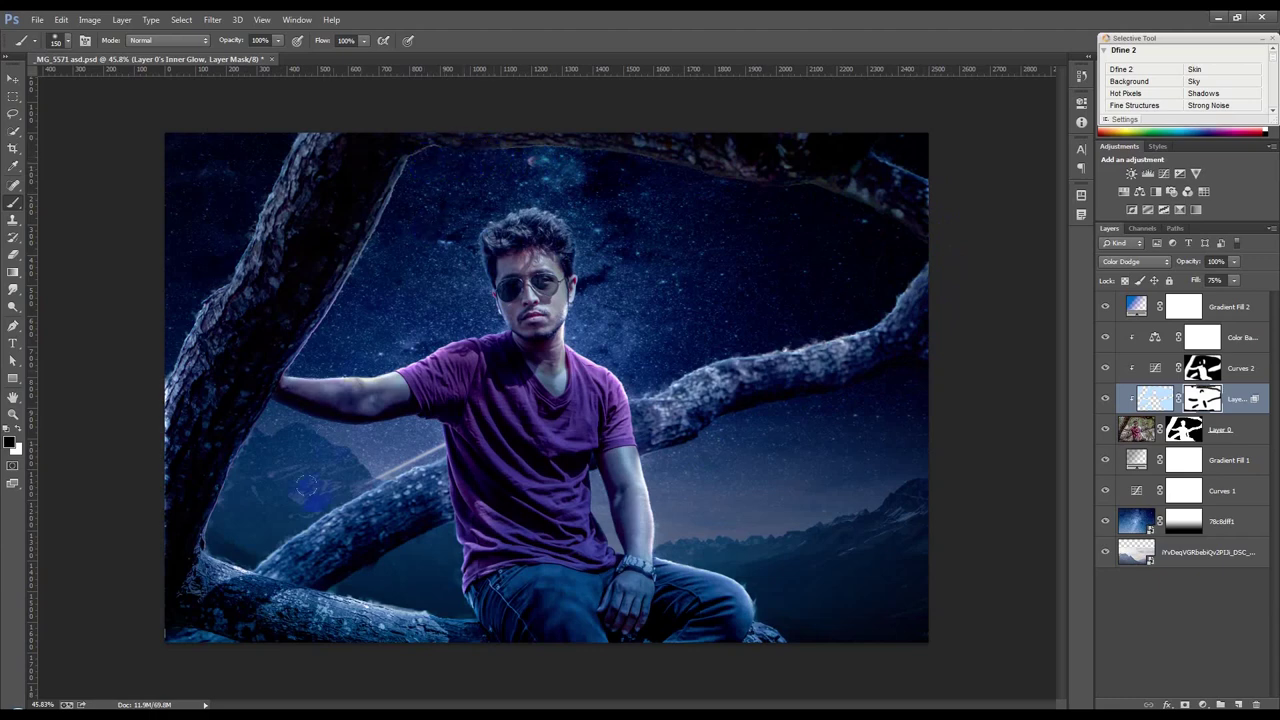
pyautogui.moveTo(512, 284)
pyautogui.mouseDown()
pyautogui.moveTo(690, 195)
pyautogui.moveTo(705, 205)
pyautogui.moveTo(711, 263)
pyautogui.moveTo(707, 233)
pyautogui.mouseUp()
pyautogui.moveTo(1200, 399); pyautogui.dragTo(1219, 423)
# Step: Add a clipped, brightening Curves 3 layer above Color Balance 1 with its mask inverted
pyautogui.click(1230, 432)
pyautogui.click(1245, 340)
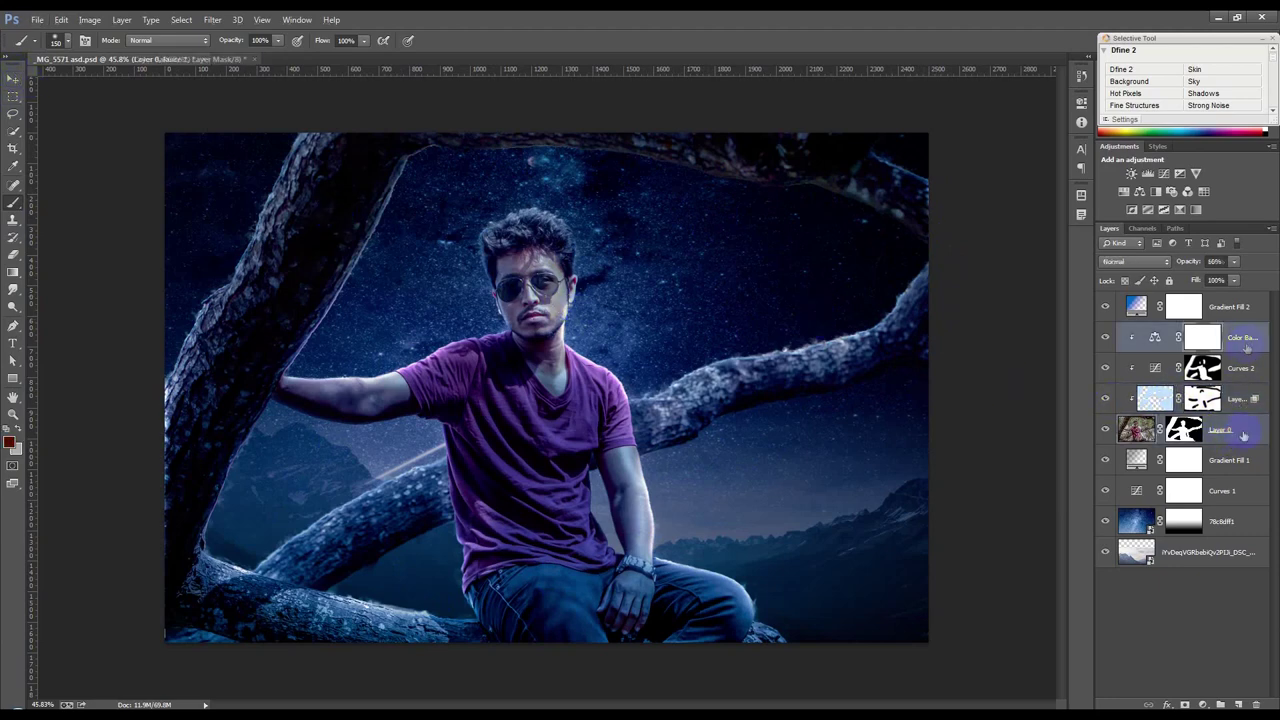
pyautogui.click(1203, 704)
pyautogui.click(1192, 487)
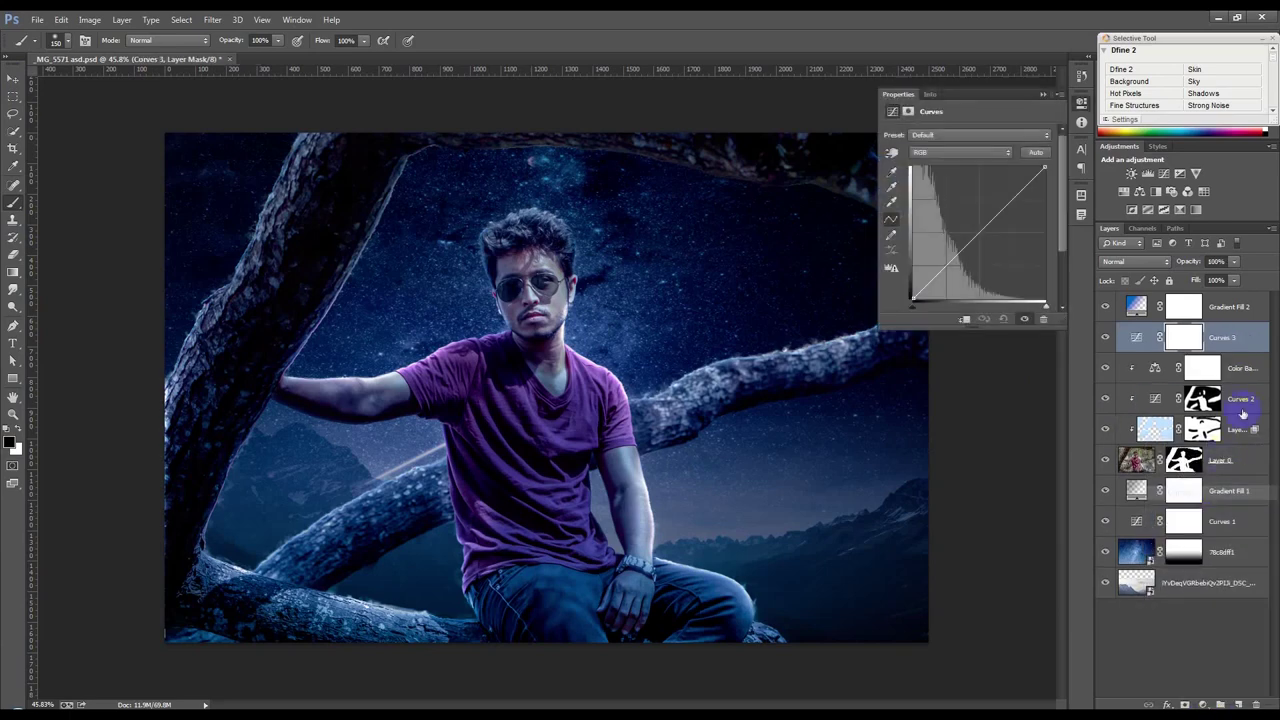
pyautogui.keyDown('alt'); pyautogui.click(1228, 345); pyautogui.keyUp('alt')
pyautogui.moveTo(980, 231); pyautogui.dragTo(970, 228)
pyautogui.click(1212, 336)
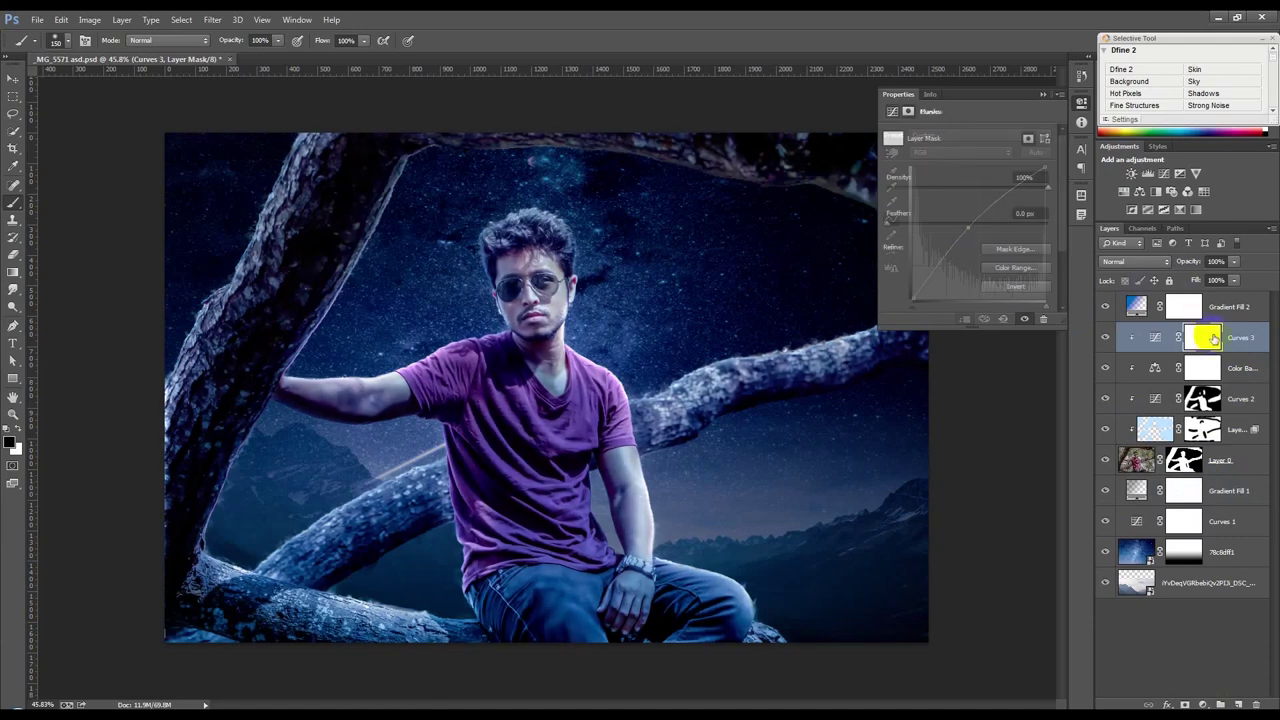
pyautogui.hotkey('ctrl', 'i')
# Step: Paint white with a 175 brush to brighten the face, branches, arm, chest, forearm, knee and thigh
pyautogui.press(']')
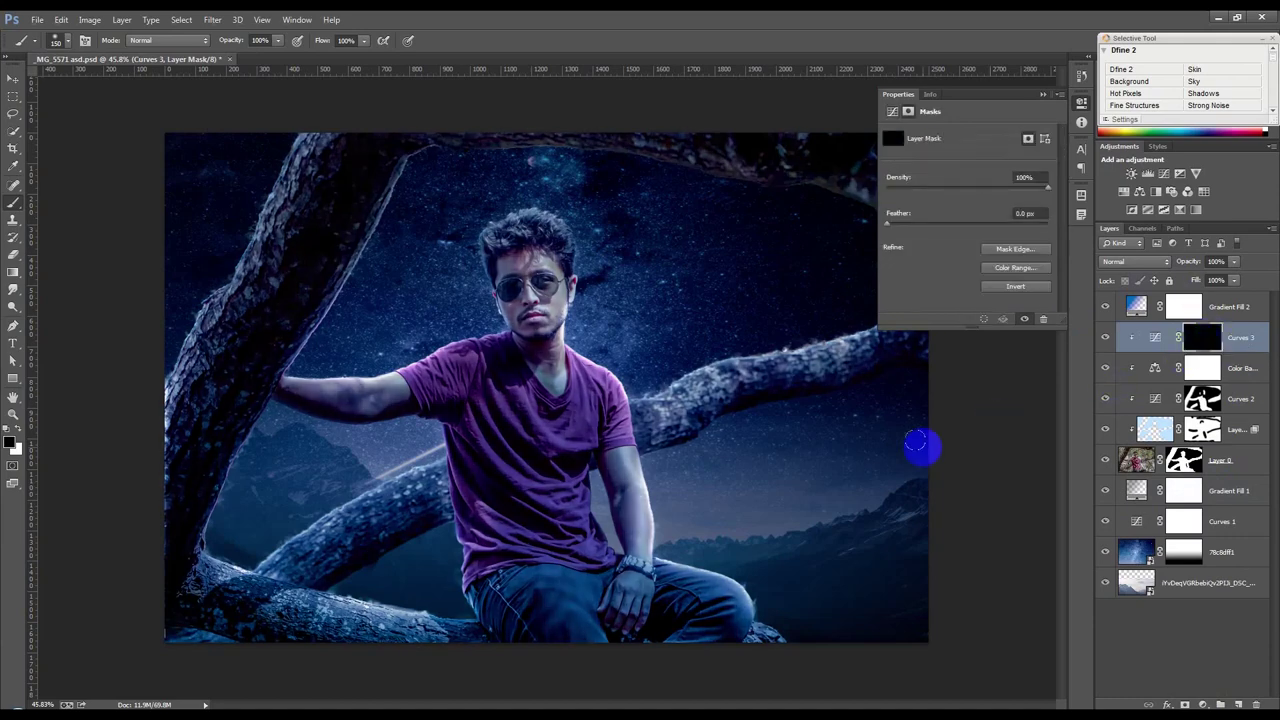
pyautogui.hotkey('ctrl', 'z')
pyautogui.moveTo(553, 248); pyautogui.dragTo(558, 311)
pyautogui.moveTo(630, 367)
pyautogui.mouseDown()
pyautogui.moveTo(625, 410)
pyautogui.moveTo(851, 296)
pyautogui.moveTo(486, 423)
pyautogui.moveTo(386, 466)
pyautogui.moveTo(268, 545)
pyautogui.moveTo(386, 594)
pyautogui.moveTo(449, 581)
pyautogui.mouseUp()
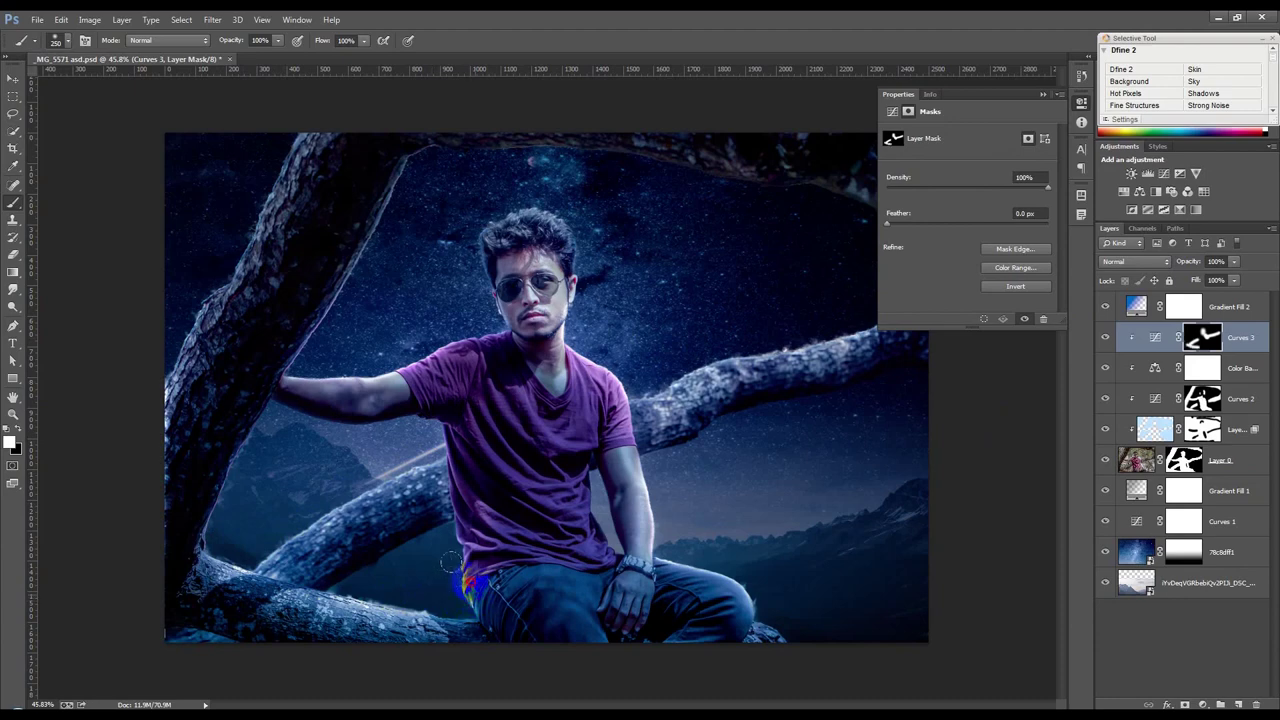
pyautogui.moveTo(155, 351)
pyautogui.mouseDown()
pyautogui.moveTo(200, 330)
pyautogui.moveTo(286, 186)
pyautogui.moveTo(408, 180)
pyautogui.moveTo(378, 188)
pyautogui.mouseUp()
pyautogui.moveTo(314, 319)
pyautogui.mouseDown()
pyautogui.moveTo(320, 372)
pyautogui.moveTo(455, 320)
pyautogui.moveTo(450, 240)
pyautogui.moveTo(510, 190)
pyautogui.mouseUp()
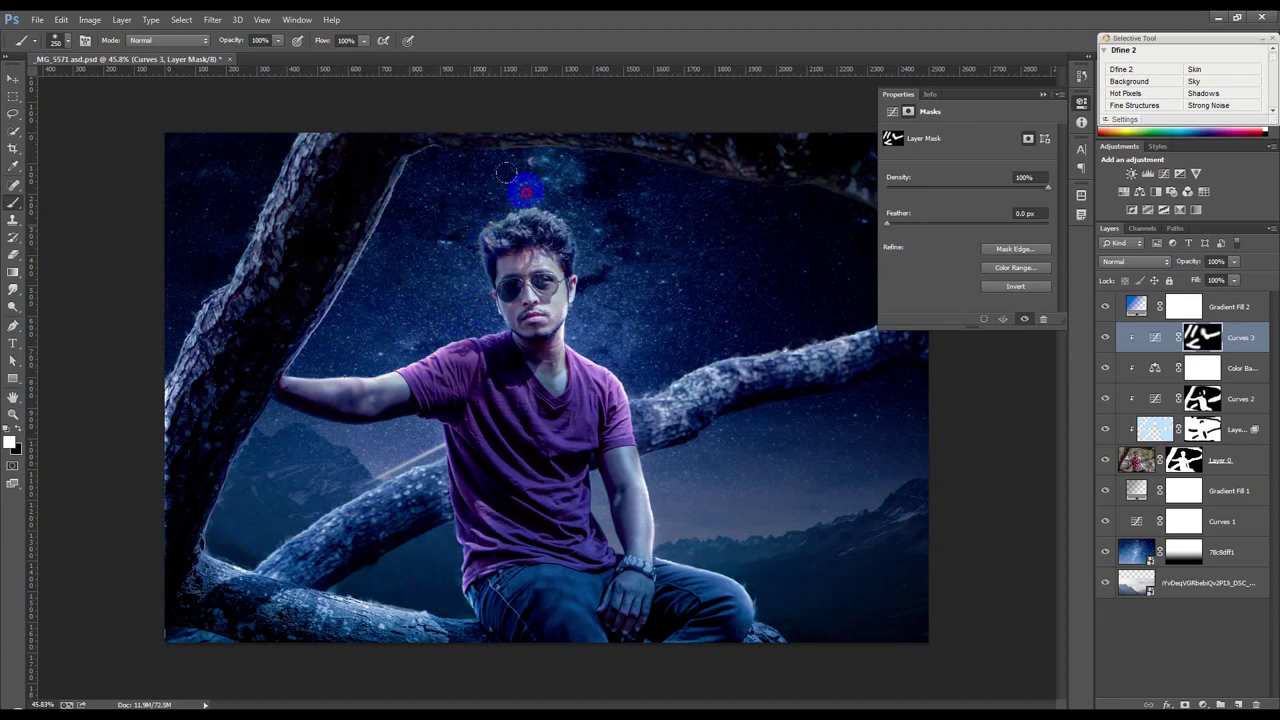
pyautogui.moveTo(514, 378)
pyautogui.mouseDown()
pyautogui.moveTo(592, 420)
pyautogui.moveTo(570, 460)
pyautogui.moveTo(622, 402)
pyautogui.mouseUp()
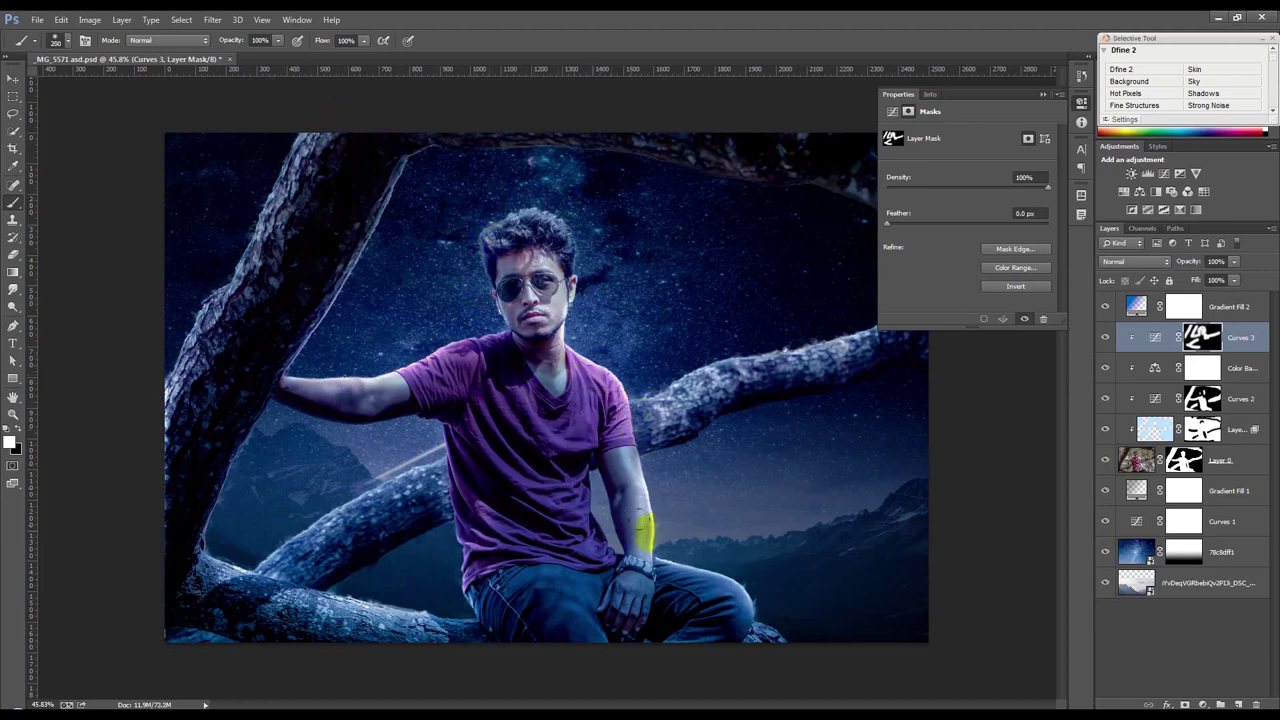
pyautogui.moveTo(757, 586); pyautogui.dragTo(738, 596)
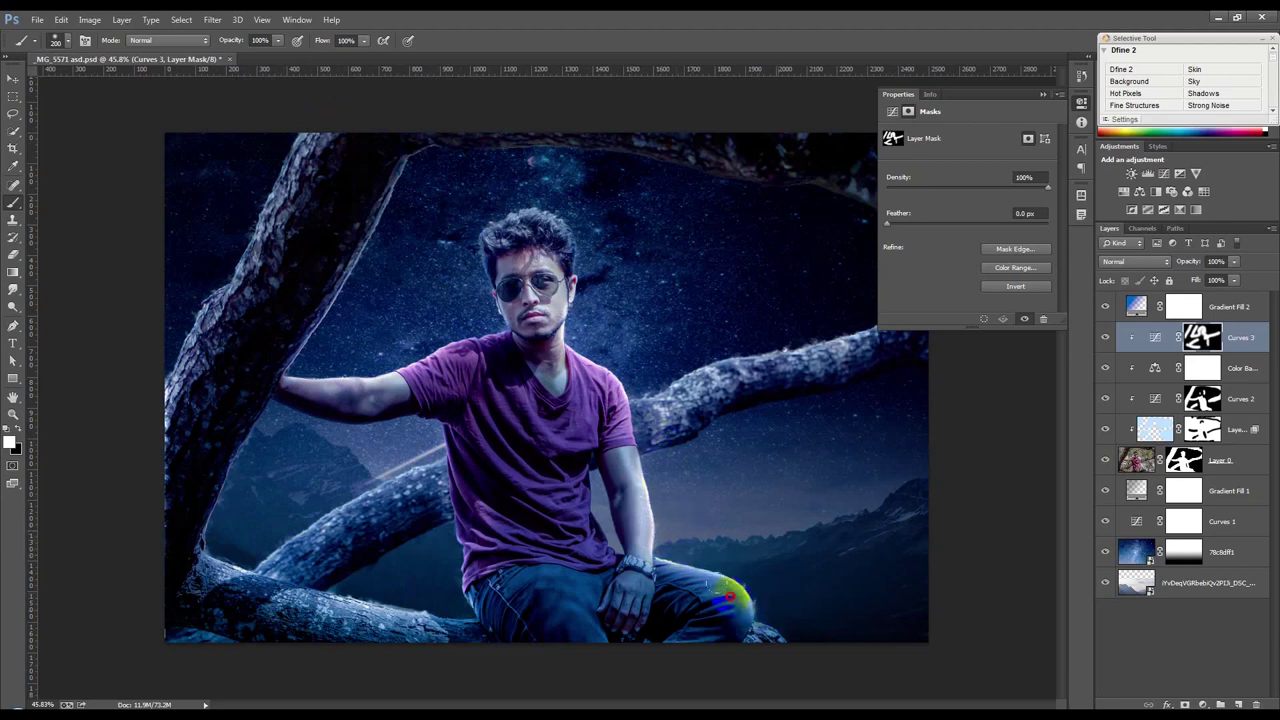
pyautogui.moveTo(475, 600)
pyautogui.mouseDown()
pyautogui.moveTo(508, 643)
pyautogui.moveTo(450, 495)
pyautogui.moveTo(485, 555)
pyautogui.mouseUp()
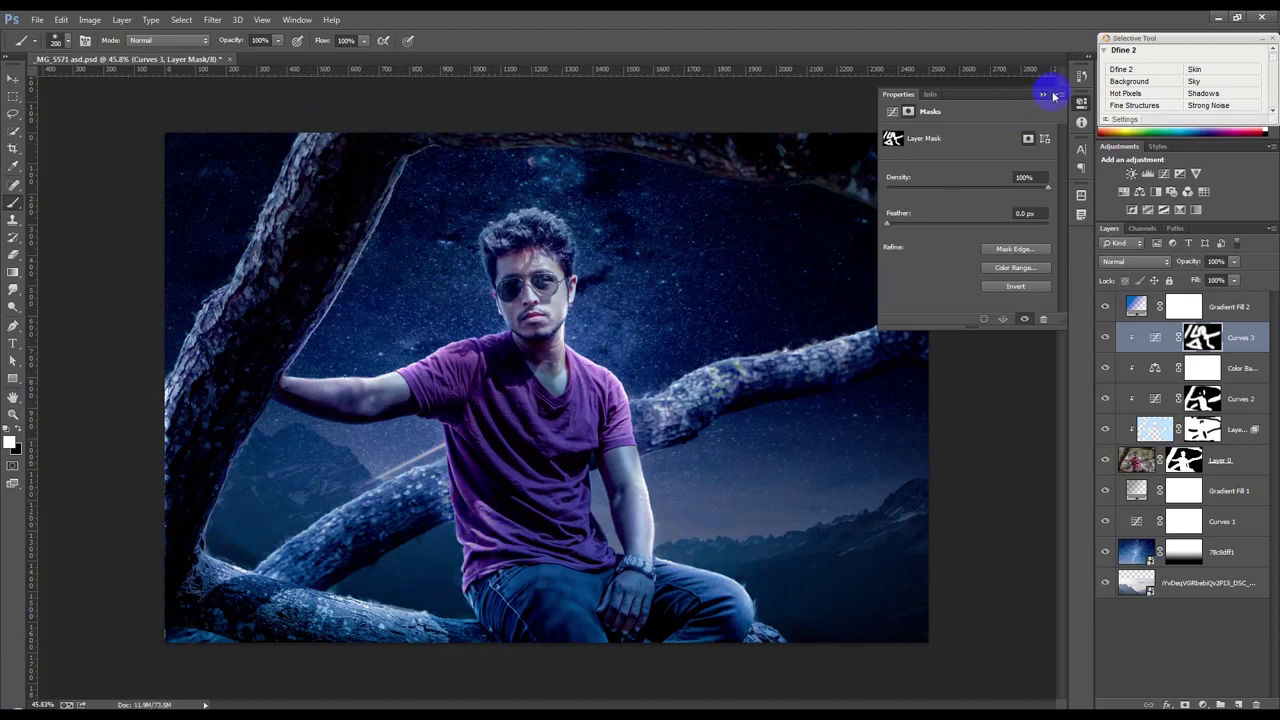
# Step: Brighten the sky toward the right branch and the lower-right mountains, then add a Gradient Fill above Gradient Fill 2
pyautogui.click(1054, 96)
pyautogui.moveTo(565, 172)
pyautogui.mouseDown()
pyautogui.moveTo(559, 149)
pyautogui.moveTo(836, 202)
pyautogui.moveTo(912, 248)
pyautogui.moveTo(854, 309)
pyautogui.moveTo(697, 378)
pyautogui.mouseUp()
pyautogui.moveTo(780, 546)
pyautogui.mouseDown()
pyautogui.moveTo(781, 607)
pyautogui.moveTo(758, 613)
pyautogui.moveTo(754, 523)
pyautogui.moveTo(1000, 471)
pyautogui.moveTo(775, 398)
pyautogui.mouseUp()
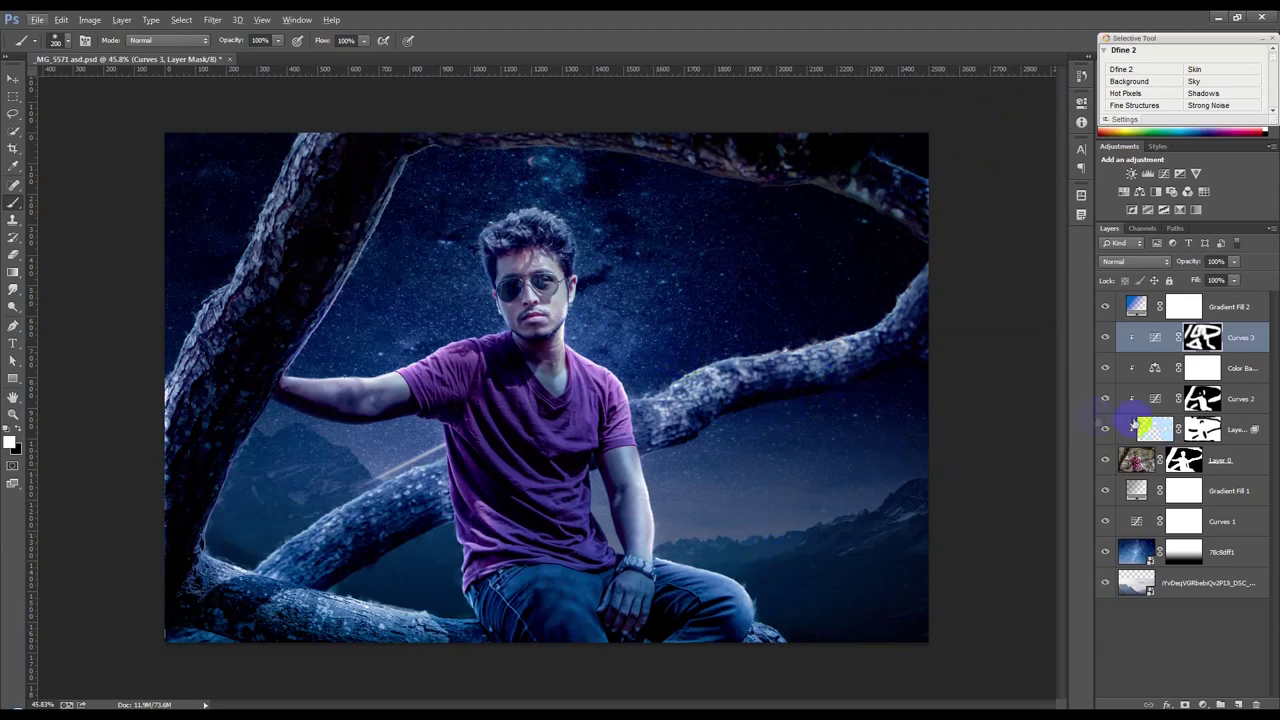
pyautogui.click(1219, 312)
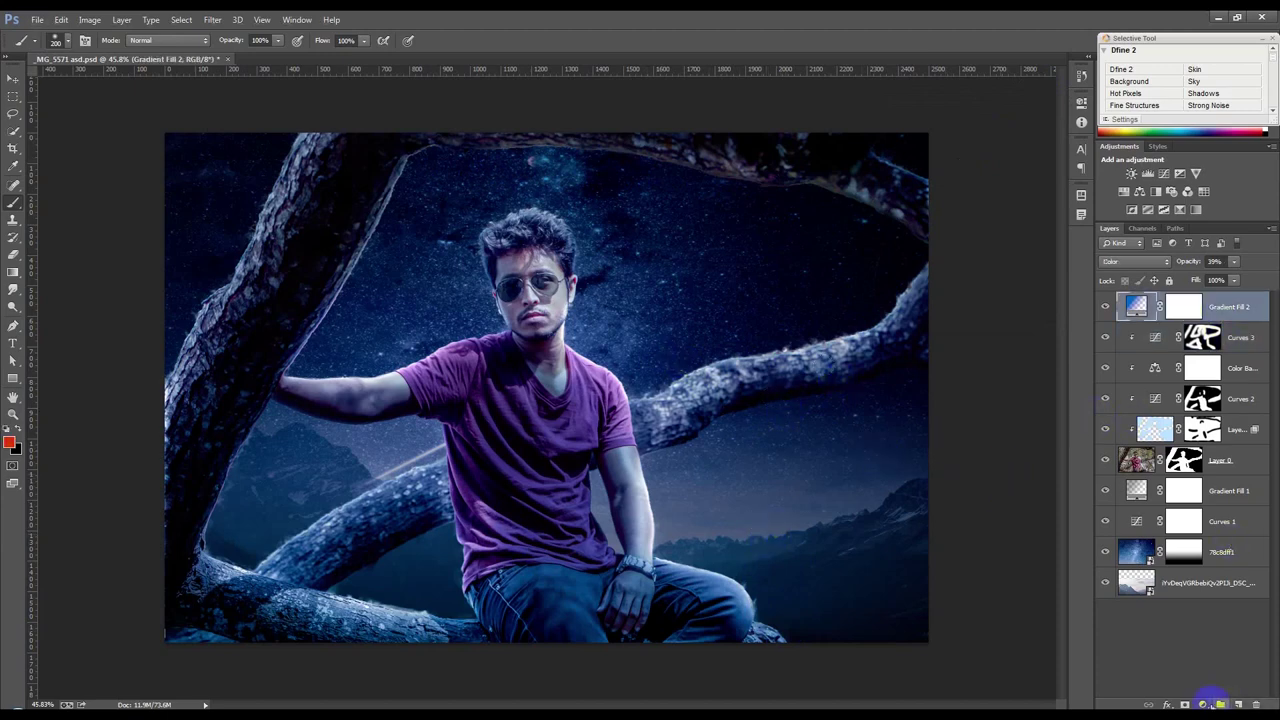
pyautogui.click(1210, 703)
pyautogui.click(1175, 428)
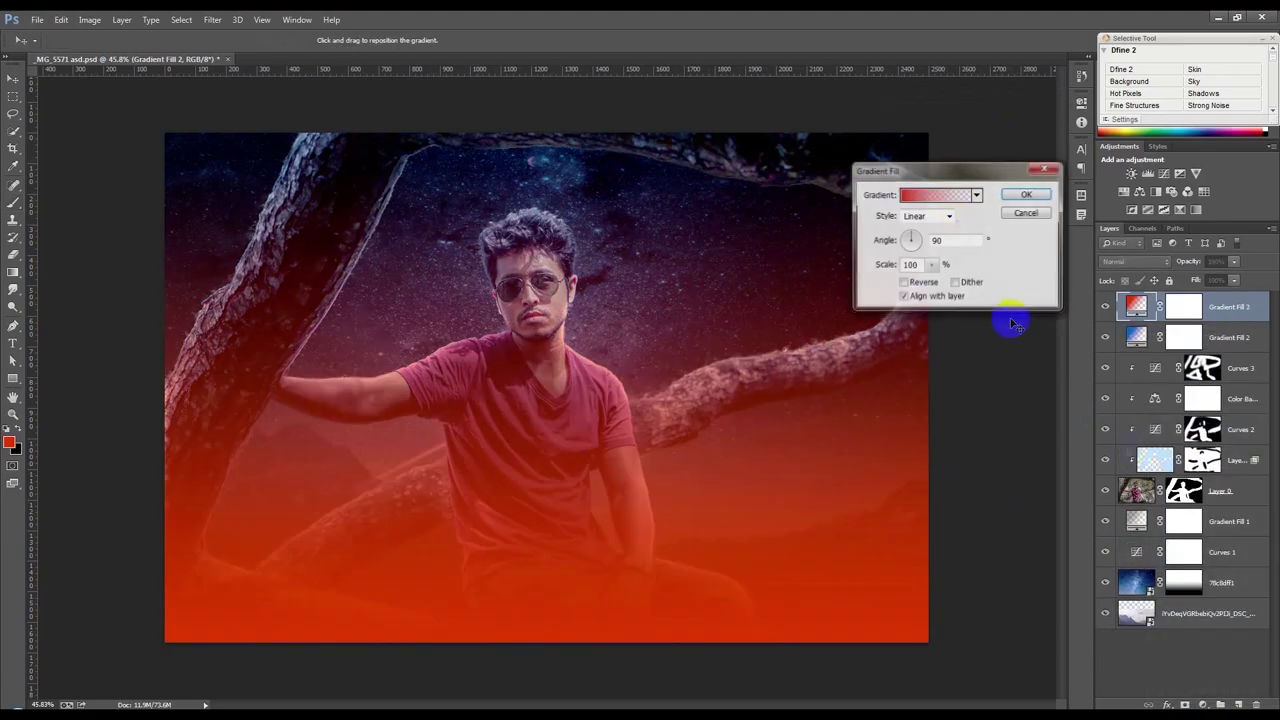
# Step: Make the gradient a reversed radial transparent preset centred toward the right branch
pyautogui.click(977, 195)
pyautogui.click(940, 266)
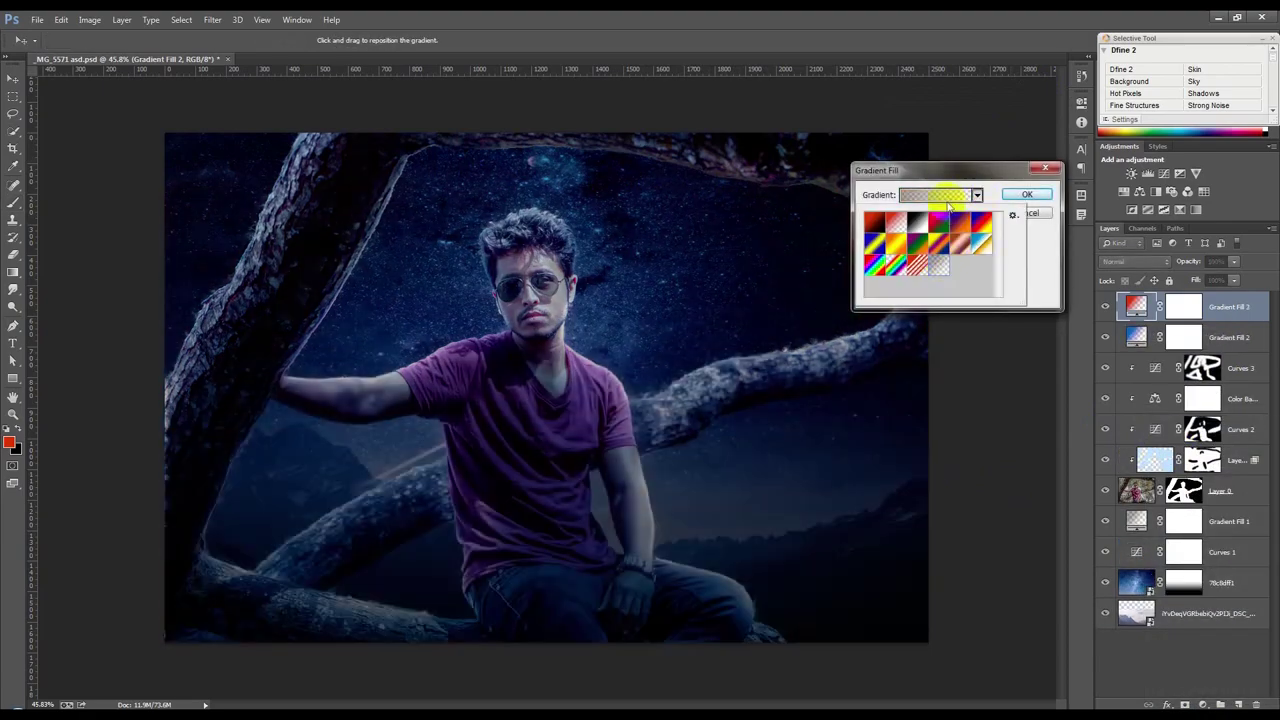
pyautogui.click(942, 183)
pyautogui.click(925, 216)
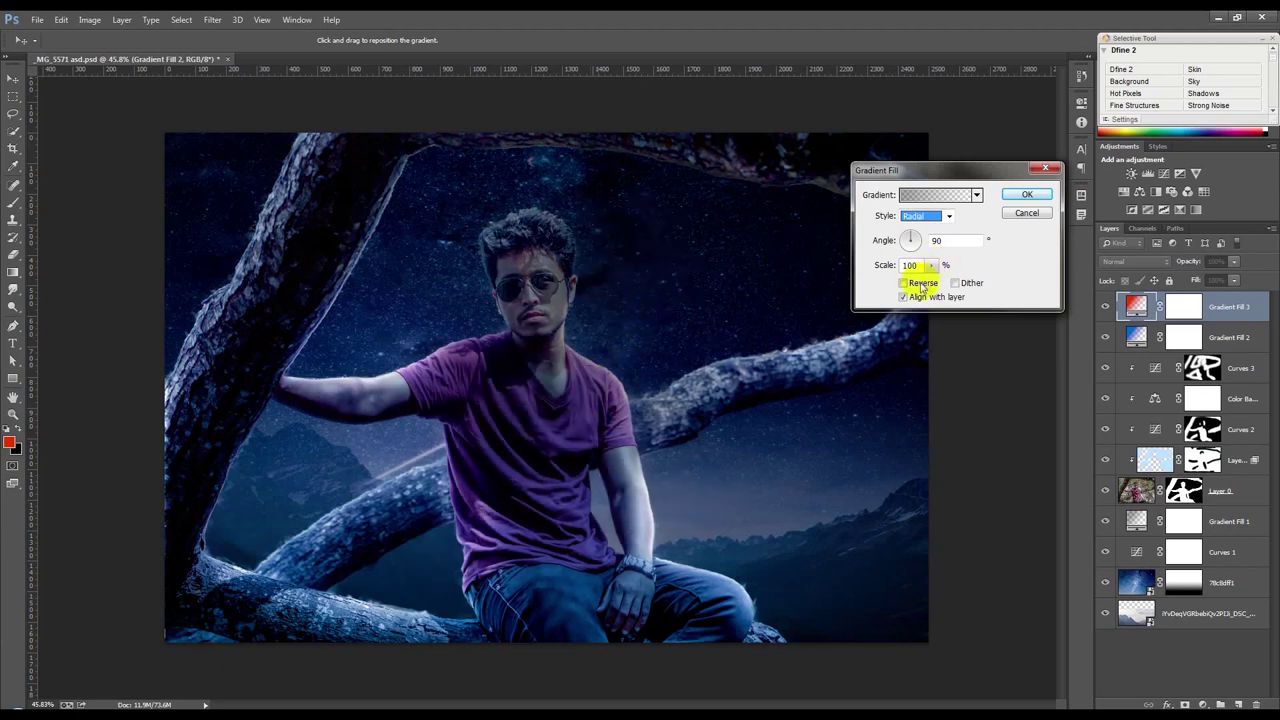
pyautogui.click(918, 284)
pyautogui.moveTo(766, 300); pyautogui.dragTo(726, 340)
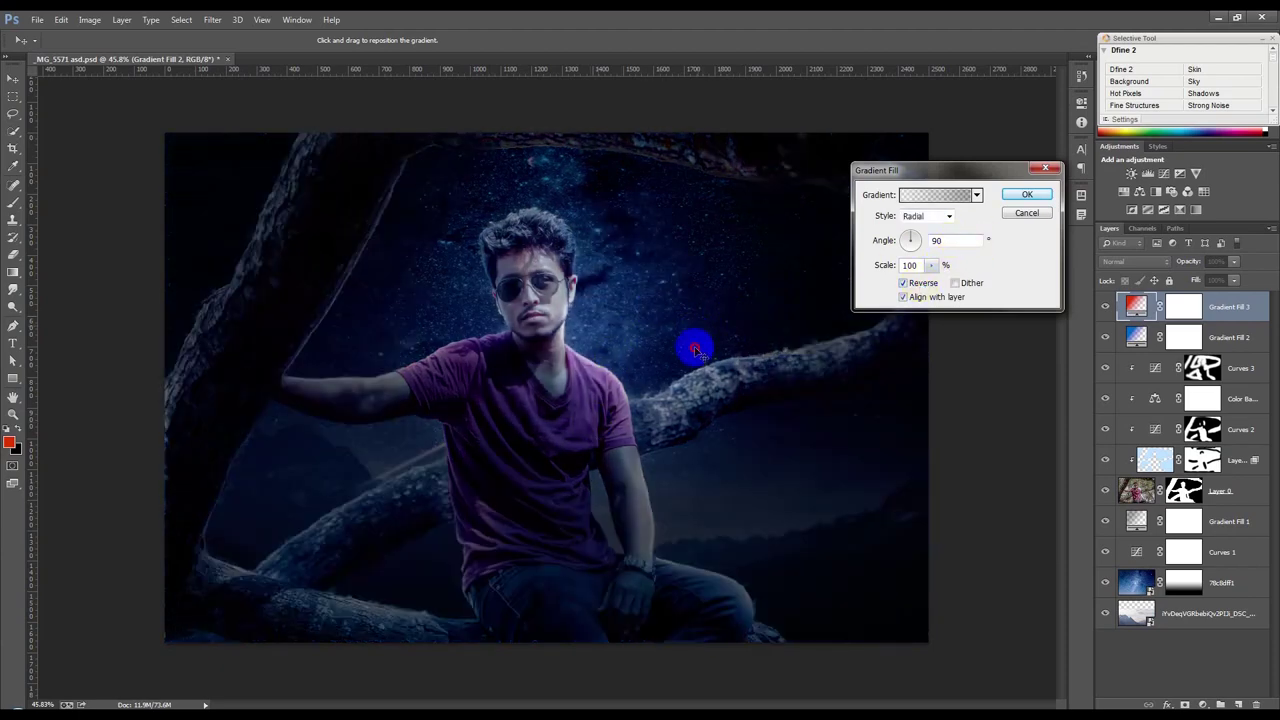
# Step: Scale the gradient to 318% and apply it, then select the 78c8dff1 sky layer
pyautogui.click(931, 265)
pyautogui.moveTo(939, 285); pyautogui.dragTo(946, 285)
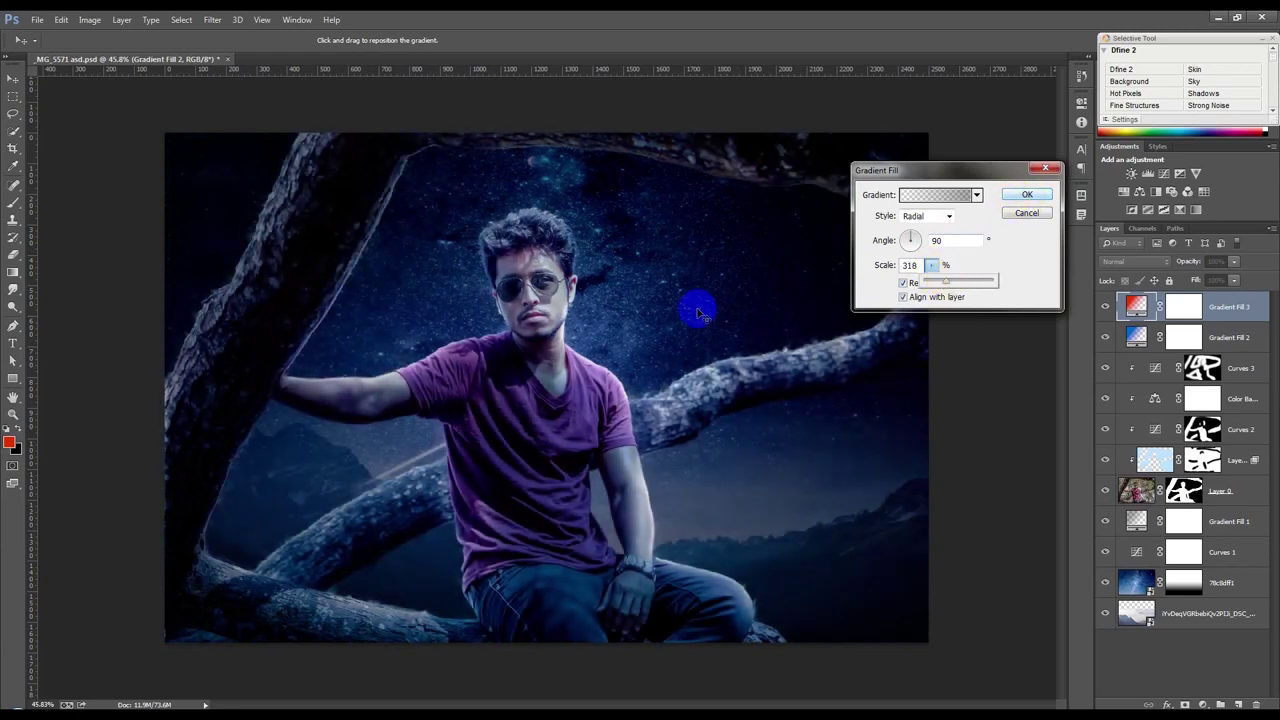
pyautogui.click(1018, 198)
pyautogui.click(1018, 198)
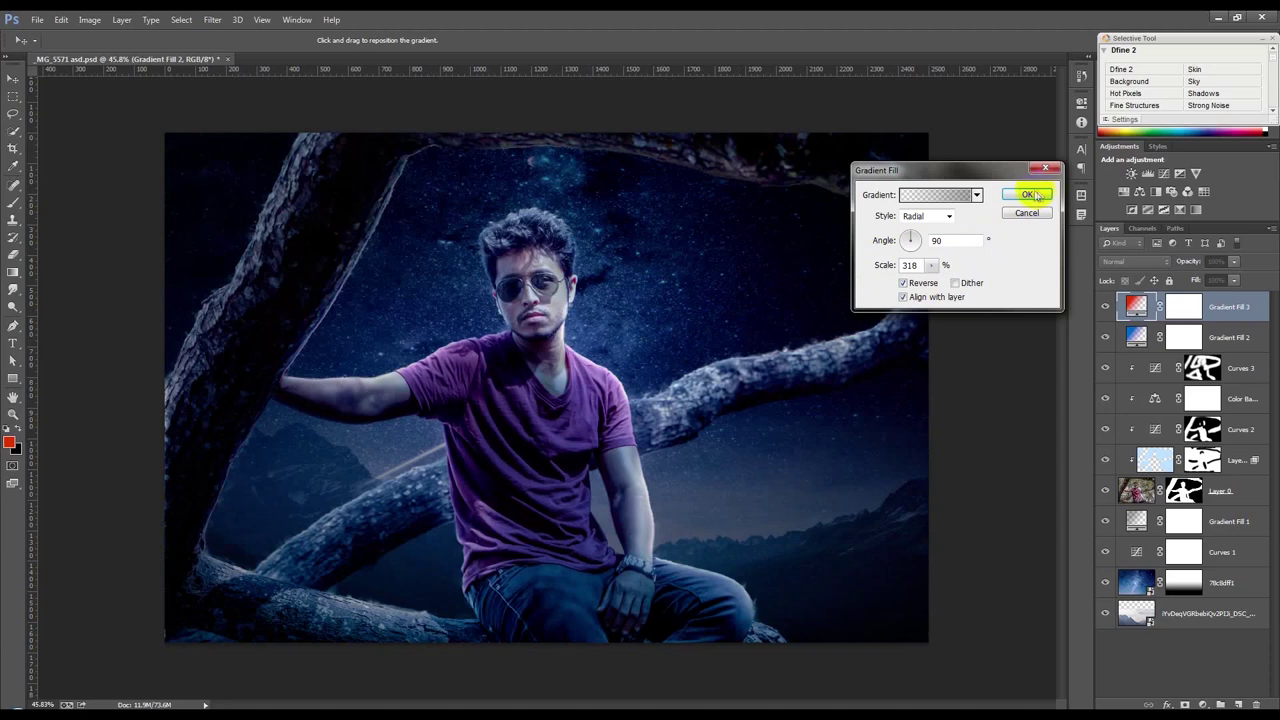
pyautogui.click(1230, 583)
pyautogui.hotkey('ctrl', '-')
pyautogui.hotkey('ctrl', '-')
pyautogui.hotkey('ctrl', '-')
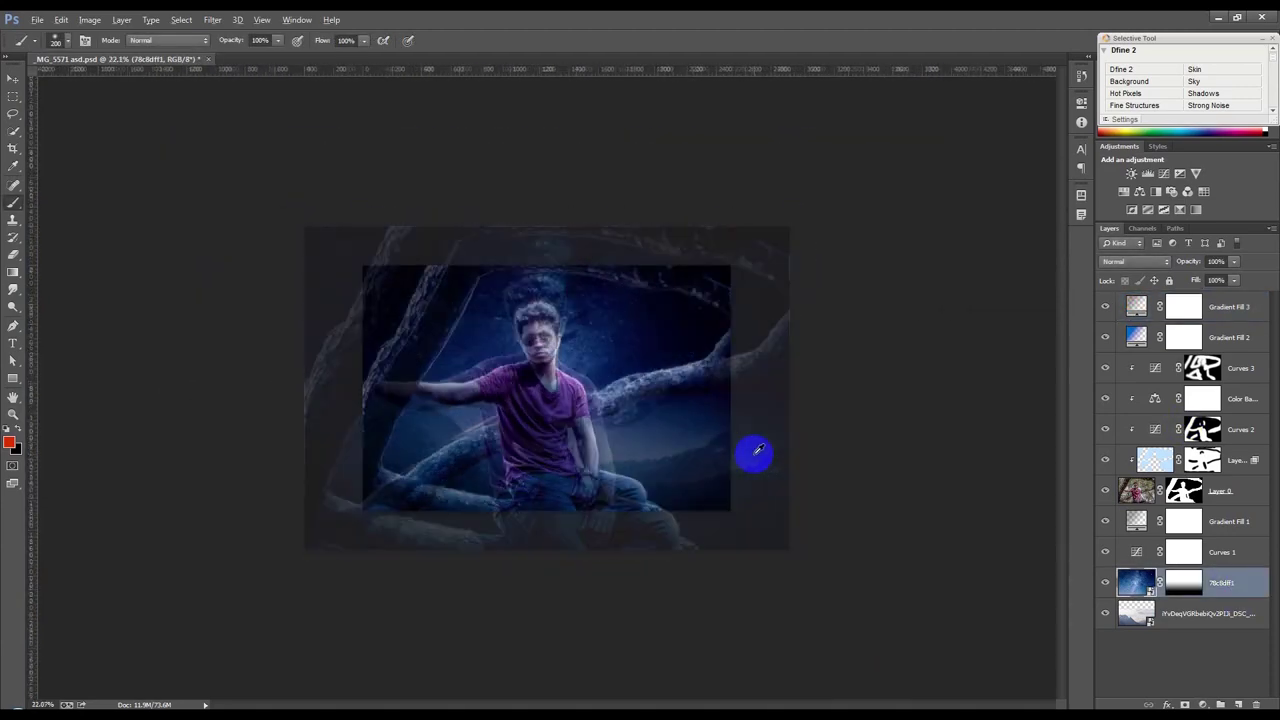
# Step: Rotate the 78c8dff1 sky layer about 6°, scale it to 114.3%, nudge it up-right and commit
pyautogui.hotkey('ctrl', 't')
pyautogui.moveTo(831, 397); pyautogui.dragTo(836, 407)
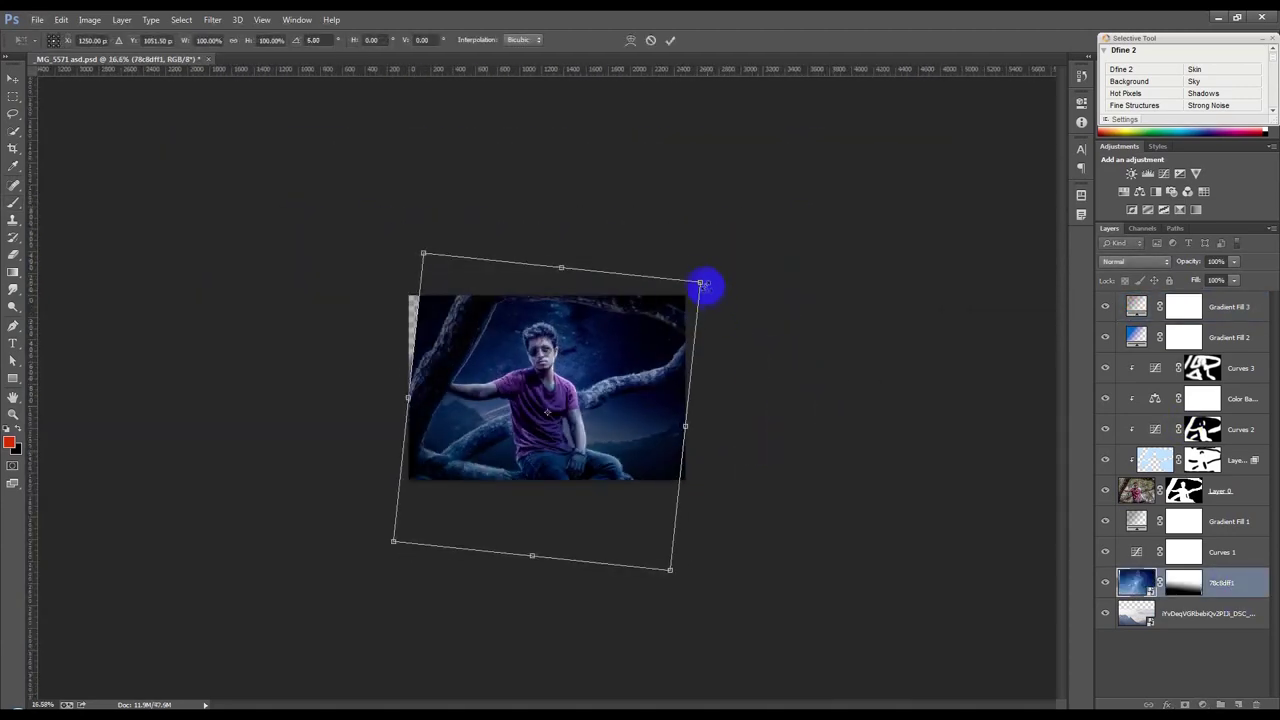
pyautogui.moveTo(700, 281); pyautogui.dragTo(720, 280)
pyautogui.scroll(2, 660, 346)
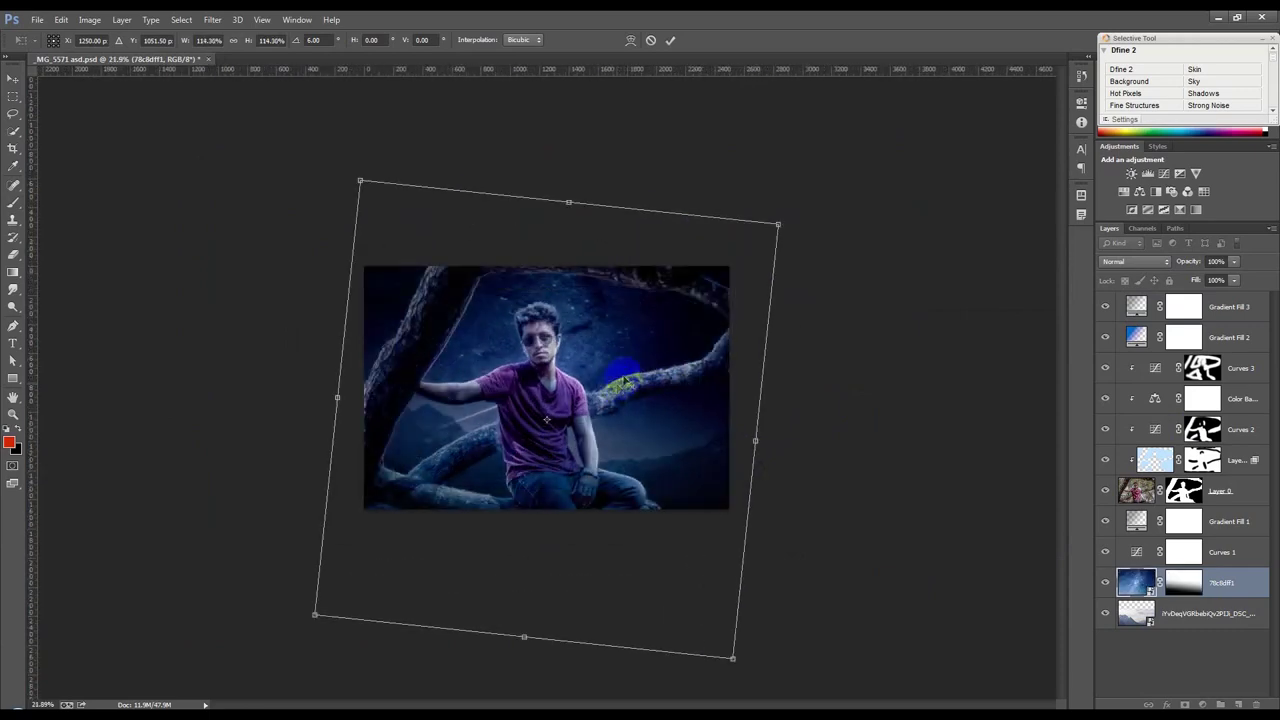
pyautogui.moveTo(659, 346); pyautogui.dragTo(666, 353)
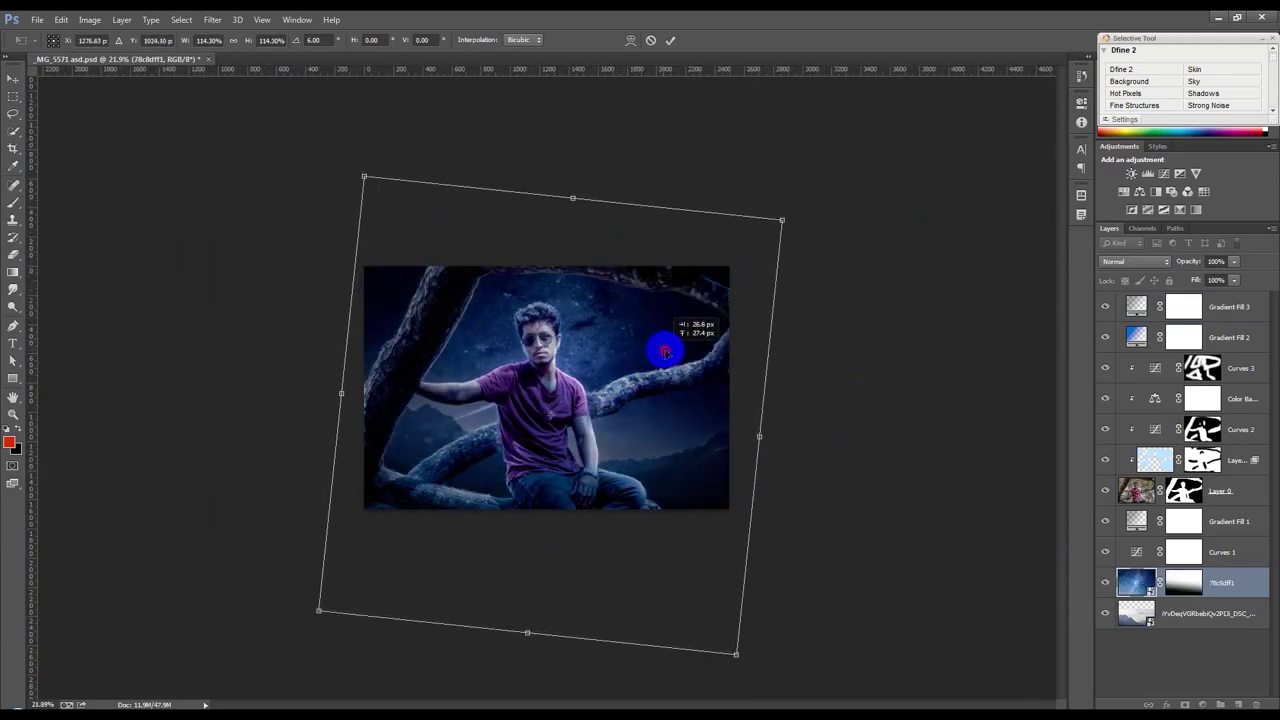
pyautogui.click(670, 40)
pyautogui.press('b')
pyautogui.scroll(4, 590, 372)
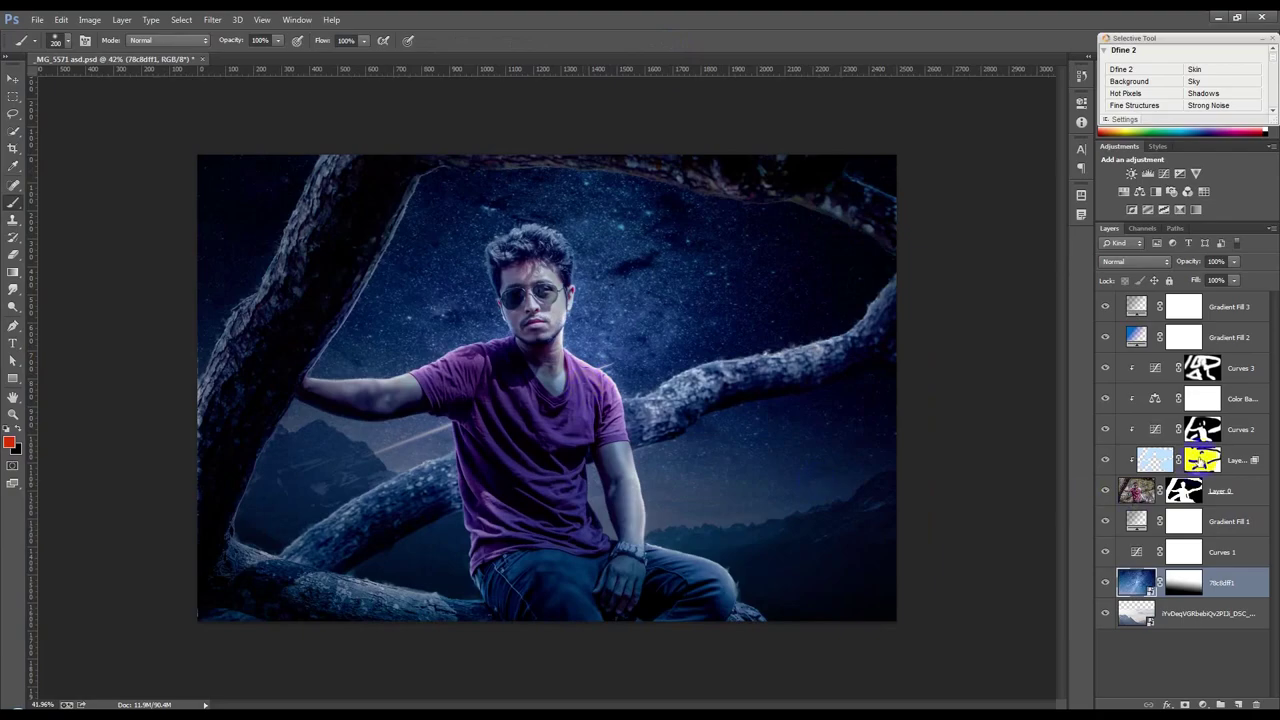
# Step: Select Layer 0's mask, undo a stray white dab and switch to painting black
pyautogui.click(1184, 490)
pyautogui.scroll(2, 775, 676)
pyautogui.scroll(2, 765, 645)
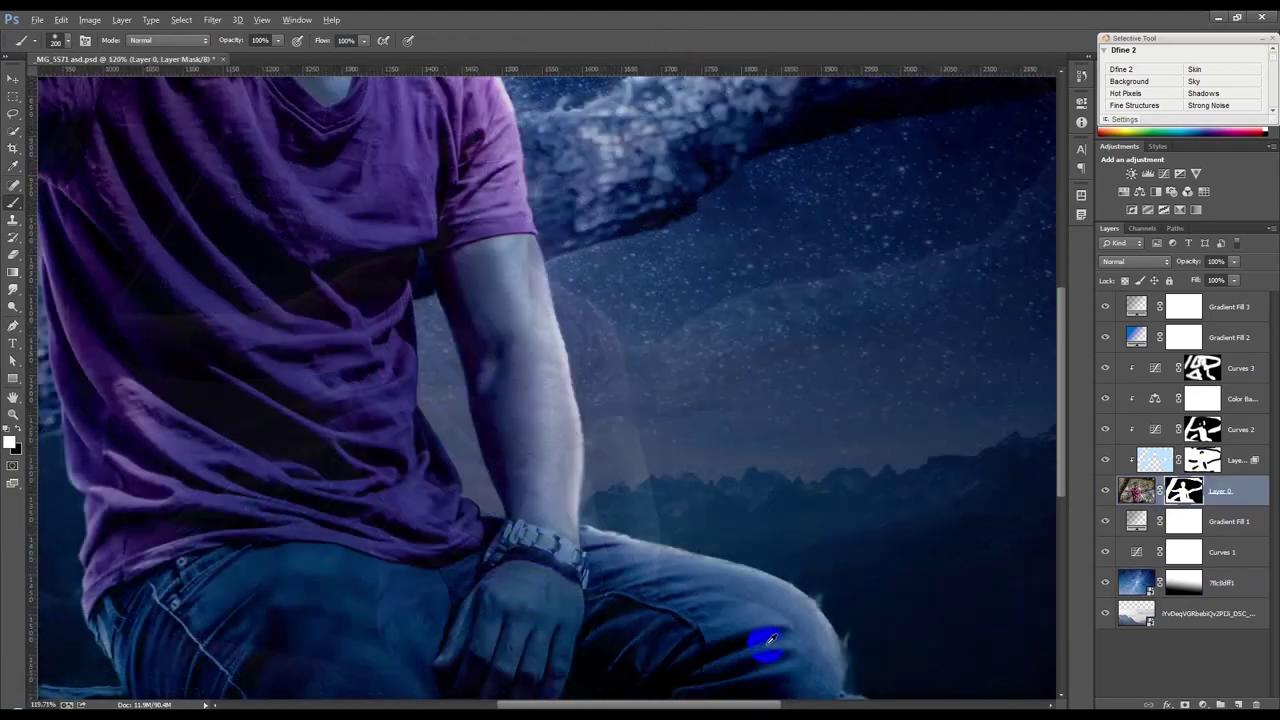
pyautogui.scroll(1, 811, 609)
pyautogui.scroll(2, 697, 511)
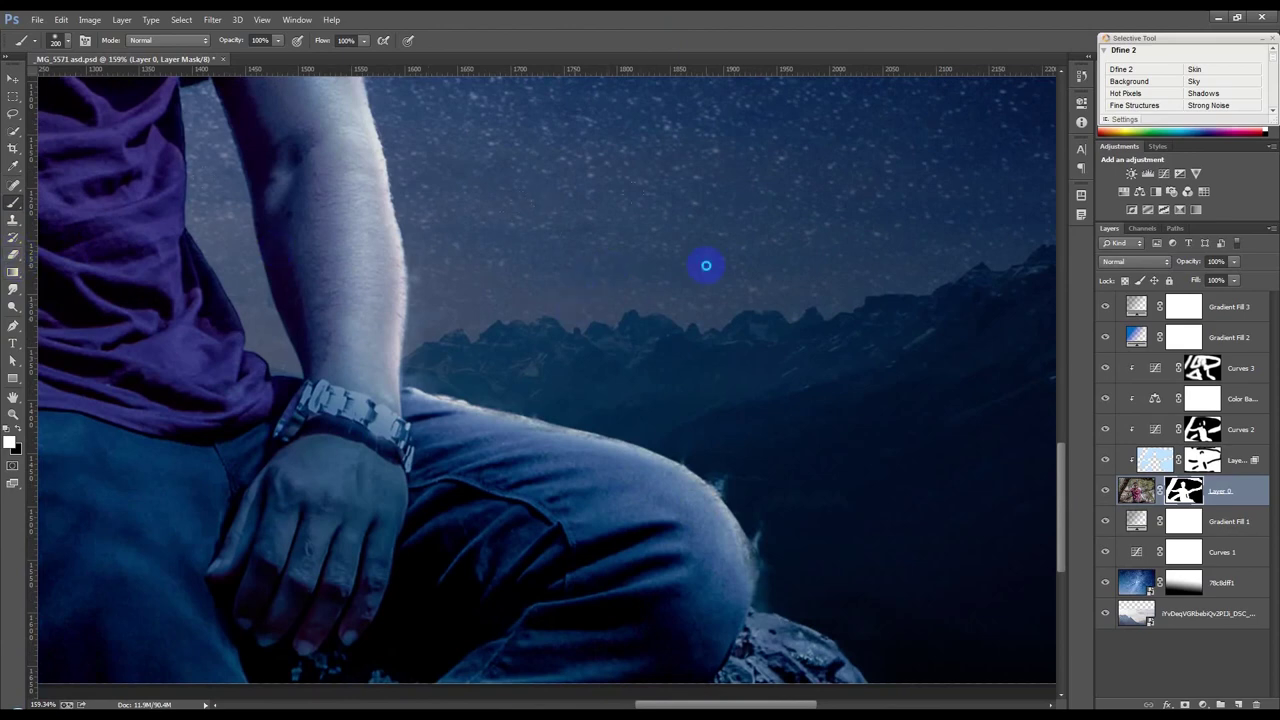
pyautogui.rightClick(706, 265)
pyautogui.click(813, 17)
pyautogui.click(459, 289)
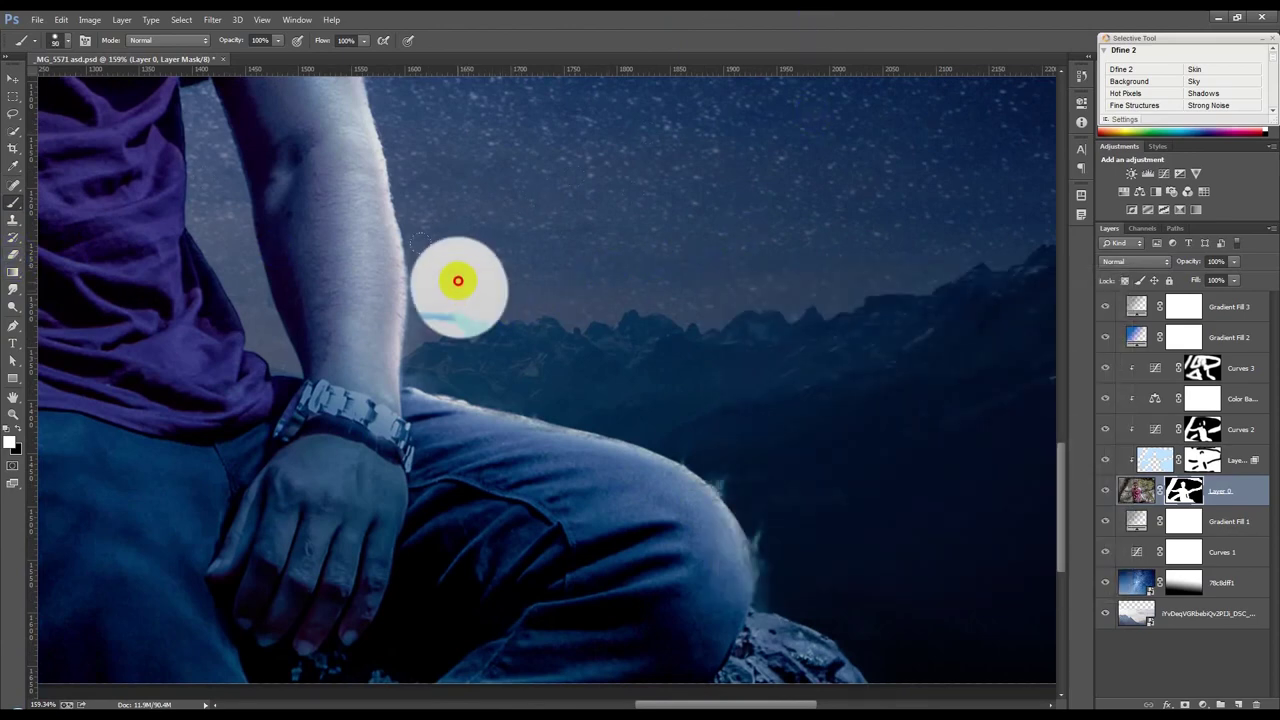
pyautogui.hotkey('ctrl', 'z')
pyautogui.press('x')
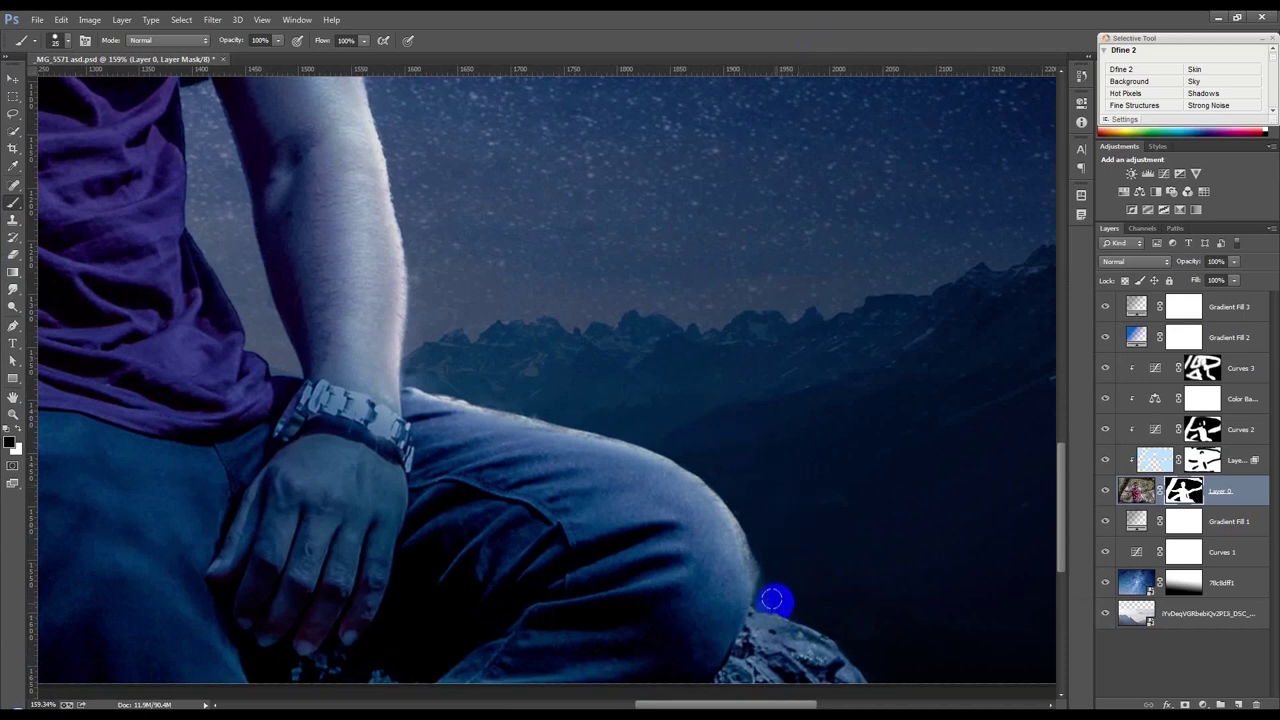
# Step: Clean the mask fringe along the top of the knee and the arm's right edge
pyautogui.moveTo(769, 598); pyautogui.dragTo(770, 604)
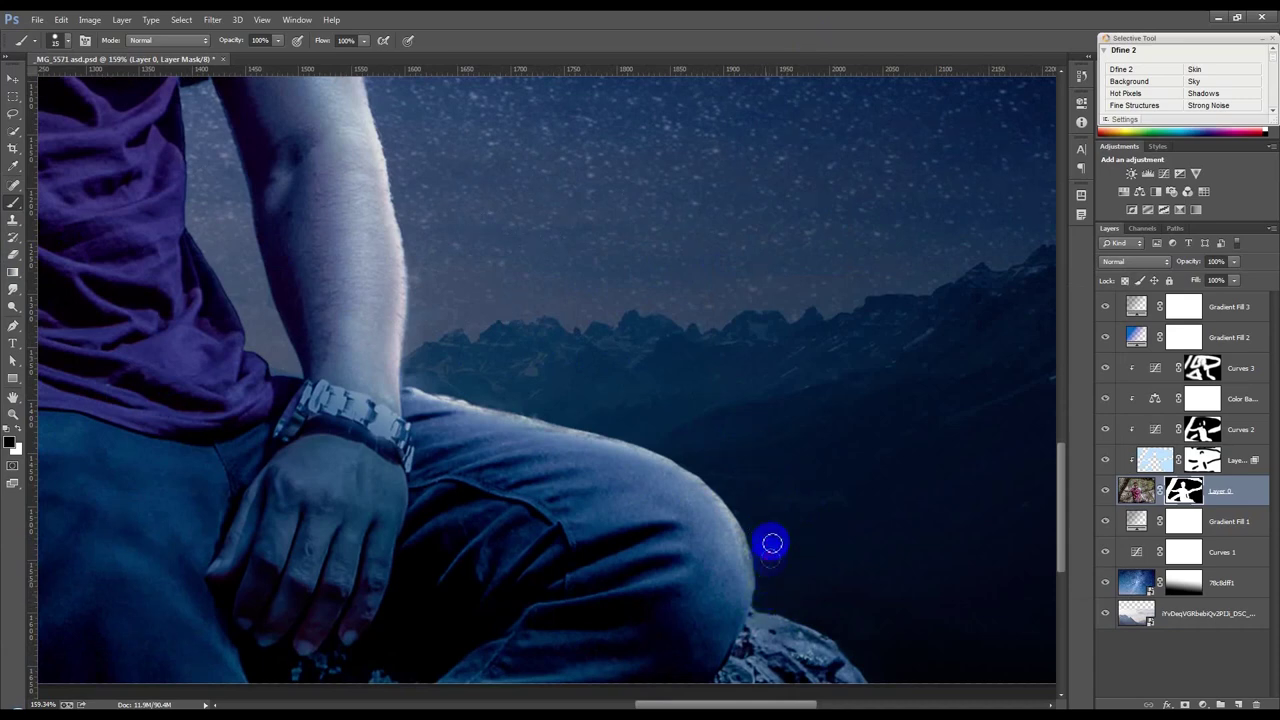
pyautogui.scroll(2, 483, 400)
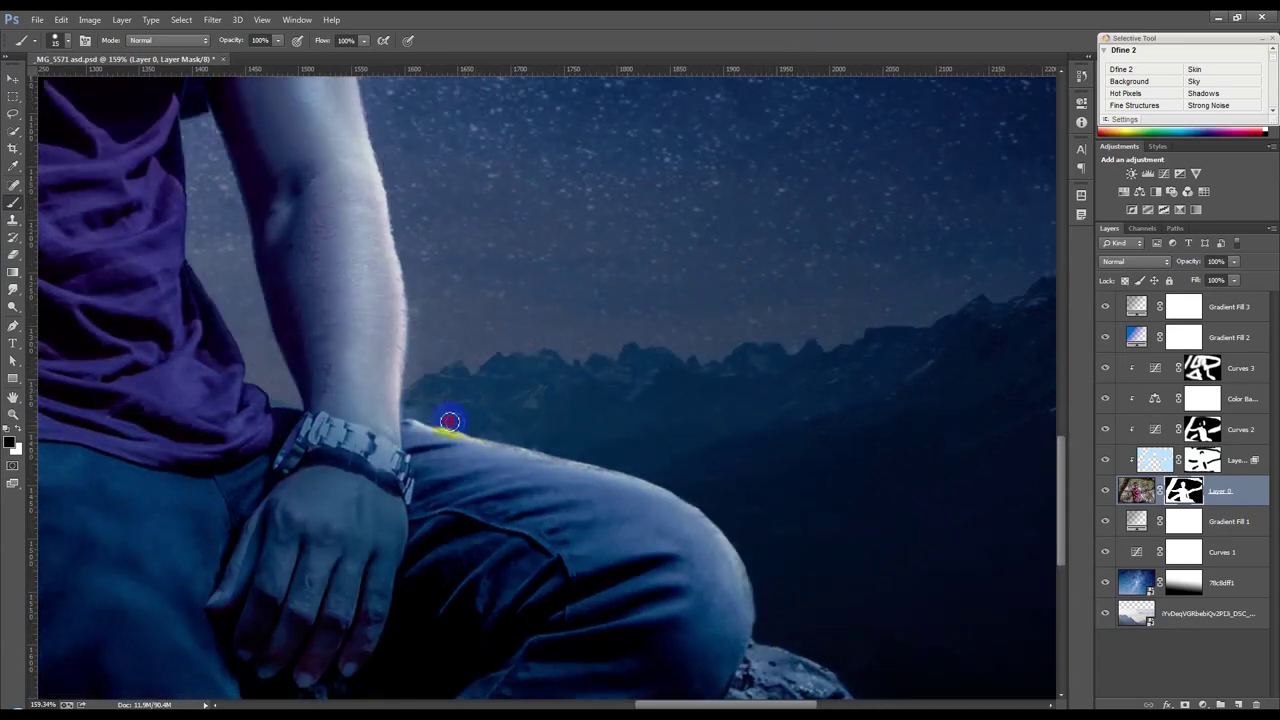
pyautogui.moveTo(508, 433); pyautogui.dragTo(569, 451)
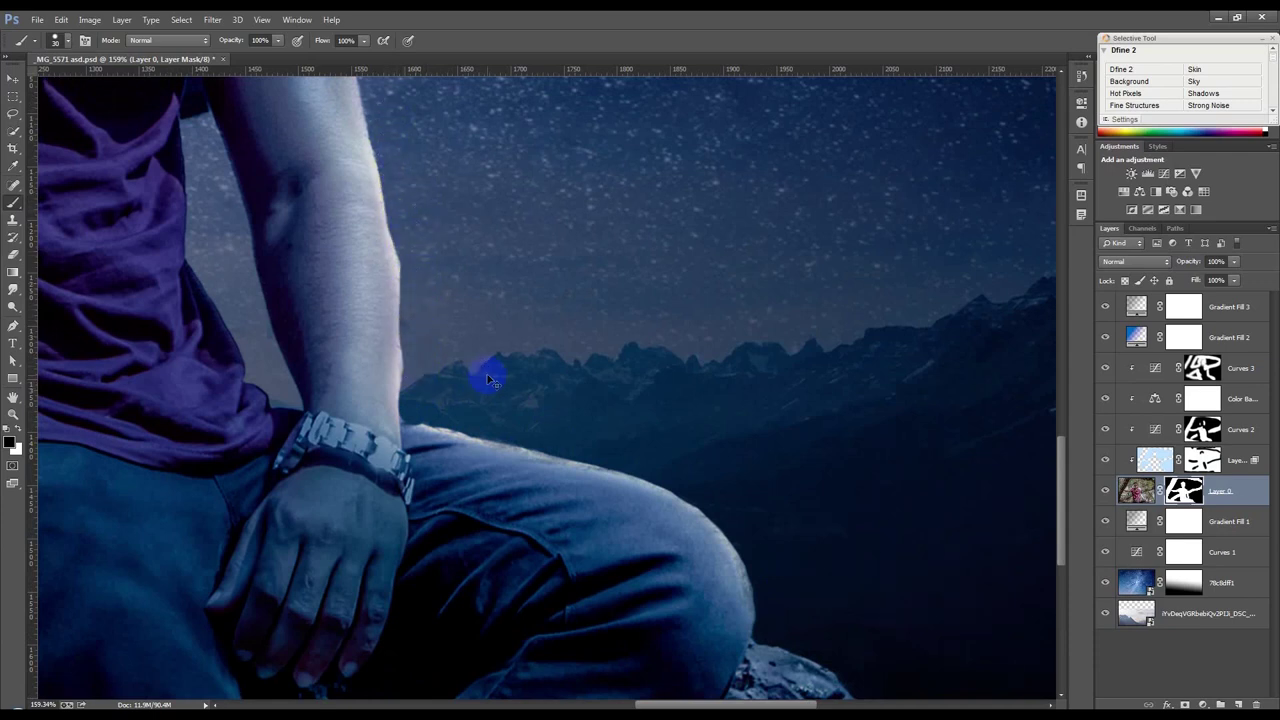
pyautogui.moveTo(490, 380); pyautogui.dragTo(440, 380)
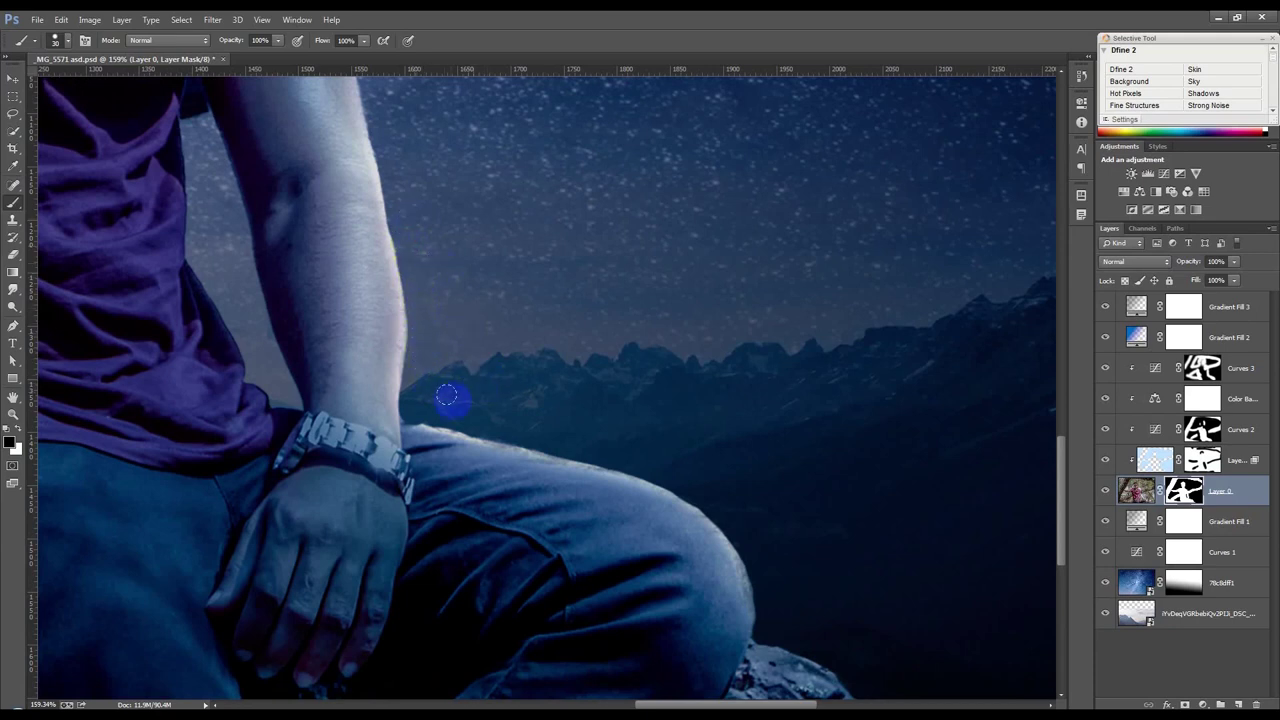
pyautogui.moveTo(495, 425); pyautogui.dragTo(670, 467)
pyautogui.moveTo(512, 457)
pyautogui.mouseDown()
pyautogui.moveTo(626, 443)
pyautogui.moveTo(603, 500)
pyautogui.mouseUp()
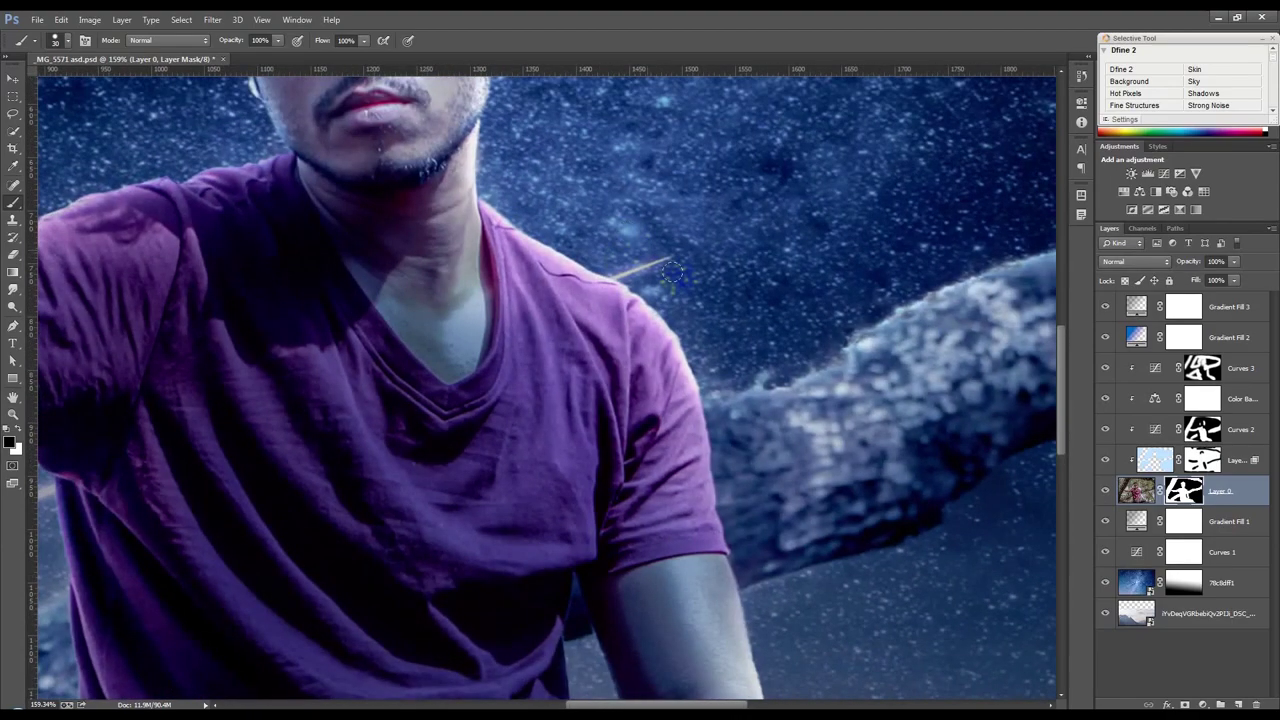
# Step: Touch up Layer 0's mask along the branch edge by the arm and the lower branch
pyautogui.moveTo(390, 140); pyautogui.dragTo(450, 397)
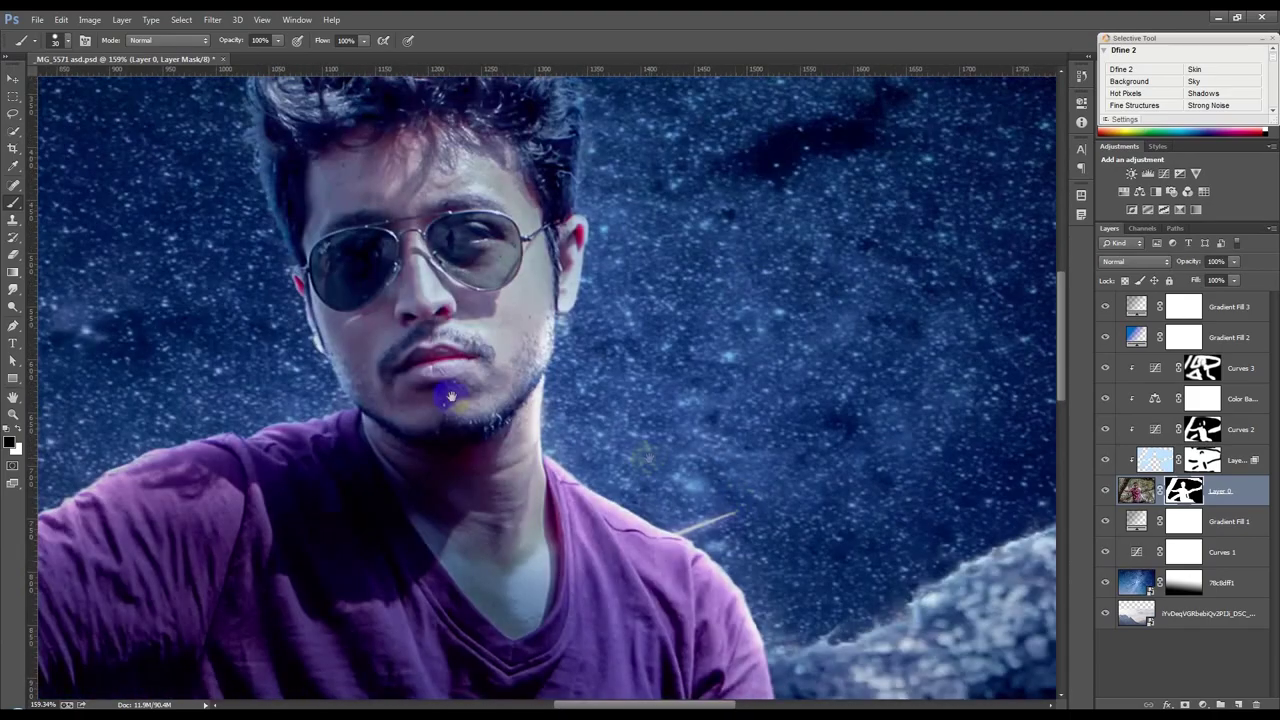
pyautogui.moveTo(293, 362)
pyautogui.mouseDown()
pyautogui.moveTo(378, 432)
pyautogui.moveTo(420, 448)
pyautogui.mouseUp()
pyautogui.moveTo(332, 700); pyautogui.dragTo(528, 363)
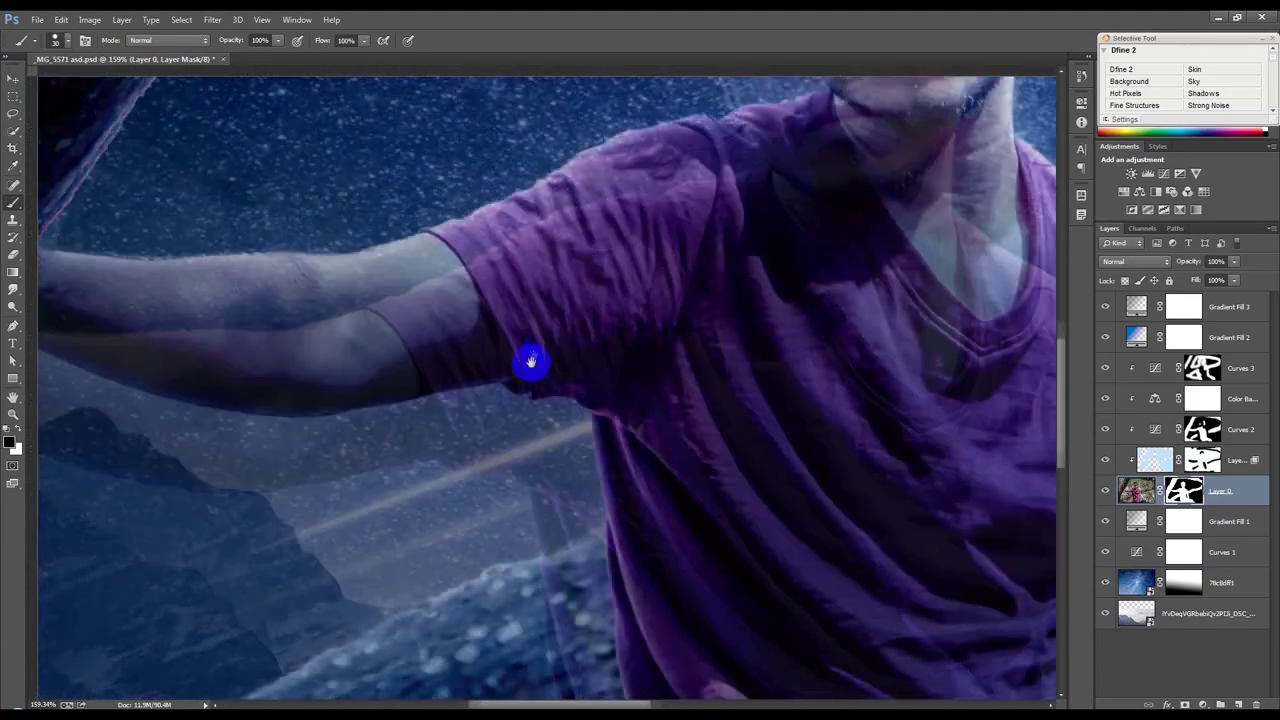
pyautogui.moveTo(442, 448); pyautogui.dragTo(459, 377)
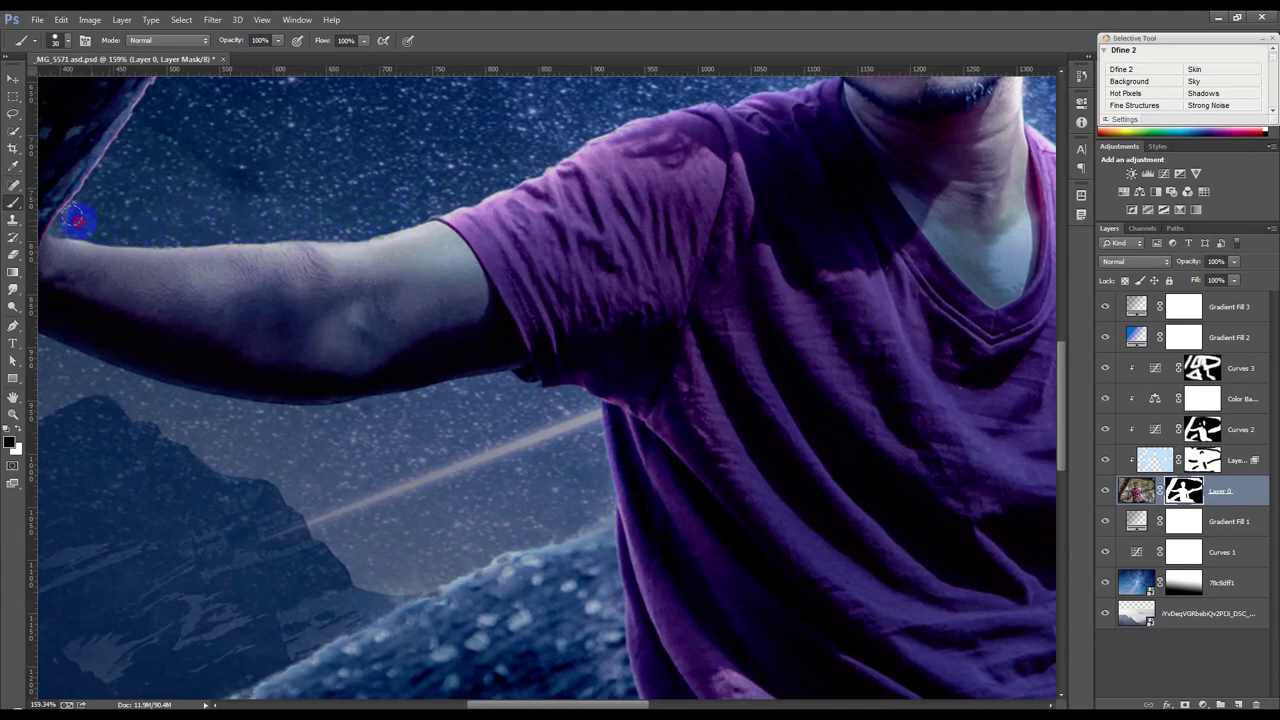
pyautogui.scroll(-3, 232, 277)
pyautogui.moveTo(334, 438)
pyautogui.mouseDown()
pyautogui.moveTo(206, 489)
pyautogui.moveTo(108, 566)
pyautogui.mouseUp()
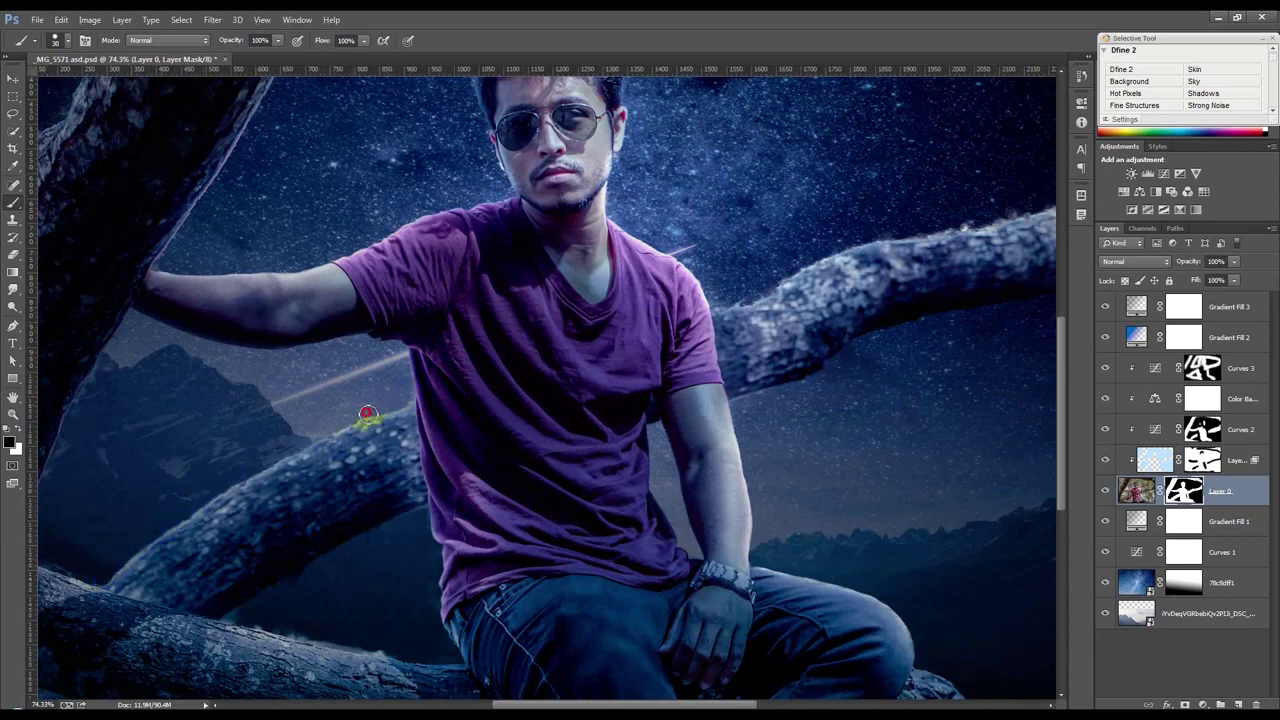
pyautogui.moveTo(368, 680)
pyautogui.mouseDown()
pyautogui.moveTo(414, 651)
pyautogui.moveTo(231, 611)
pyautogui.moveTo(280, 601)
pyautogui.moveTo(400, 531)
pyautogui.moveTo(374, 531)
pyautogui.moveTo(272, 606)
pyautogui.moveTo(240, 611)
pyautogui.moveTo(920, 403)
pyautogui.moveTo(537, 606)
pyautogui.mouseUp()
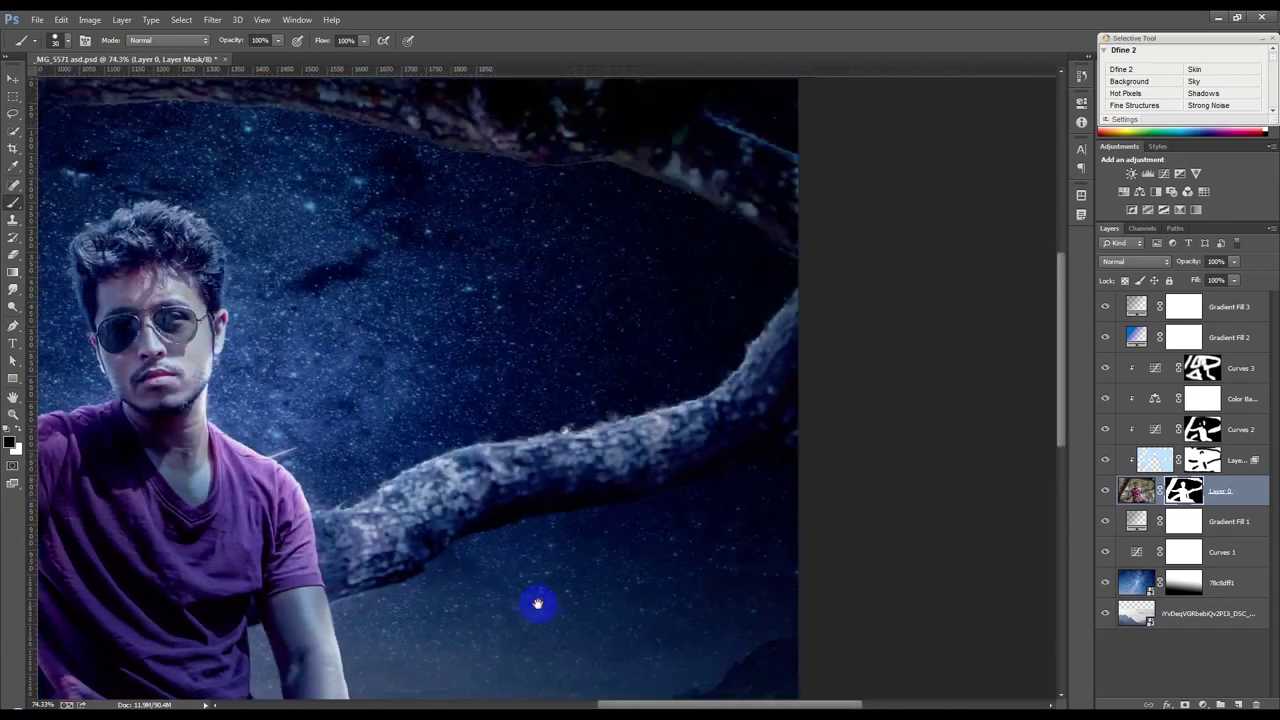
# Step: Refine the mask along the upper branch edges and down the left trunk edge
pyautogui.moveTo(729, 343)
pyautogui.mouseDown()
pyautogui.moveTo(624, 410)
pyautogui.moveTo(406, 466)
pyautogui.moveTo(609, 397)
pyautogui.moveTo(580, 417)
pyautogui.moveTo(705, 387)
pyautogui.moveTo(766, 303)
pyautogui.moveTo(729, 360)
pyautogui.moveTo(681, 397)
pyautogui.moveTo(543, 428)
pyautogui.mouseUp()
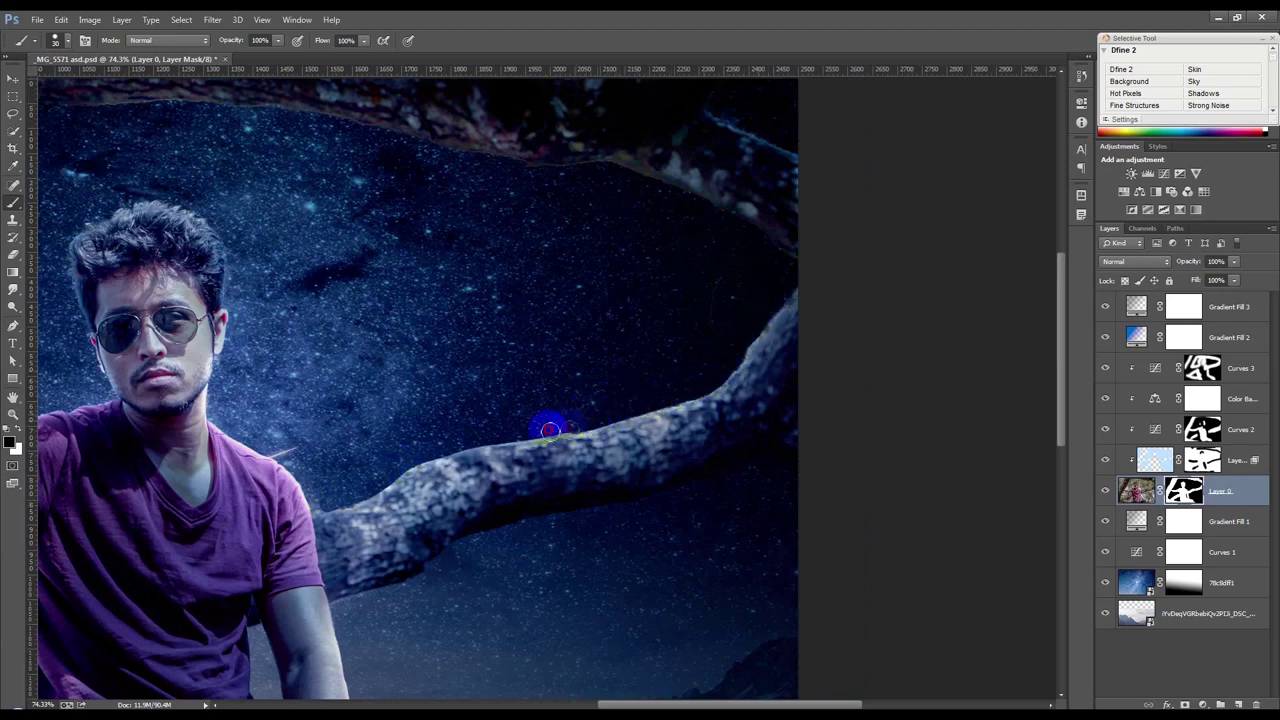
pyautogui.moveTo(800, 149); pyautogui.dragTo(751, 121)
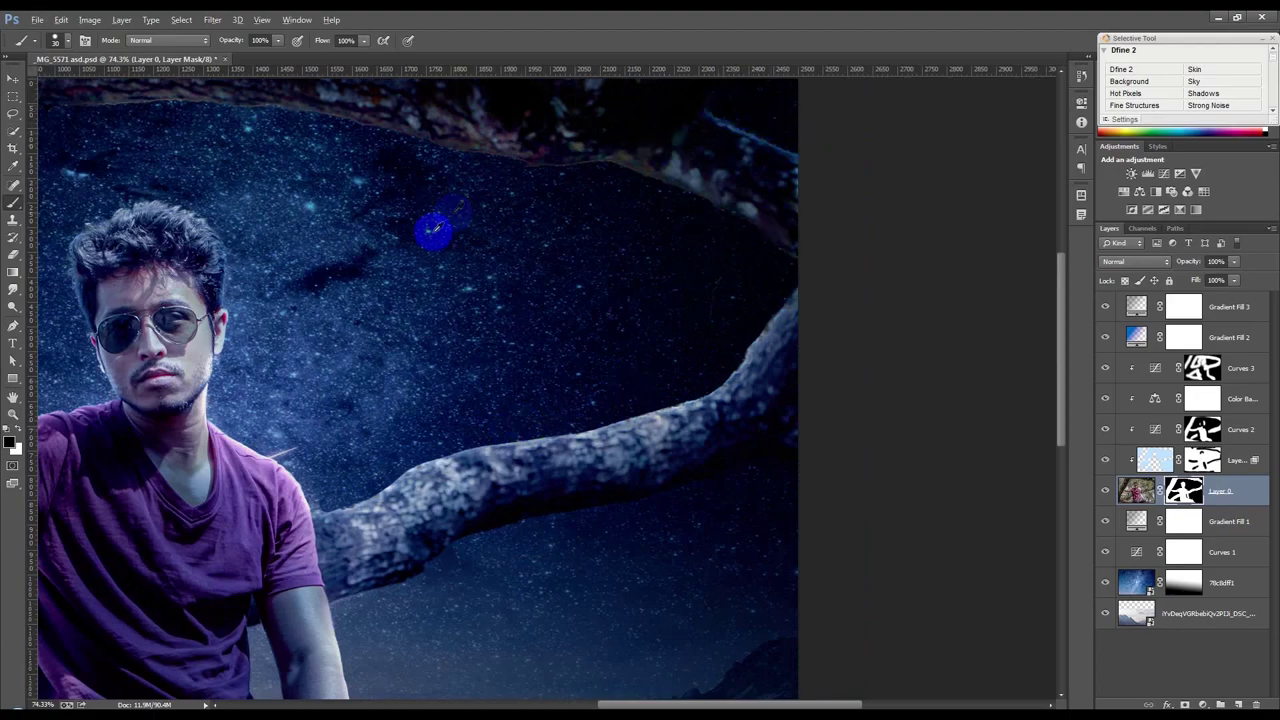
pyautogui.scroll(-3, 434, 235)
pyautogui.scroll(1, 268, 305)
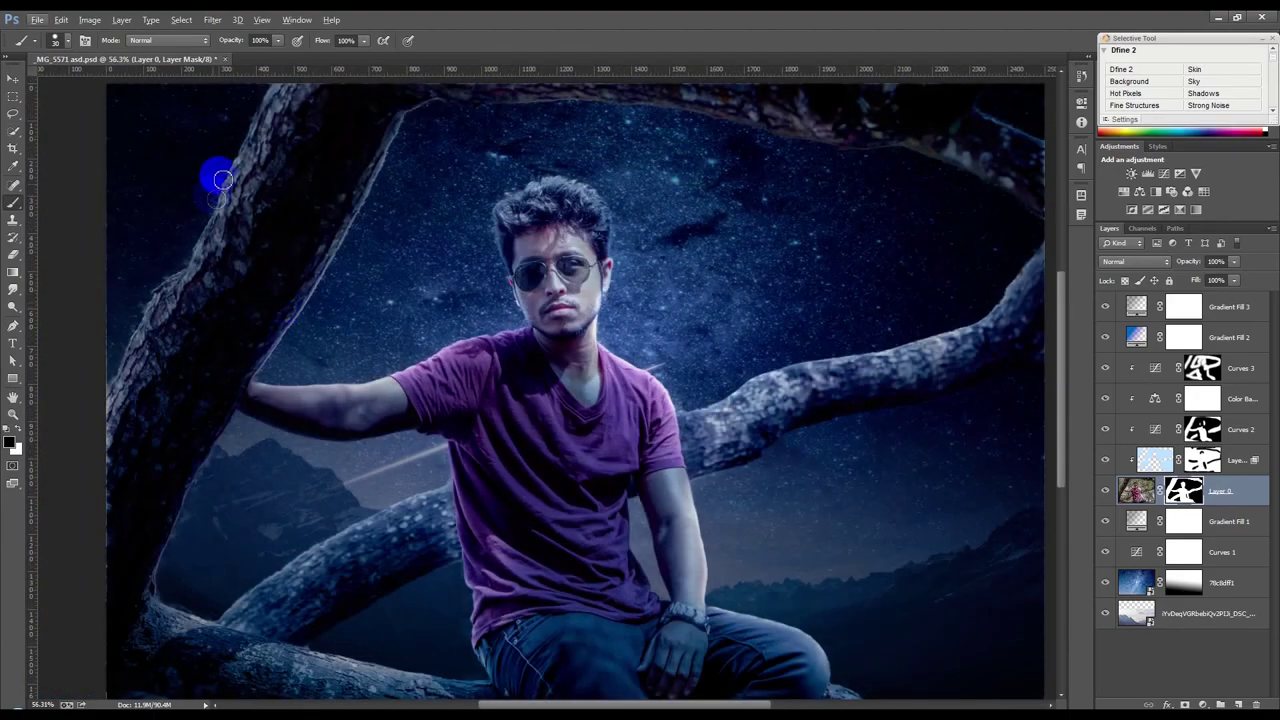
pyautogui.moveTo(212, 204)
pyautogui.mouseDown()
pyautogui.moveTo(143, 311)
pyautogui.moveTo(242, 430)
pyautogui.mouseUp()
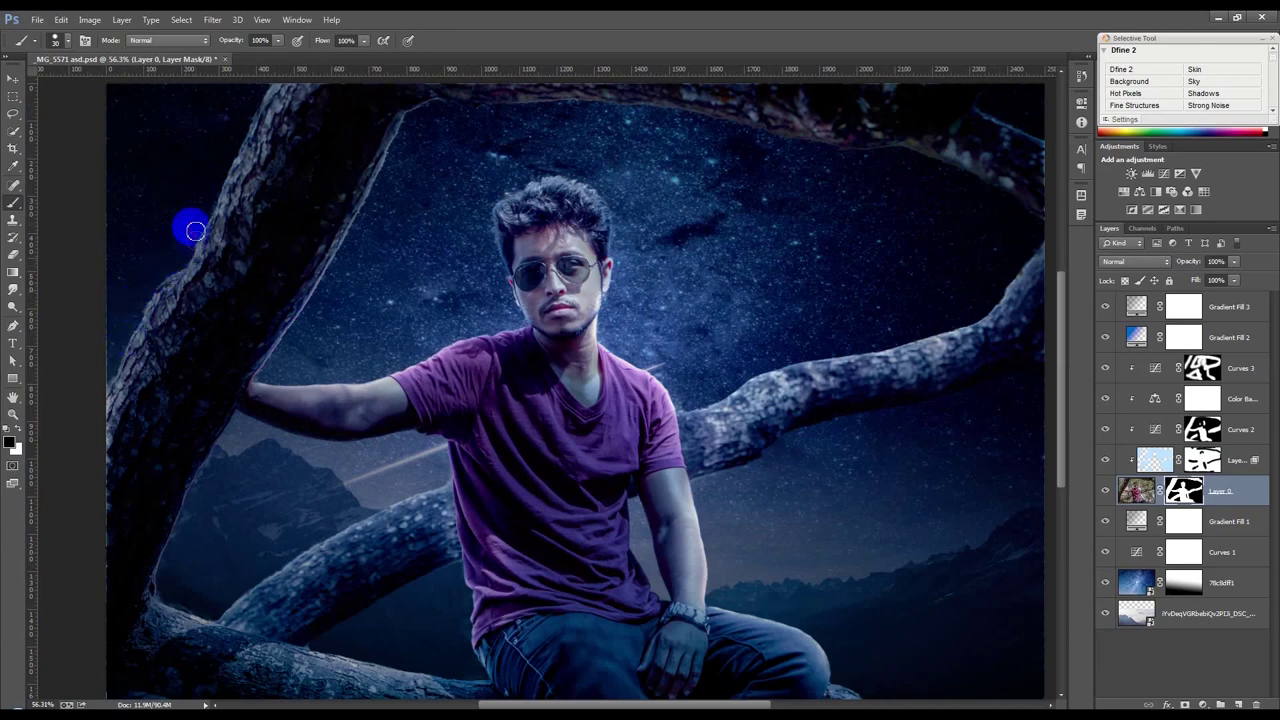
pyautogui.moveTo(234, 450); pyautogui.dragTo(214, 517)
pyautogui.scroll(-2, 240, 472)
pyautogui.scroll(2, 371, 443)
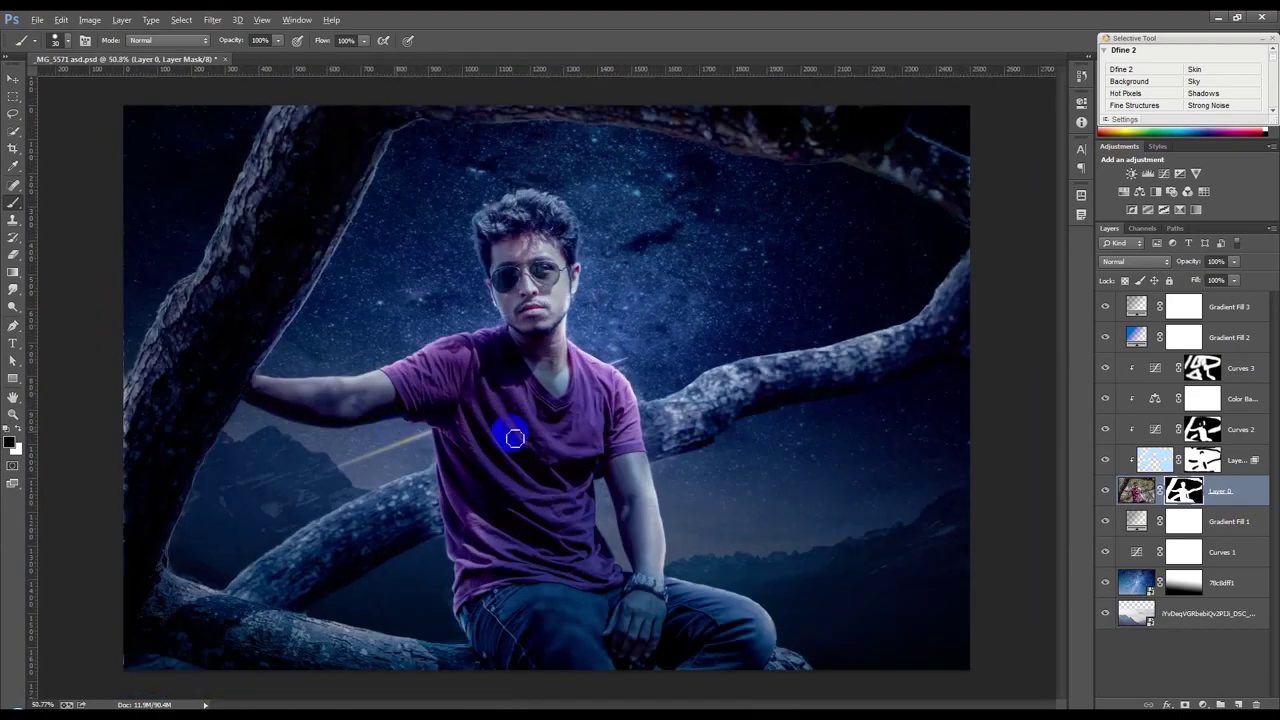
pyautogui.rightClick(1260, 486)
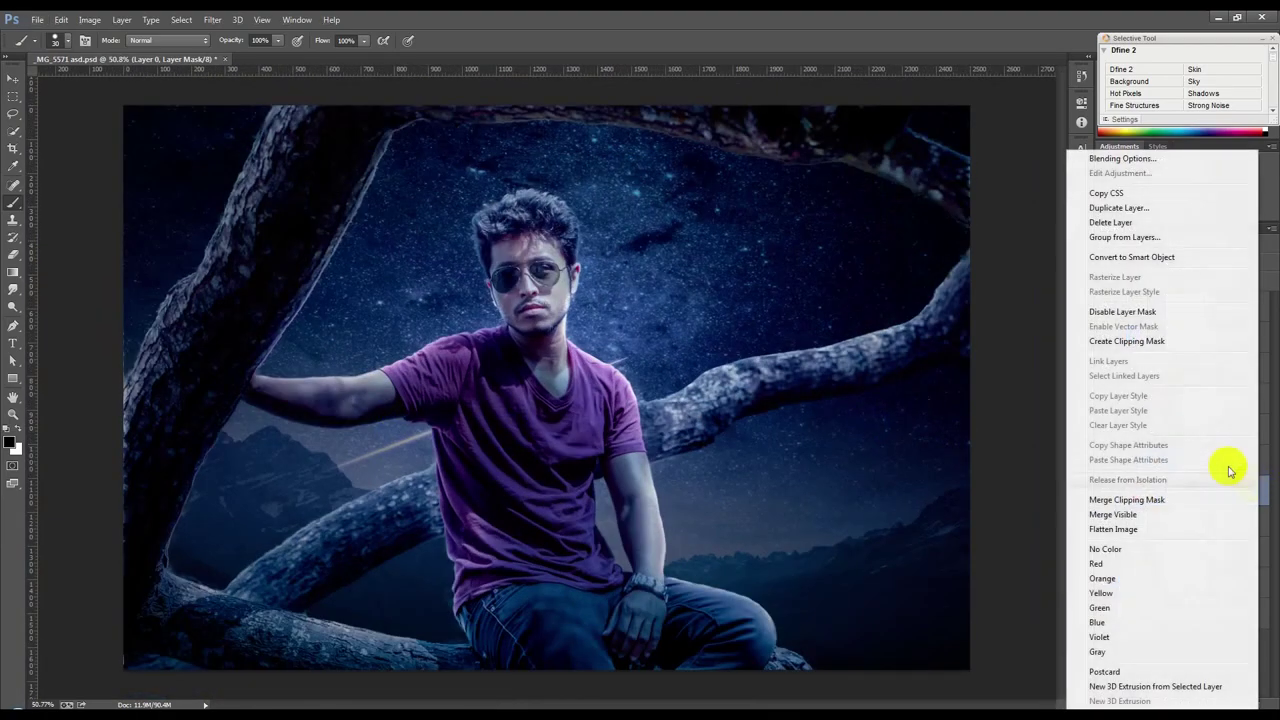
# Step: Convert Layer 0 to a Smart Object, then rasterize it
pyautogui.click(1146, 257)
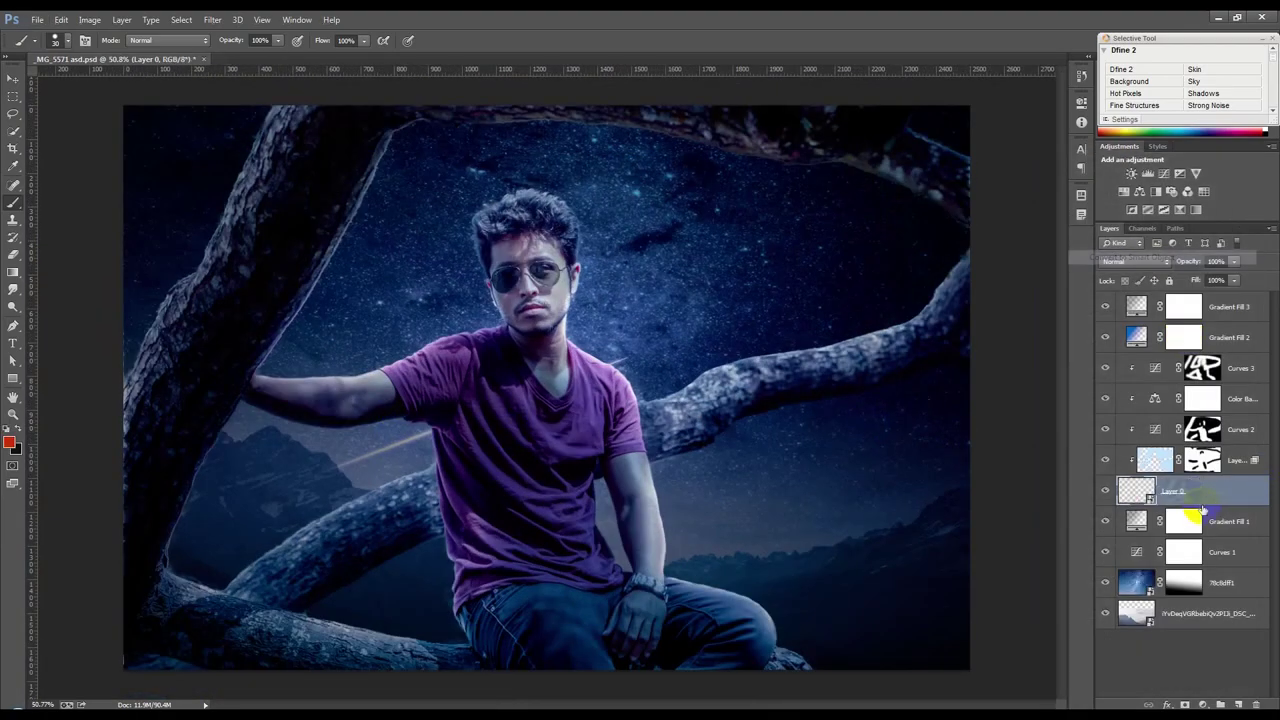
pyautogui.rightClick(1218, 490)
pyautogui.click(1058, 320)
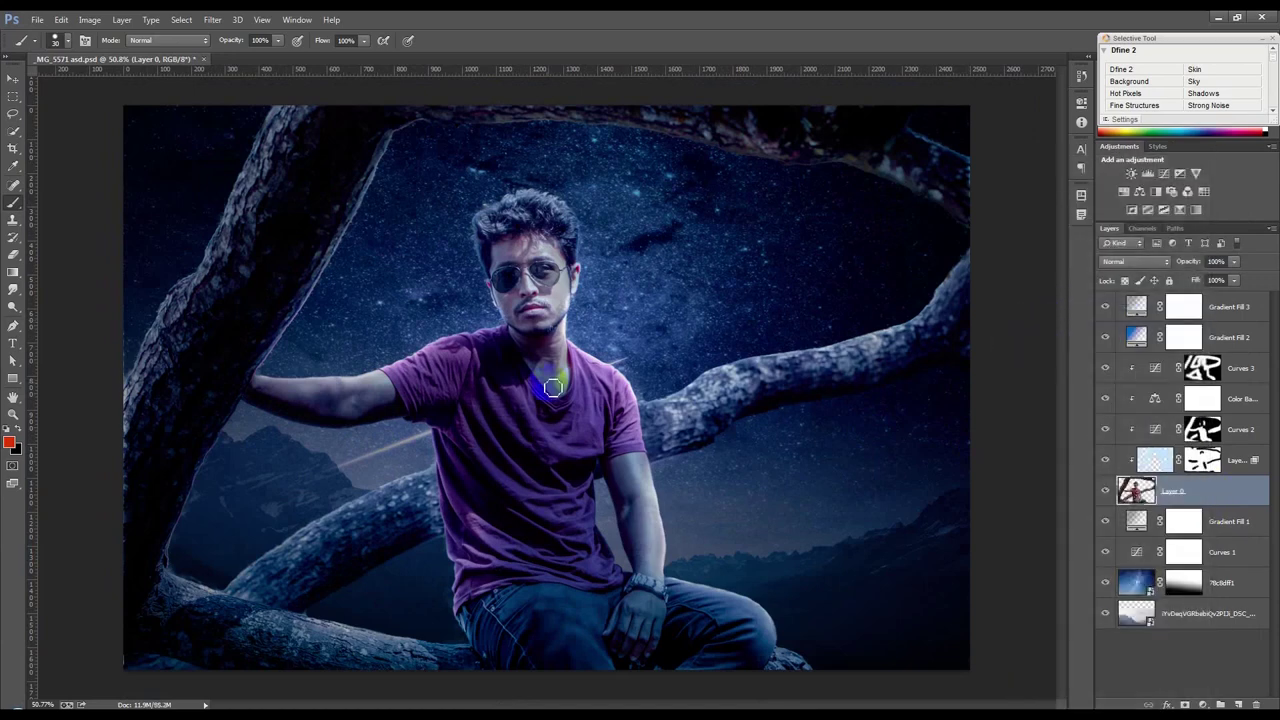
# Step: Set up the Blur Tool at 50% strength with a 121 px brush
pyautogui.click(12, 304)
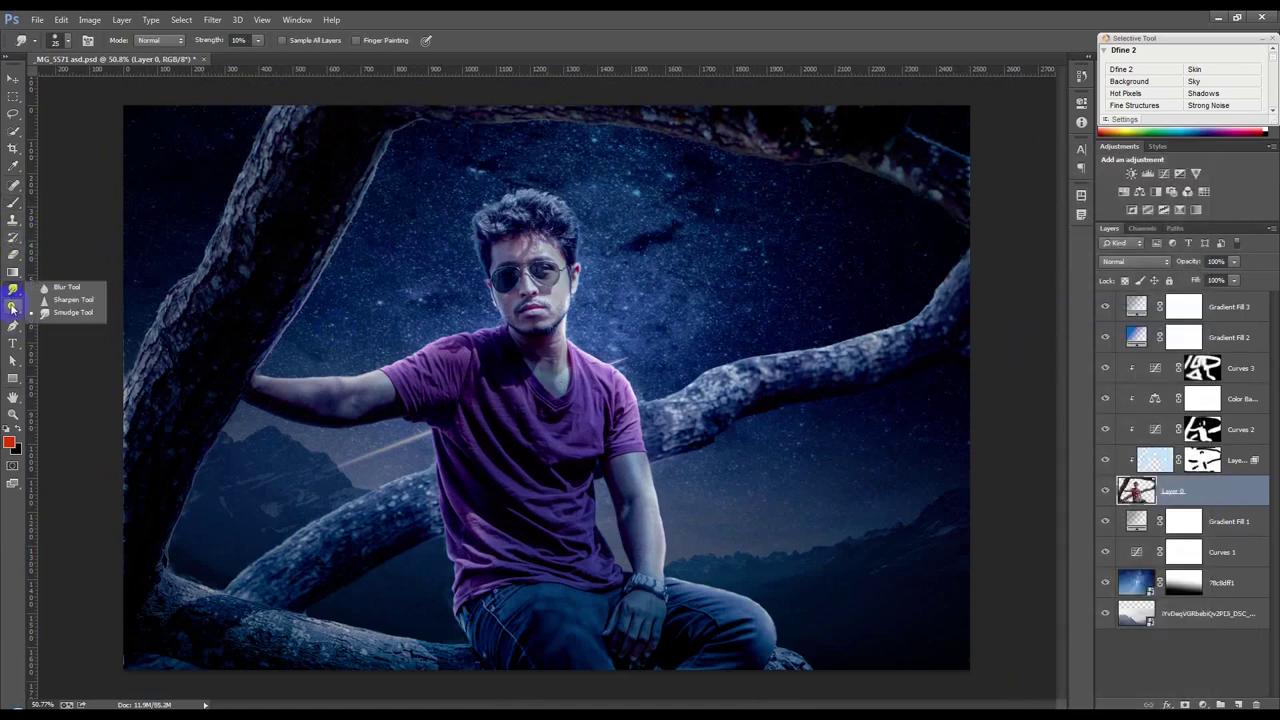
pyautogui.click(64, 287)
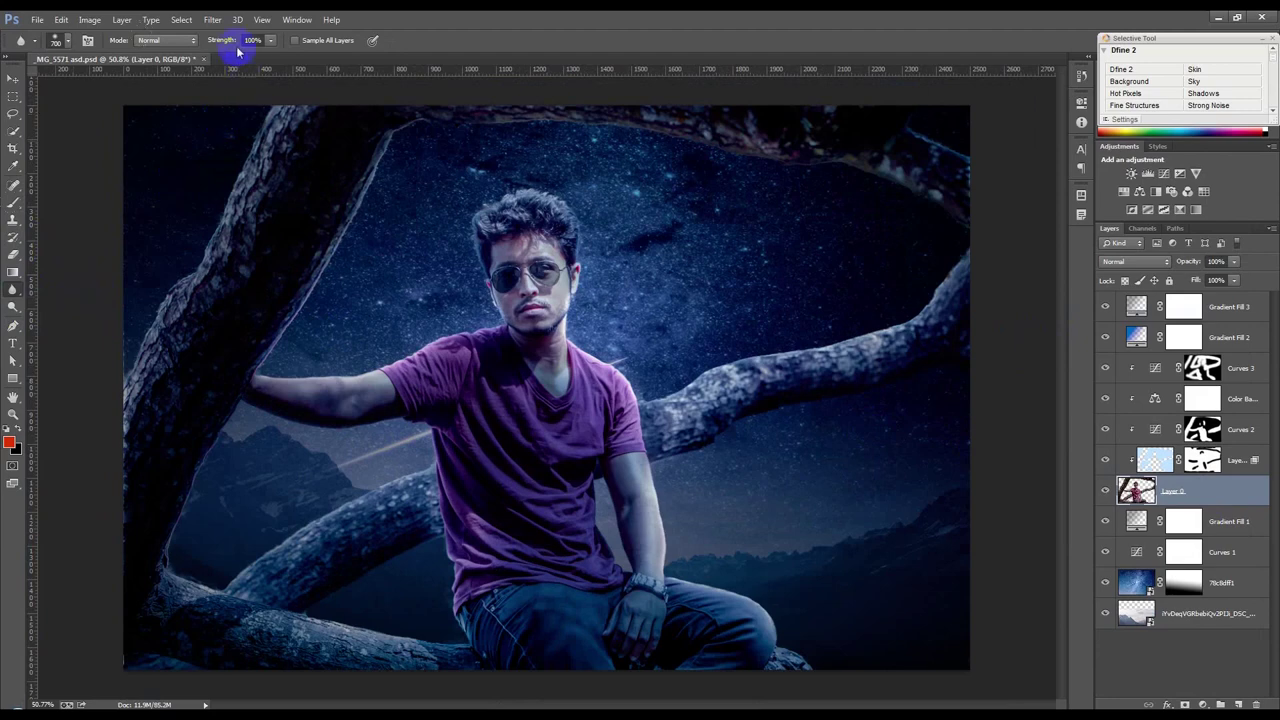
pyautogui.write('50')
pyautogui.rightClick(397, 233)
pyautogui.moveTo(515, 263); pyautogui.dragTo(491, 266)
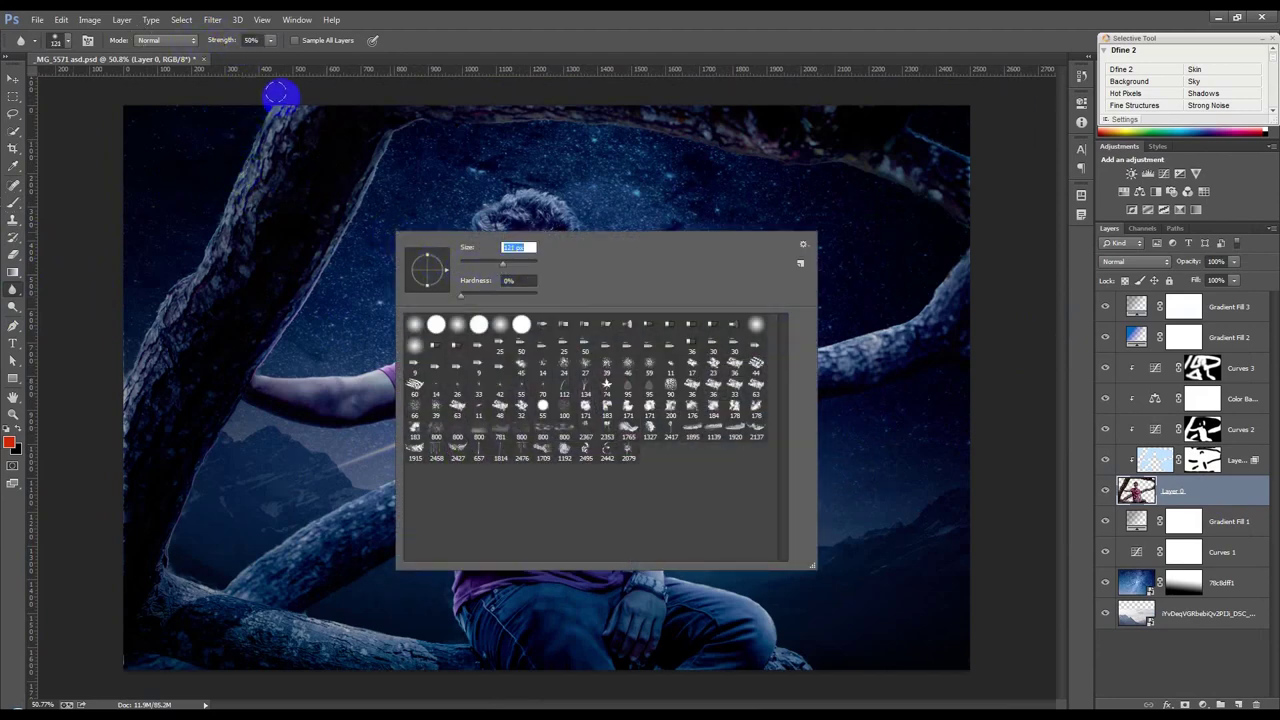
pyautogui.click(245, 140)
# Step: Soften the edges of the left trunk, rock, lower branch and the man's arm
pyautogui.moveTo(224, 218); pyautogui.dragTo(180, 285)
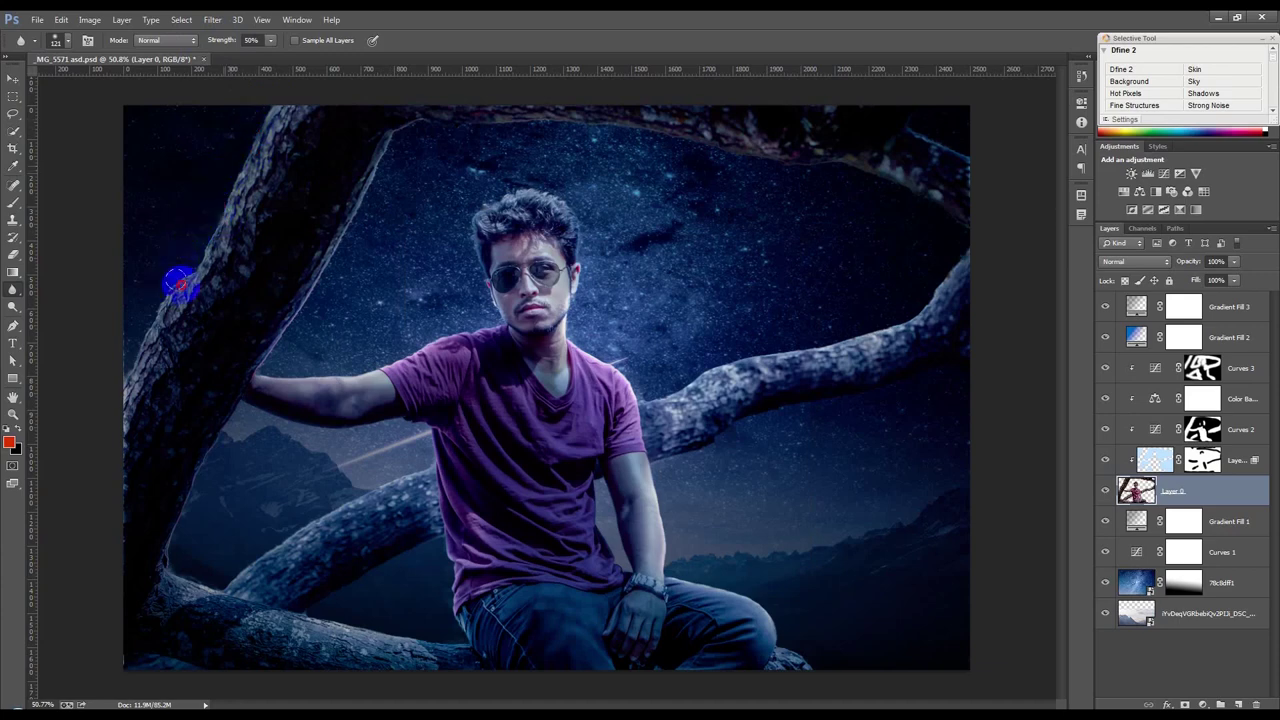
pyautogui.moveTo(115, 398)
pyautogui.mouseDown()
pyautogui.moveTo(120, 340)
pyautogui.moveTo(246, 263)
pyautogui.moveTo(290, 307)
pyautogui.moveTo(407, 137)
pyautogui.moveTo(580, 108)
pyautogui.moveTo(590, 135)
pyautogui.moveTo(796, 170)
pyautogui.moveTo(949, 219)
pyautogui.moveTo(979, 160)
pyautogui.moveTo(950, 270)
pyautogui.moveTo(908, 309)
pyautogui.moveTo(704, 362)
pyautogui.mouseUp()
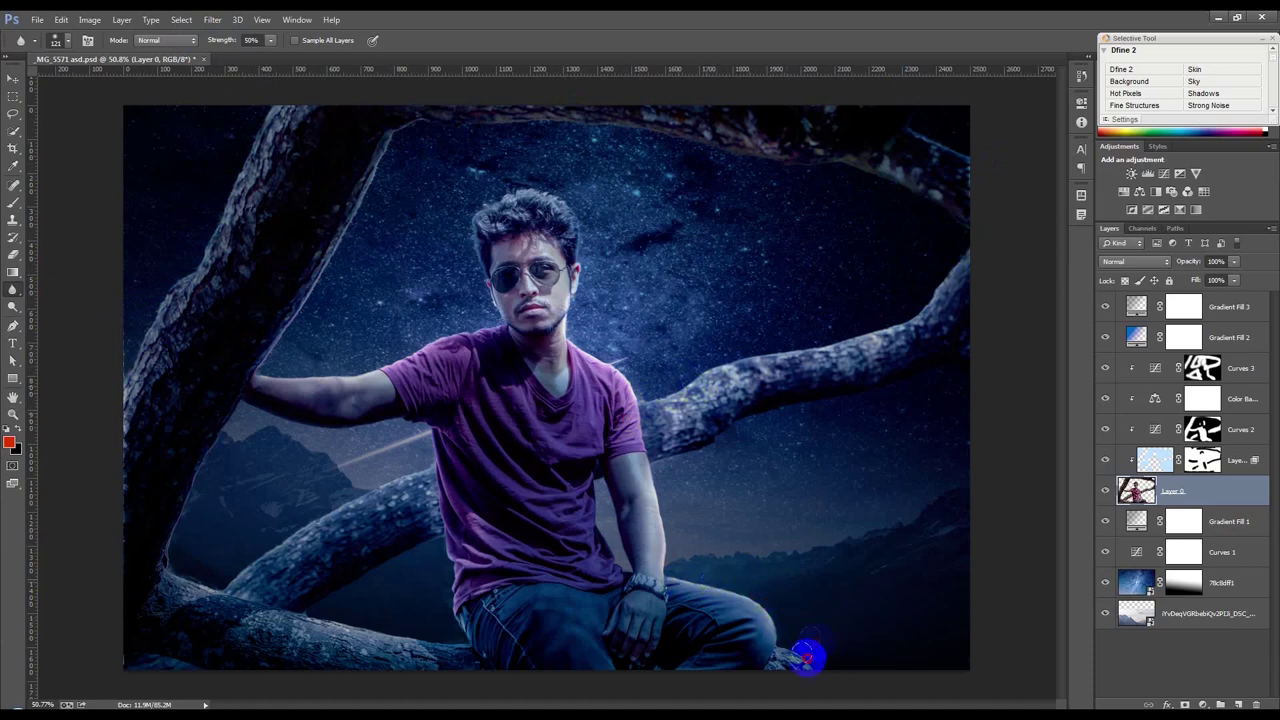
pyautogui.moveTo(803, 660); pyautogui.dragTo(790, 645)
pyautogui.moveTo(354, 614); pyautogui.dragTo(318, 615)
pyautogui.moveTo(213, 572); pyautogui.dragTo(344, 498)
pyautogui.moveTo(344, 424); pyautogui.dragTo(229, 403)
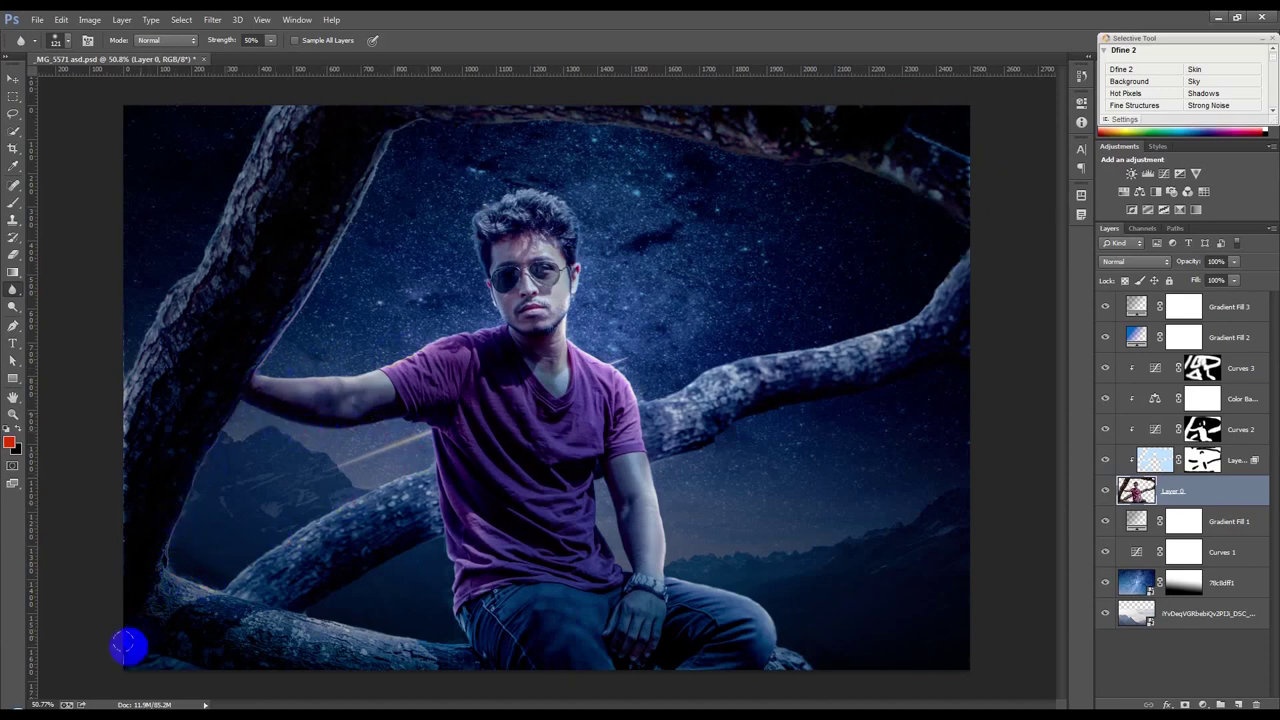
pyautogui.scroll(-2, 390, 622)
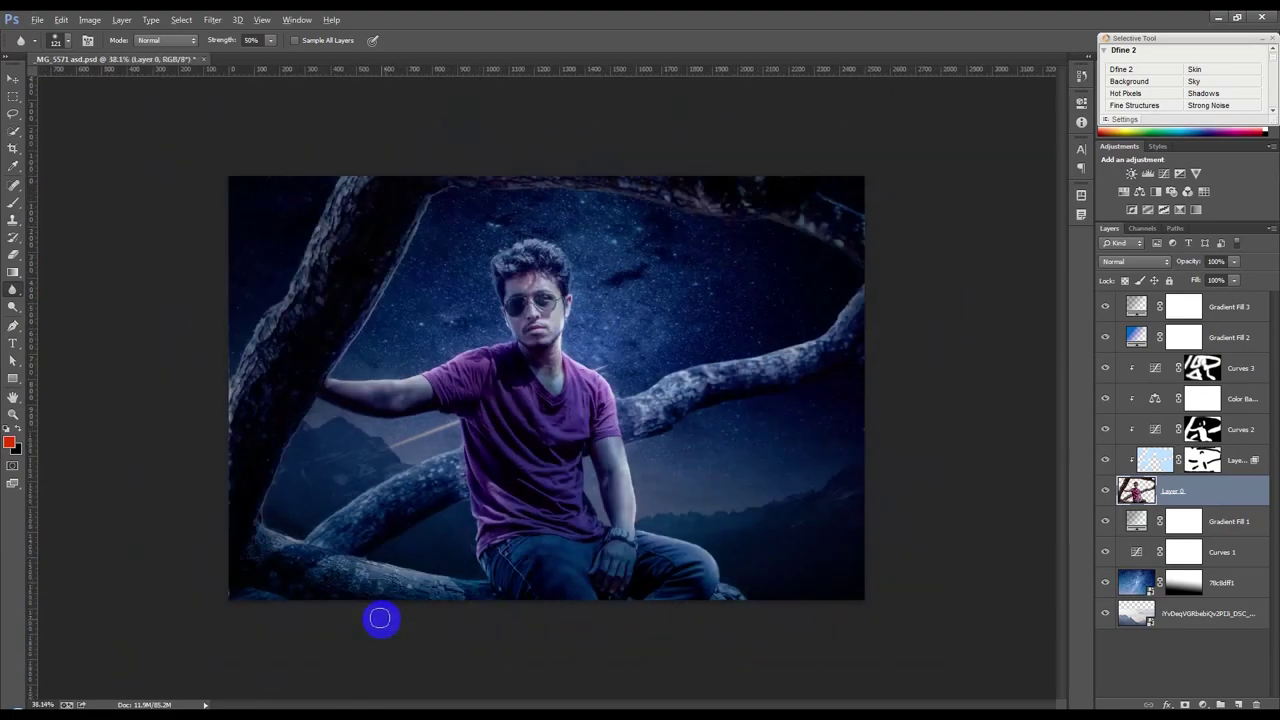
pyautogui.click(12, 78)
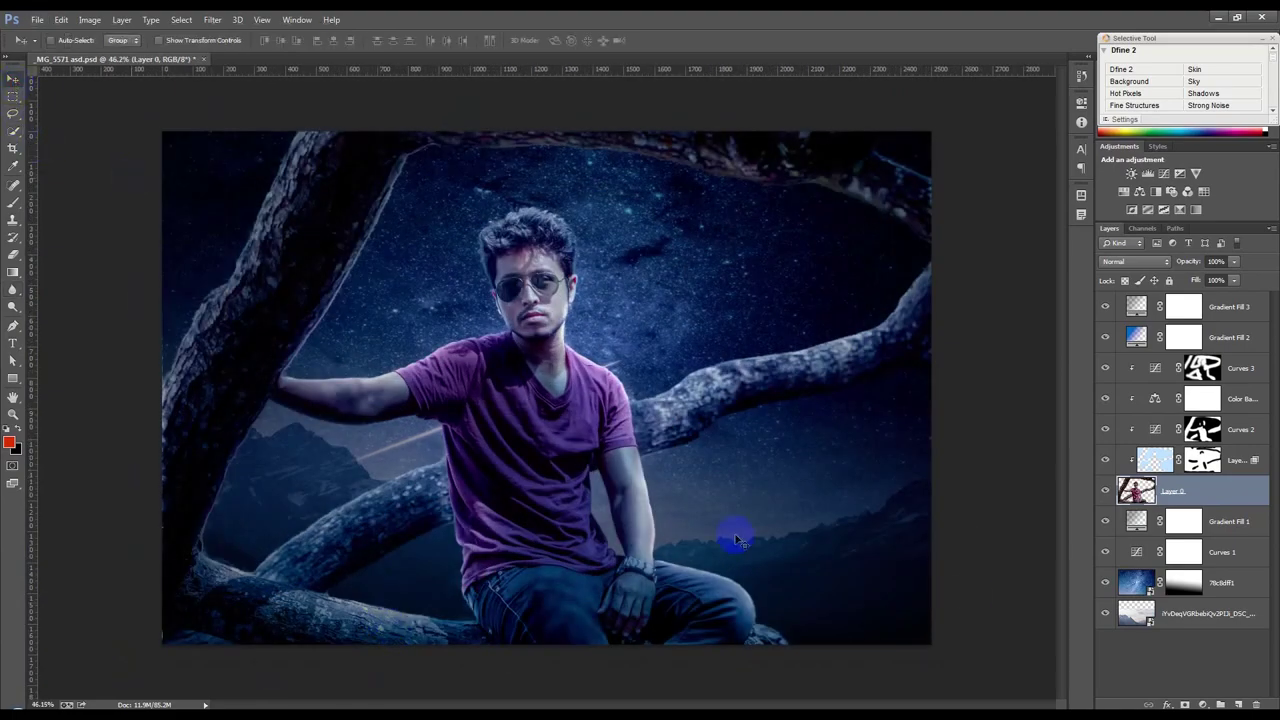
# Step: Rearrange the Gradient Fill masks and add a new empty layer above Curves 3
pyautogui.moveTo(1192, 330); pyautogui.dragTo(1186, 338)
pyautogui.click(1232, 307)
pyautogui.click(1205, 370)
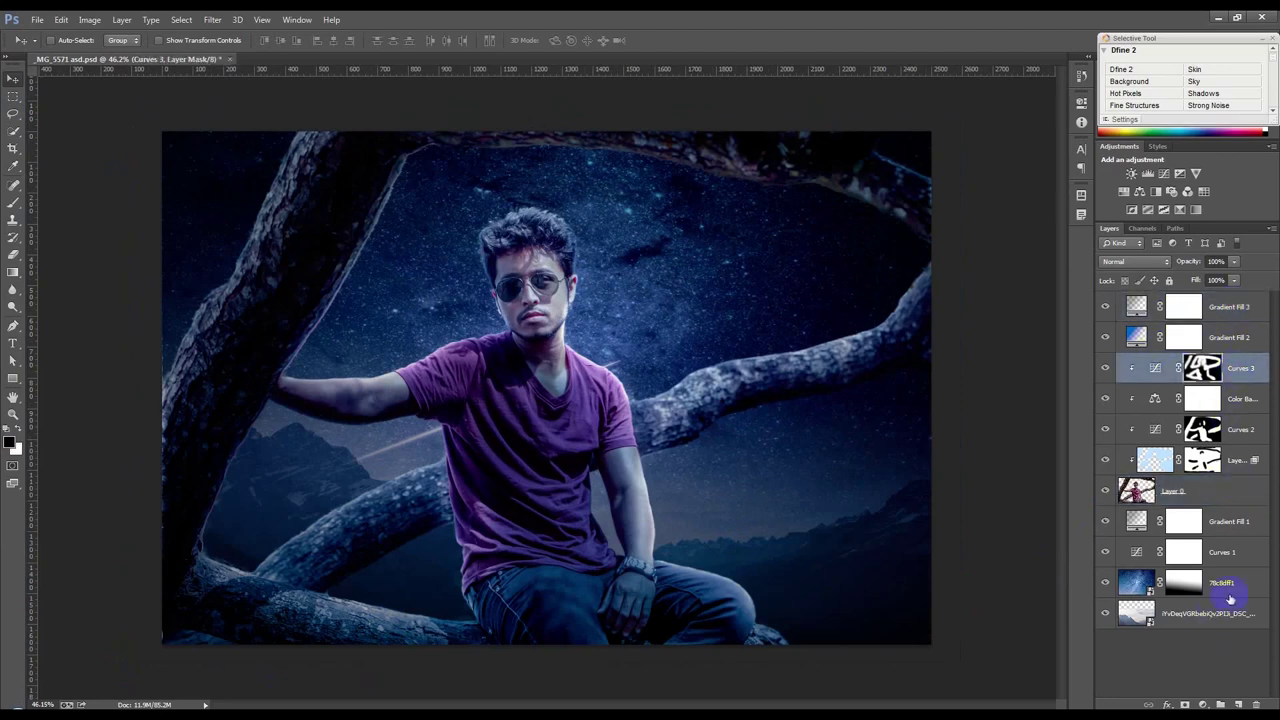
pyautogui.click(1238, 703)
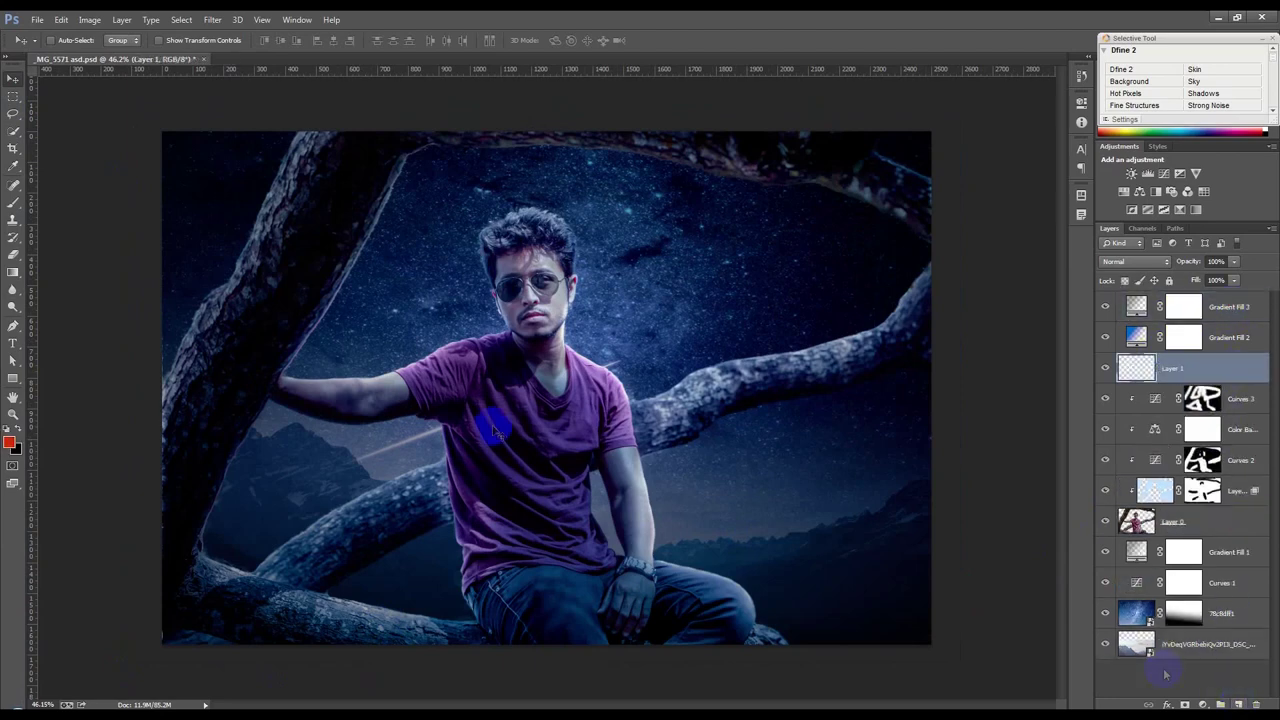
# Step: Set the foreground colour to a blue sampled from the sky
pyautogui.click(10, 442)
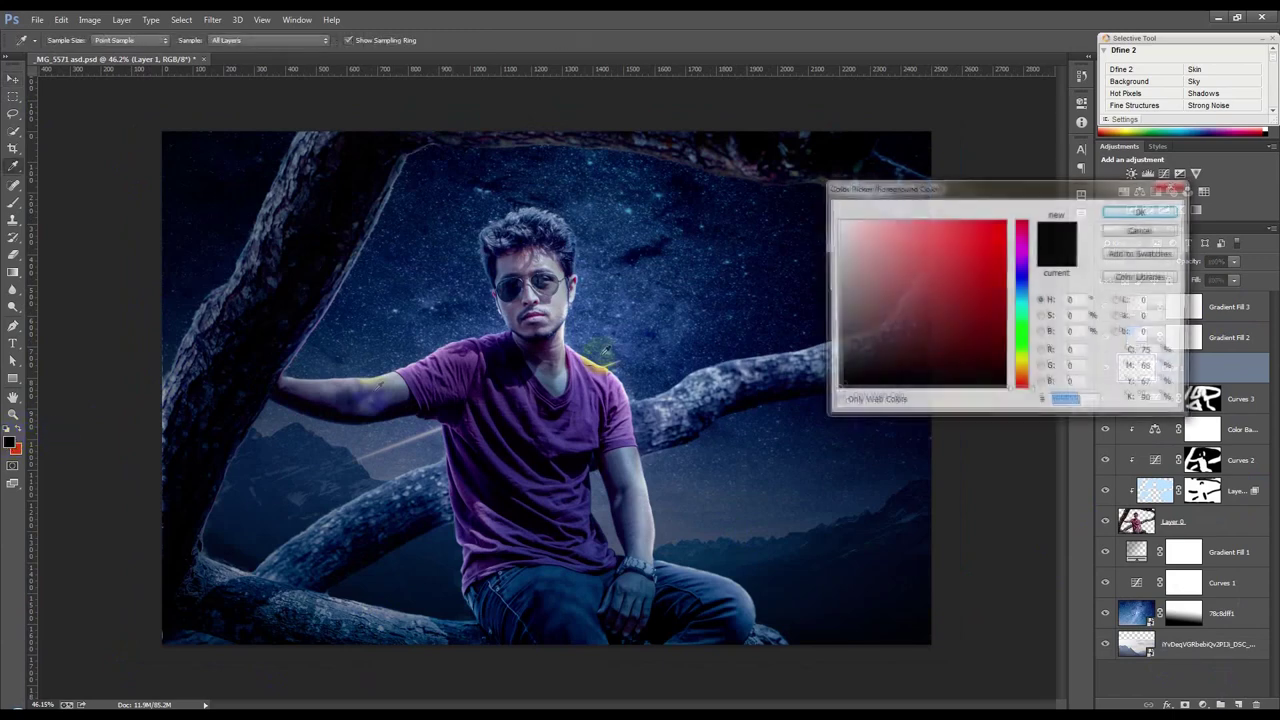
pyautogui.click(652, 519)
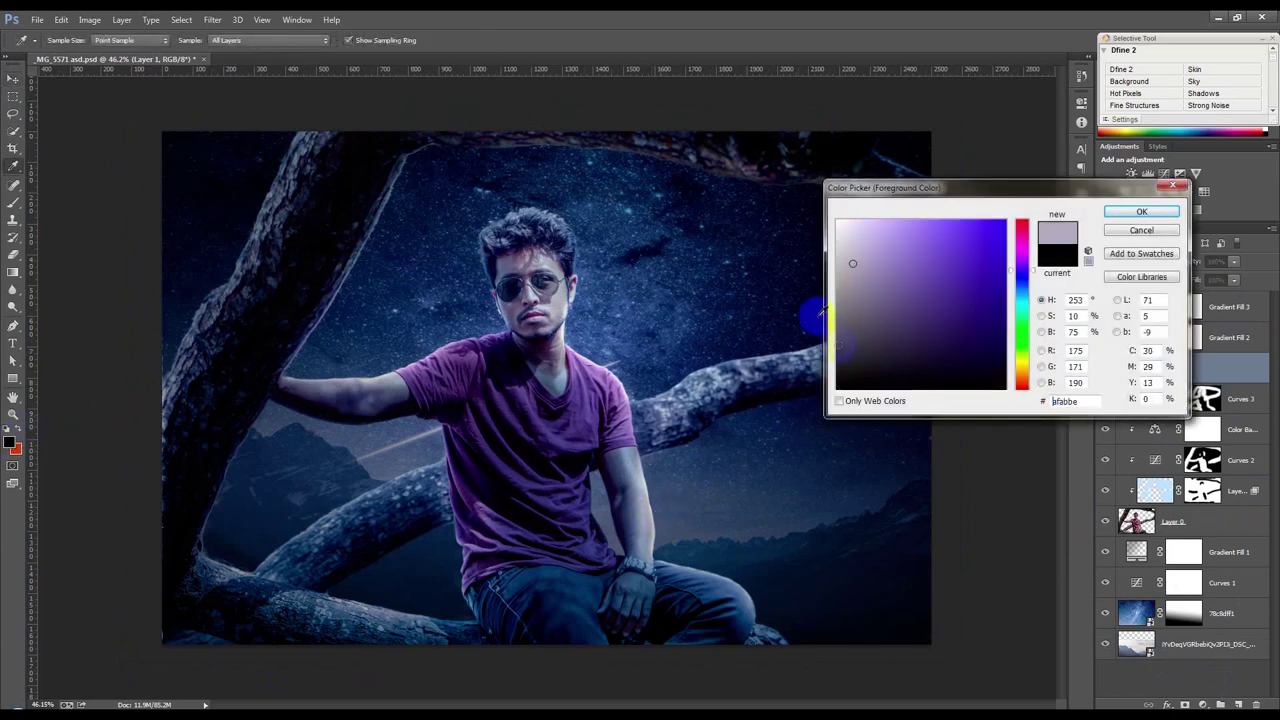
pyautogui.click(630, 208)
pyautogui.click(1129, 218)
# Step: Paint a soft cyan glow dab beside the man's head, undoing stray strokes
pyautogui.click(13, 201)
pyautogui.moveTo(497, 355); pyautogui.dragTo(611, 361)
pyautogui.hotkey('ctrl', 'z')
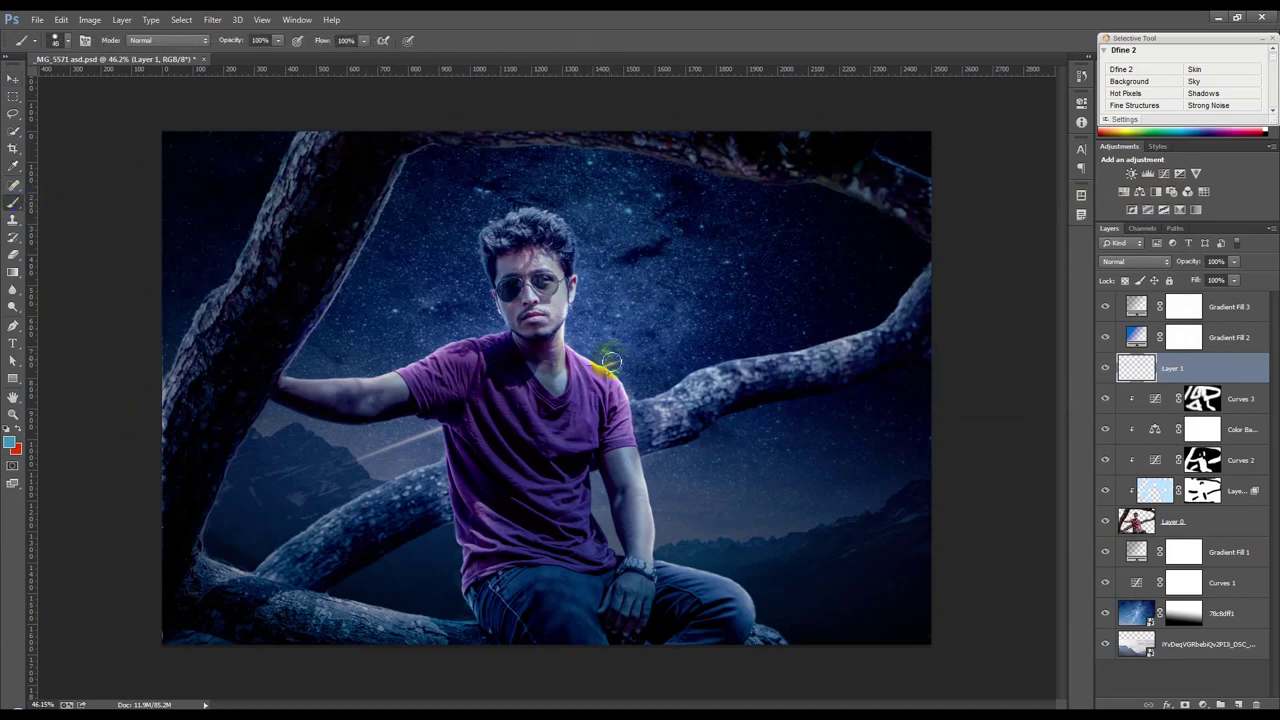
pyautogui.click(606, 322)
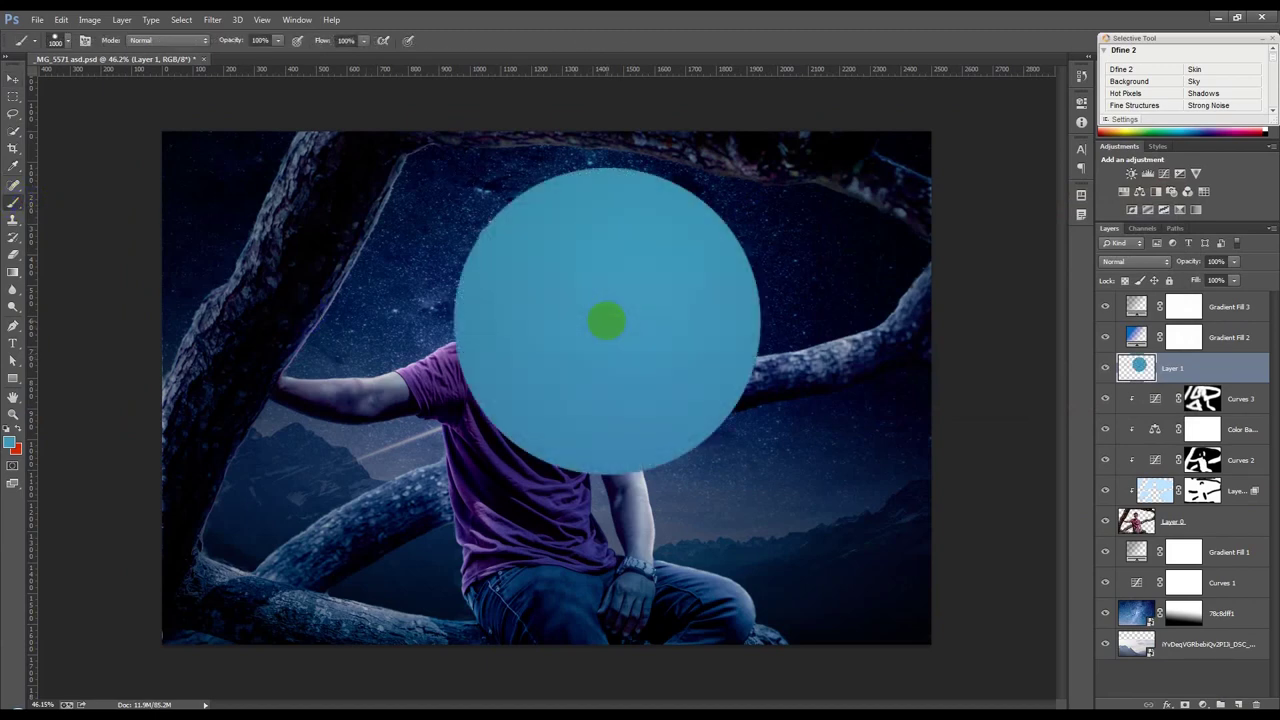
pyautogui.hotkey('ctrl', 'z')
pyautogui.rightClick(612, 324)
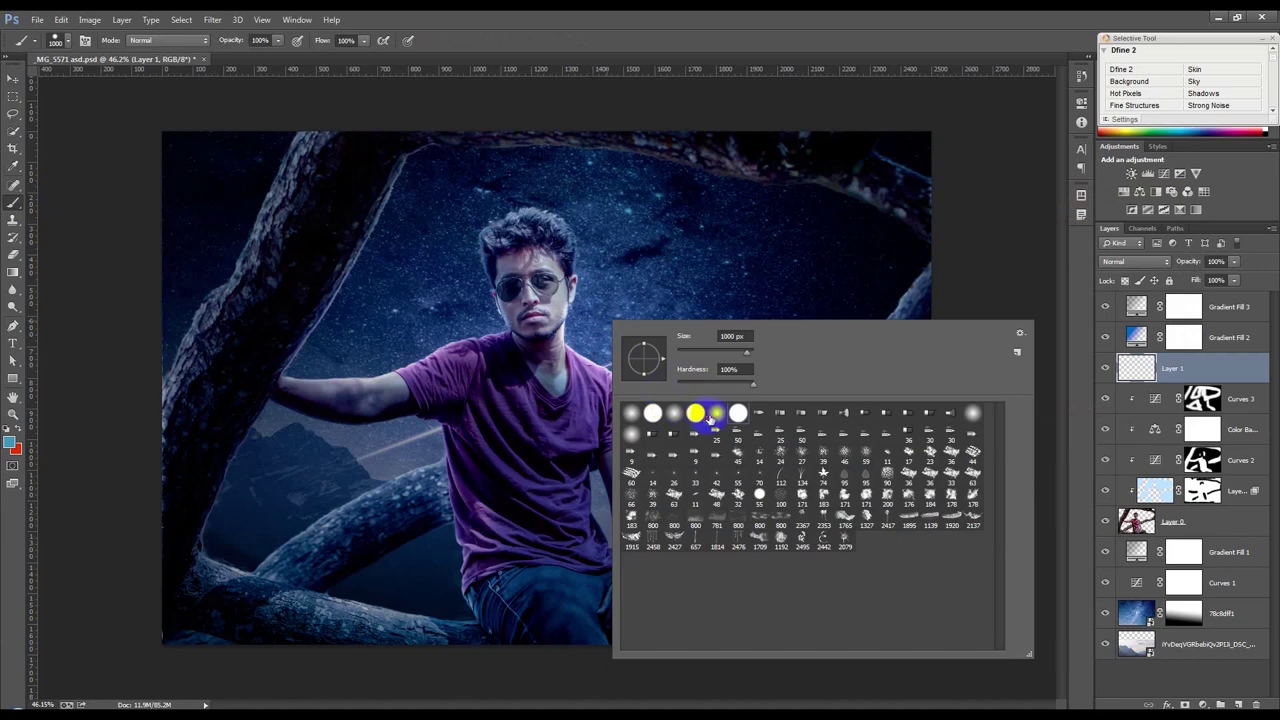
pyautogui.press('Return')
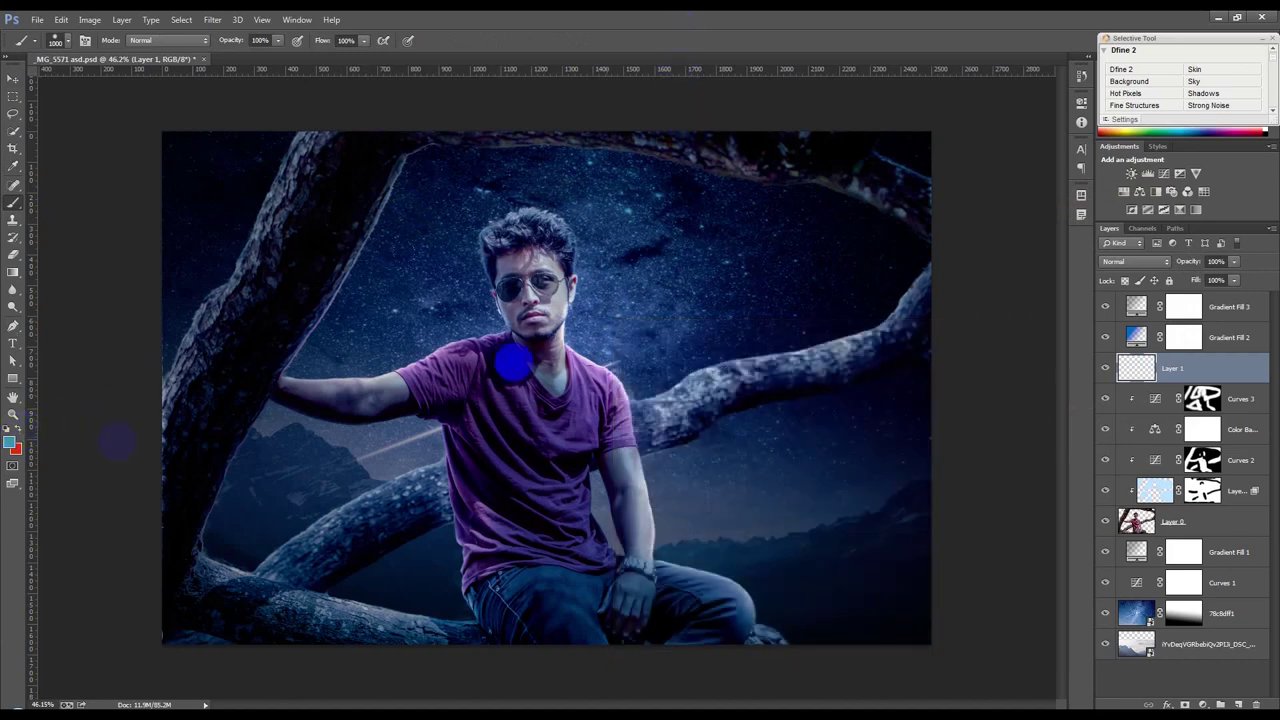
pyautogui.click(601, 317)
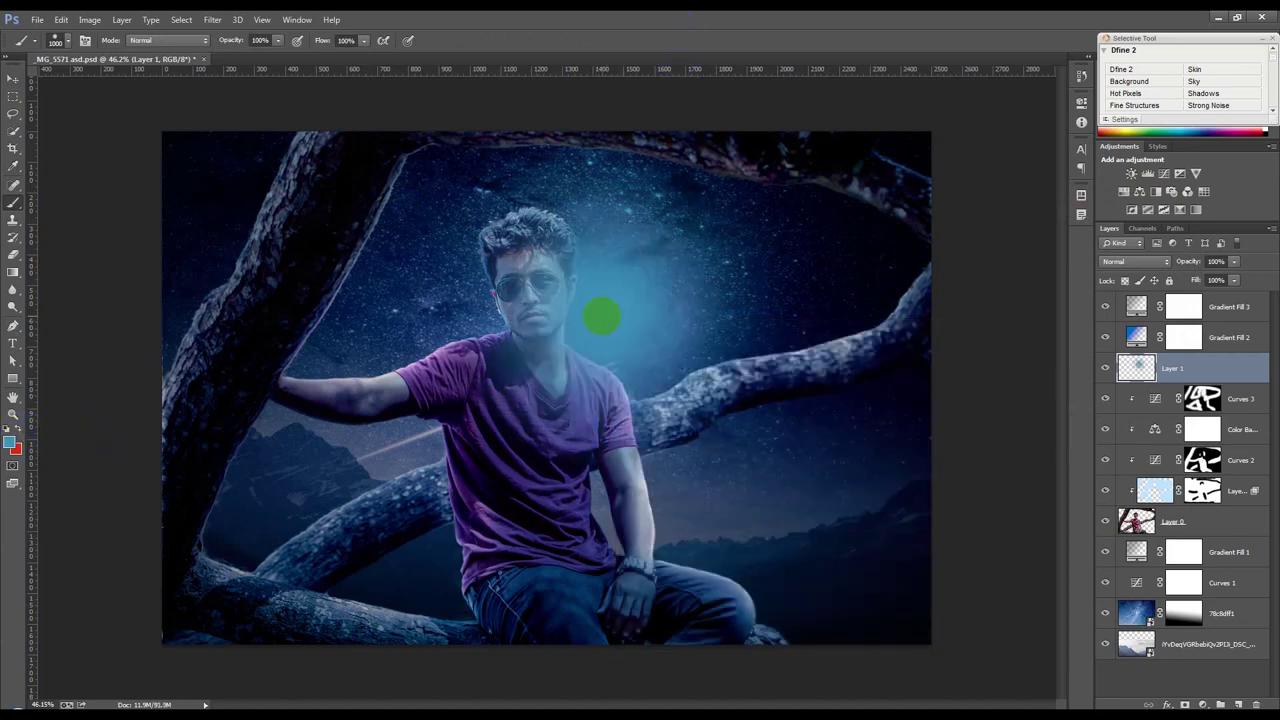
pyautogui.click(601, 317)
pyautogui.hotkey('ctrl', 'z')
# Step: Paint a white glow dab beside the head and set Layer 1 to Screen blend mode
pyautogui.click(8, 428)
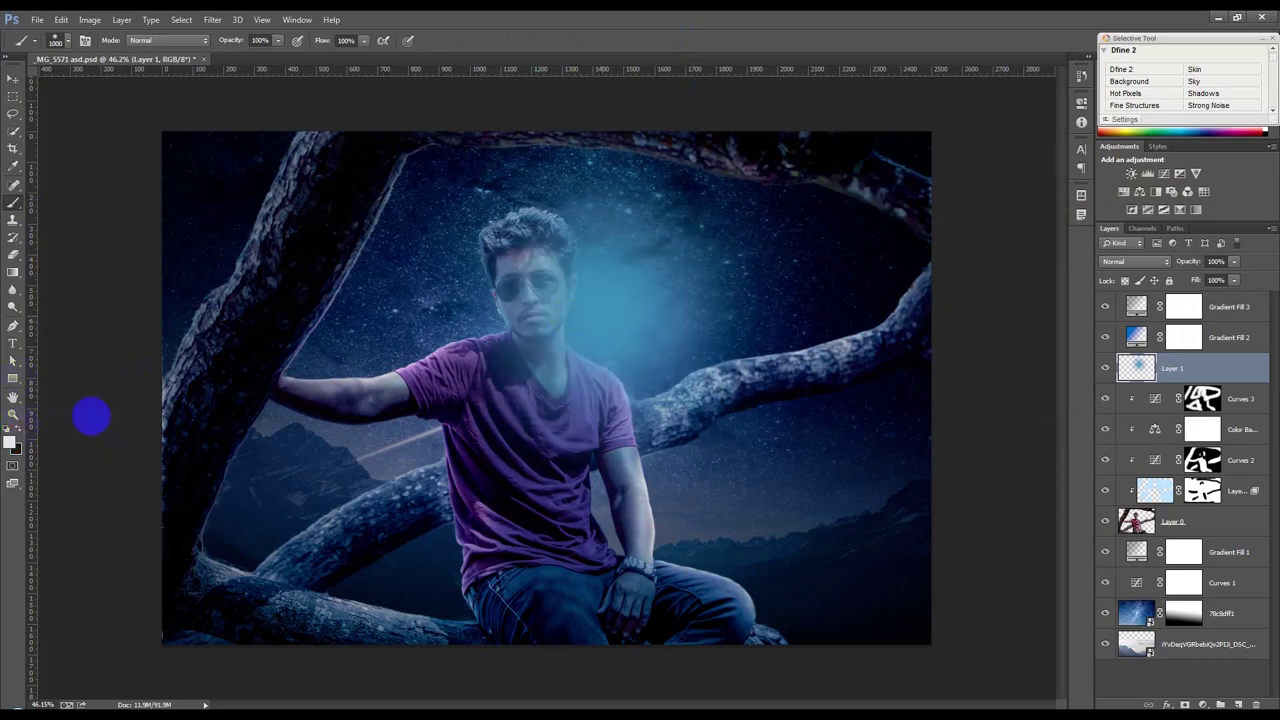
pyautogui.press('x')
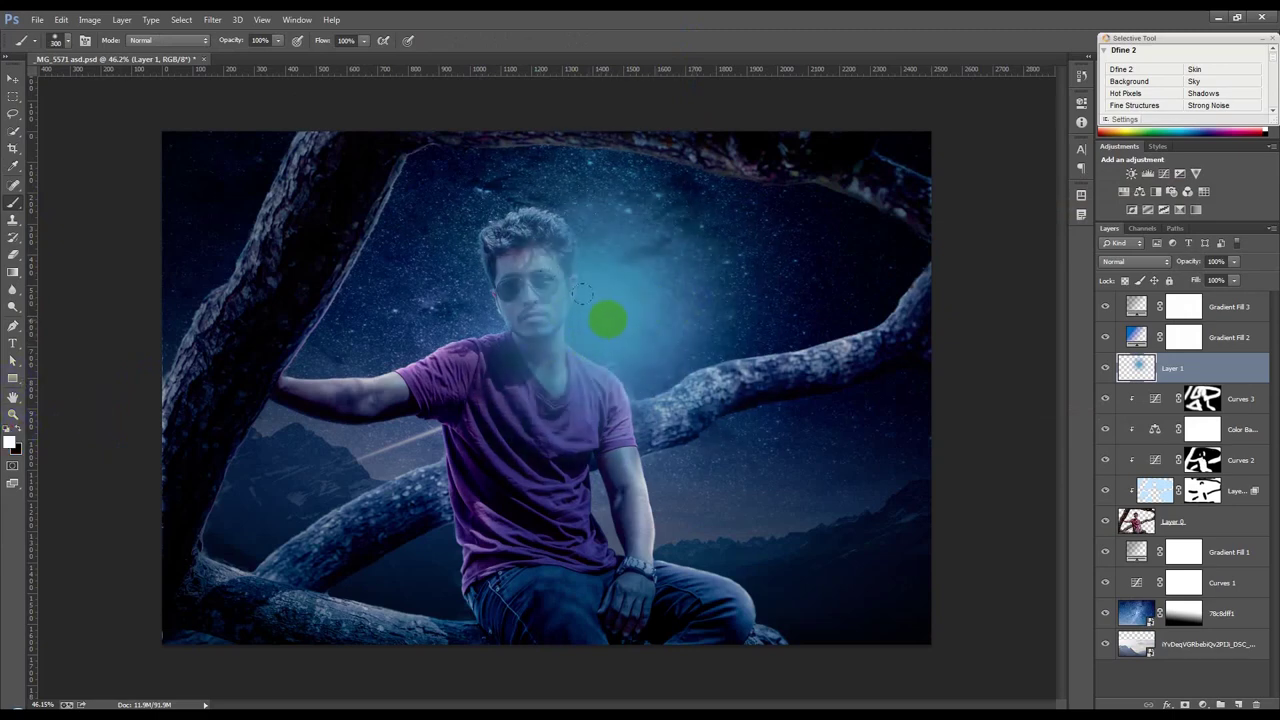
pyautogui.click(605, 318)
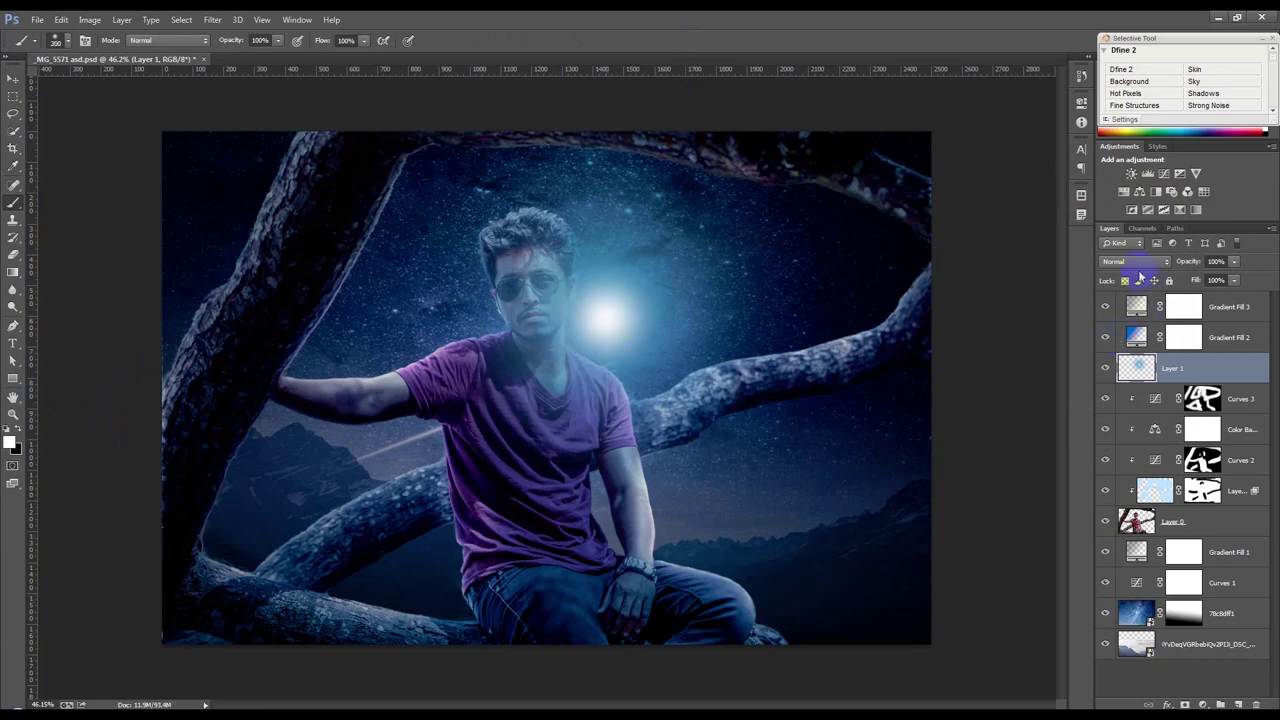
pyautogui.click(1136, 261)
pyautogui.click(1115, 372)
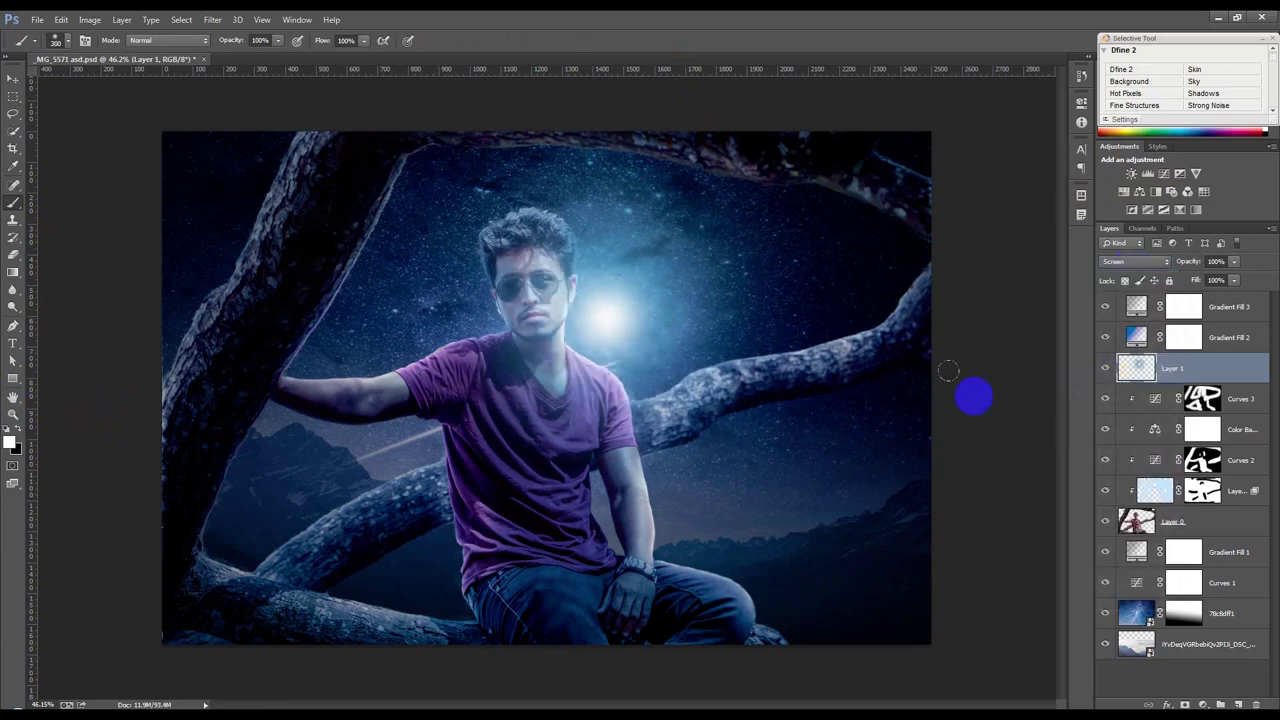
pyautogui.click(13, 78)
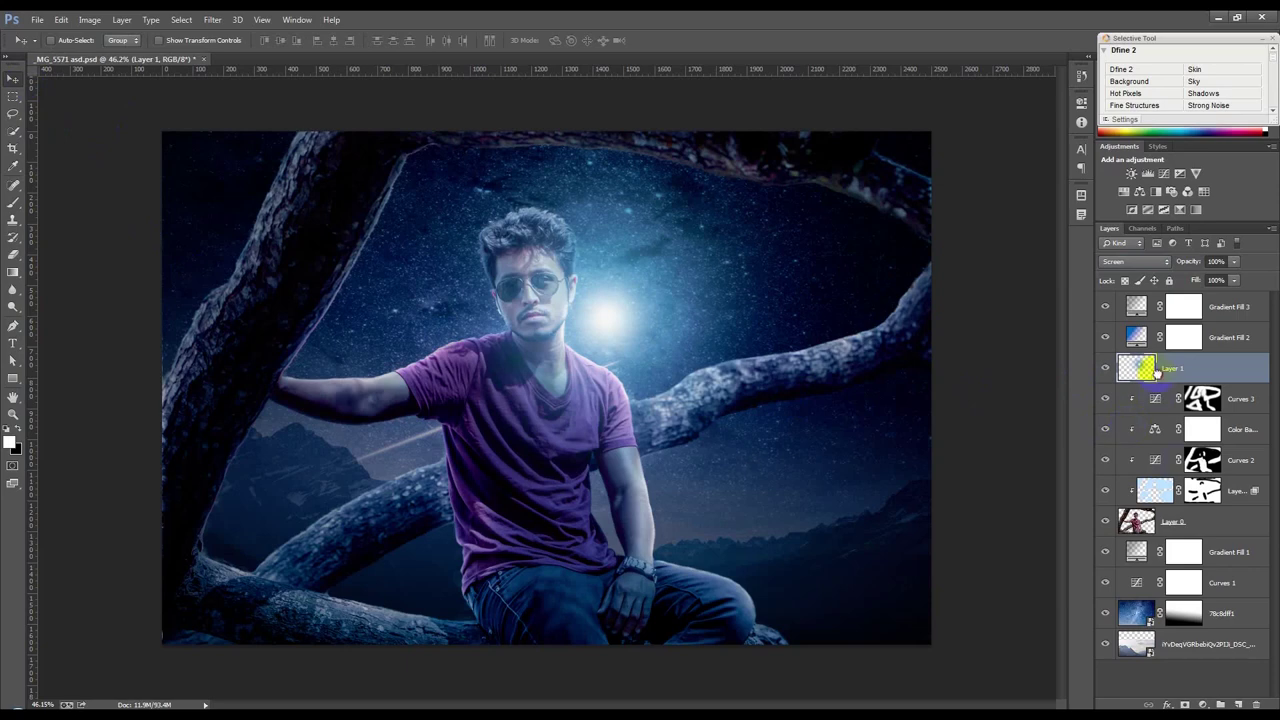
# Step: Place Layer 1 under Layer 0, scale it to about 149%, lower it, and set 80% opacity
pyautogui.moveTo(1157, 372); pyautogui.dragTo(1140, 521)
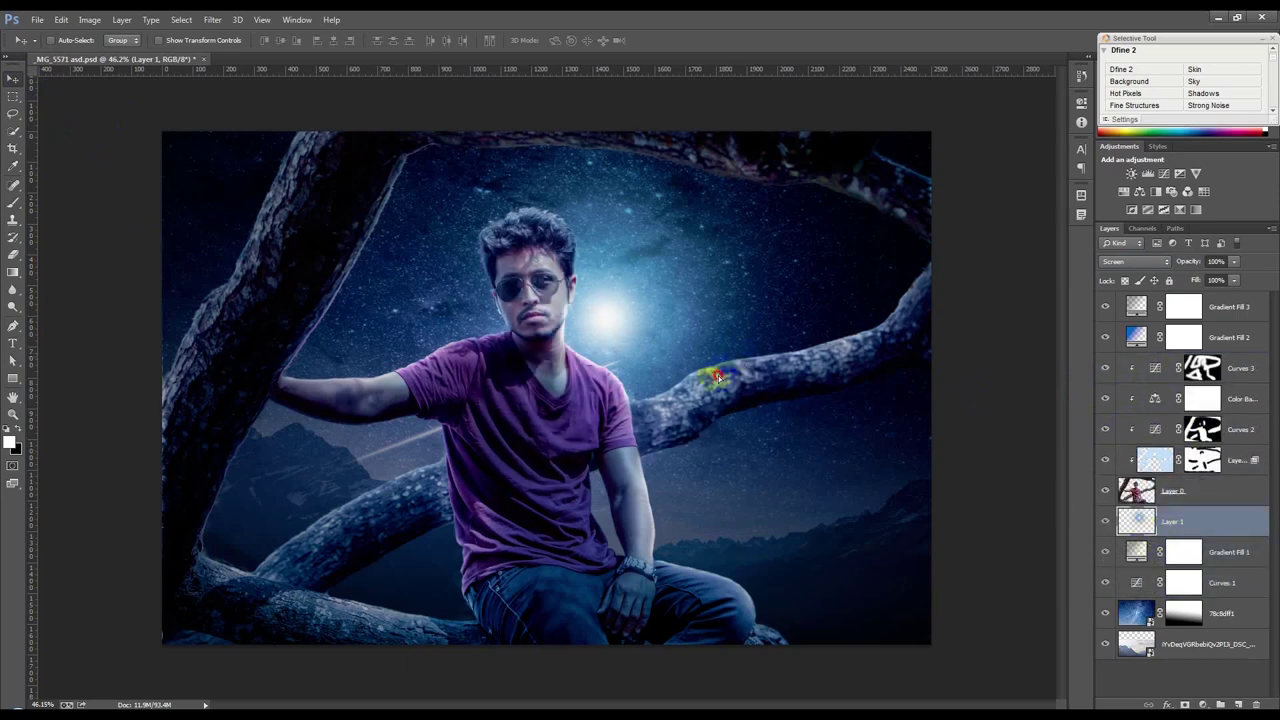
pyautogui.moveTo(718, 376); pyautogui.dragTo(718, 368)
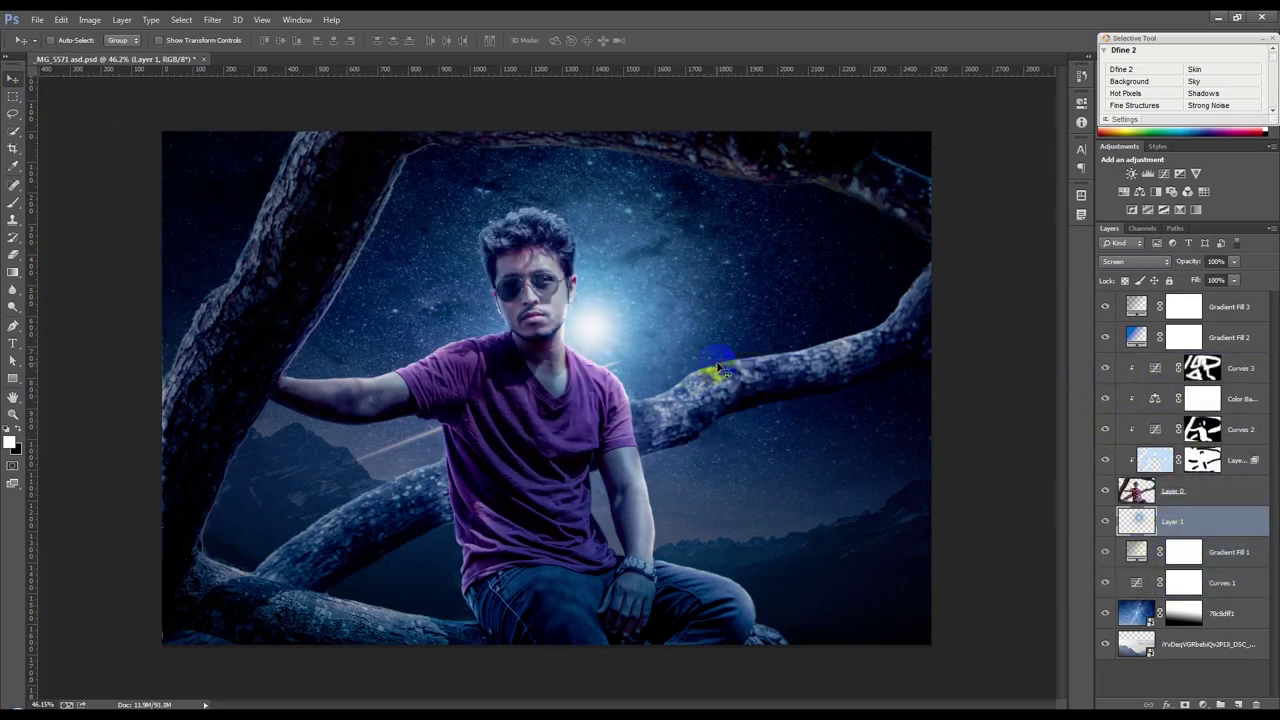
pyautogui.hotkey('ctrl', 't')
pyautogui.moveTo(837, 577); pyautogui.dragTo(995, 645)
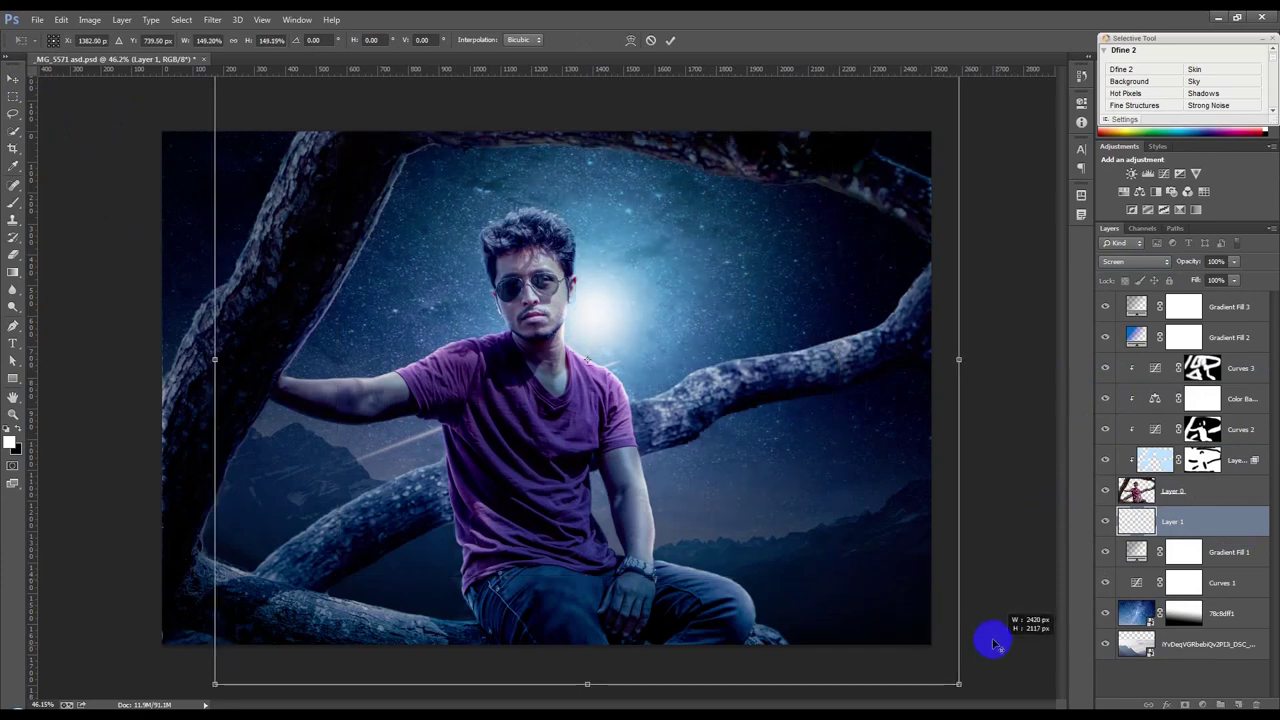
pyautogui.moveTo(780, 440); pyautogui.dragTo(778, 457)
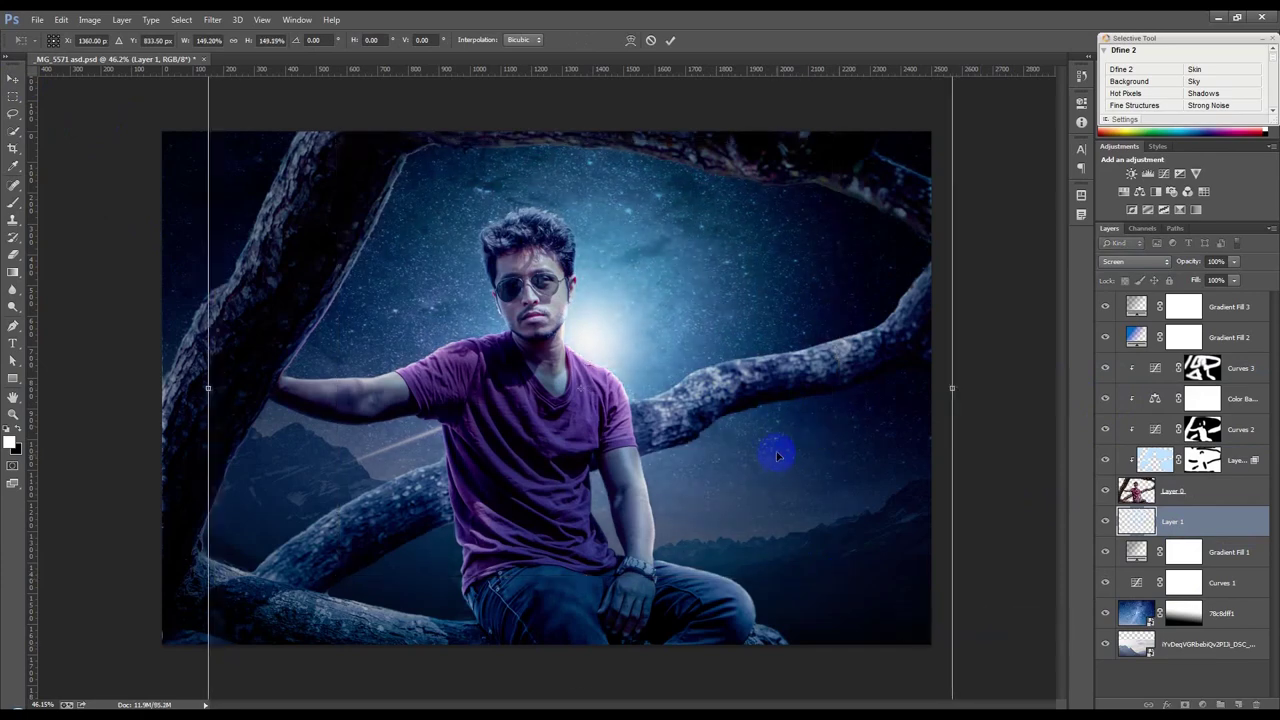
pyautogui.click(670, 40)
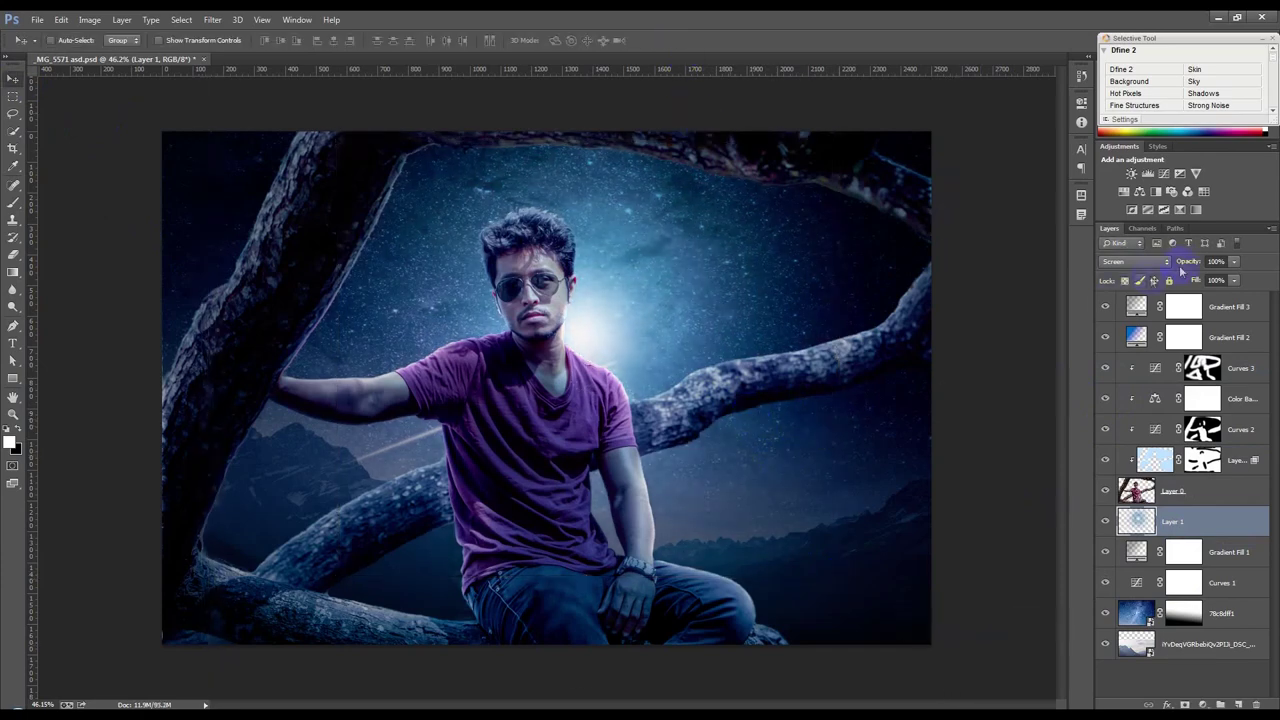
pyautogui.moveTo(1170, 263); pyautogui.dragTo(1163, 265)
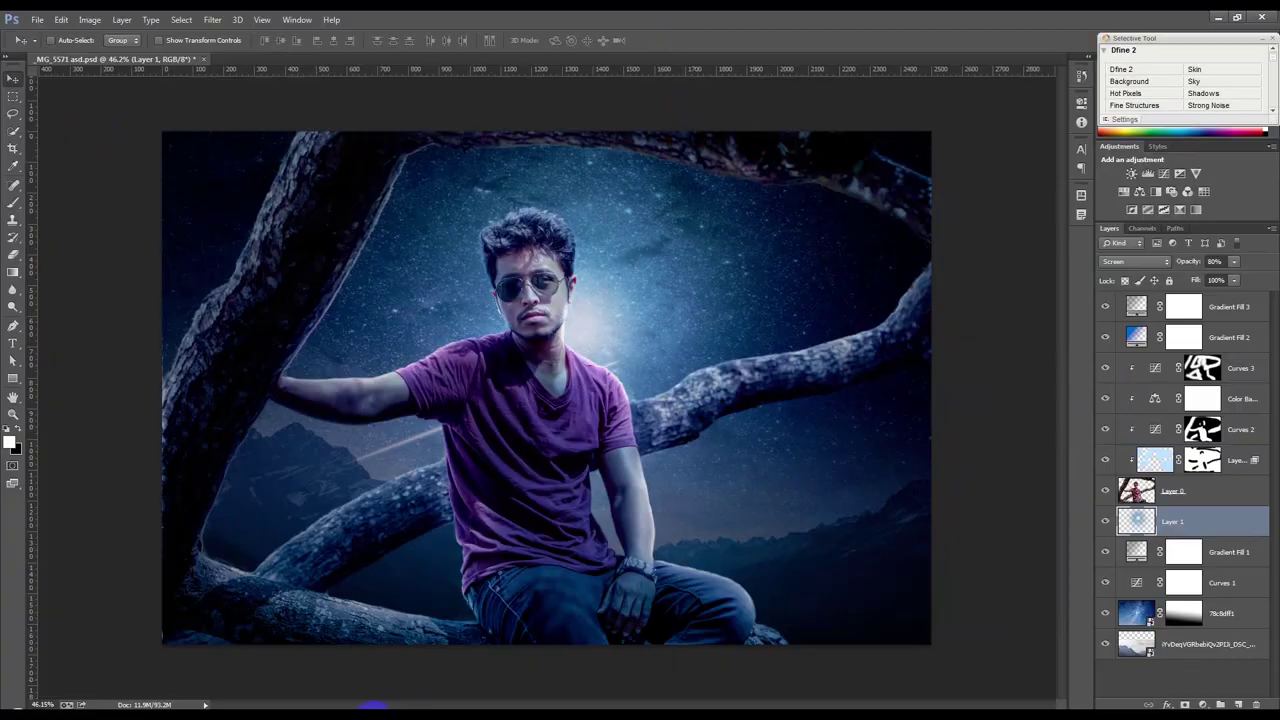
pyautogui.click(372, 706)
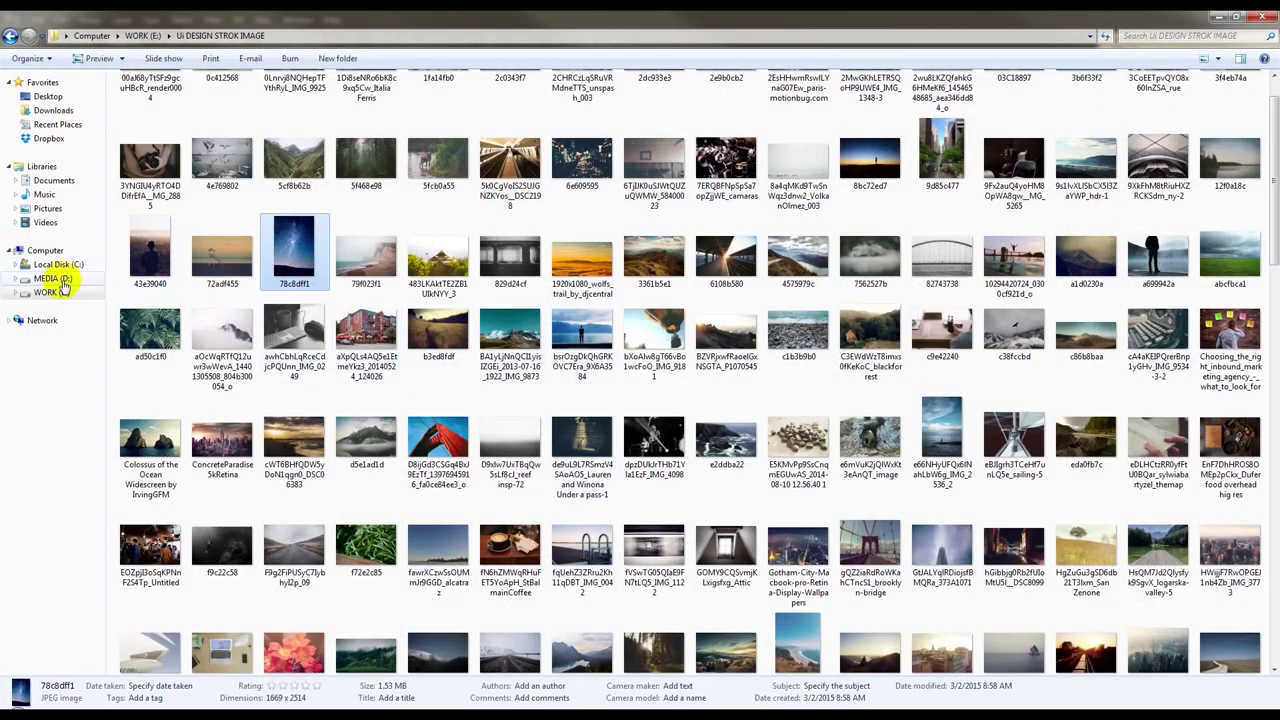
# Step: Browse WORK (E:) into the HELP FILE folder and select the Diwali2010 firework image
pyautogui.click(52, 292)
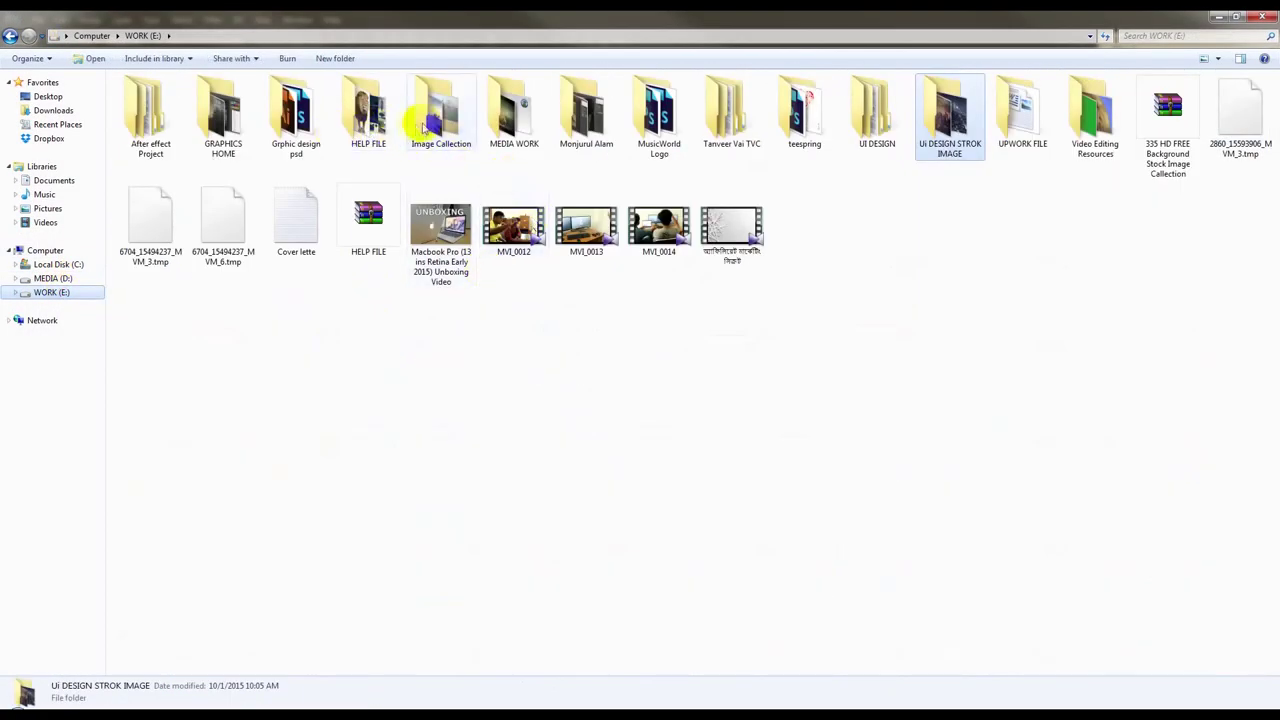
pyautogui.click(228, 123)
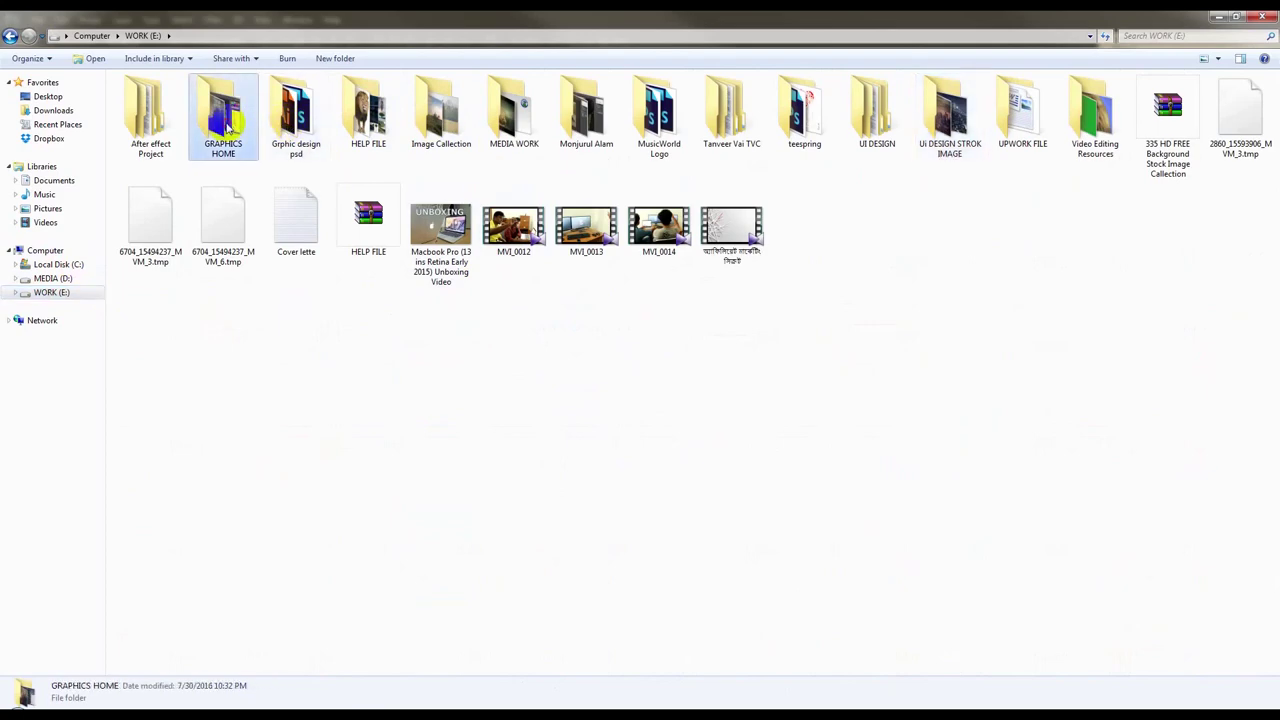
pyautogui.doubleClick(366, 115)
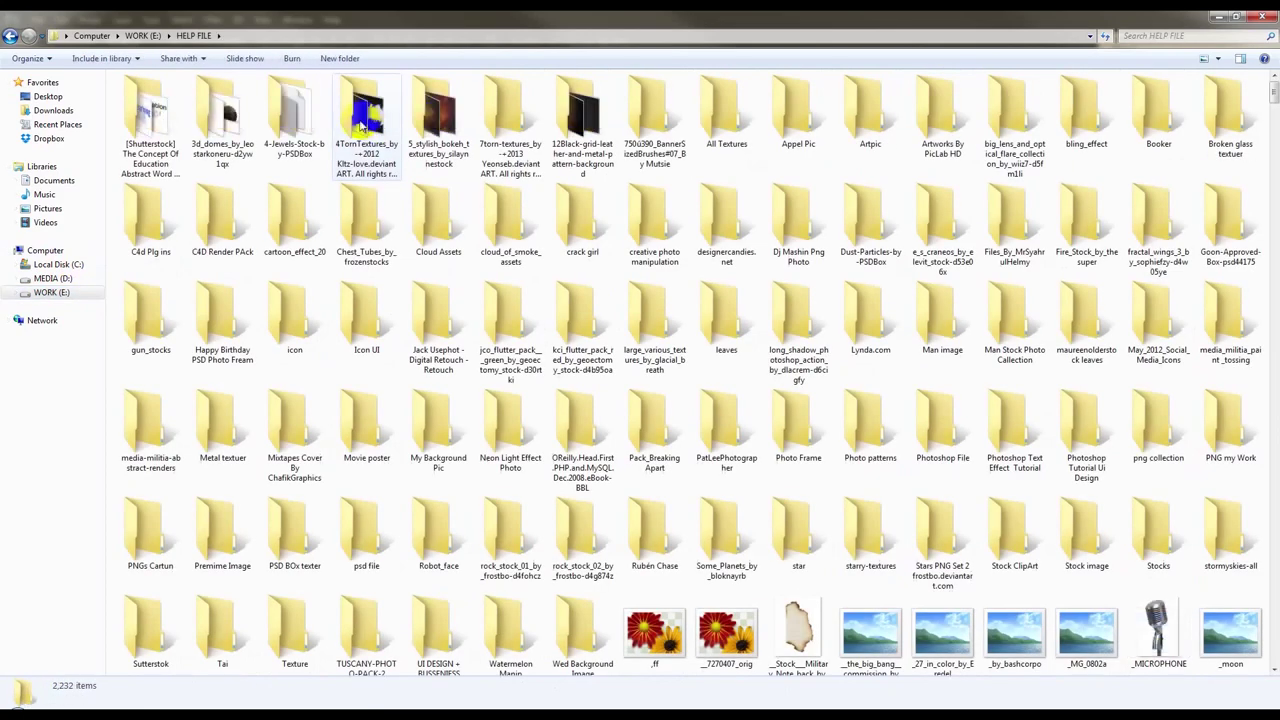
pyautogui.scroll(-15, 666, 300)
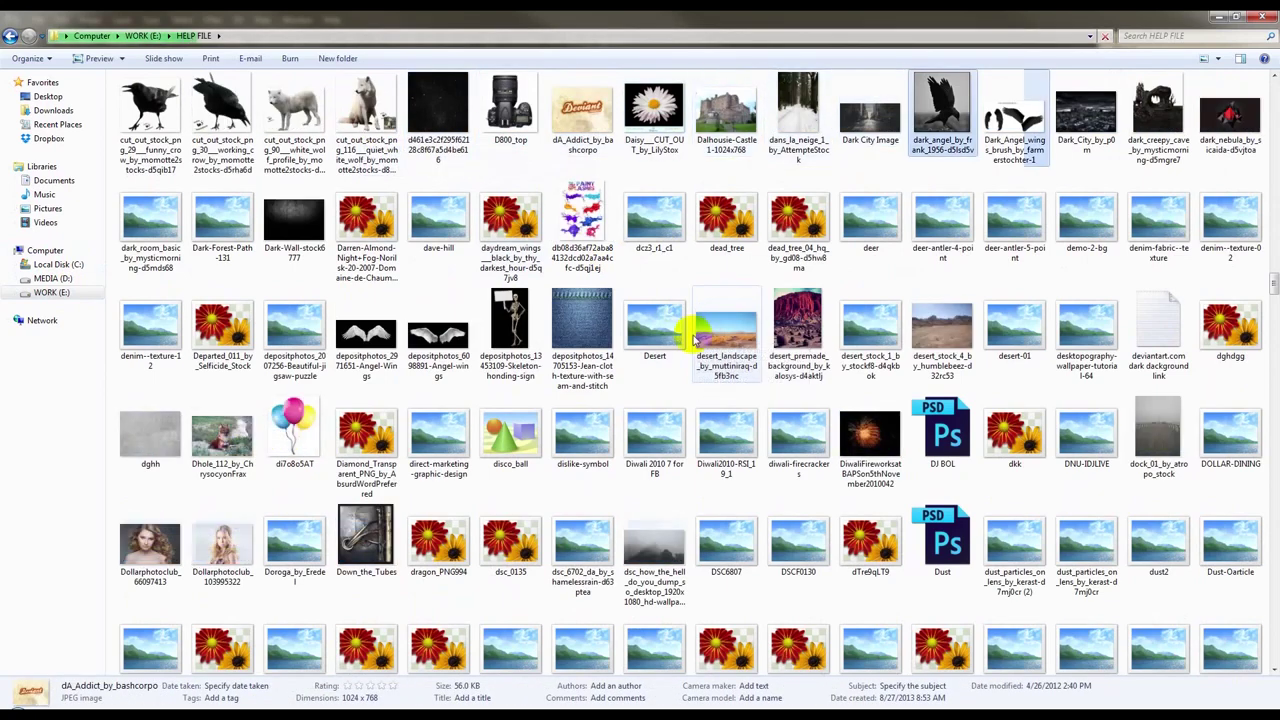
pyautogui.click(510, 215)
pyautogui.click(726, 435)
pyautogui.scroll(-1, 726, 435)
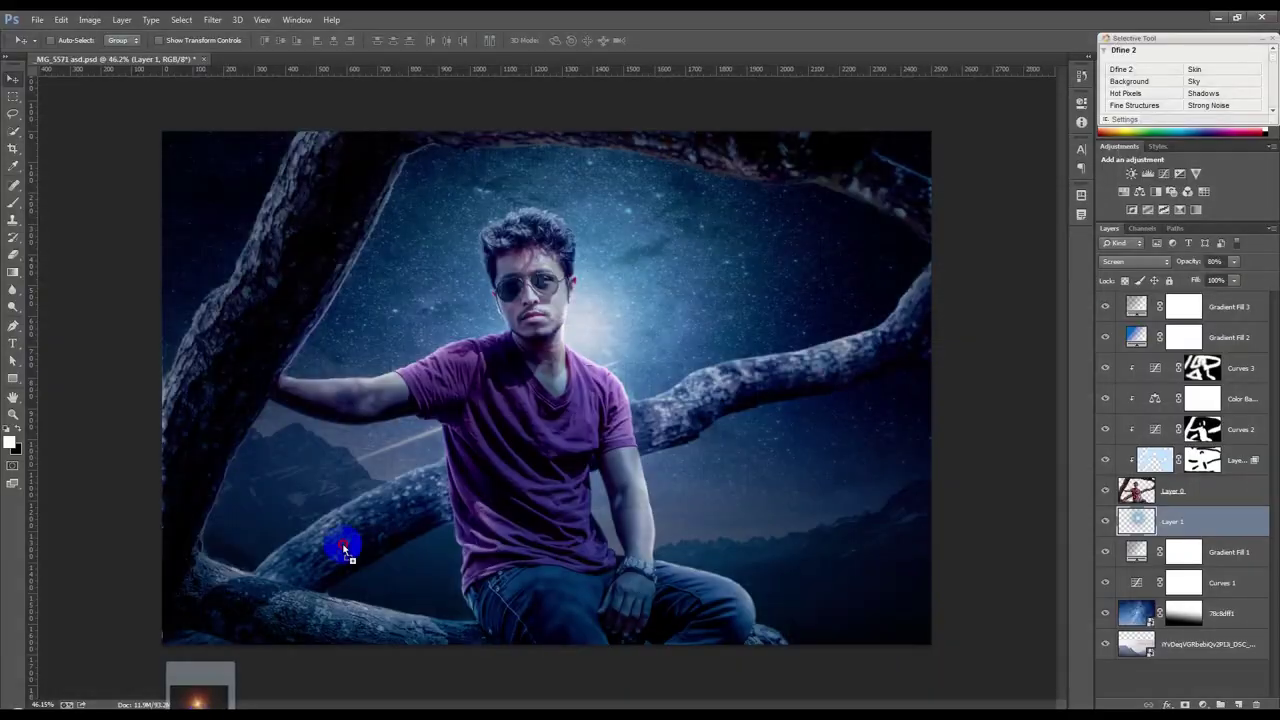
# Step: Place the Diwali firework image behind the man's shoulder and rasterize its layer
pyautogui.moveTo(599, 302); pyautogui.dragTo(601, 303)
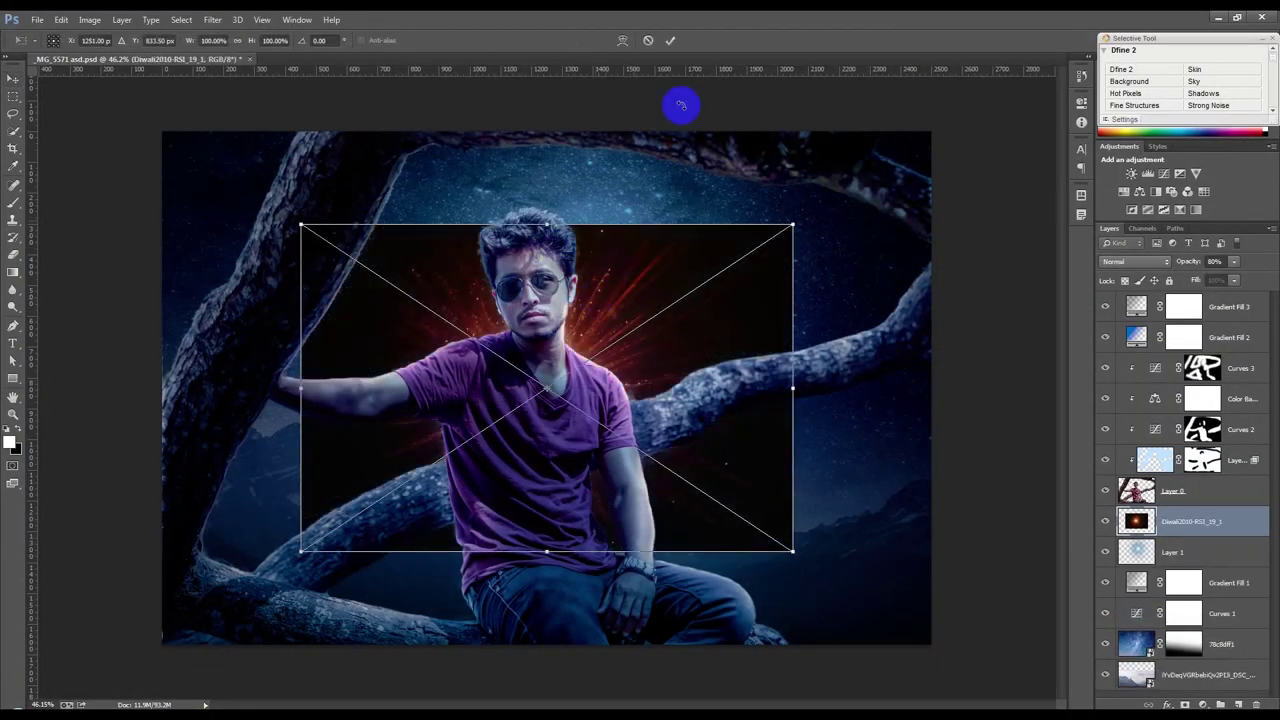
pyautogui.click(669, 43)
pyautogui.moveTo(643, 309); pyautogui.dragTo(689, 274)
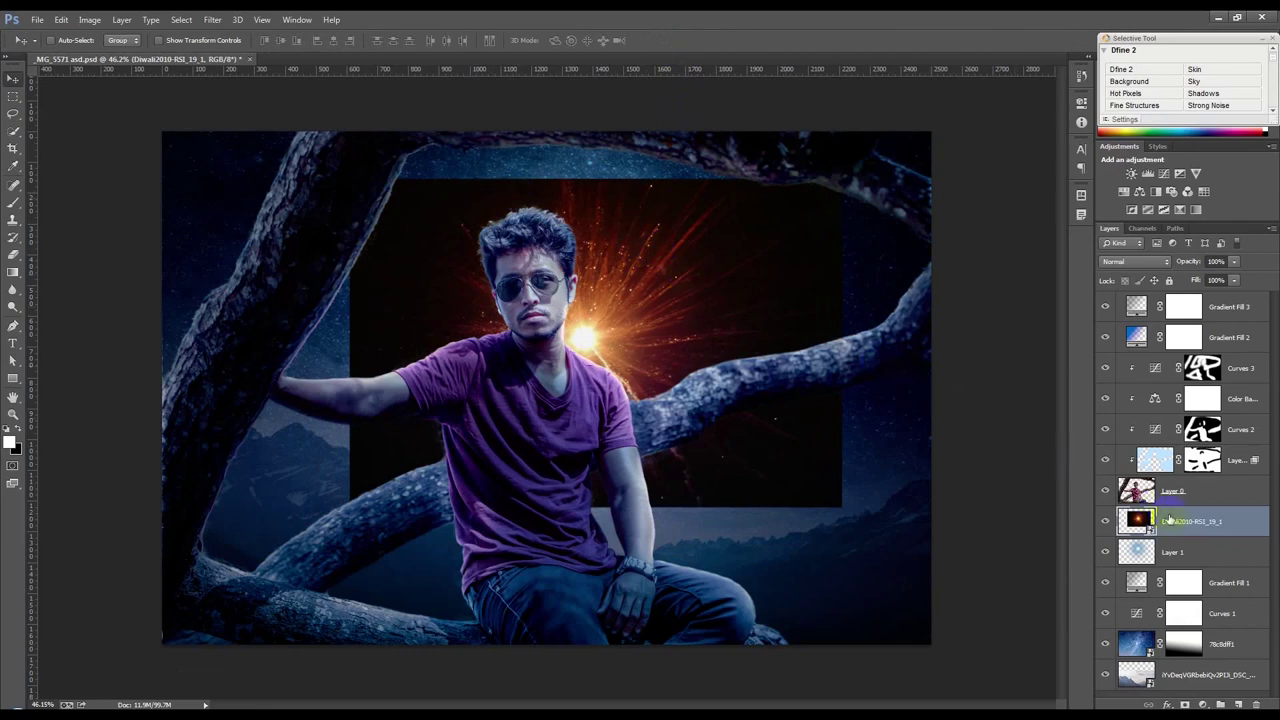
pyautogui.rightClick(1166, 518)
pyautogui.click(1027, 311)
# Step: Shift the firework's hue from orange to blue with Hue/Saturation
pyautogui.click(89, 19)
pyautogui.click(270, 122)
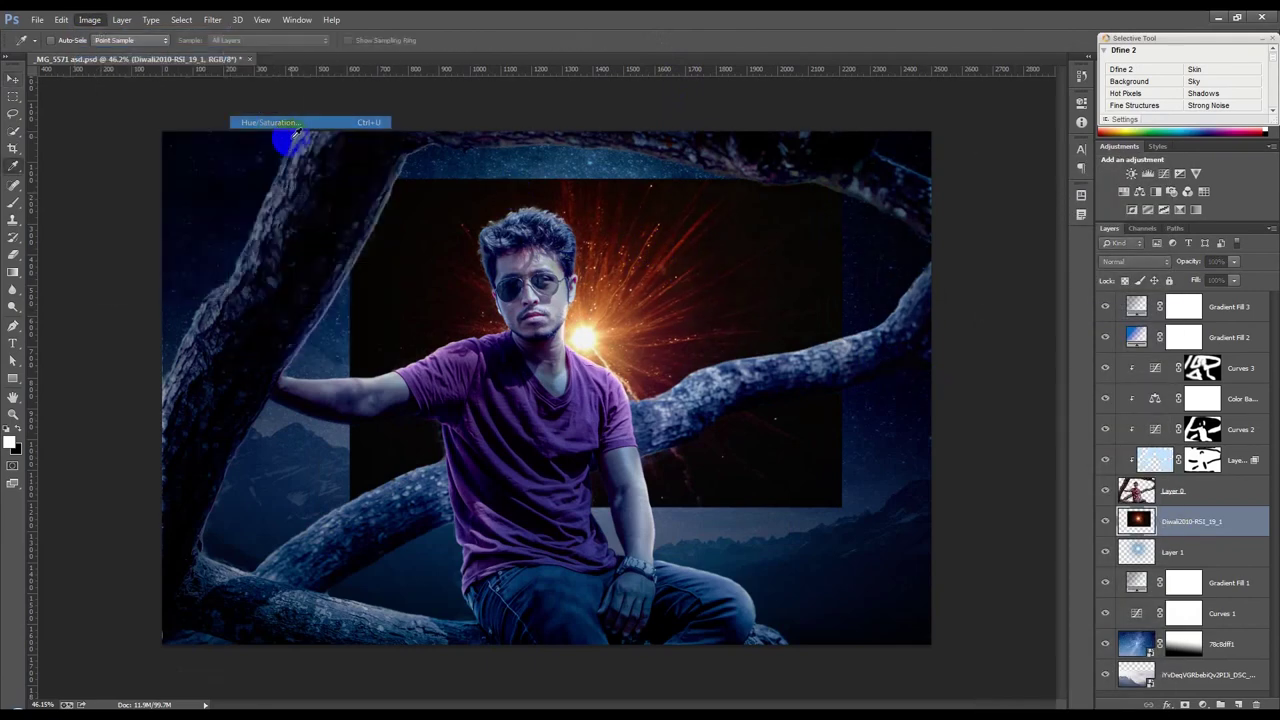
pyautogui.moveTo(763, 261)
pyautogui.mouseDown()
pyautogui.moveTo(836, 259)
pyautogui.moveTo(714, 251)
pyautogui.moveTo(675, 266)
pyautogui.moveTo(699, 259)
pyautogui.mouseUp()
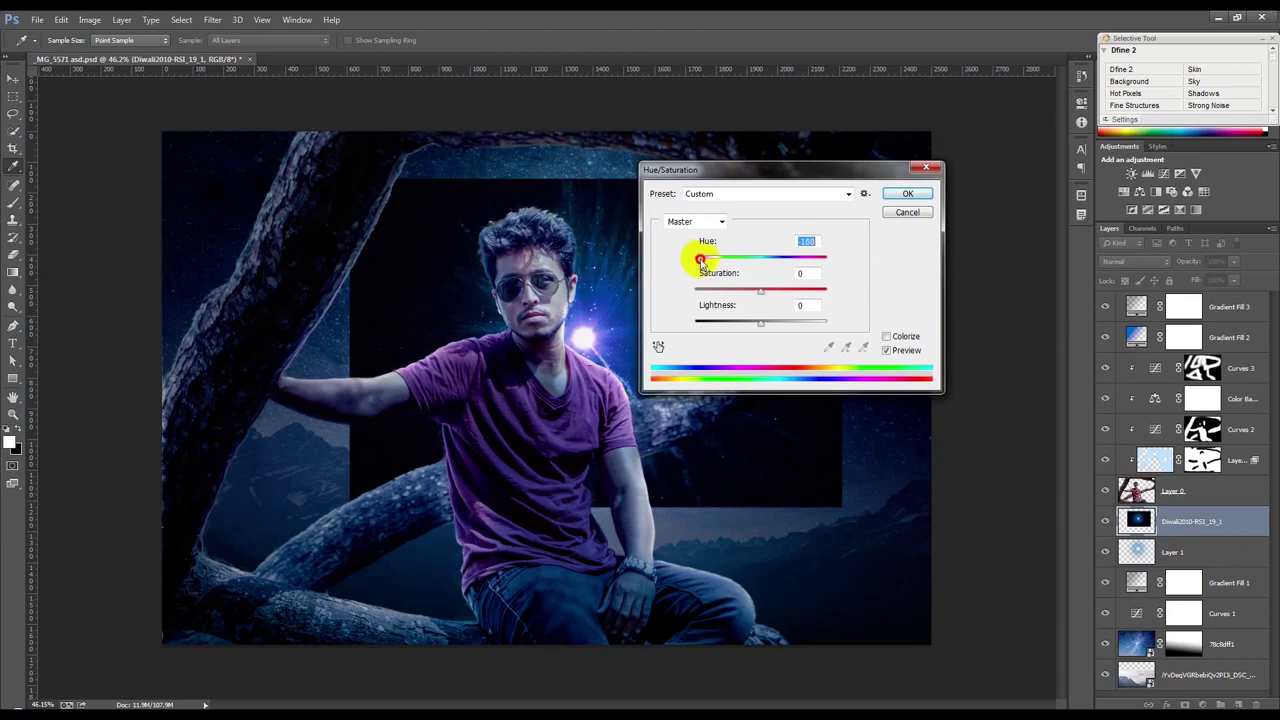
pyautogui.click(905, 196)
pyautogui.press('v')
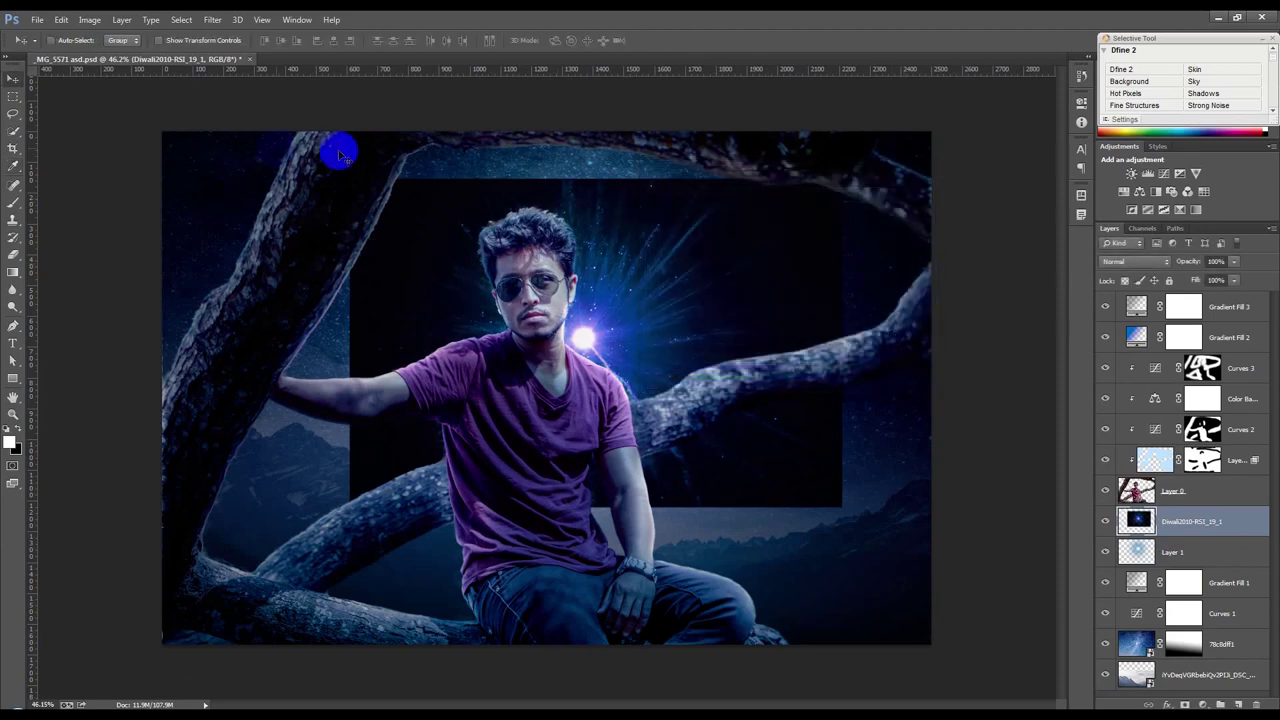
# Step: Give the flare layer a 34.6 px Gaussian Blur and Screen blend mode
pyautogui.click(214, 20)
pyautogui.moveTo(220, 166)
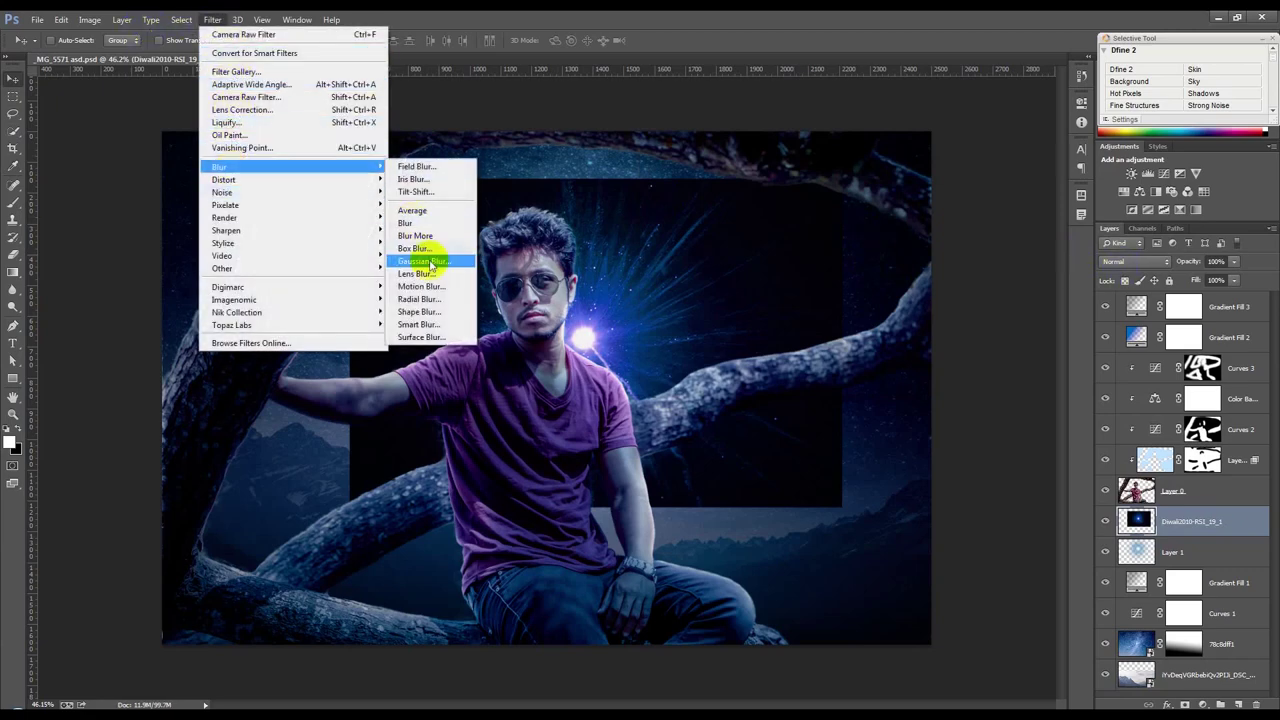
pyautogui.click(431, 261)
pyautogui.moveTo(943, 367); pyautogui.dragTo(938, 366)
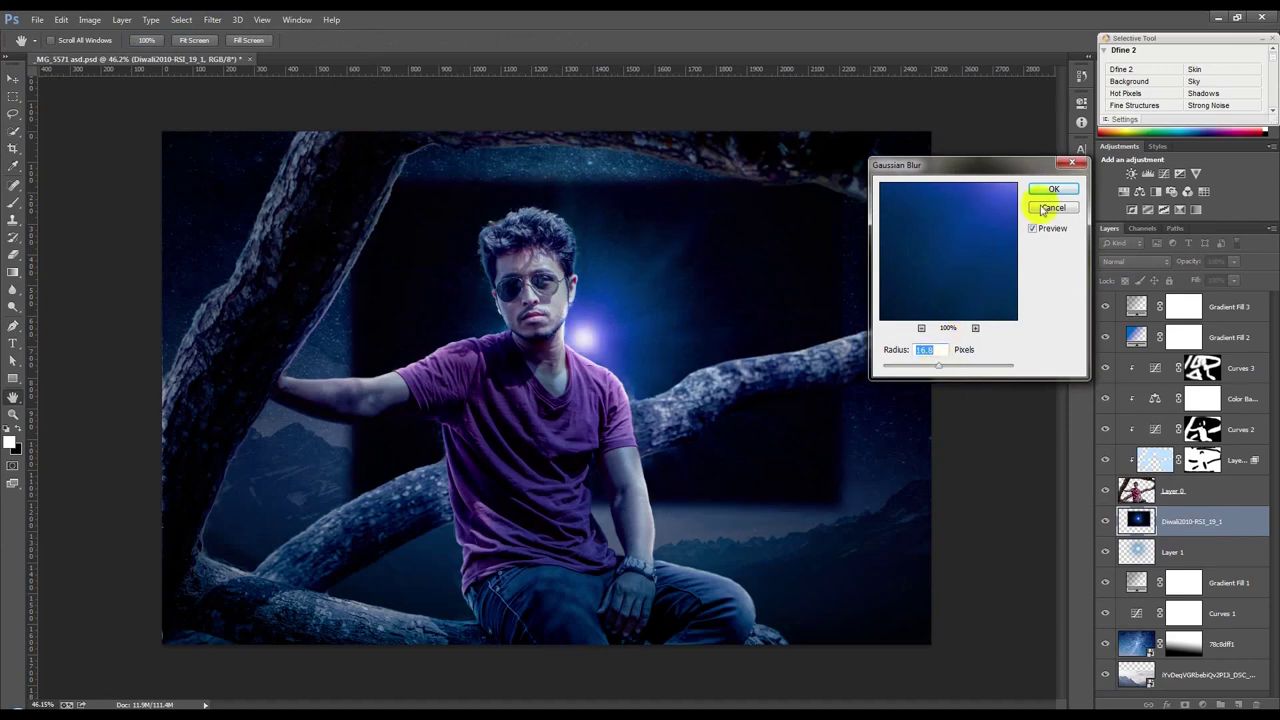
pyautogui.click(1043, 192)
pyautogui.click(1135, 261)
pyautogui.click(1115, 383)
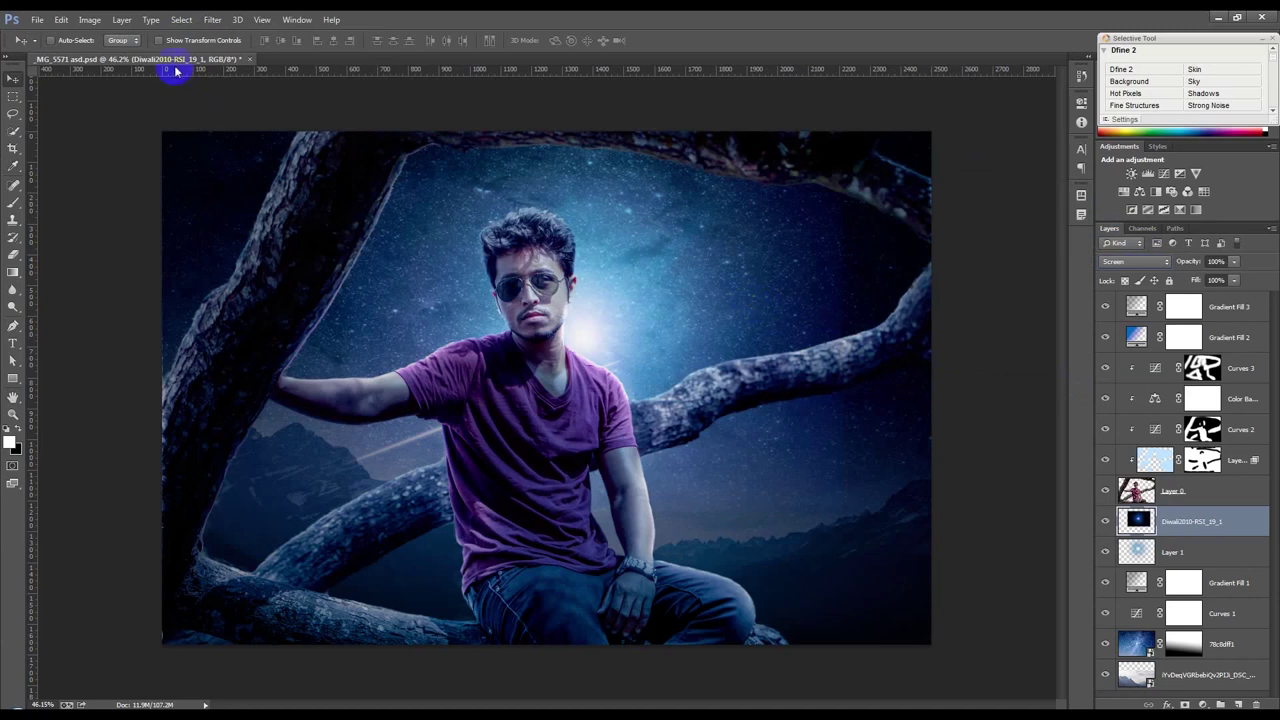
# Step: Darken the flare's shadows with Levels and hide the Layer 1 glow
pyautogui.click(90, 19)
pyautogui.click(290, 66)
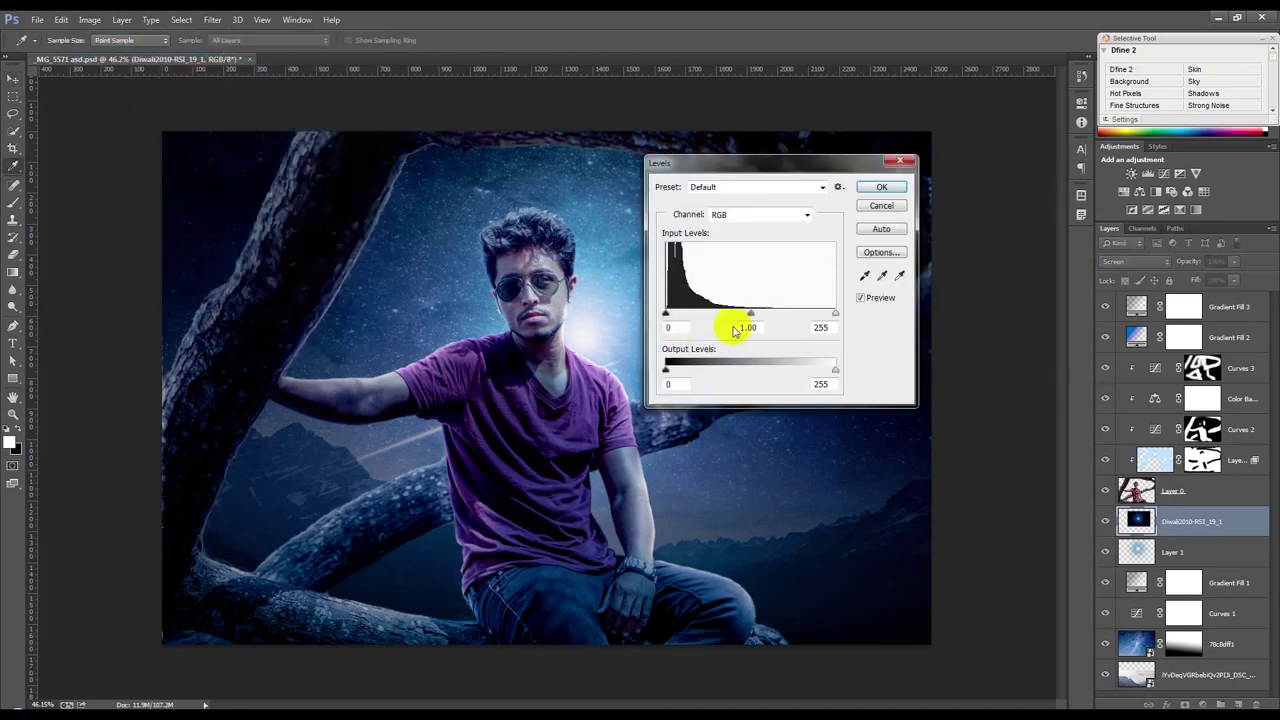
pyautogui.moveTo(666, 314); pyautogui.dragTo(677, 314)
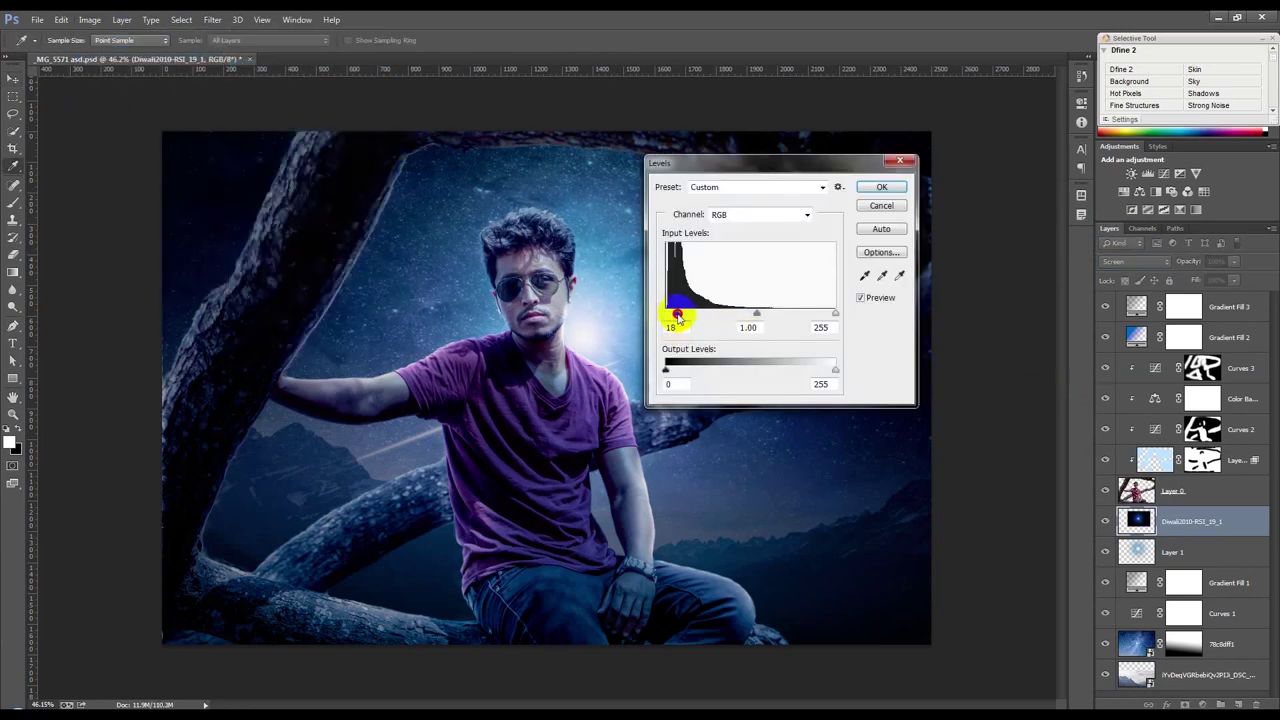
pyautogui.click(882, 187)
pyautogui.press('v')
pyautogui.click(1106, 553)
pyautogui.click(1106, 553)
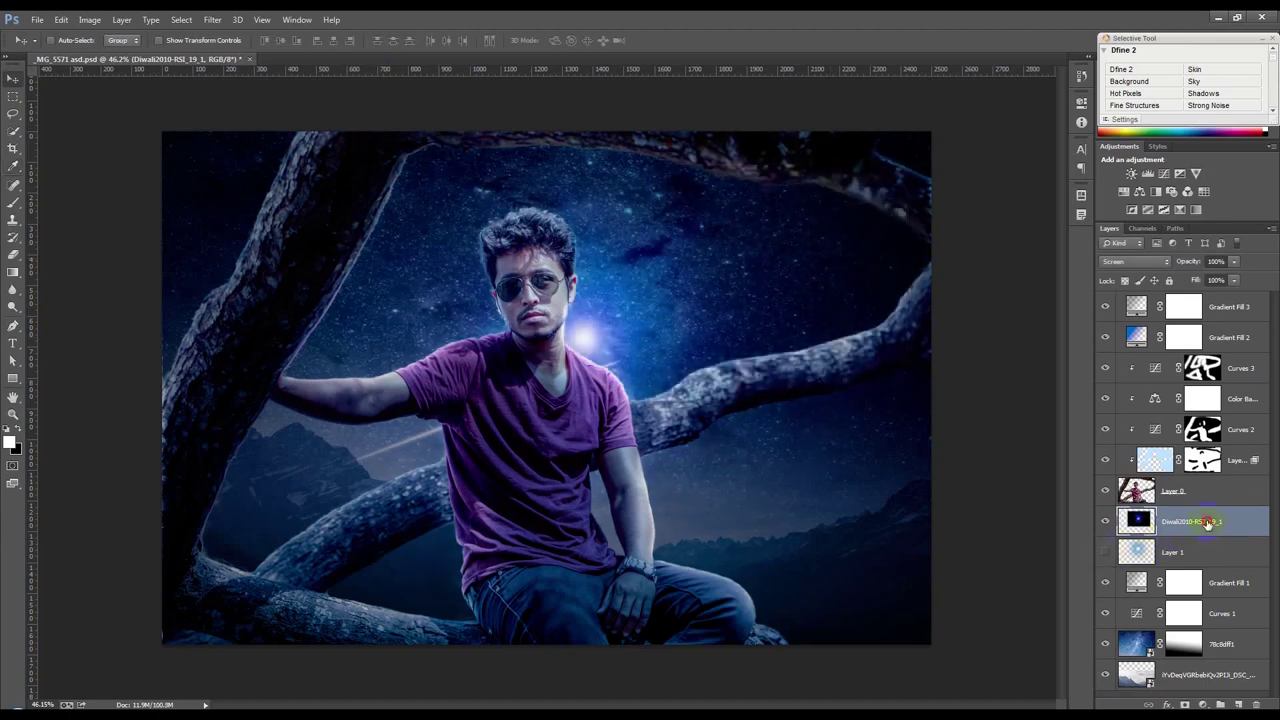
# Step: Scale the flare to about 211%, move it slightly lower, then show and select Layer 1
pyautogui.hotkey('ctrl', 't')
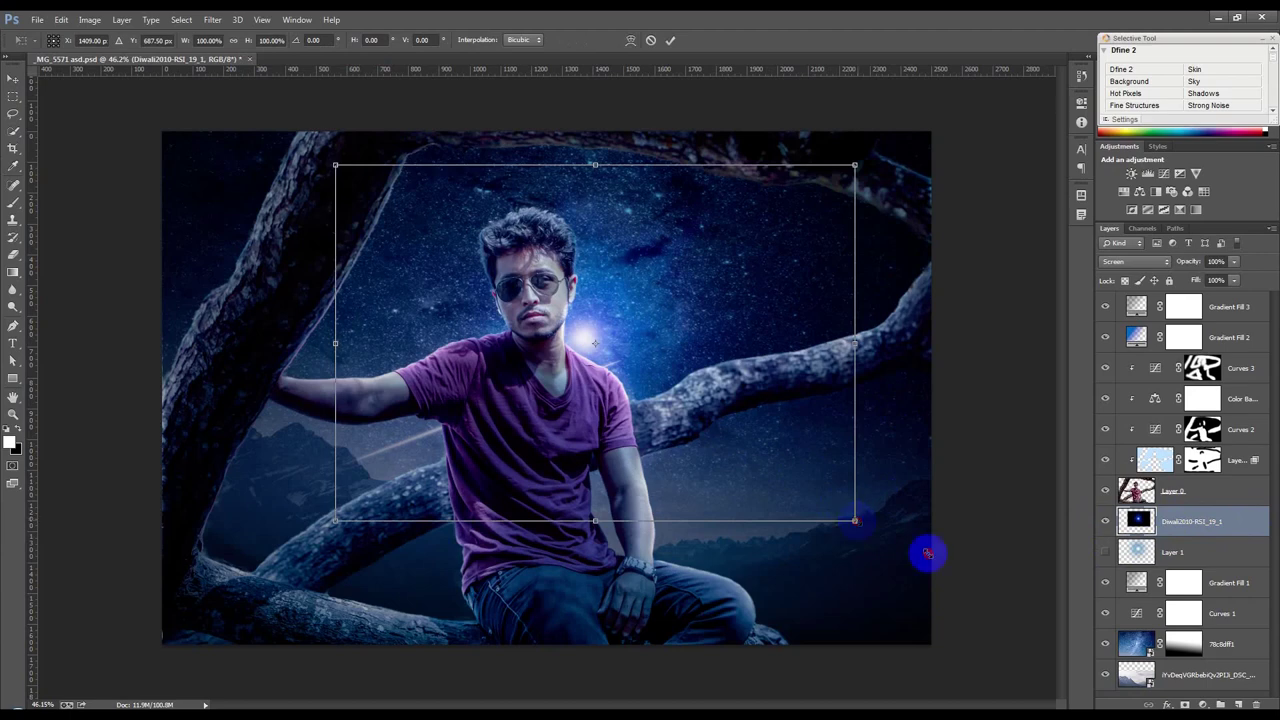
pyautogui.moveTo(854, 517); pyautogui.dragTo(1109, 571)
pyautogui.moveTo(801, 414); pyautogui.dragTo(812, 415)
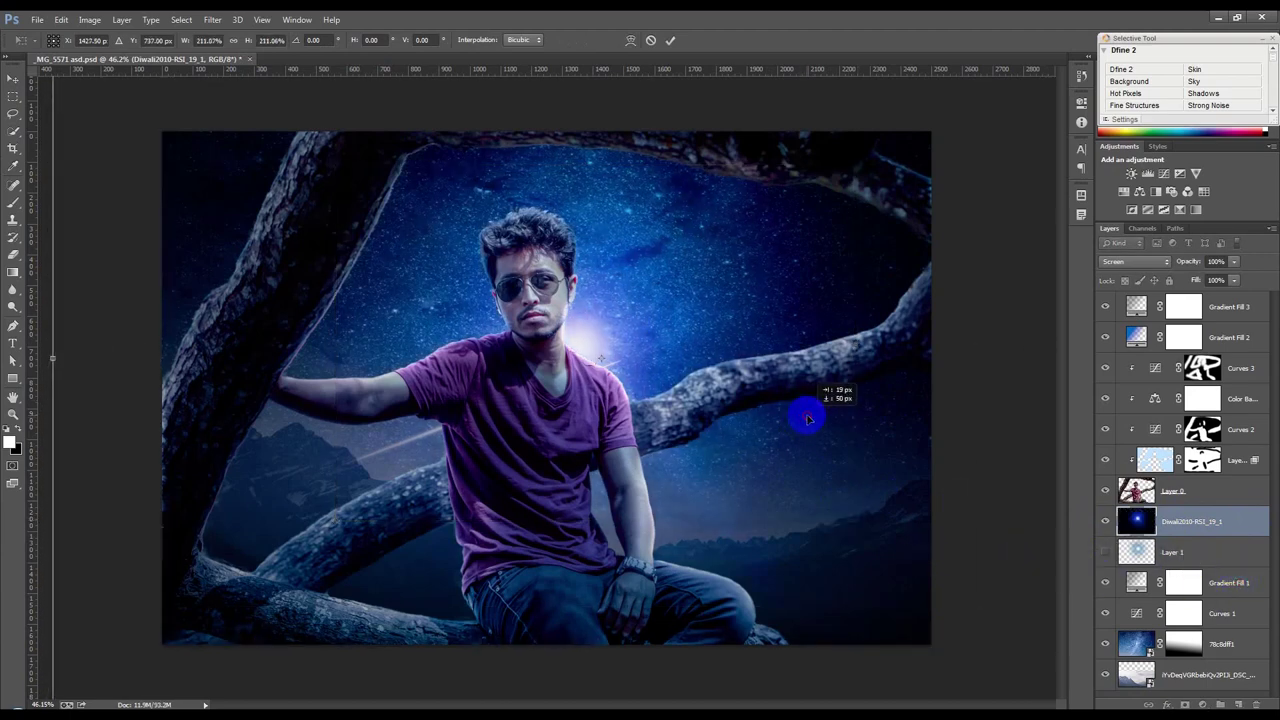
pyautogui.click(671, 42)
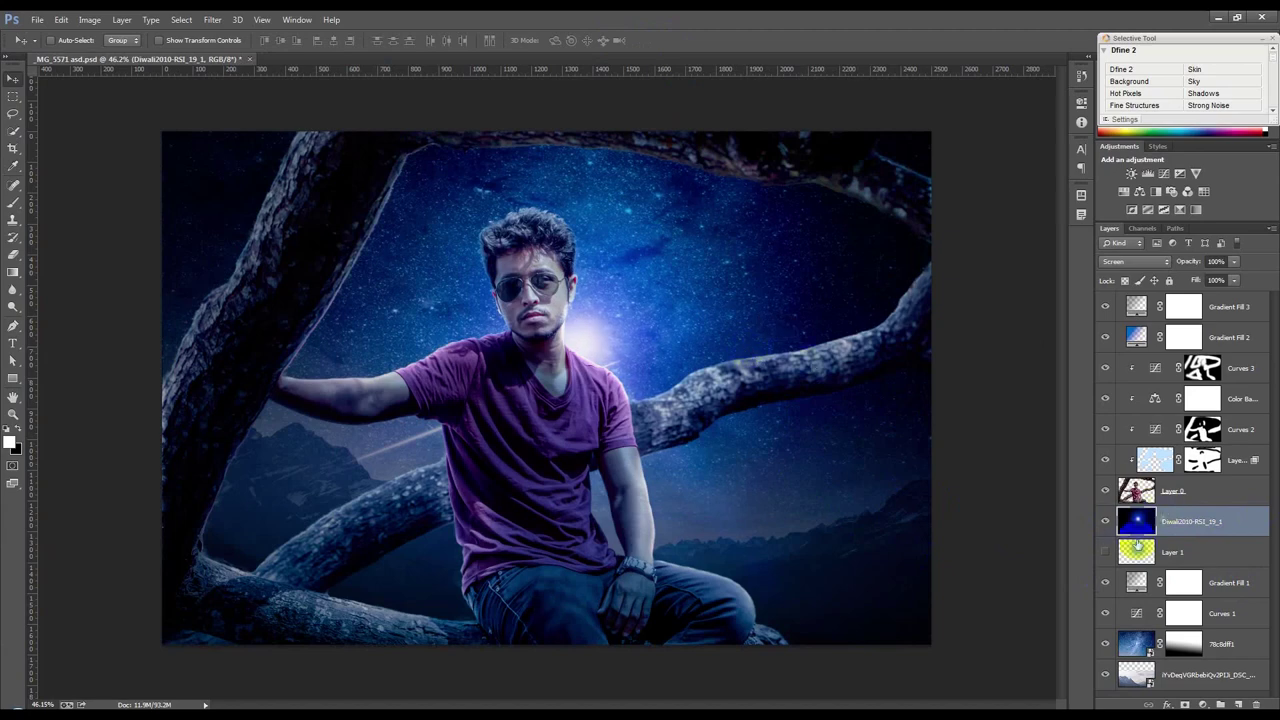
pyautogui.click(1107, 552)
pyautogui.click(1155, 552)
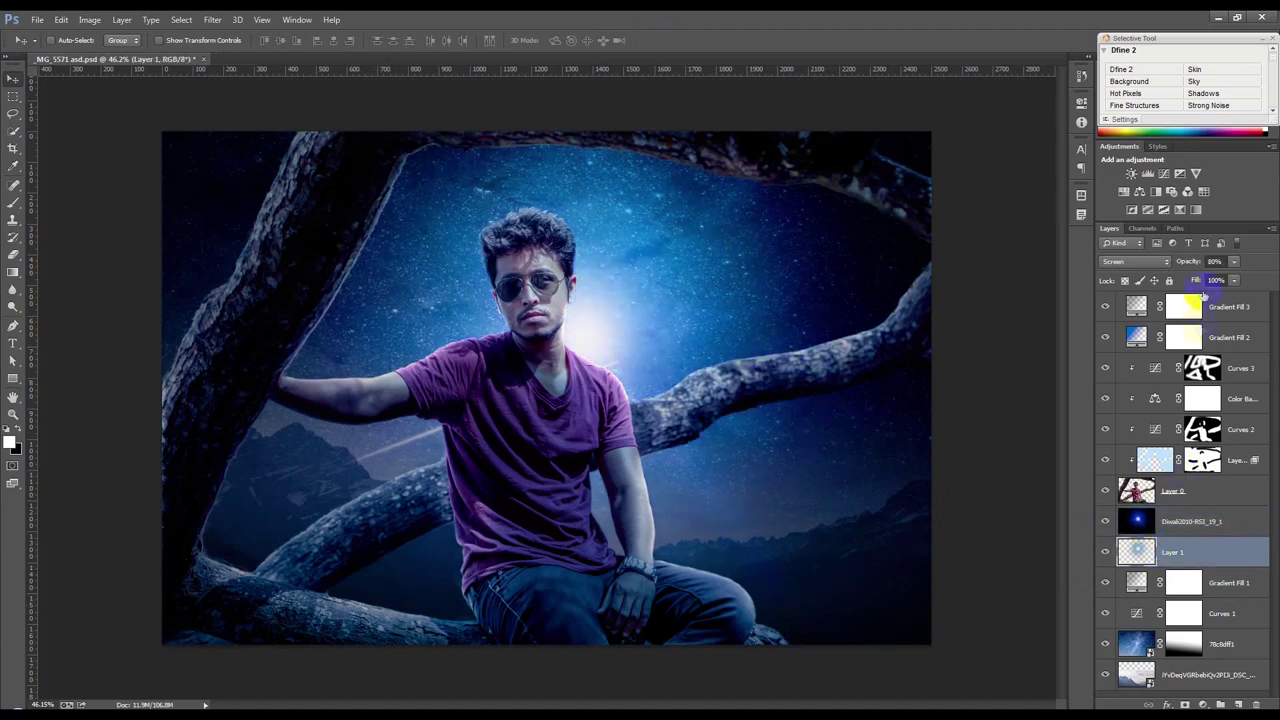
# Step: Lower Layer 1's opacity and reposition its glow on the canvas
pyautogui.moveTo(1166, 268); pyautogui.dragTo(1161, 266)
pyautogui.moveTo(671, 210)
pyautogui.mouseDown()
pyautogui.moveTo(736, 407)
pyautogui.moveTo(686, 350)
pyautogui.mouseUp()
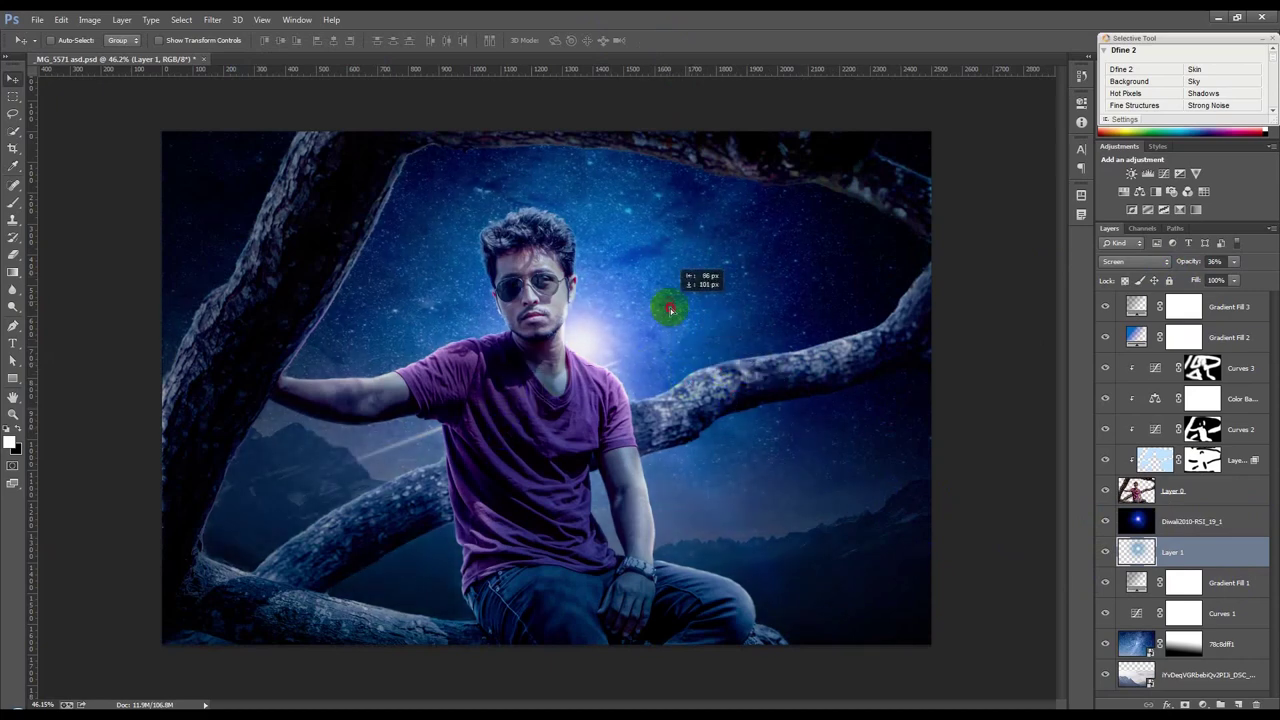
pyautogui.moveTo(686, 352); pyautogui.dragTo(680, 320)
# Step: Duplicate the Diwali flare, move the copy above Curves 3, and resize it to about 47%
pyautogui.click(1222, 519)
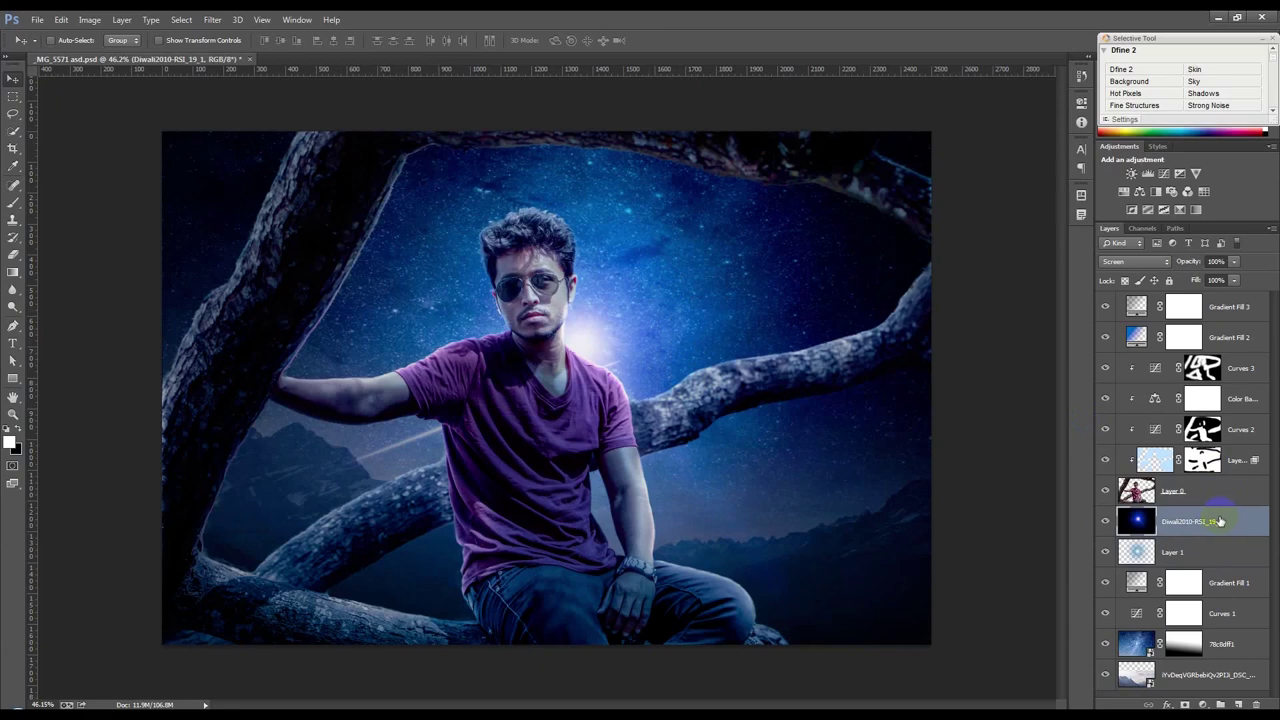
pyautogui.hotkey('ctrl', 'j')
pyautogui.moveTo(1185, 524)
pyautogui.mouseDown()
pyautogui.moveTo(1165, 360)
pyautogui.moveTo(1139, 366)
pyautogui.mouseUp()
pyautogui.hotkey('ctrl', 't')
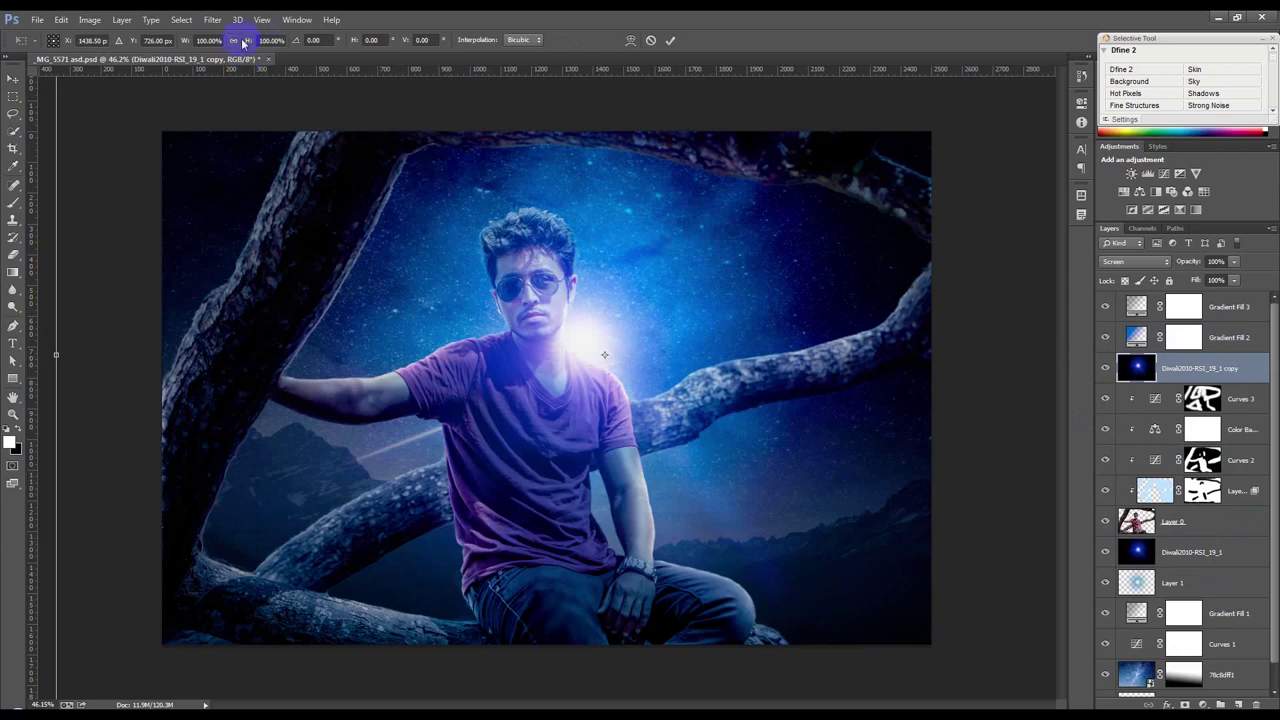
pyautogui.moveTo(181, 40); pyautogui.dragTo(140, 40)
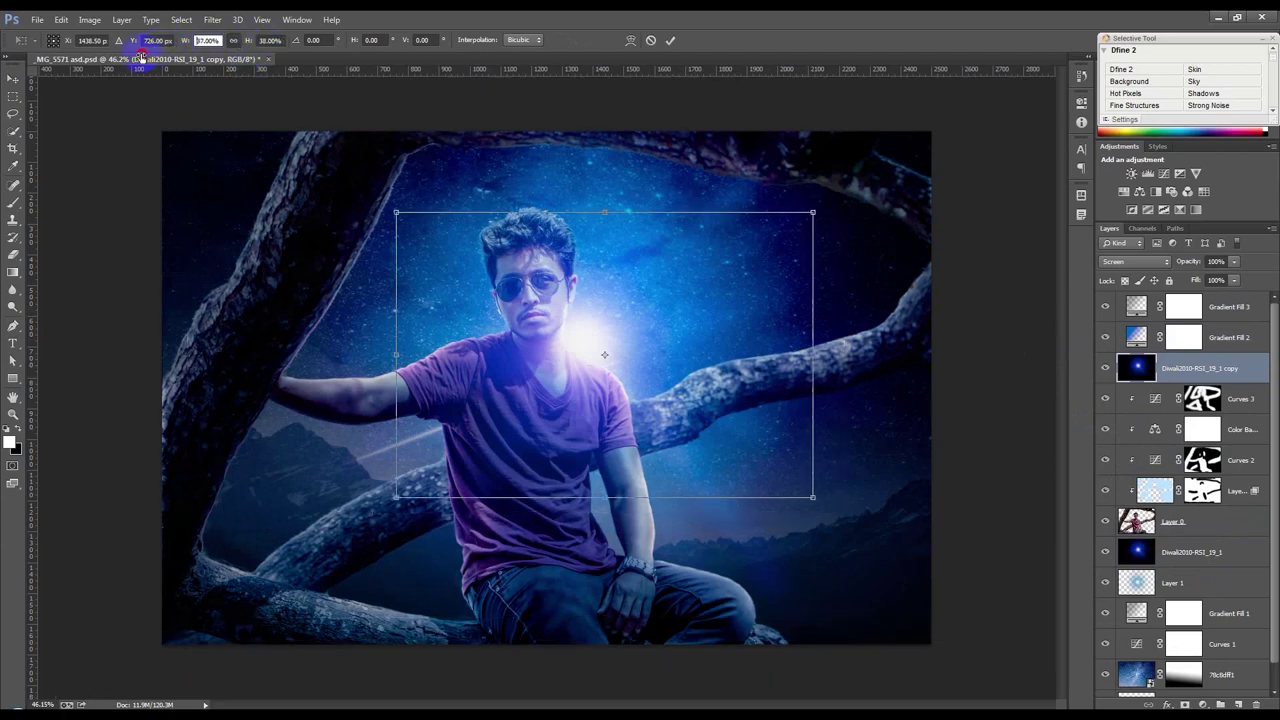
pyautogui.moveTo(593, 313); pyautogui.dragTo(600, 321)
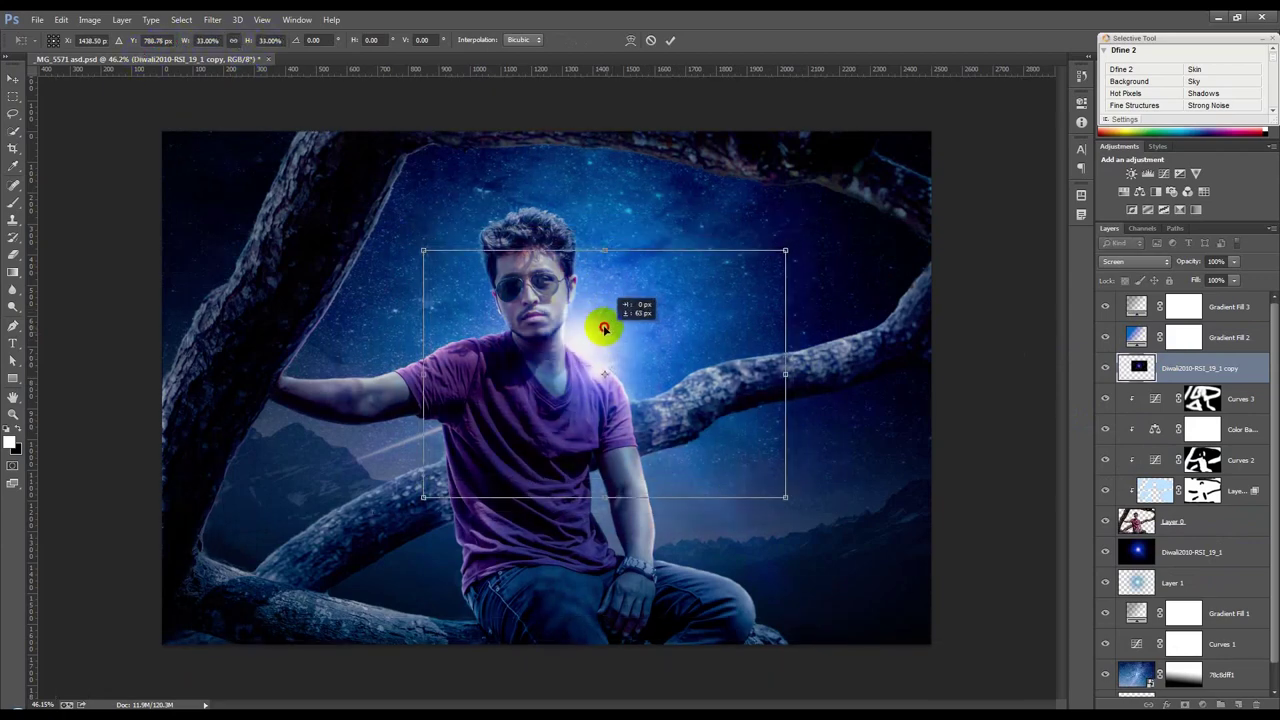
pyautogui.moveTo(786, 486); pyautogui.dragTo(889, 531)
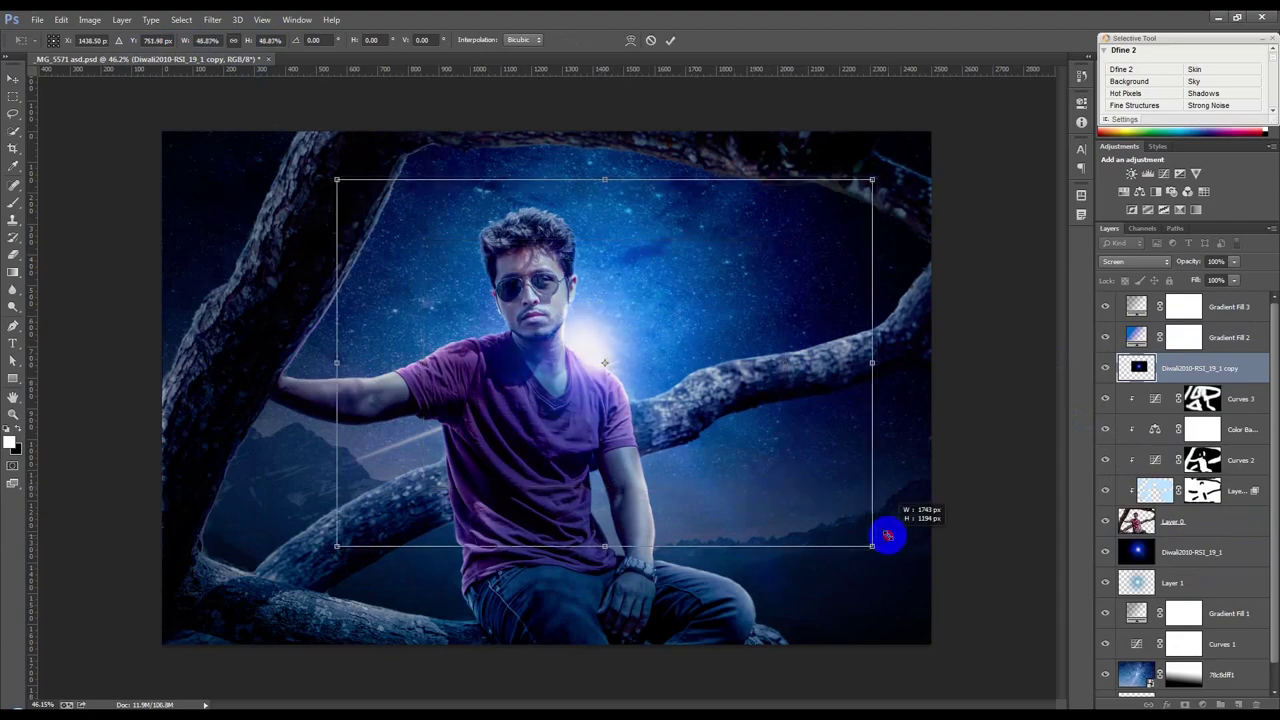
pyautogui.click(670, 40)
pyautogui.scroll(2, 600, 293)
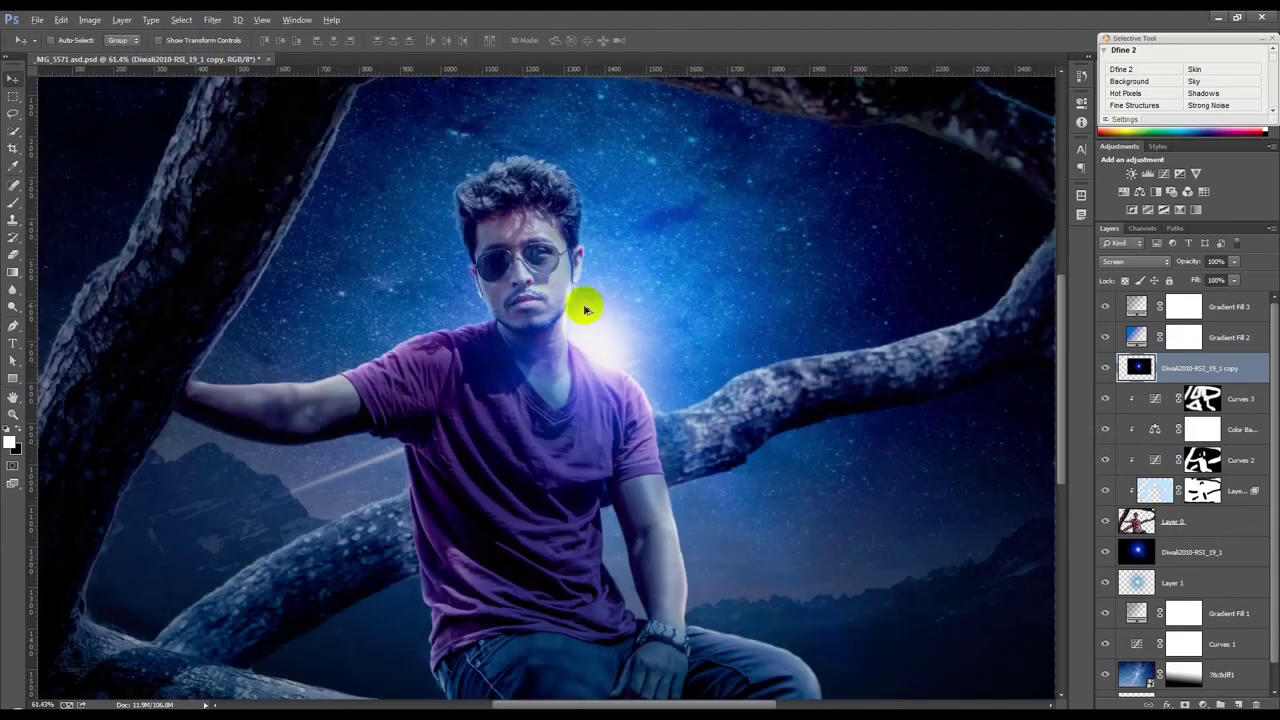
# Step: Apply Color Balance to the flare copy: Cyan/Red -46, Yellow/Blue +63
pyautogui.click(90, 20)
pyautogui.moveTo(110, 53)
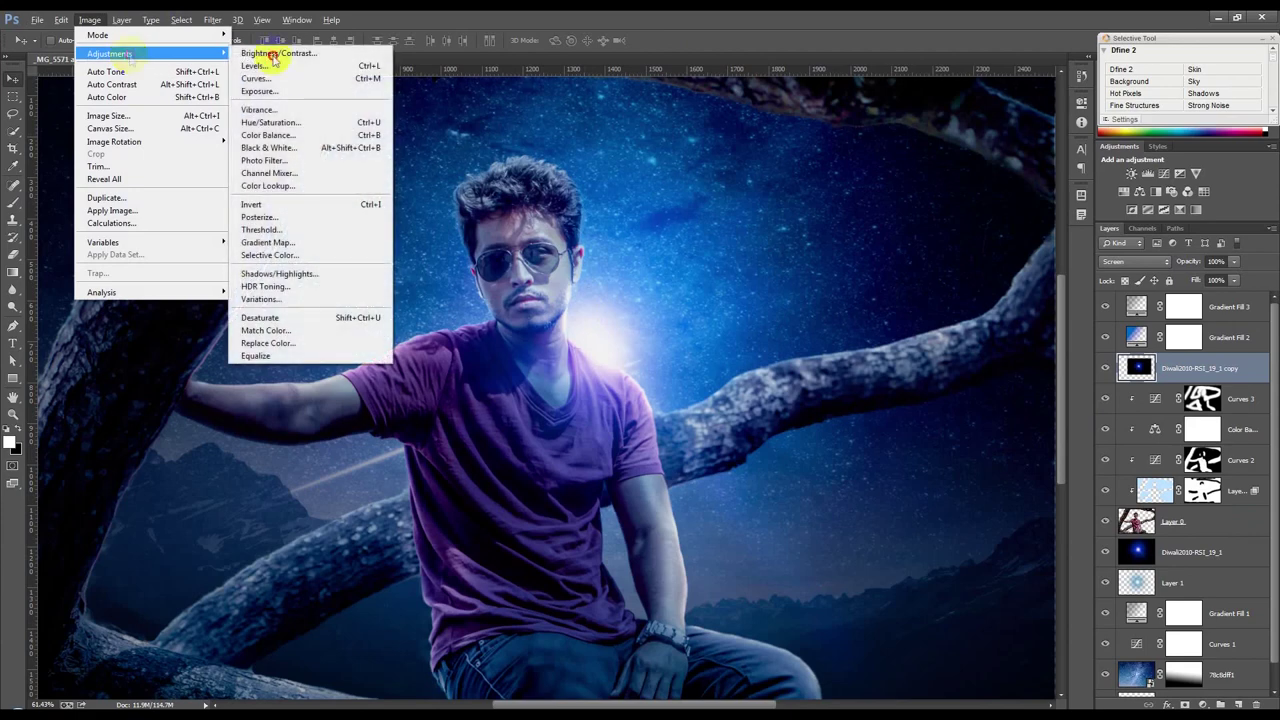
pyautogui.click(268, 135)
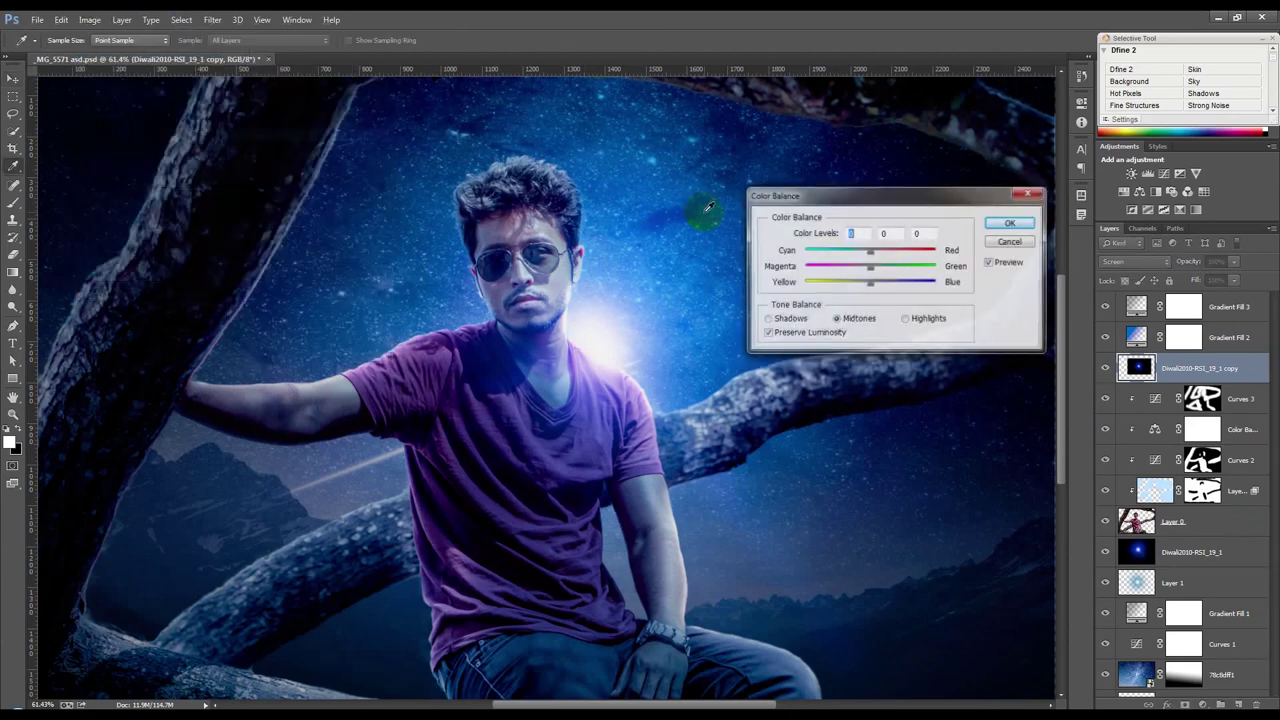
pyautogui.moveTo(873, 283)
pyautogui.mouseDown()
pyautogui.moveTo(910, 283)
pyautogui.moveTo(839, 252)
pyautogui.mouseUp()
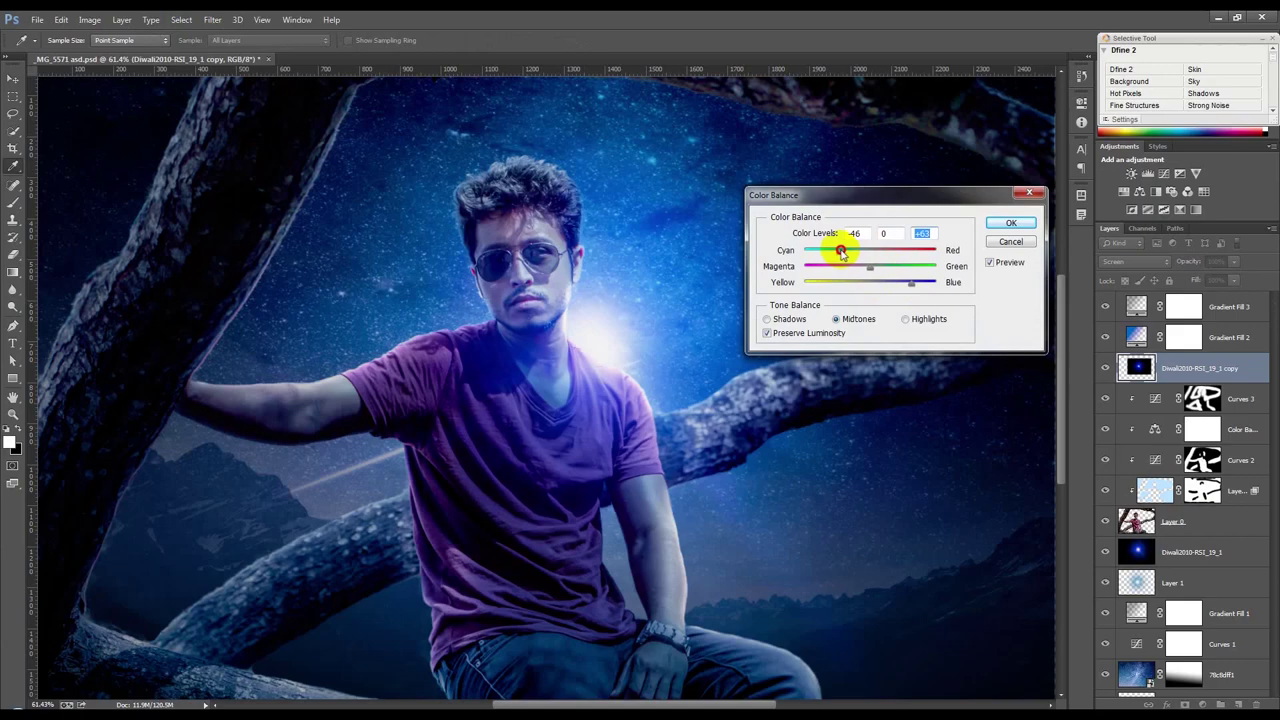
pyautogui.click(1010, 222)
pyautogui.press('v')
pyautogui.scroll(-1, 628, 337)
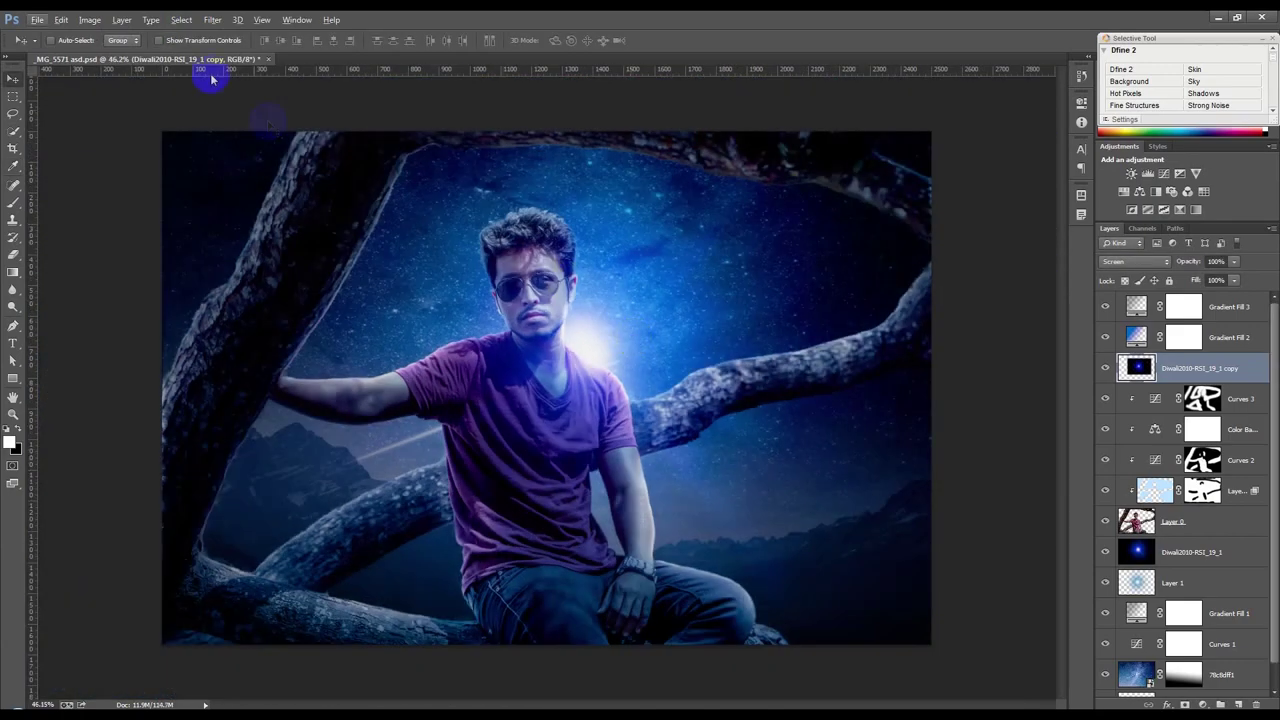
# Step: Nudge the flare copy and soften it with a 26.4 px Gaussian Blur
pyautogui.click(175, 21)
pyautogui.moveTo(212, 20)
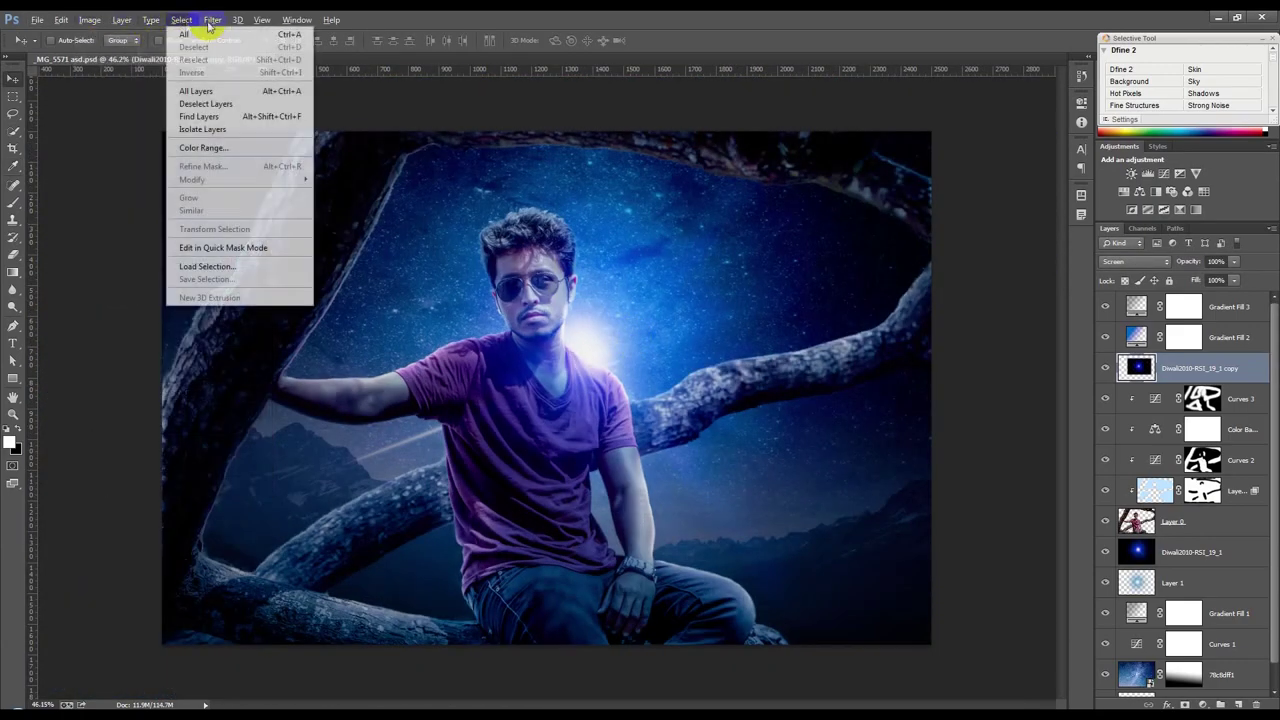
pyautogui.click(219, 35)
pyautogui.moveTo(673, 307)
pyautogui.mouseDown()
pyautogui.moveTo(703, 318)
pyautogui.moveTo(677, 294)
pyautogui.mouseUp()
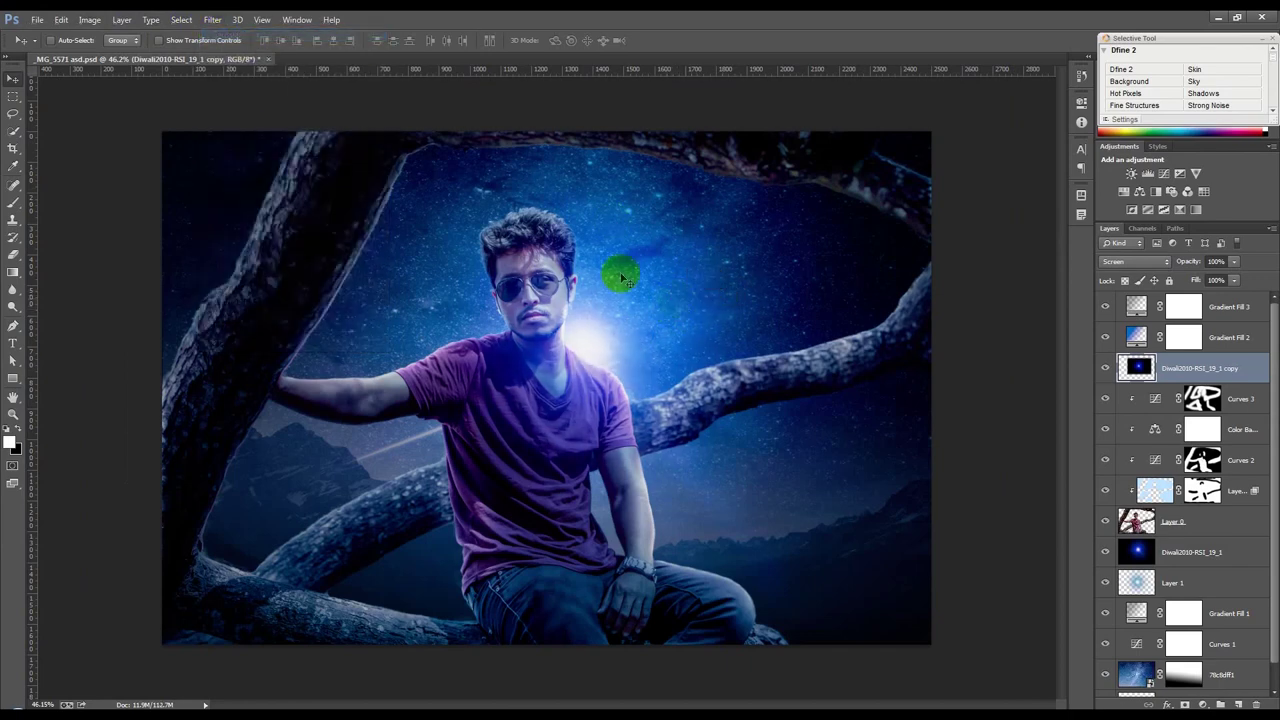
pyautogui.click(225, 24)
pyautogui.moveTo(219, 167)
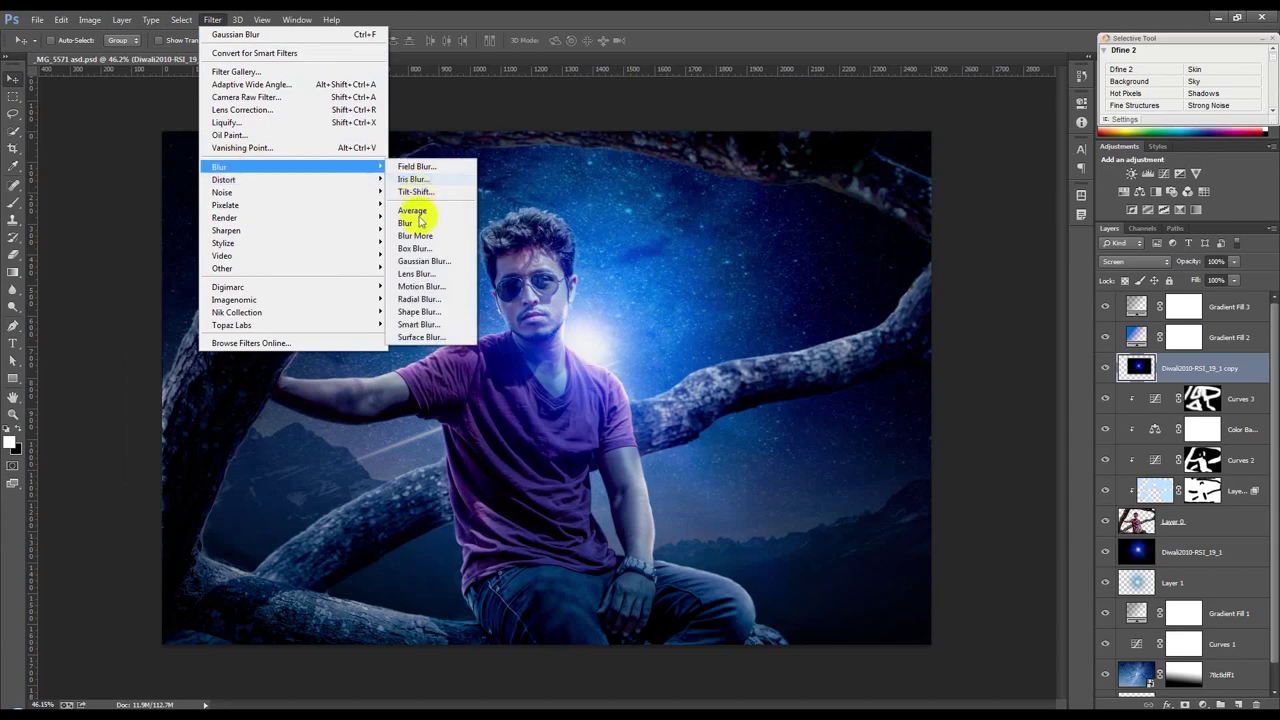
pyautogui.click(440, 262)
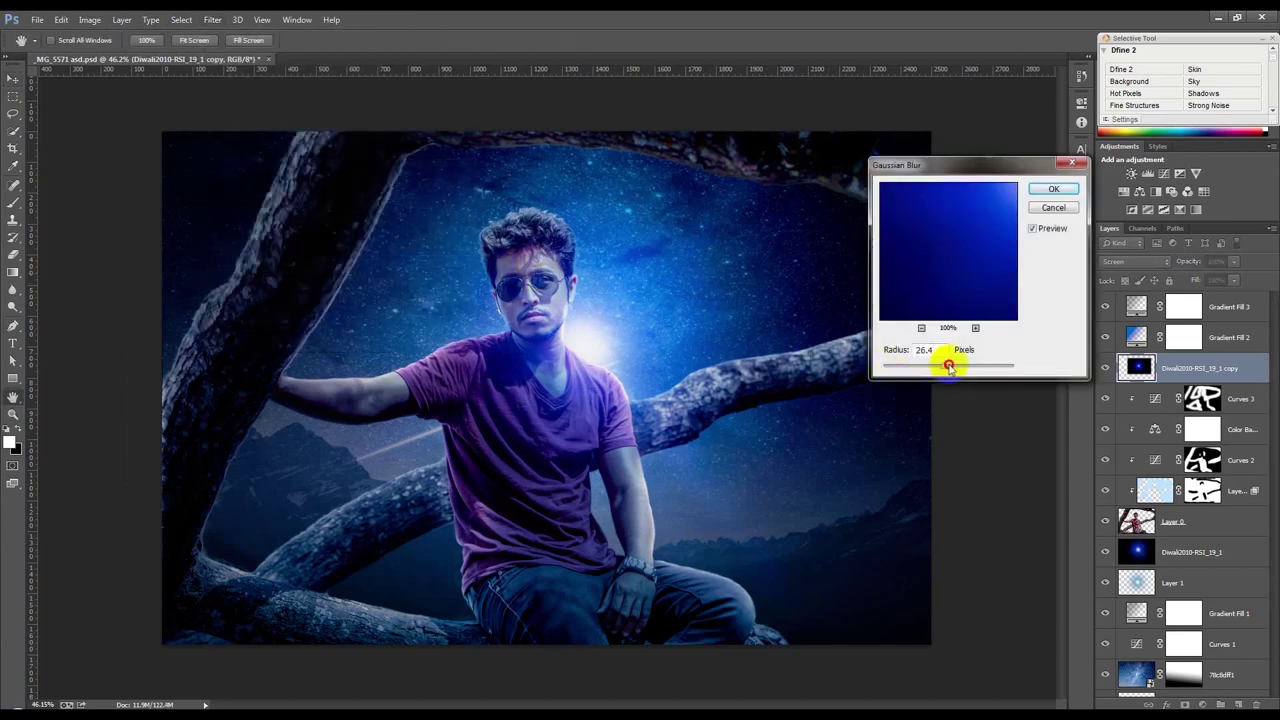
pyautogui.click(1053, 189)
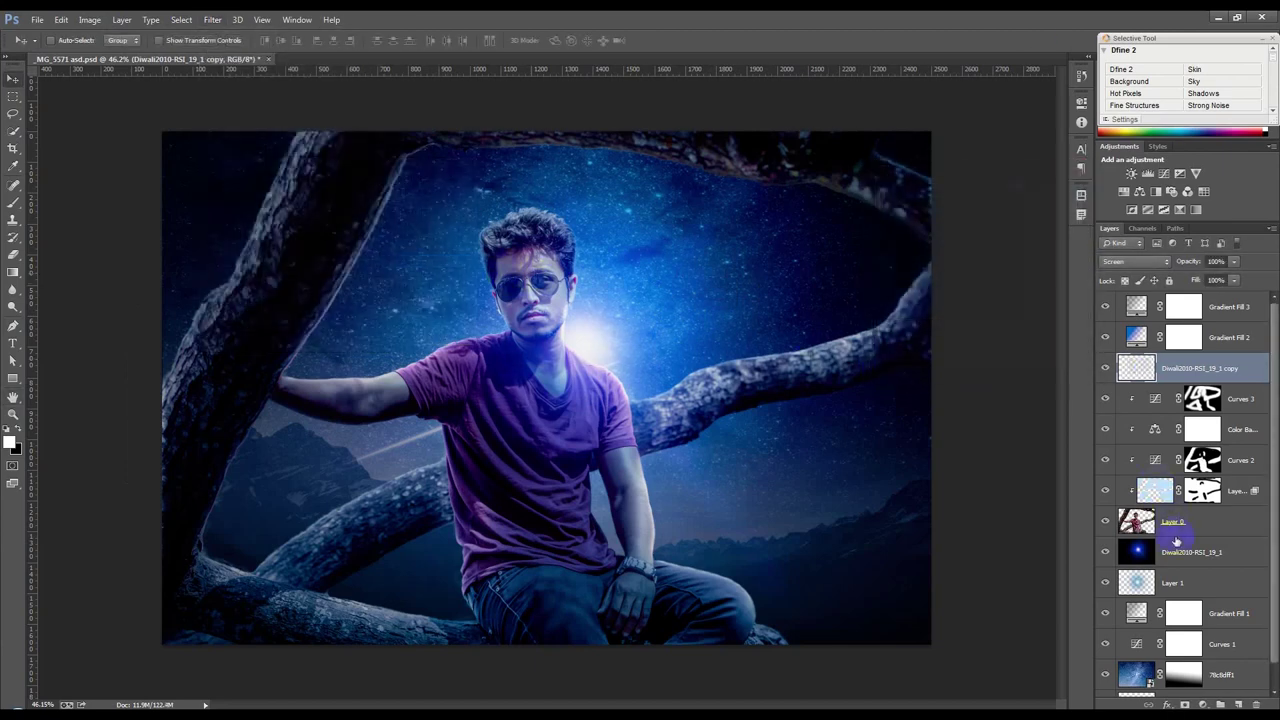
# Step: Move the original Diwali flare glow behind the man's shoulder
pyautogui.click(1186, 549)
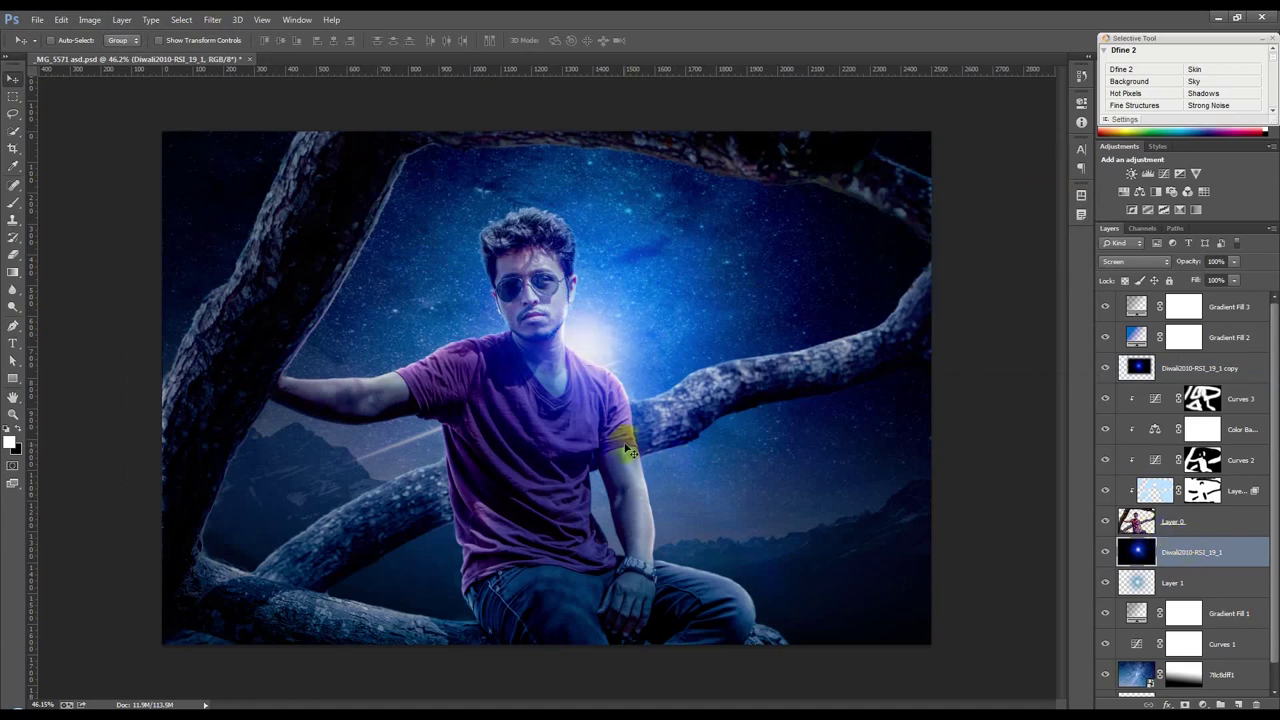
pyautogui.moveTo(652, 380)
pyautogui.mouseDown()
pyautogui.moveTo(612, 362)
pyautogui.moveTo(625, 348)
pyautogui.mouseUp()
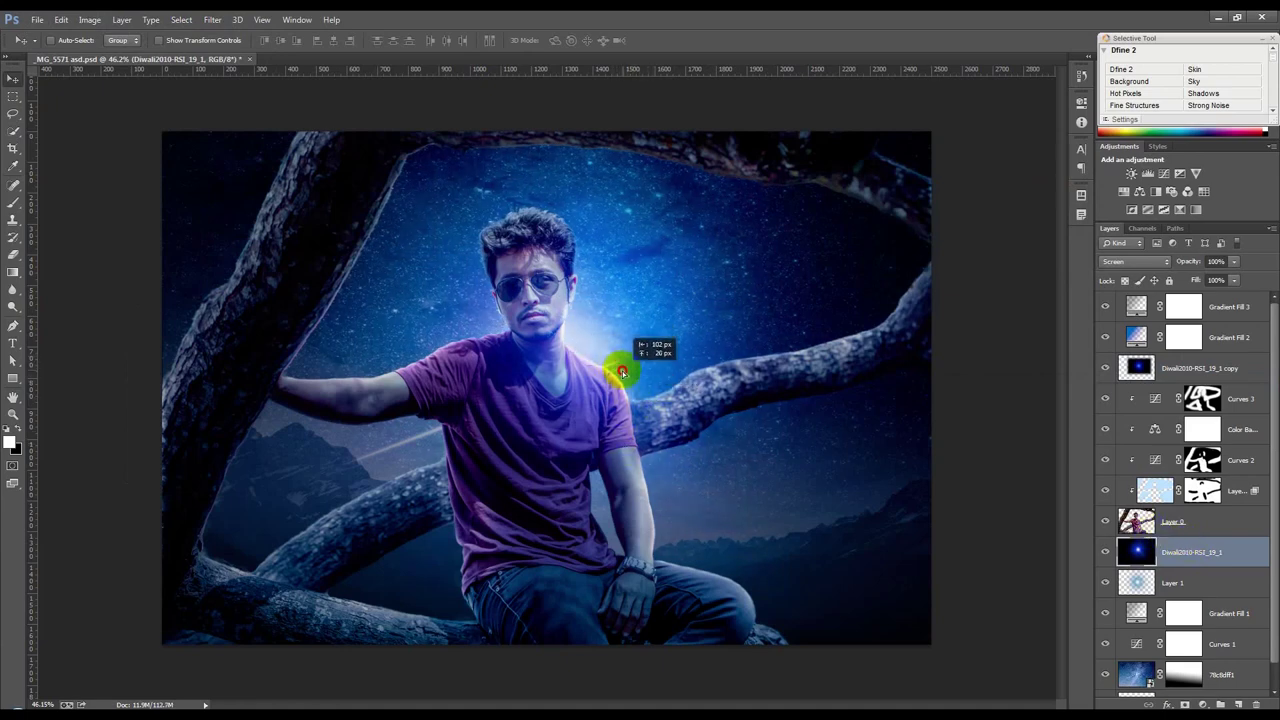
pyautogui.moveTo(625, 348); pyautogui.dragTo(624, 350)
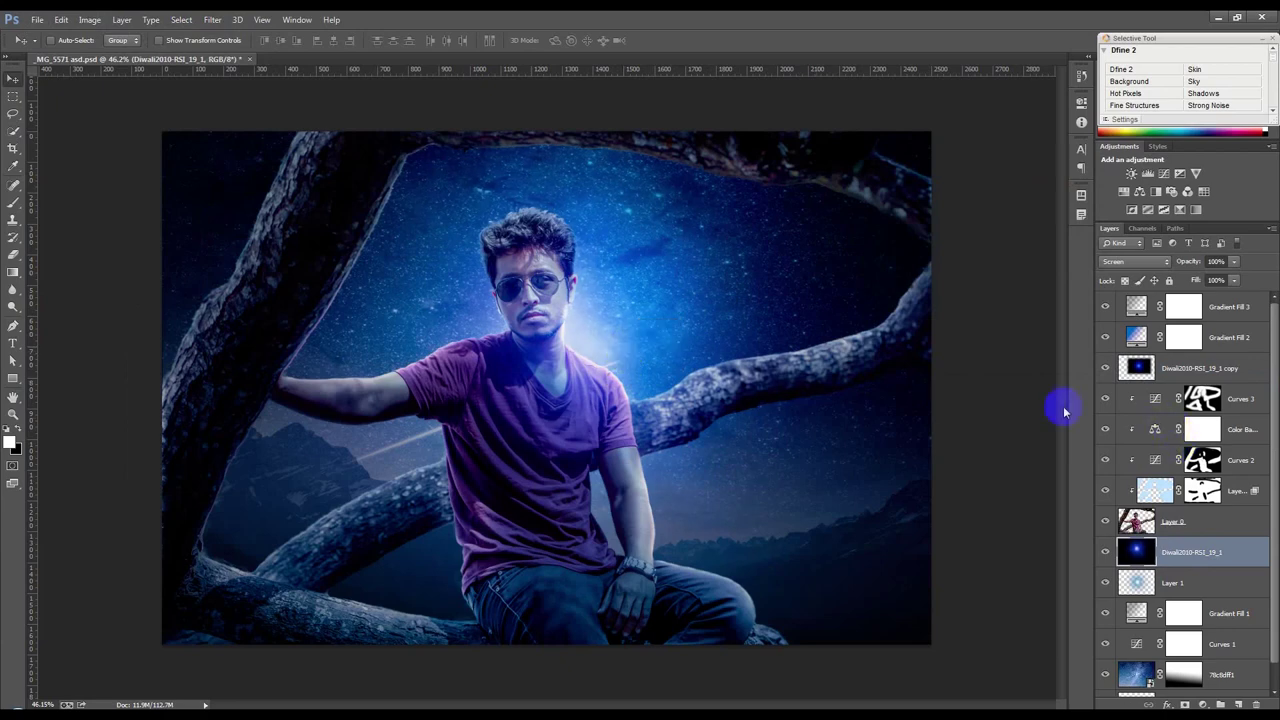
# Step: Select Layer 0, zoom in on the face, and set the Dodge tool to Midtones at 50% exposure
pyautogui.click(1196, 524)
pyautogui.scroll(2, 571, 271)
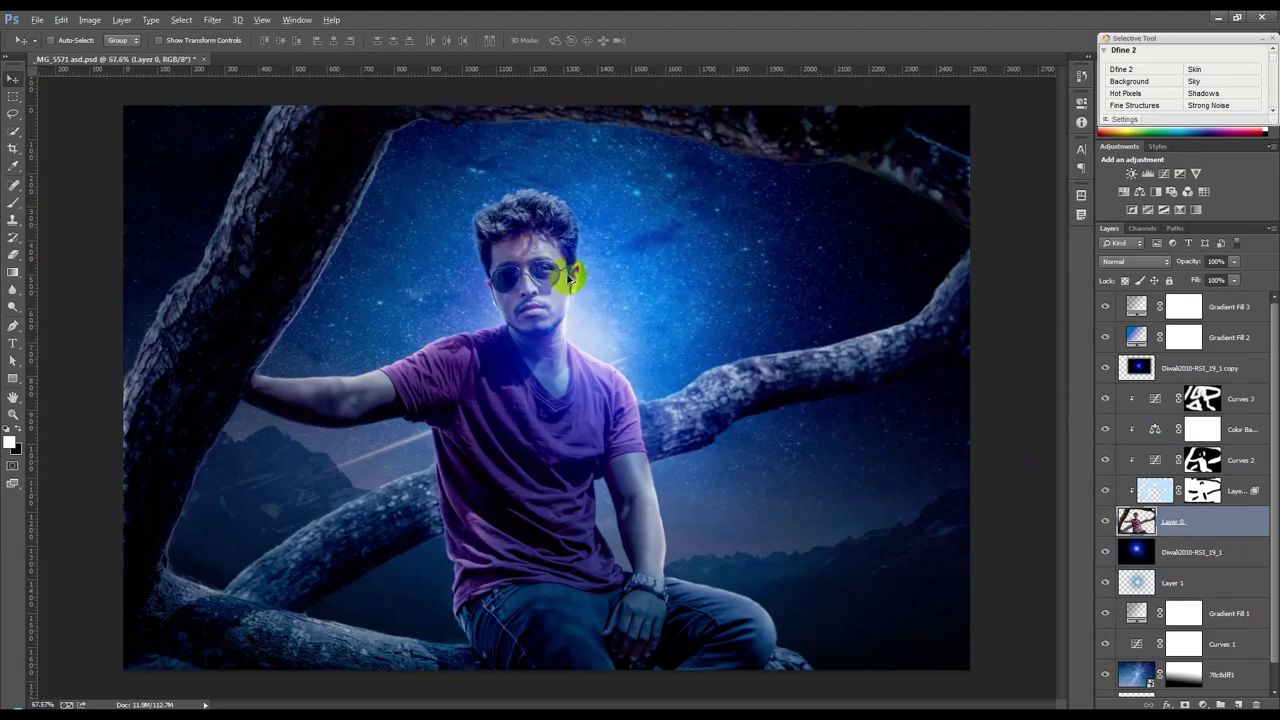
pyautogui.scroll(3, 565, 268)
pyautogui.scroll(2, 632, 285)
pyautogui.scroll(1, 600, 288)
pyautogui.scroll(1, 584, 288)
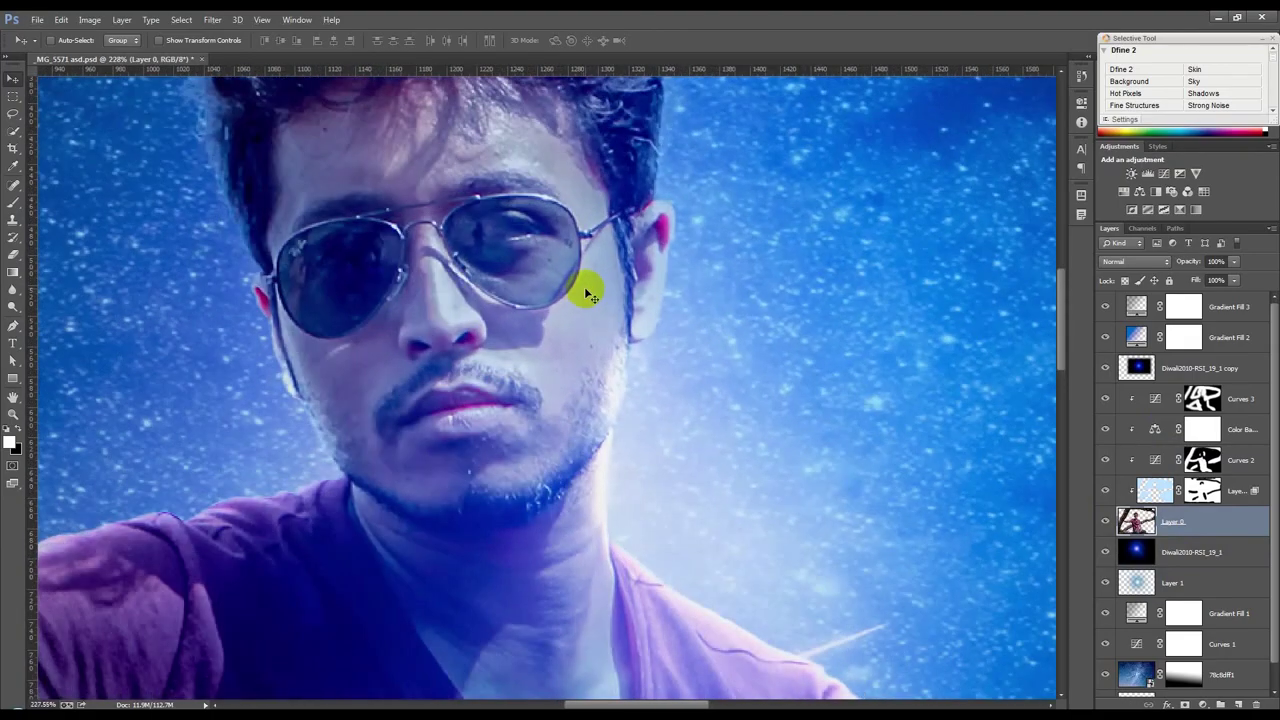
pyautogui.click(13, 304)
pyautogui.rightClick(13, 304)
pyautogui.click(65, 306)
pyautogui.rightClick(540, 402)
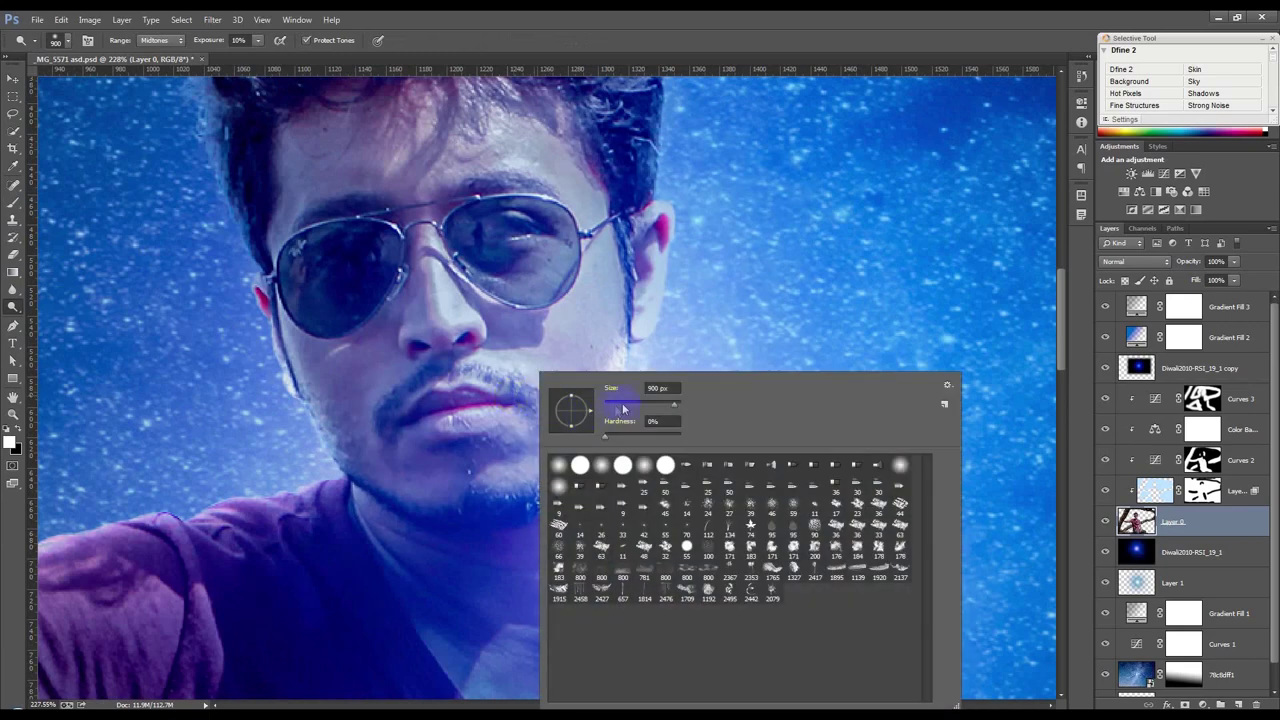
pyautogui.click(696, 36)
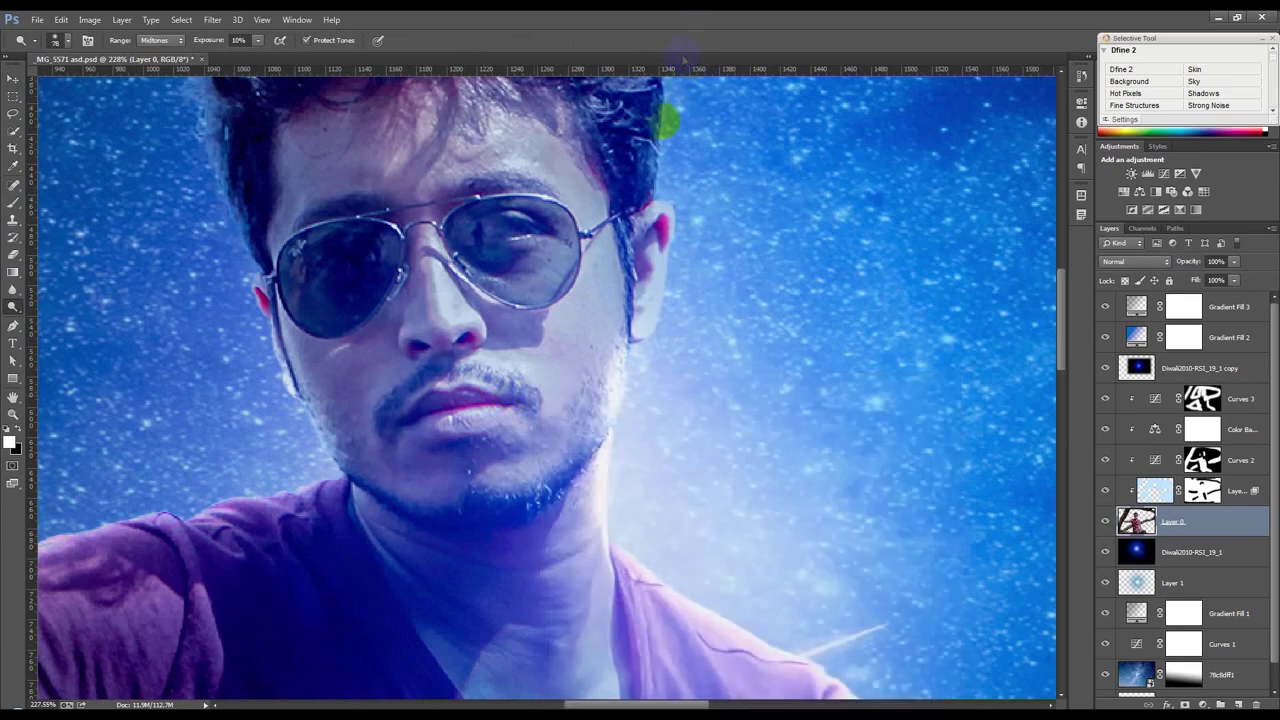
# Step: Dodge the cheek, hair, shoulder edge, jaw and neck, then zoom out to the full figure
pyautogui.moveTo(569, 346)
pyautogui.mouseDown()
pyautogui.moveTo(571, 437)
pyautogui.moveTo(605, 360)
pyautogui.mouseUp()
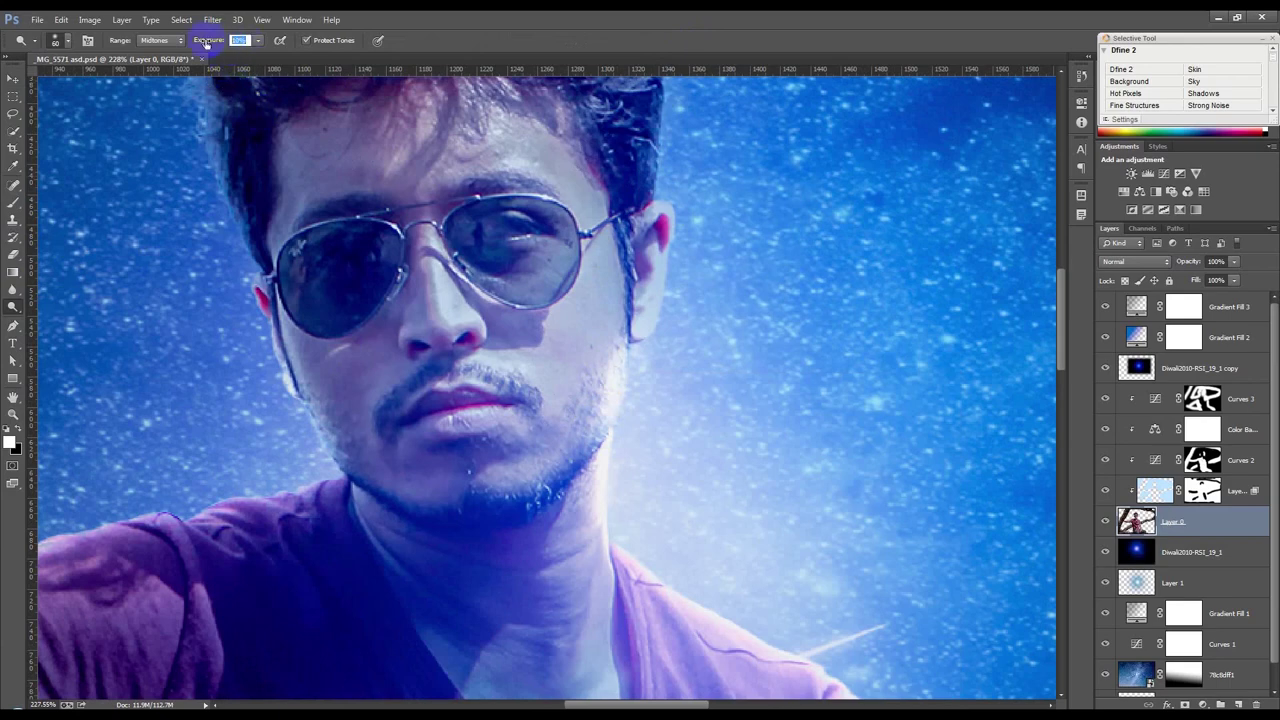
pyautogui.moveTo(572, 338)
pyautogui.mouseDown()
pyautogui.moveTo(583, 417)
pyautogui.moveTo(609, 351)
pyautogui.moveTo(603, 271)
pyautogui.moveTo(557, 143)
pyautogui.moveTo(457, 109)
pyautogui.moveTo(420, 115)
pyautogui.moveTo(449, 309)
pyautogui.moveTo(655, 215)
pyautogui.moveTo(634, 349)
pyautogui.moveTo(566, 434)
pyautogui.moveTo(591, 529)
pyautogui.moveTo(745, 629)
pyautogui.moveTo(751, 600)
pyautogui.mouseUp()
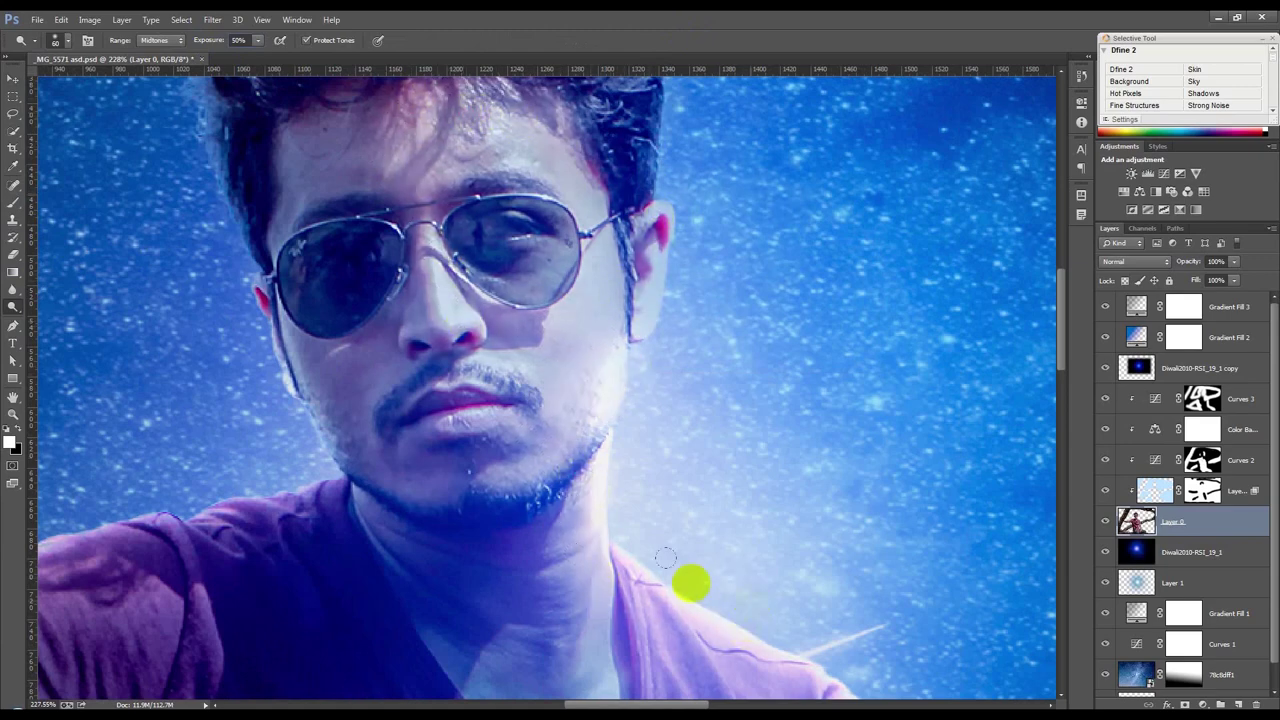
pyautogui.moveTo(320, 474)
pyautogui.mouseDown()
pyautogui.moveTo(200, 486)
pyautogui.moveTo(32, 530)
pyautogui.mouseUp()
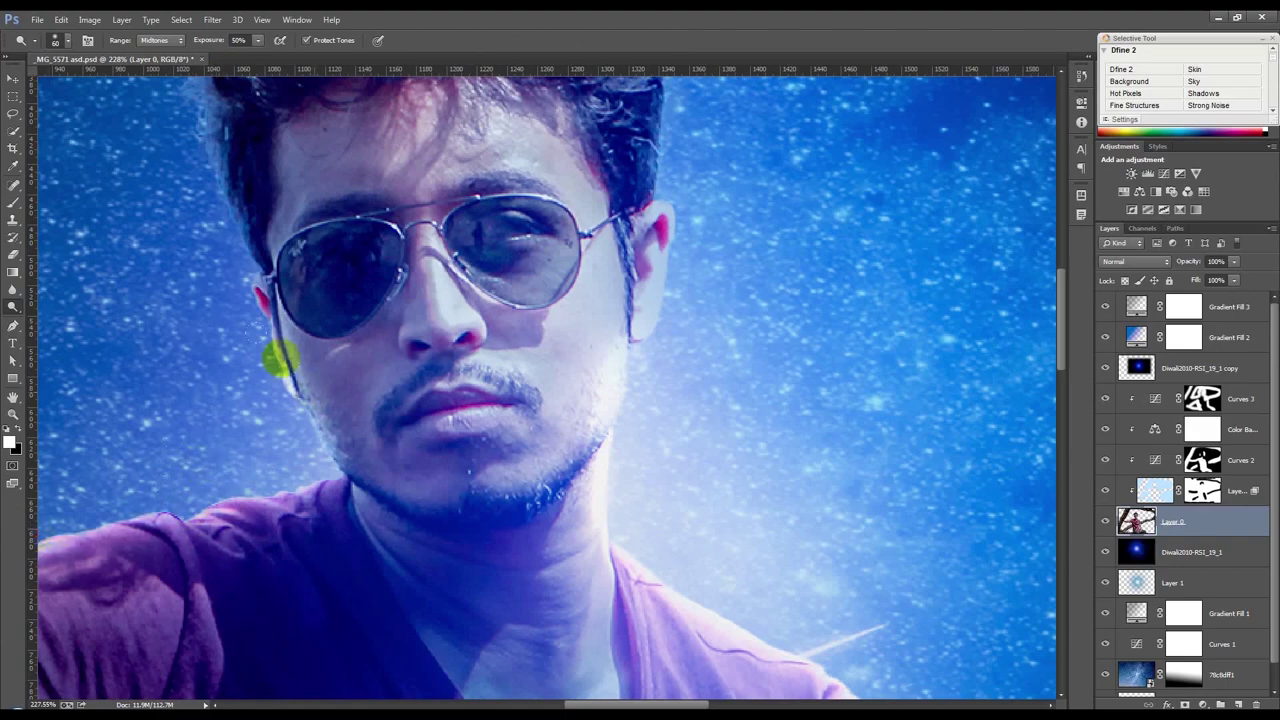
pyautogui.moveTo(286, 360); pyautogui.dragTo(332, 470)
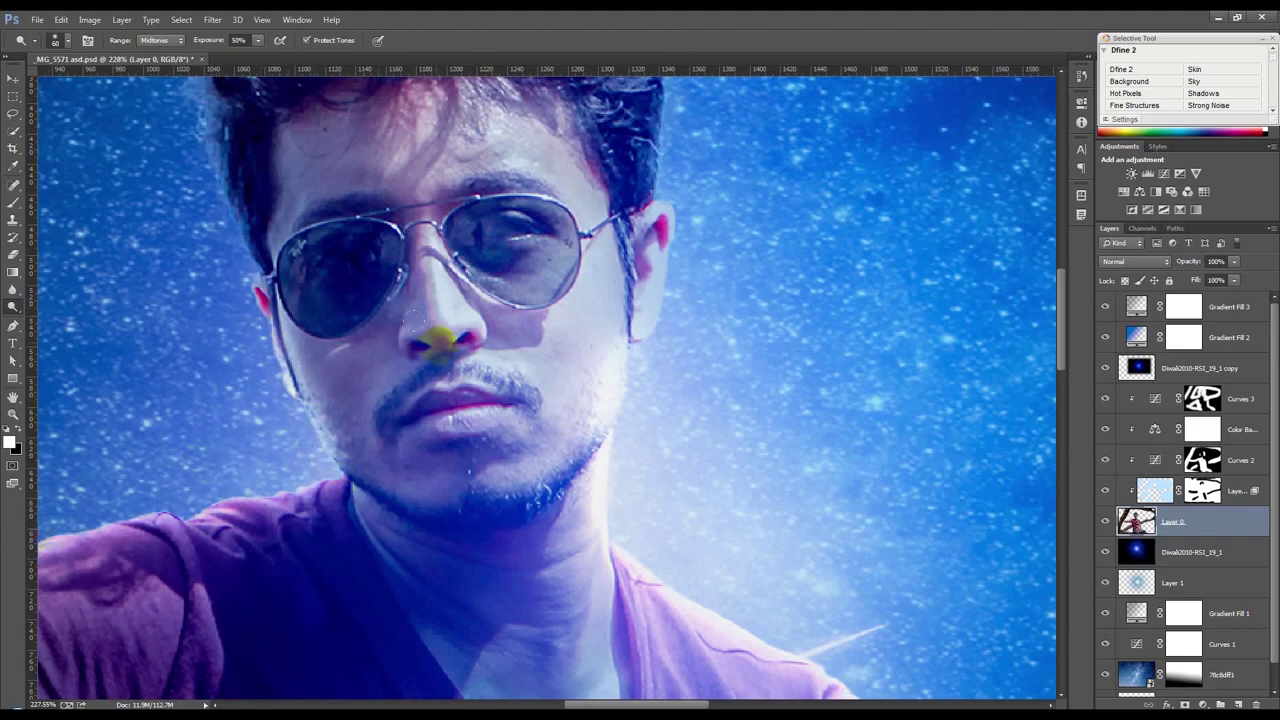
pyautogui.keyDown('alt'); pyautogui.scroll(-3, 580, 408); pyautogui.keyUp('alt')
pyautogui.keyDown('alt'); pyautogui.scroll(-2, 560, 380); pyautogui.keyUp('alt')
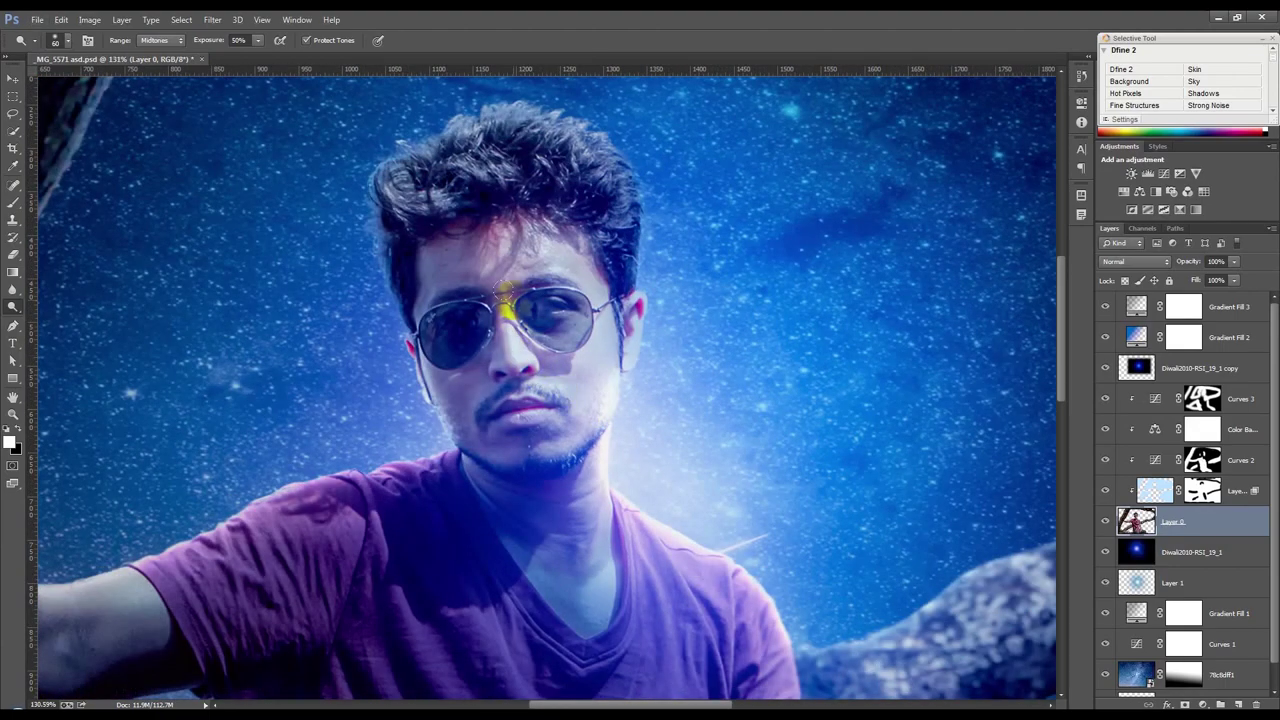
pyautogui.keyDown('alt'); pyautogui.scroll(-2, 572, 350); pyautogui.keyUp('alt')
pyautogui.keyDown('alt'); pyautogui.scroll(-2, 586, 371); pyautogui.keyUp('alt')
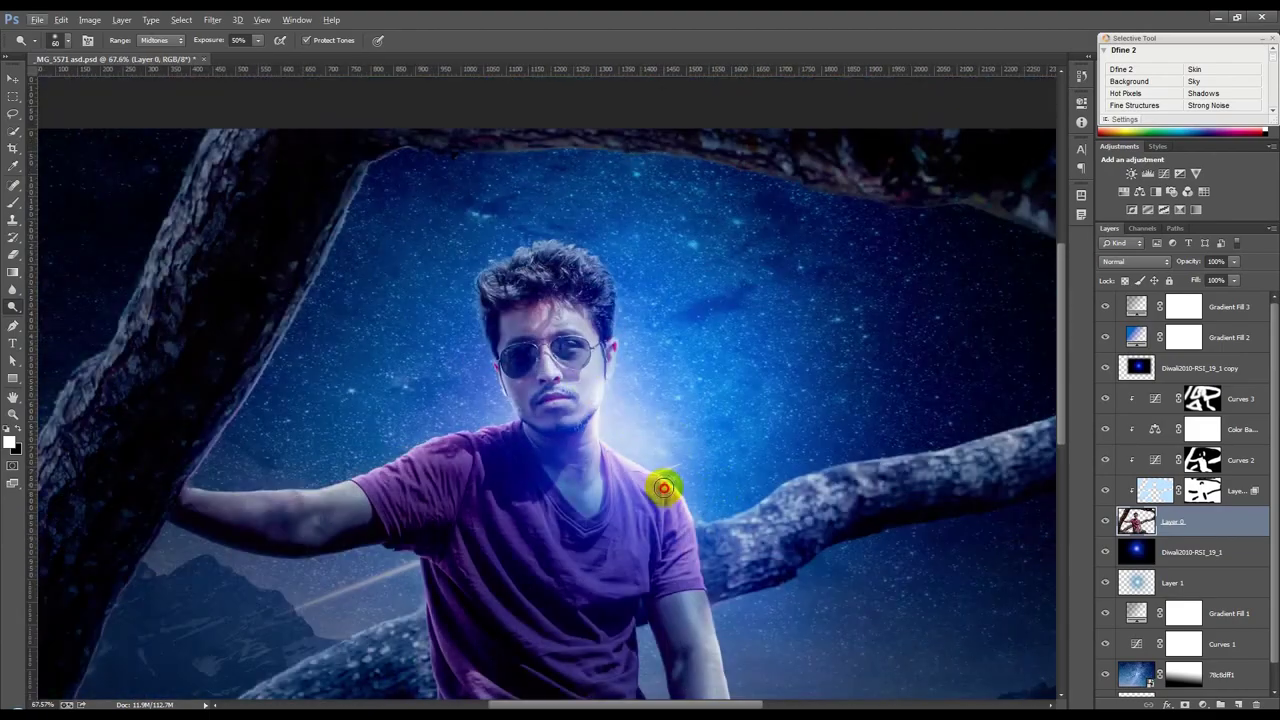
# Step: Dodge the edges of the upper, left and lower tree branches on Layer 0
pyautogui.moveTo(703, 522); pyautogui.dragTo(1042, 412)
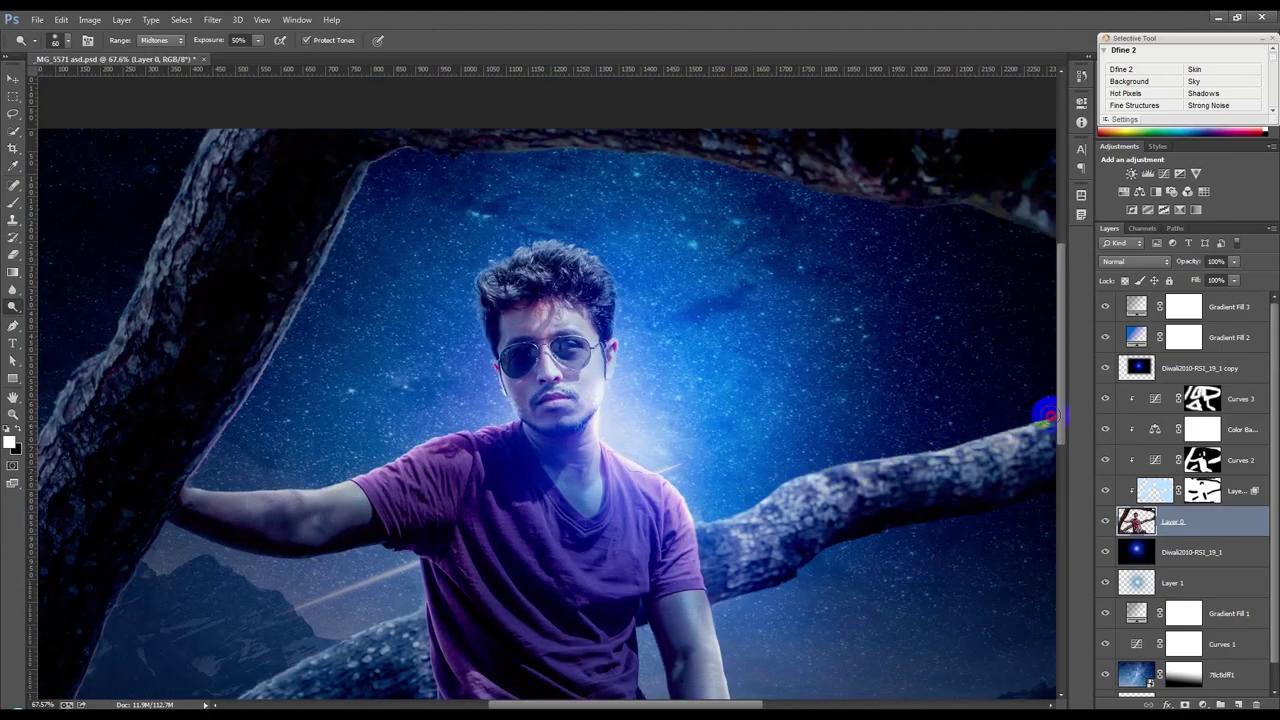
pyautogui.keyDown('alt'); pyautogui.scroll(-1, 703, 453); pyautogui.keyUp('alt')
pyautogui.moveTo(391, 151)
pyautogui.mouseDown()
pyautogui.moveTo(329, 229)
pyautogui.moveTo(285, 345)
pyautogui.moveTo(343, 206)
pyautogui.moveTo(394, 137)
pyautogui.mouseUp()
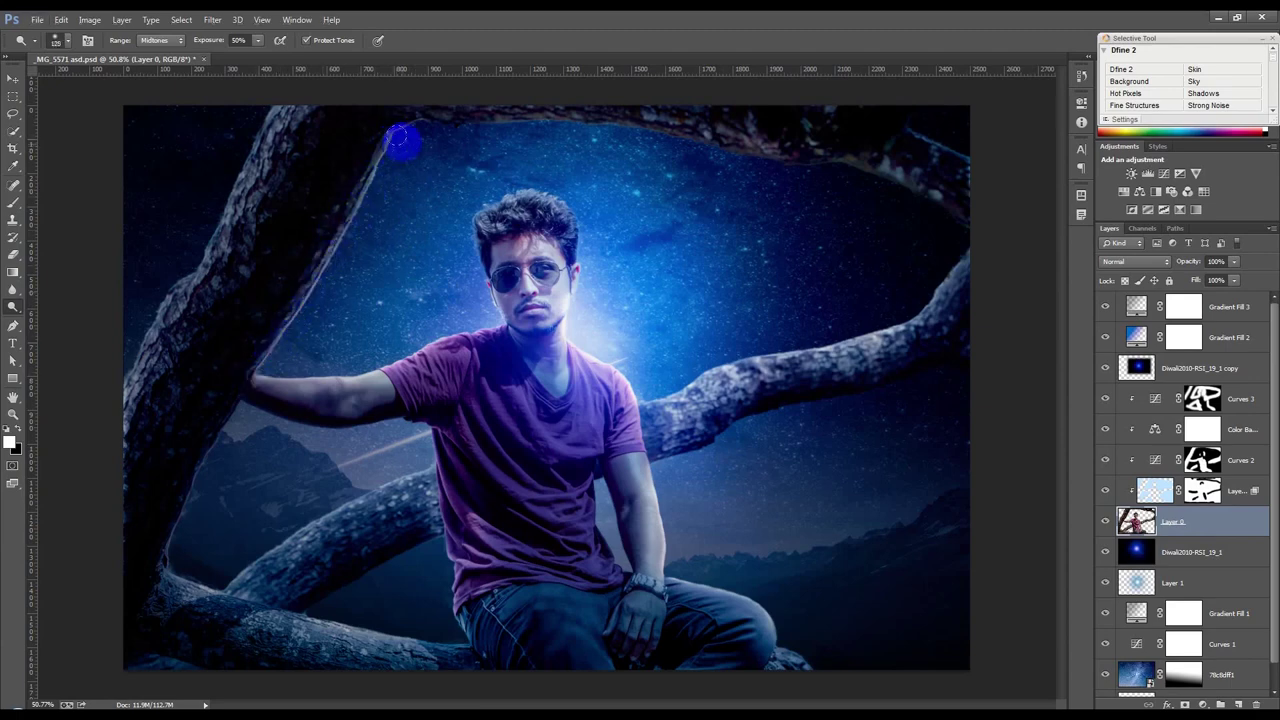
pyautogui.moveTo(666, 139); pyautogui.dragTo(951, 214)
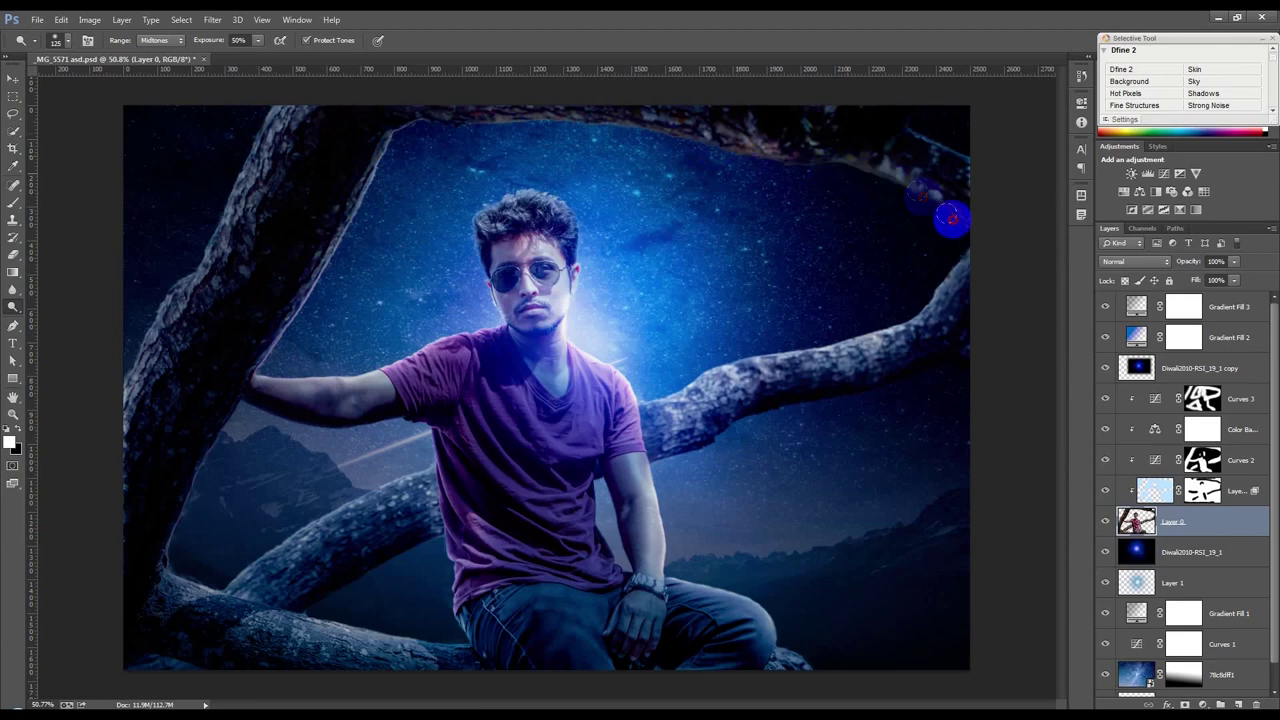
pyautogui.moveTo(423, 109)
pyautogui.mouseDown()
pyautogui.moveTo(316, 249)
pyautogui.moveTo(229, 400)
pyautogui.moveTo(242, 384)
pyautogui.moveTo(430, 340)
pyautogui.moveTo(578, 405)
pyautogui.mouseUp()
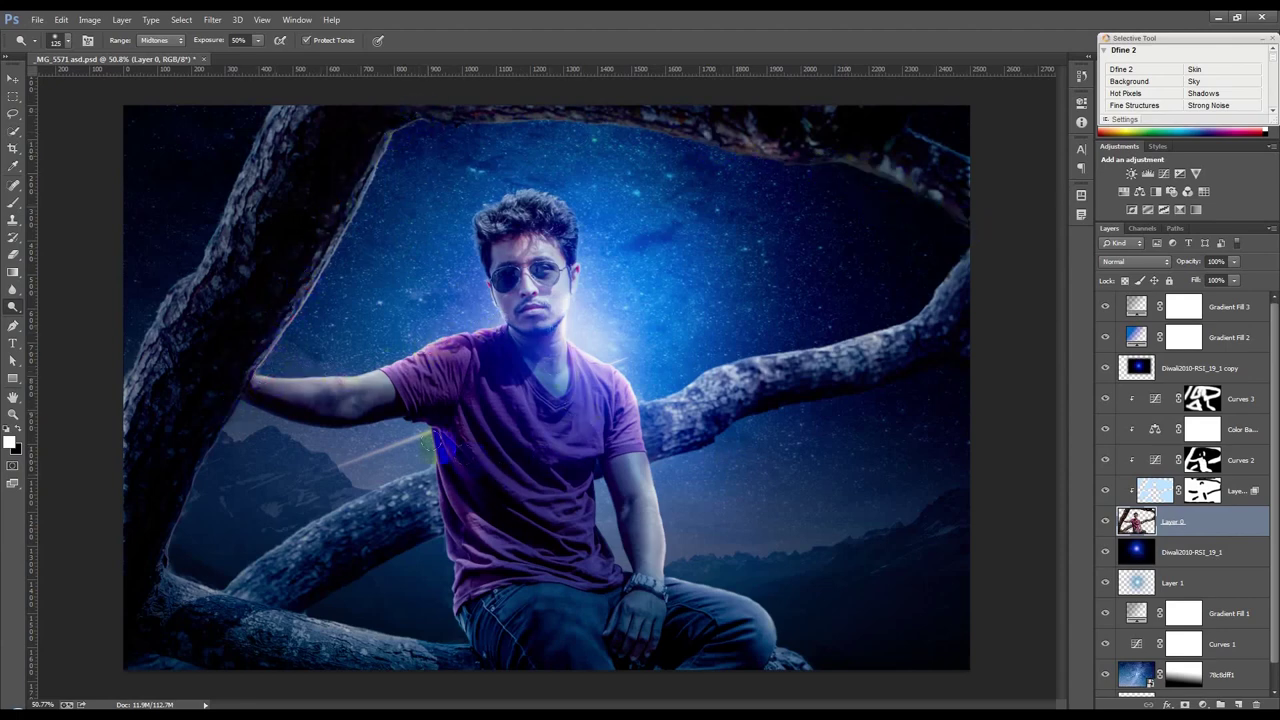
pyautogui.moveTo(331, 513); pyautogui.dragTo(228, 568)
pyautogui.moveTo(298, 612); pyautogui.dragTo(463, 643)
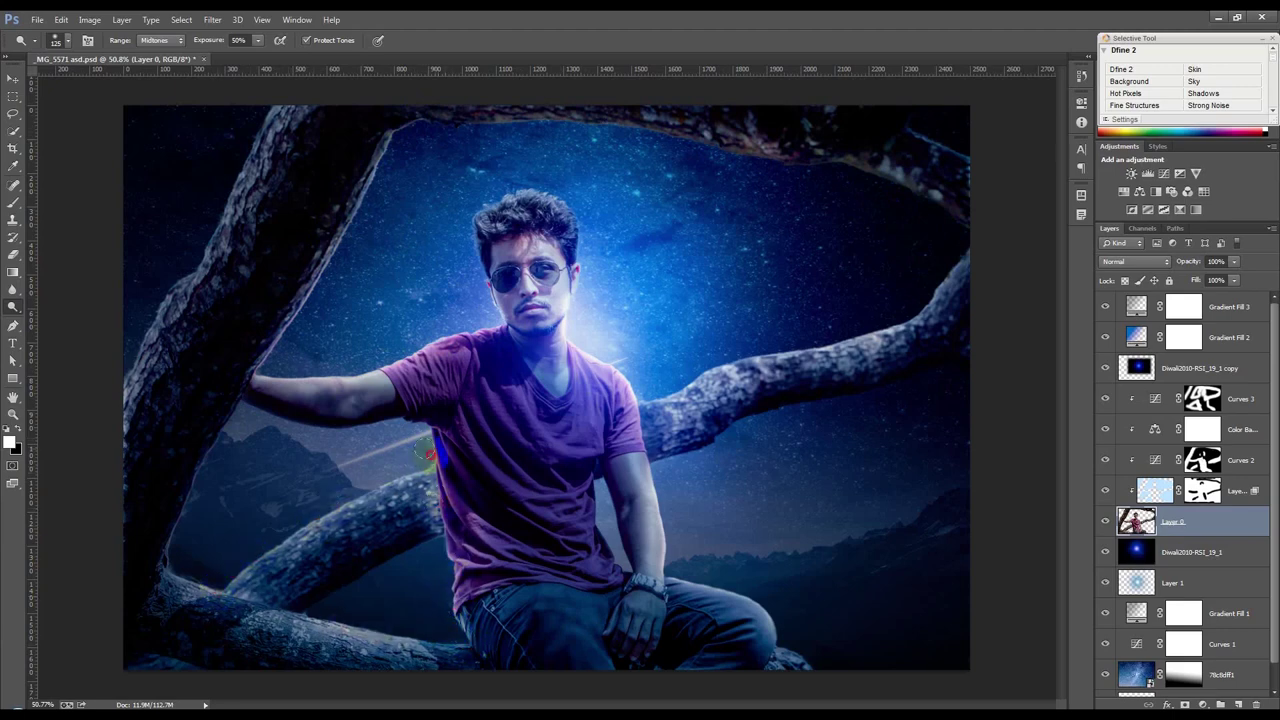
# Step: Dodge the man's arm, the knee and rock area, and the left branch upward
pyautogui.moveTo(646, 454)
pyautogui.mouseDown()
pyautogui.moveTo(666, 568)
pyautogui.moveTo(768, 612)
pyautogui.mouseUp()
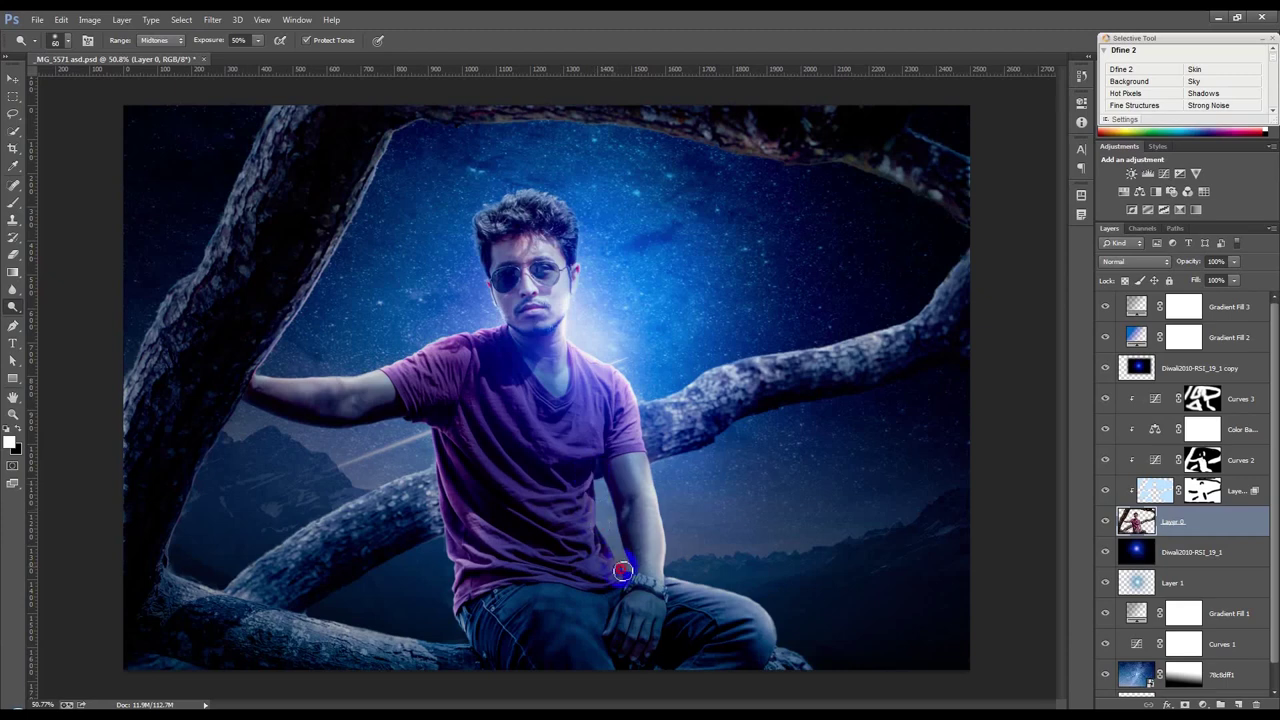
pyautogui.moveTo(775, 631); pyautogui.dragTo(790, 648)
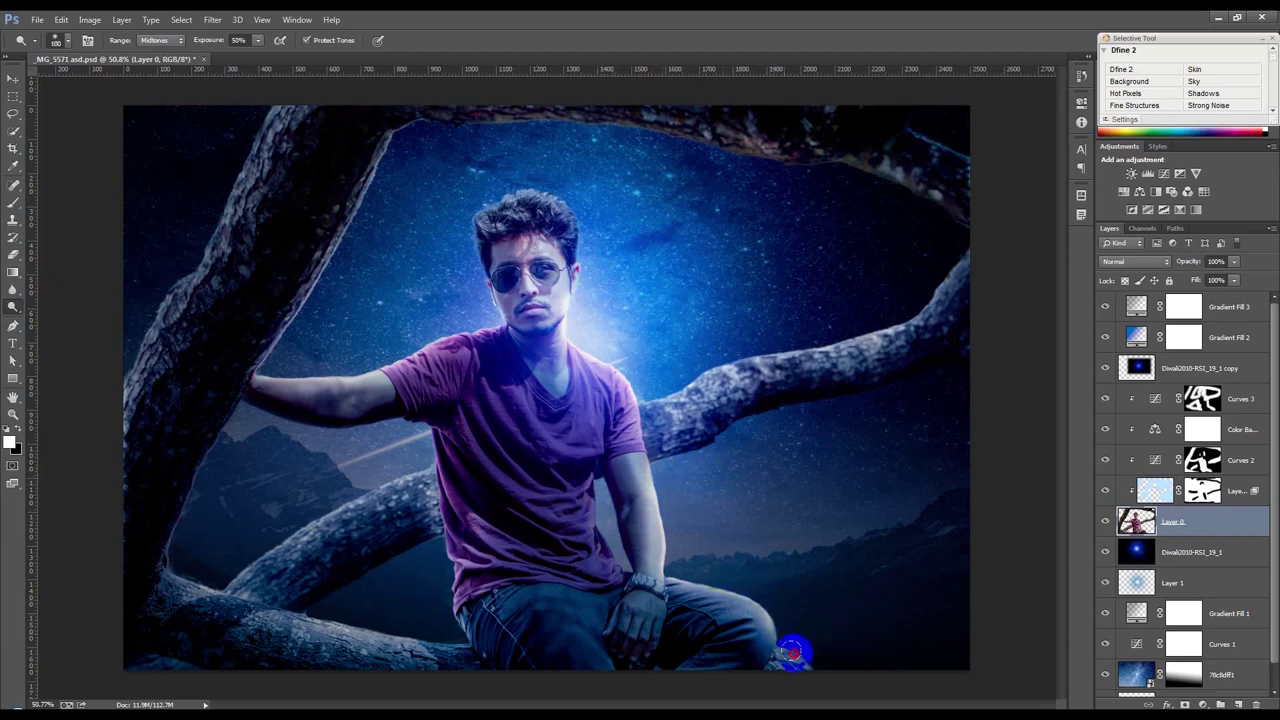
pyautogui.click(455, 636)
pyautogui.moveTo(270, 618)
pyautogui.mouseDown()
pyautogui.moveTo(157, 571)
pyautogui.moveTo(200, 437)
pyautogui.moveTo(210, 275)
pyautogui.moveTo(118, 408)
pyautogui.moveTo(279, 77)
pyautogui.mouseUp()
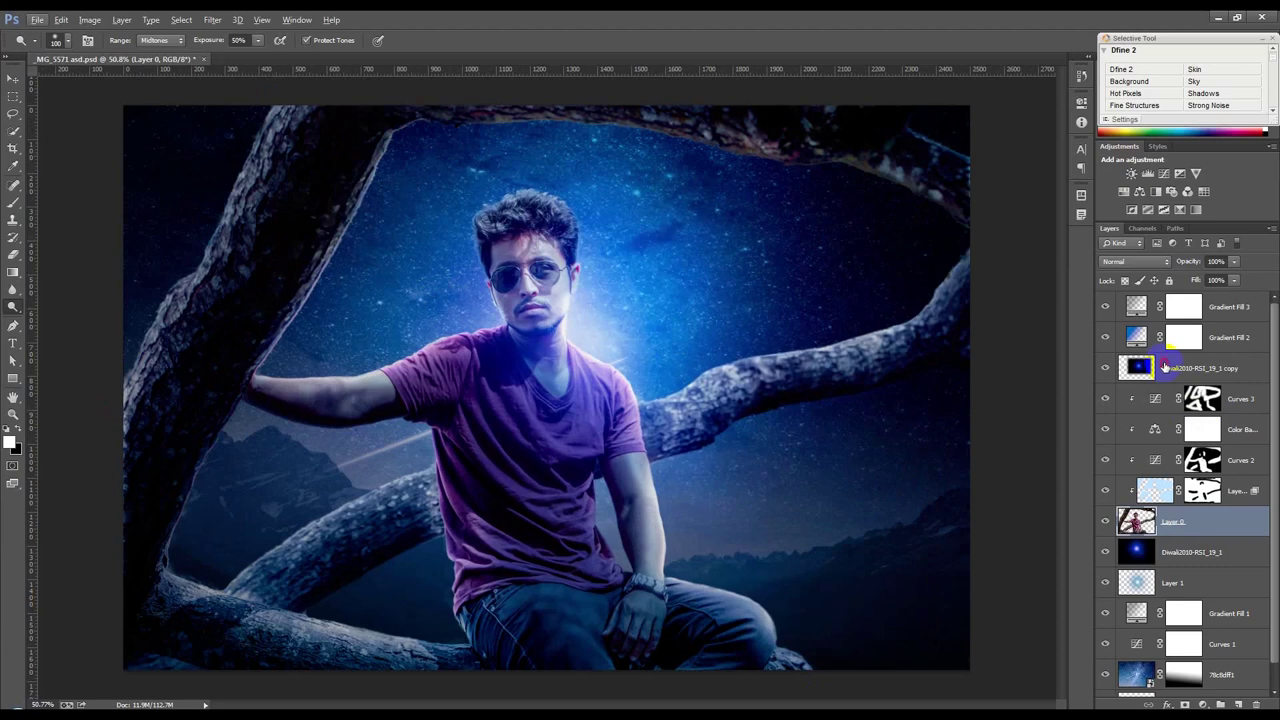
# Step: Lower the opacity of both Diwali2010-RSI_19_1 flare layers to dim the blue glow
pyautogui.click(1165, 368)
pyautogui.click(1106, 367)
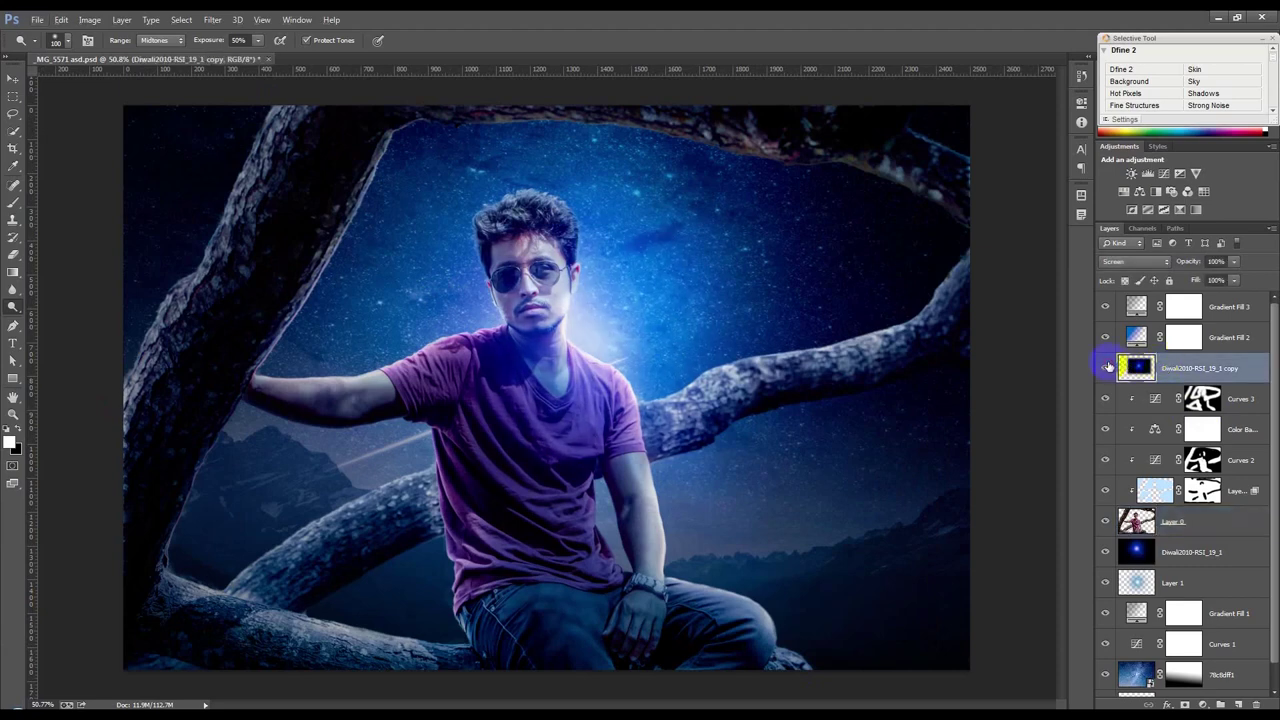
pyautogui.moveTo(1168, 260); pyautogui.dragTo(1168, 260)
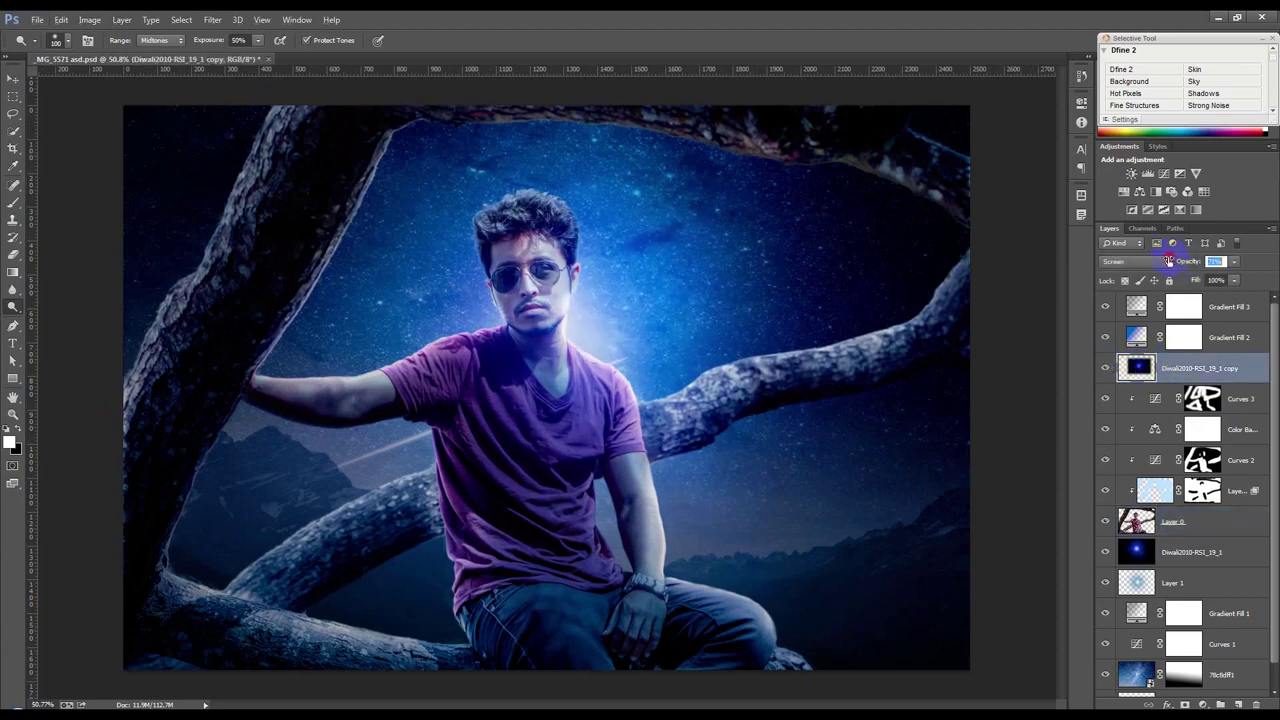
pyautogui.click(1186, 548)
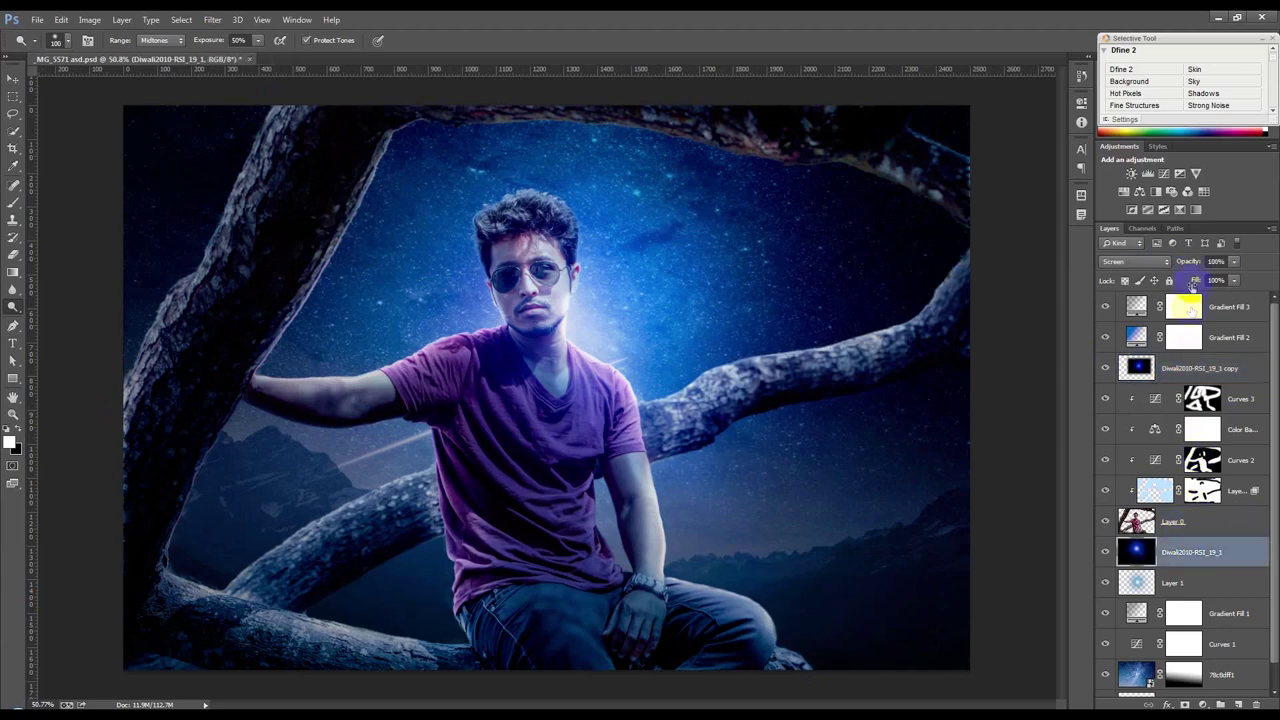
pyautogui.moveTo(1175, 263); pyautogui.dragTo(1173, 264)
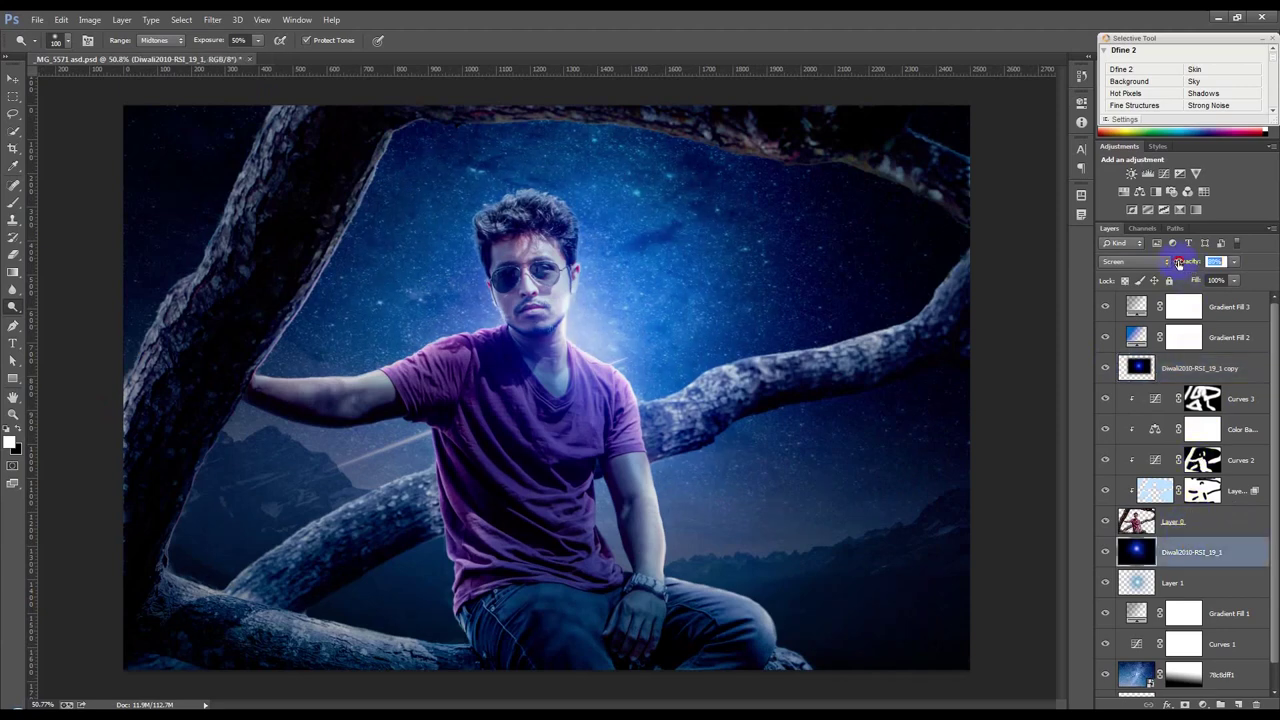
# Step: Set Layer 1 to 23% opacity and select the starry background layer 78c8dff1
pyautogui.click(1187, 578)
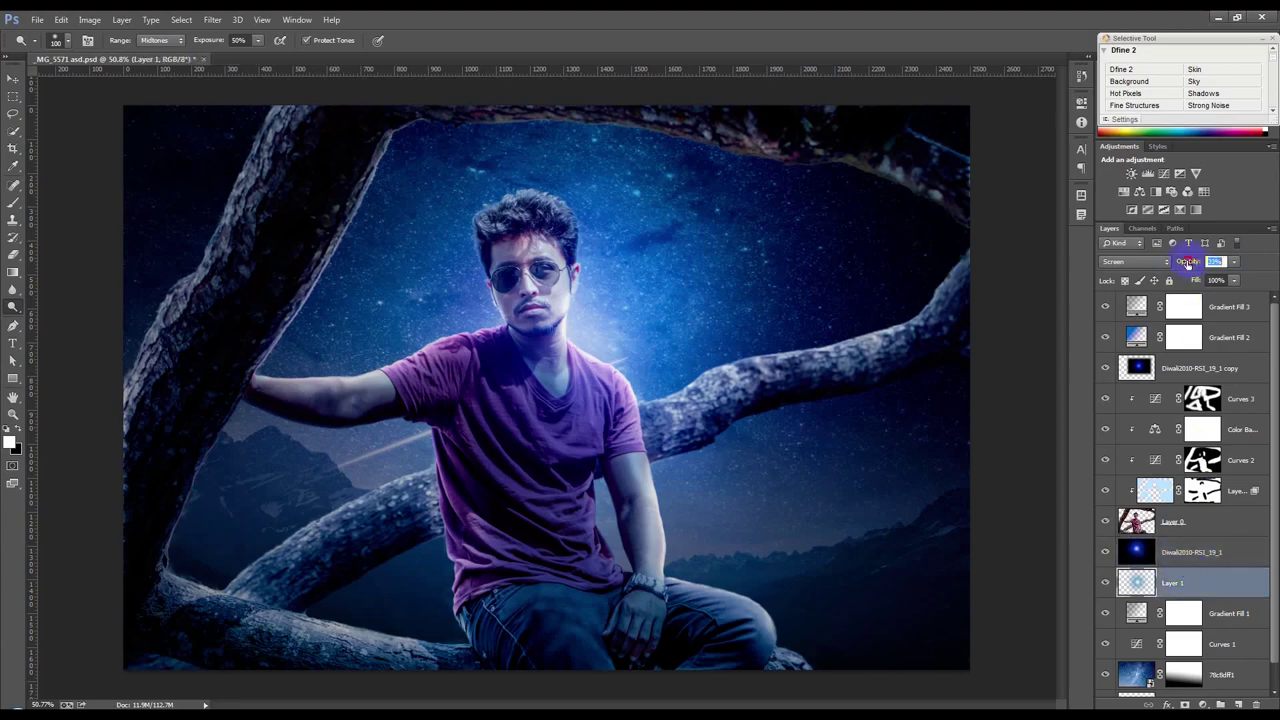
pyautogui.click(330, 225)
pyautogui.click(10, 81)
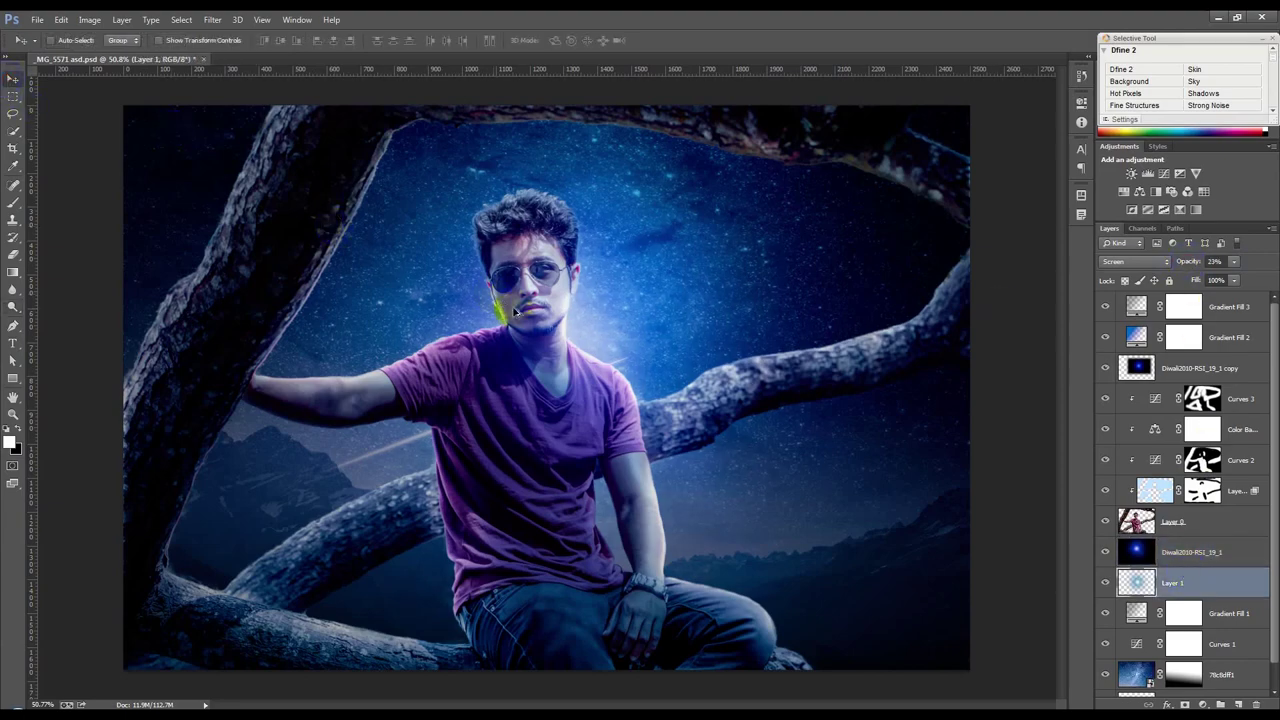
pyautogui.scroll(-2, 515, 313)
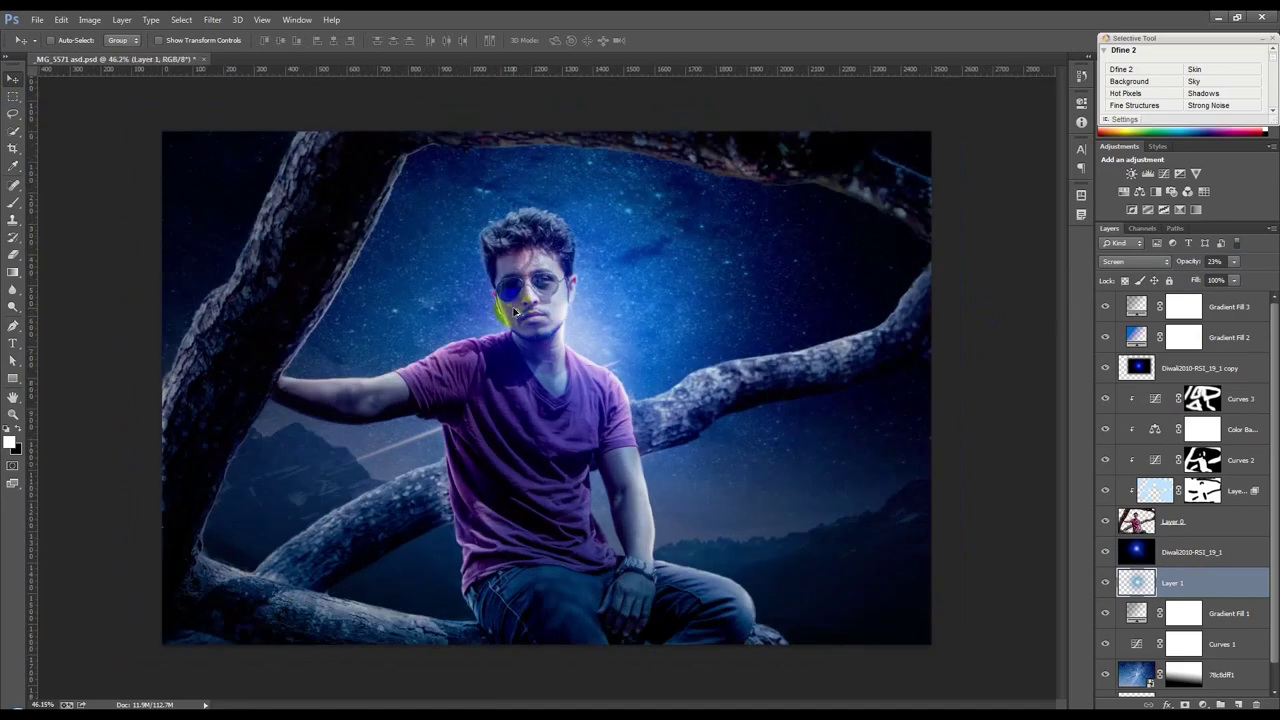
pyautogui.click(1180, 652)
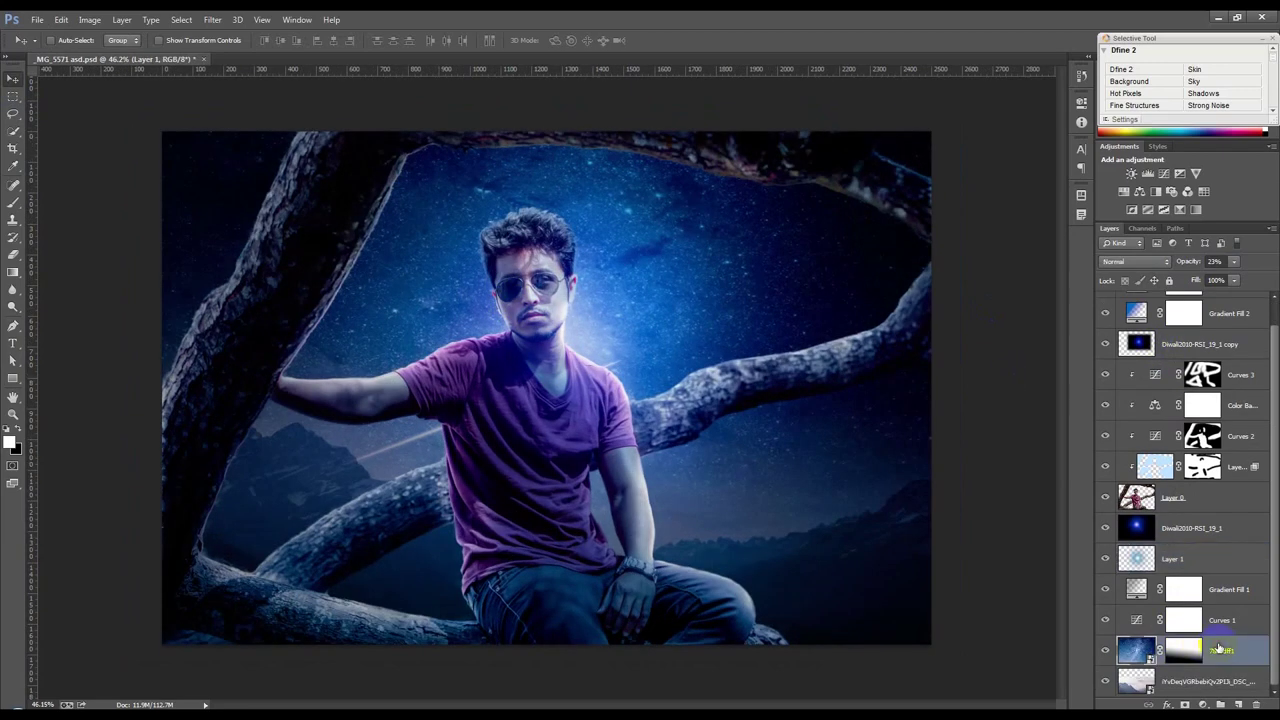
# Step: Preview a Gaussian Blur with a small radius on the starry layer 78c8dff1
pyautogui.rightClick(1180, 652)
pyautogui.click(212, 19)
pyautogui.moveTo(219, 166)
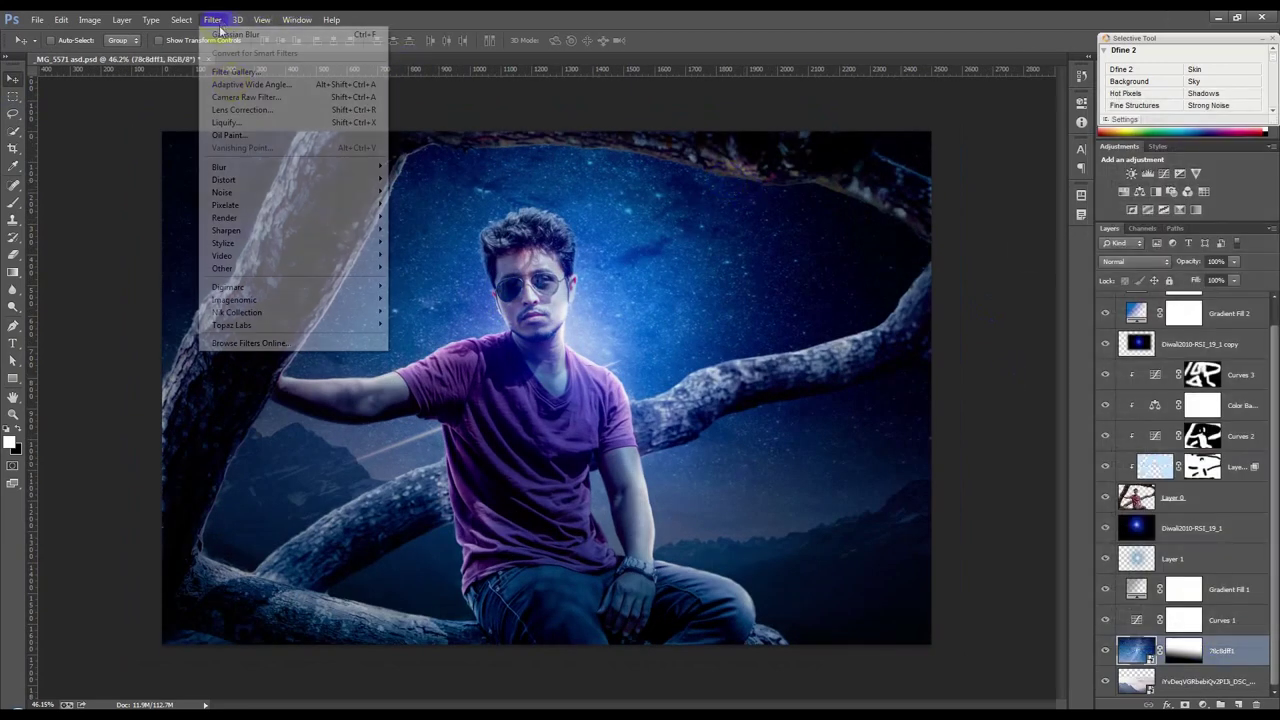
pyautogui.click(446, 264)
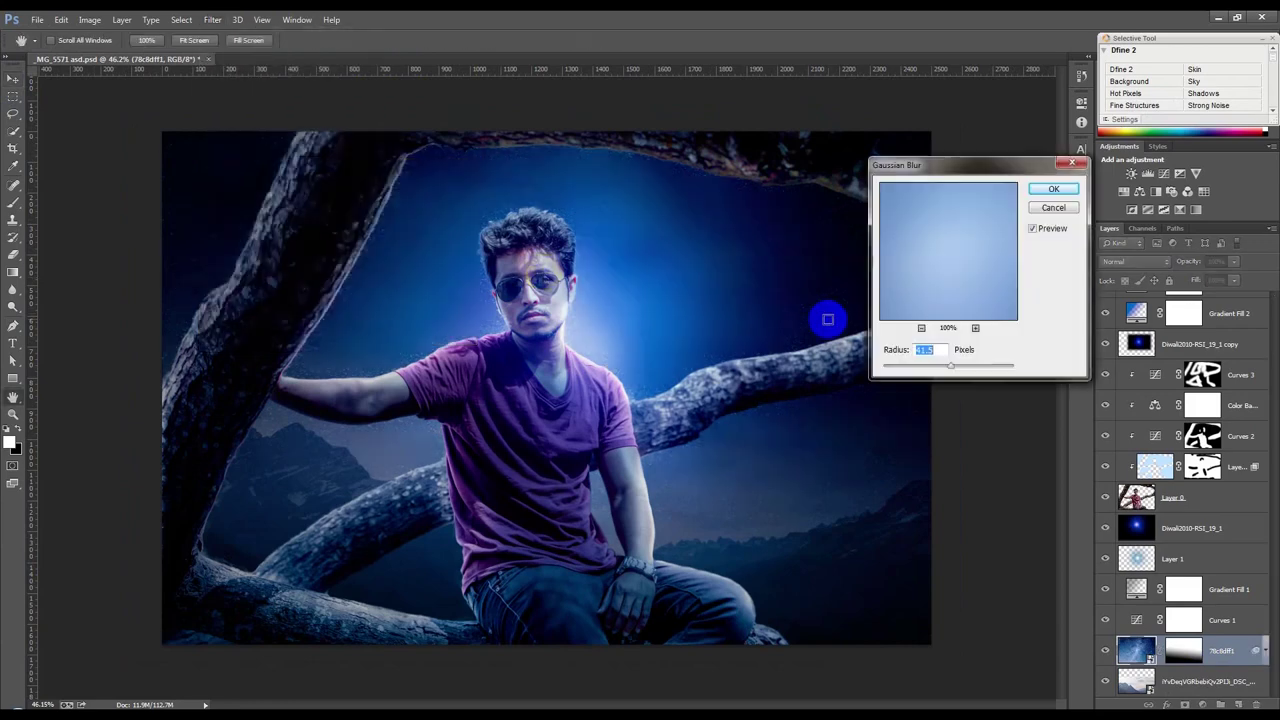
pyautogui.moveTo(910, 369); pyautogui.dragTo(900, 370)
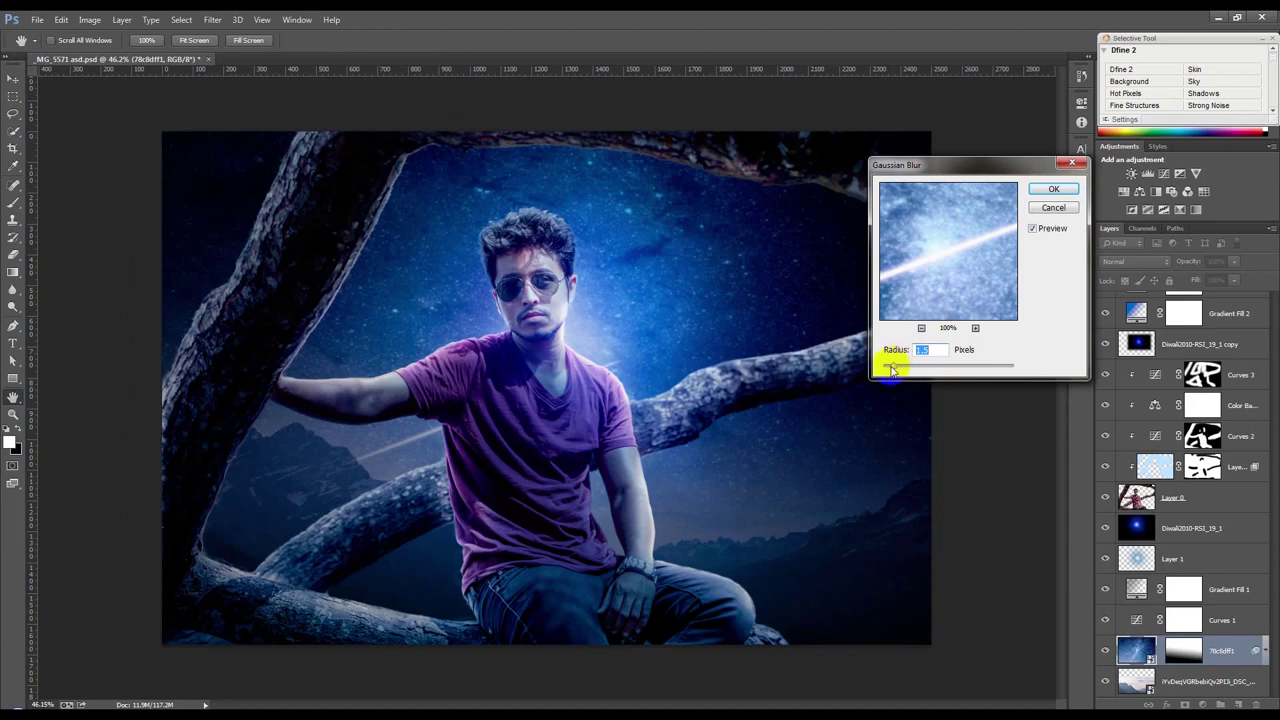
# Step: Apply a light, low-radius Gaussian Blur to the starry sky photo
pyautogui.moveTo(890, 370); pyautogui.dragTo(873, 368)
pyautogui.click(1052, 190)
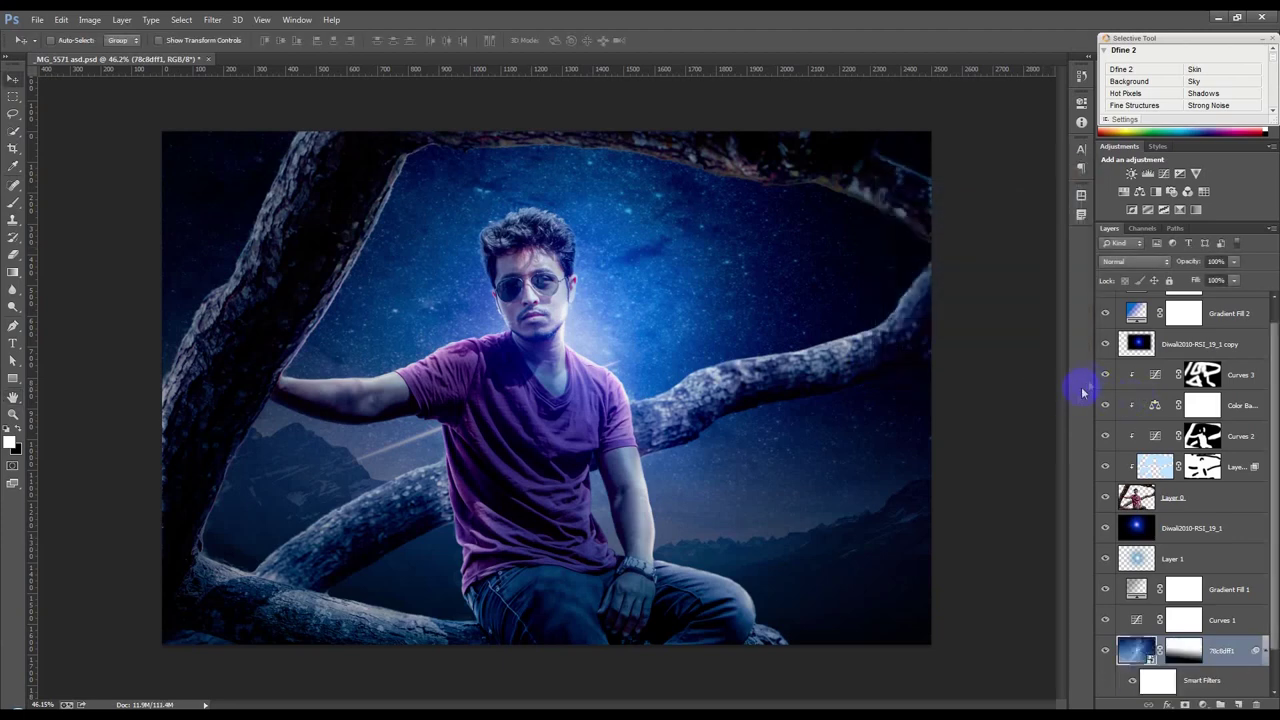
pyautogui.hotkey('ctrl', 'z')
# Step: Select the Gradient Fill 3 layer and bring up the new fill layer list
pyautogui.scroll(1, 1220, 360)
pyautogui.click(1238, 319)
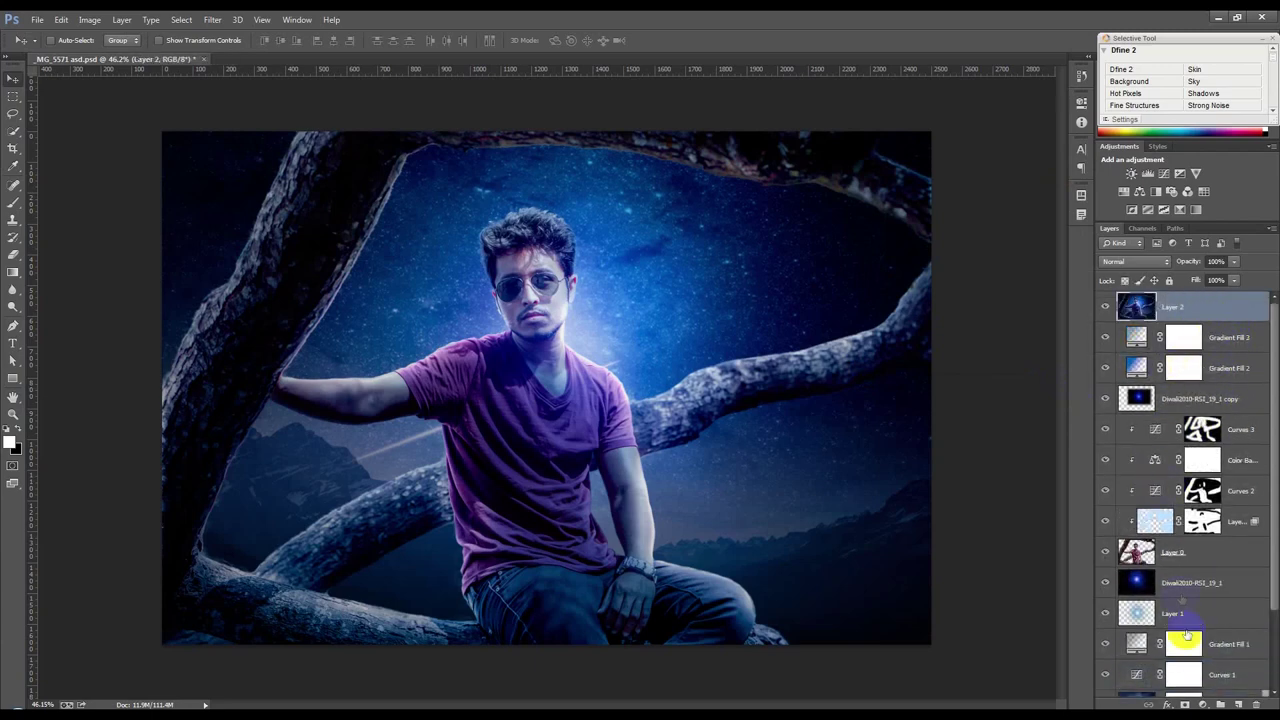
pyautogui.click(1204, 704)
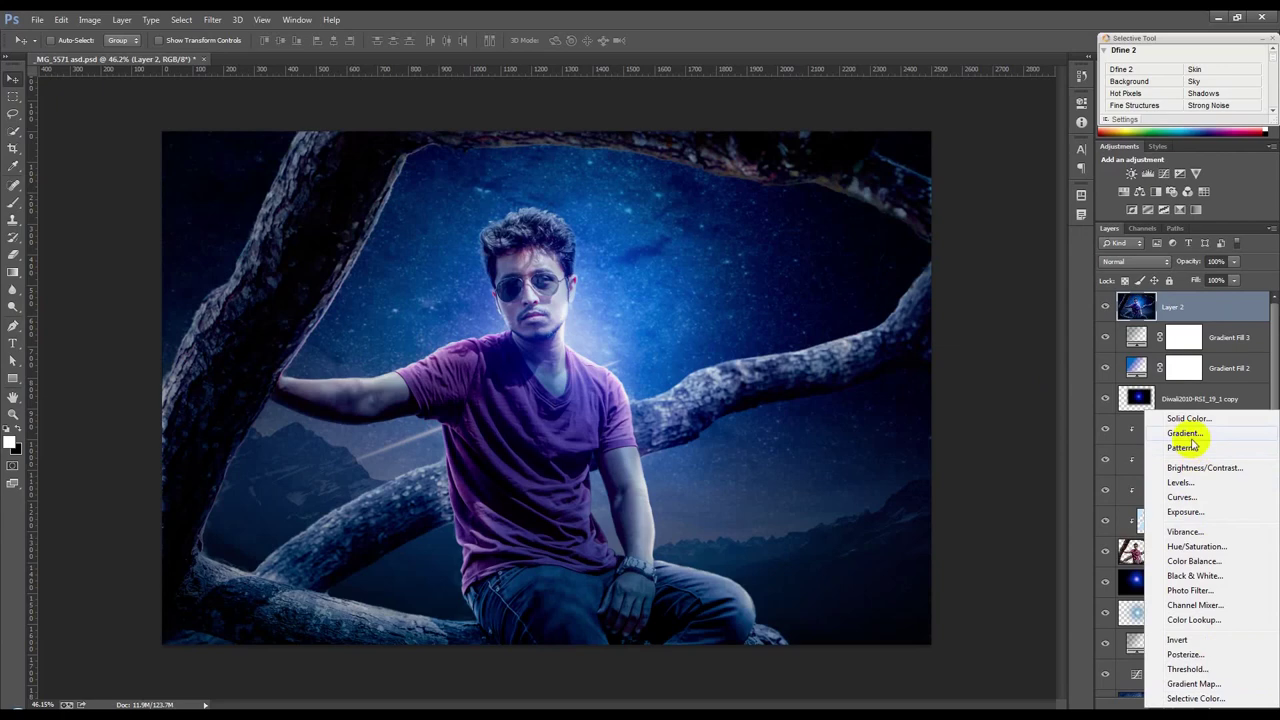
# Step: Add a reversed radial violet-to-orange gradient fill near the man's head, blended in Soft Light
pyautogui.click(1188, 436)
pyautogui.click(975, 195)
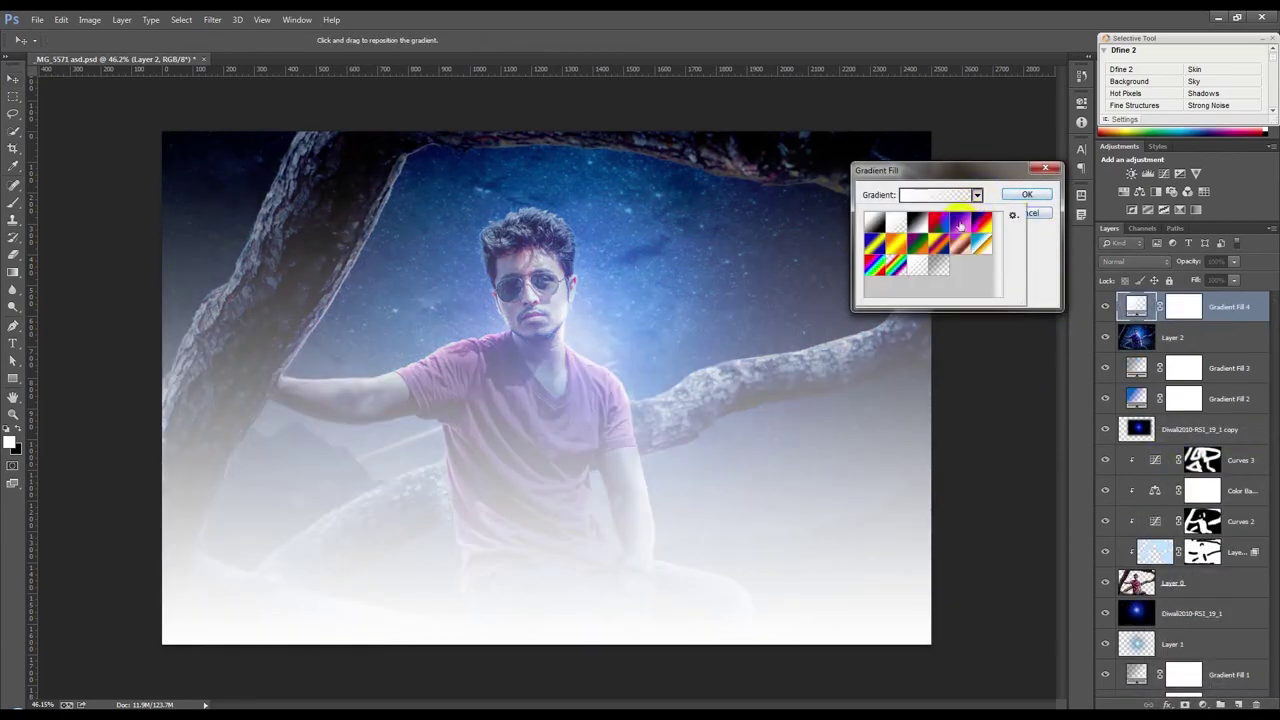
pyautogui.click(960, 226)
pyautogui.click(1000, 184)
pyautogui.click(948, 216)
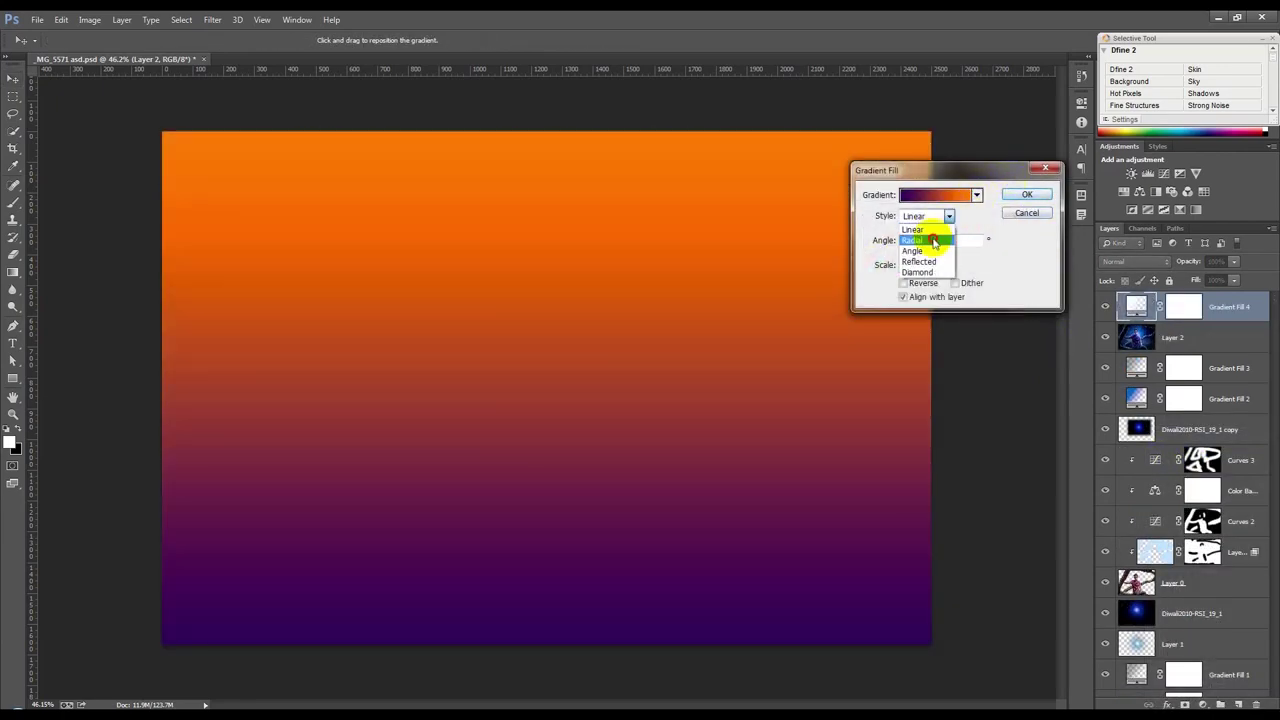
pyautogui.click(934, 242)
pyautogui.click(903, 283)
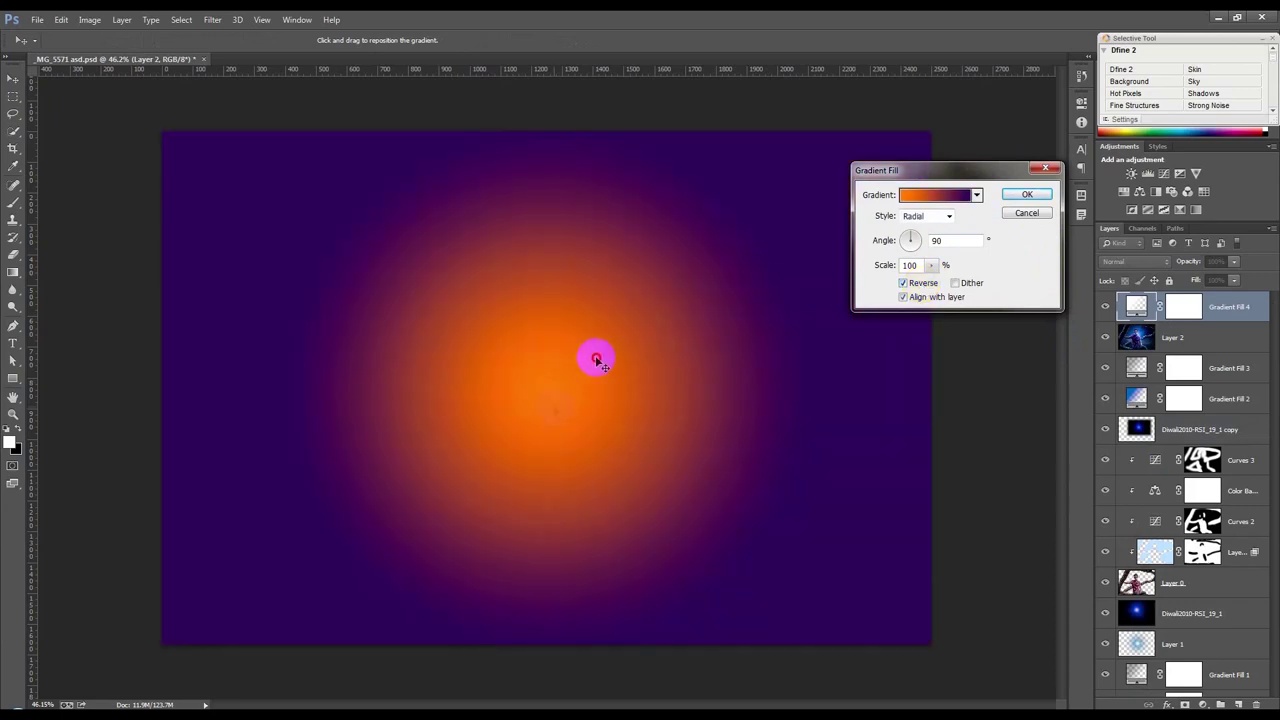
pyautogui.moveTo(596, 360); pyautogui.dragTo(607, 337)
pyautogui.click(1027, 194)
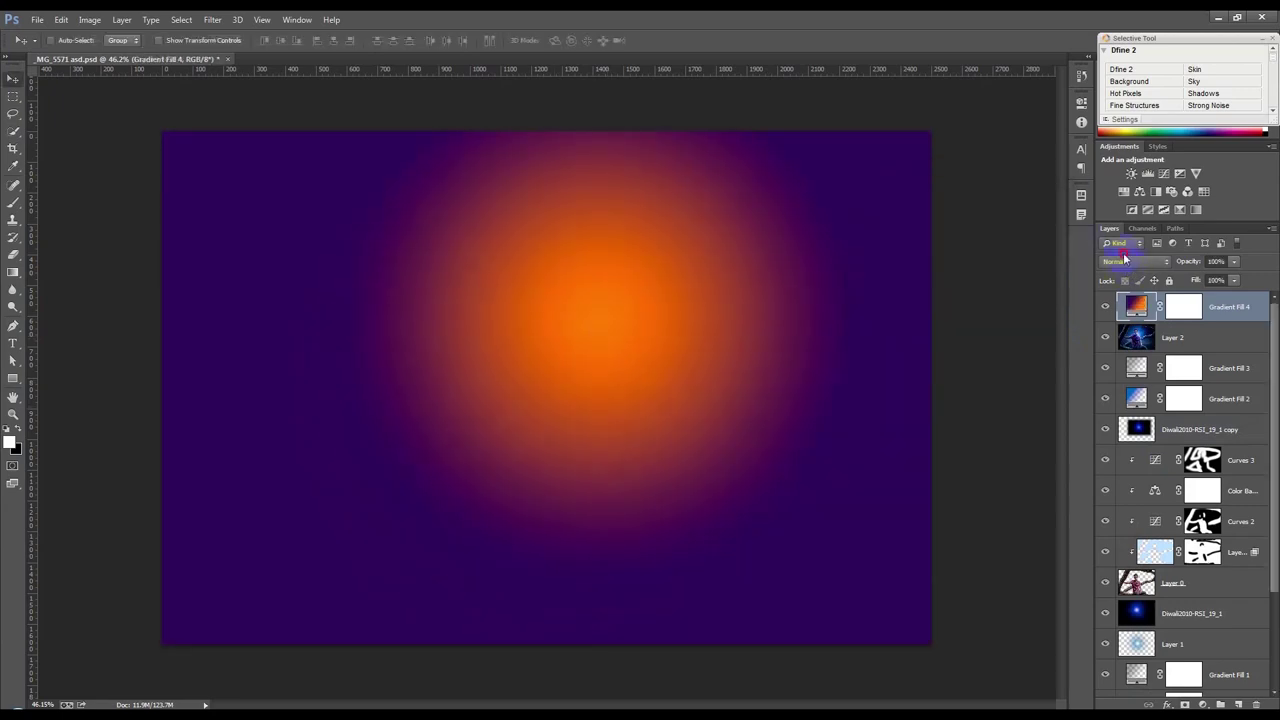
pyautogui.click(1124, 260)
pyautogui.click(1126, 447)
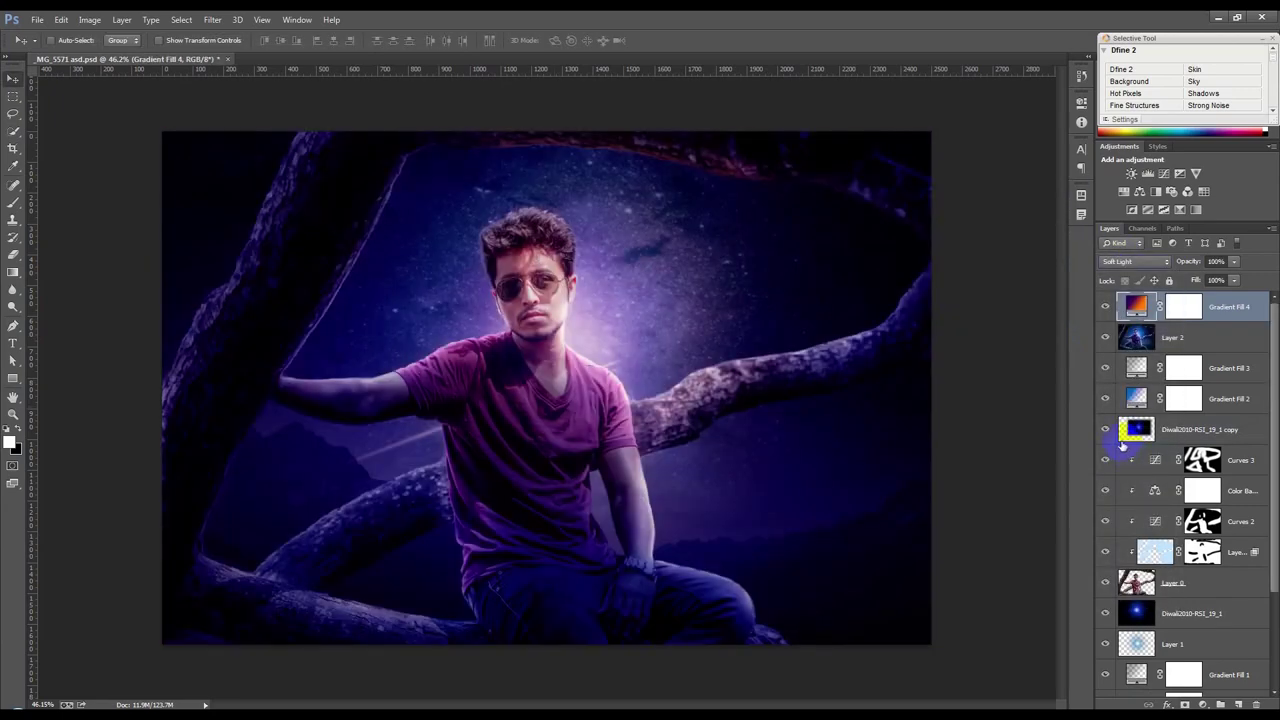
# Step: Change the gradient's orange end stop to a very light pale pink
pyautogui.doubleClick(1138, 306)
pyautogui.click(930, 195)
pyautogui.doubleClick(1170, 392)
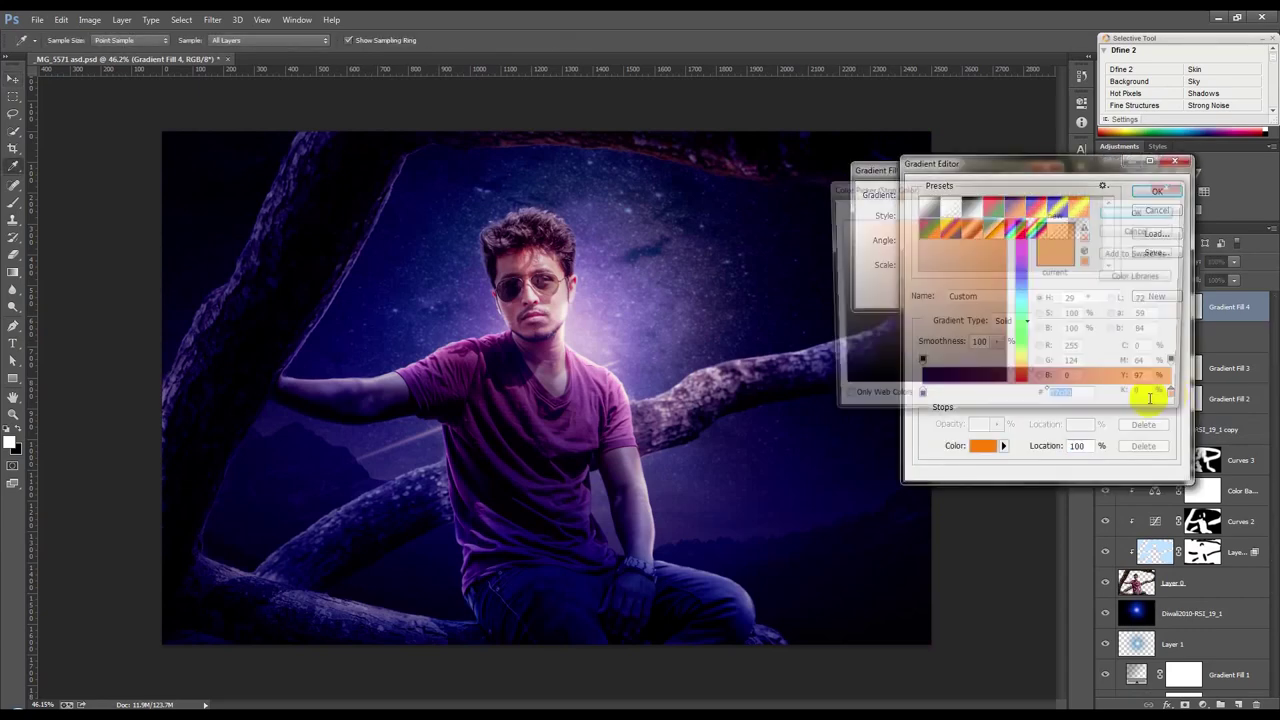
pyautogui.moveTo(1024, 340)
pyautogui.mouseDown()
pyautogui.moveTo(1020, 294)
pyautogui.moveTo(1022, 308)
pyautogui.mouseUp()
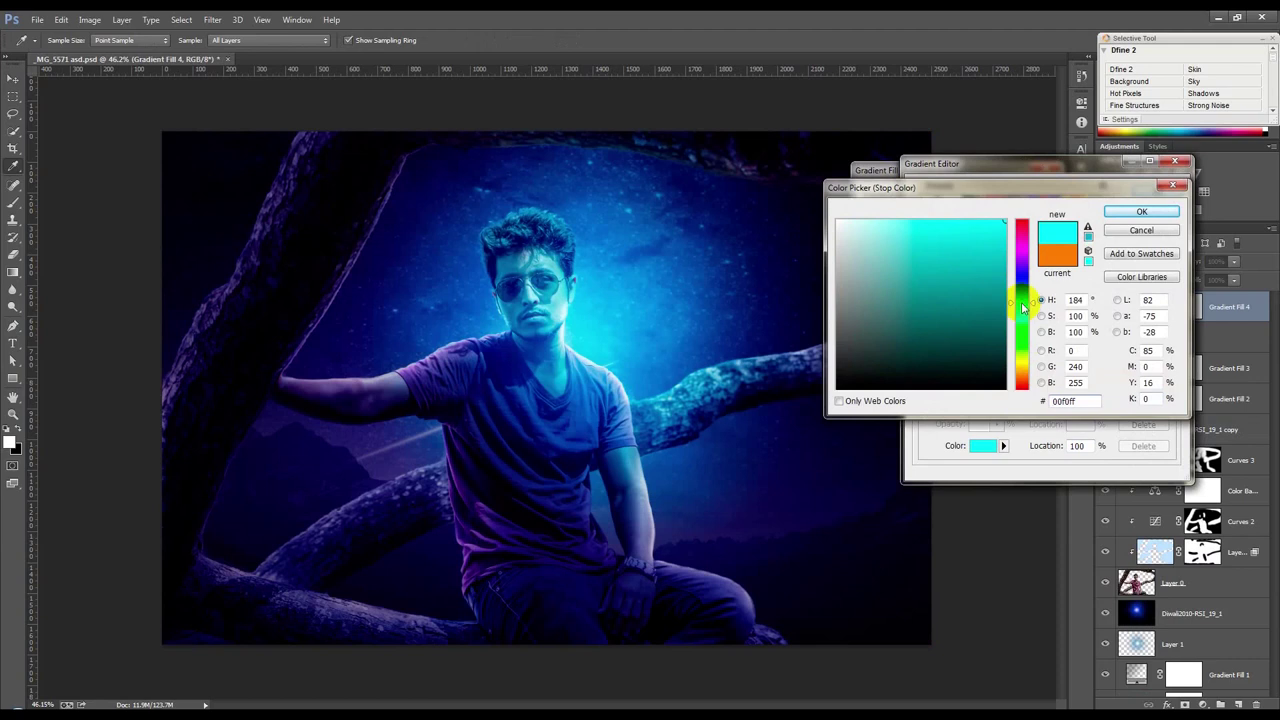
pyautogui.click(857, 221)
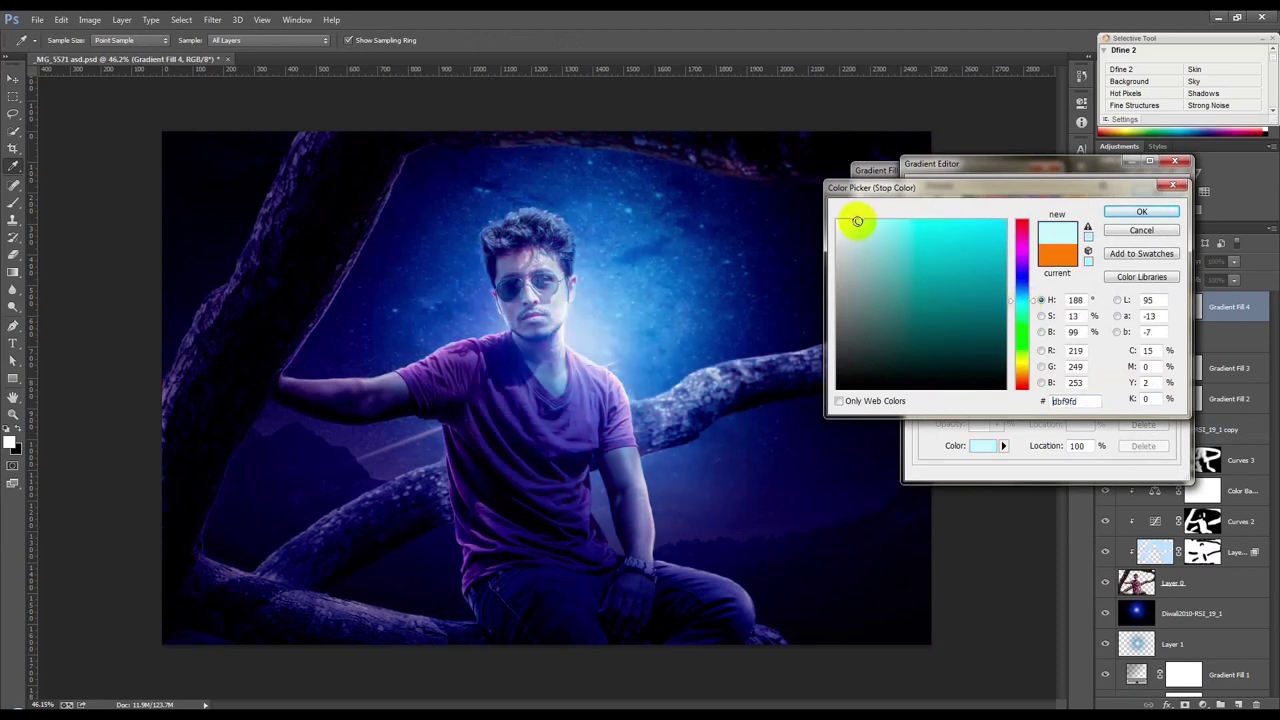
pyautogui.click(1022, 293)
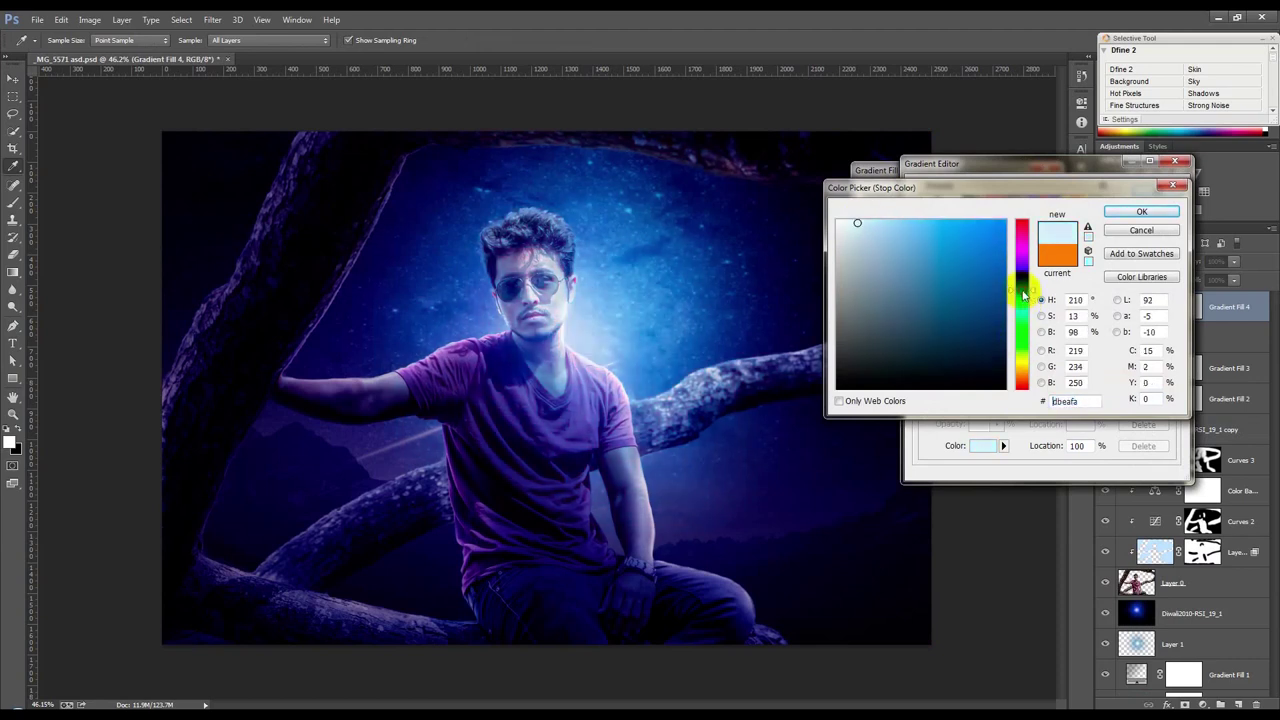
pyautogui.moveTo(1022, 296); pyautogui.dragTo(1022, 258)
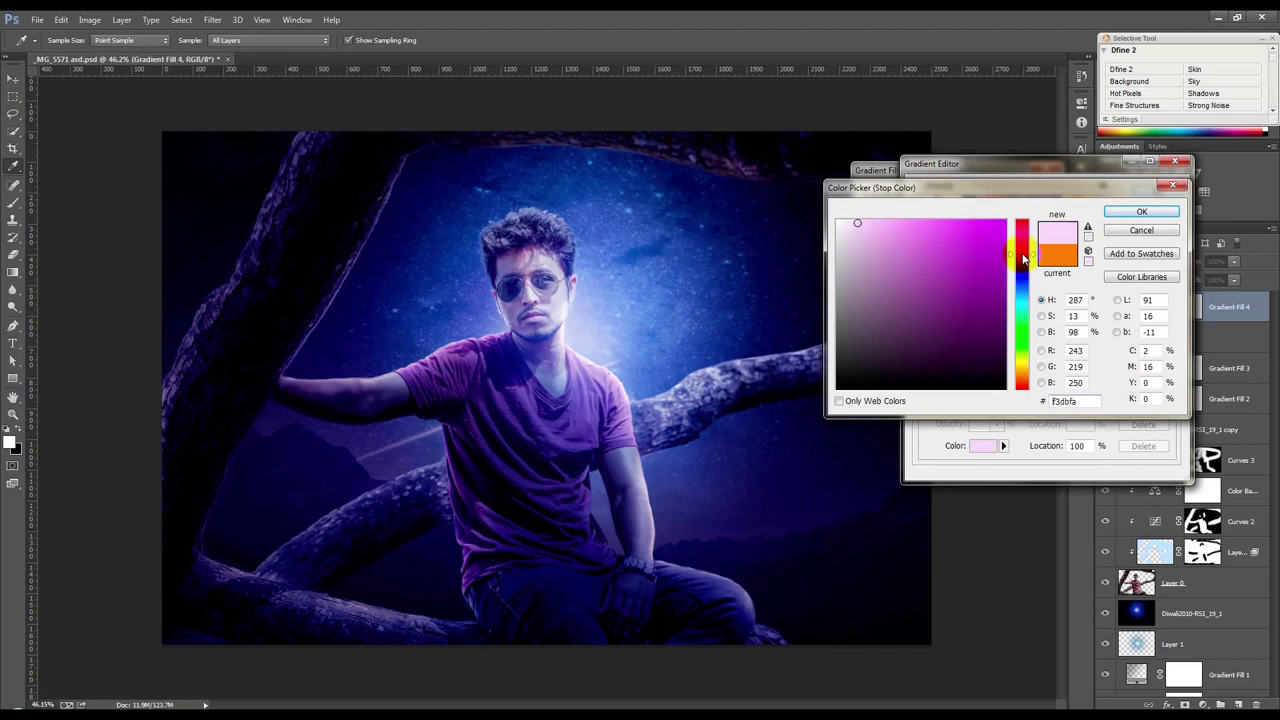
pyautogui.click(1121, 214)
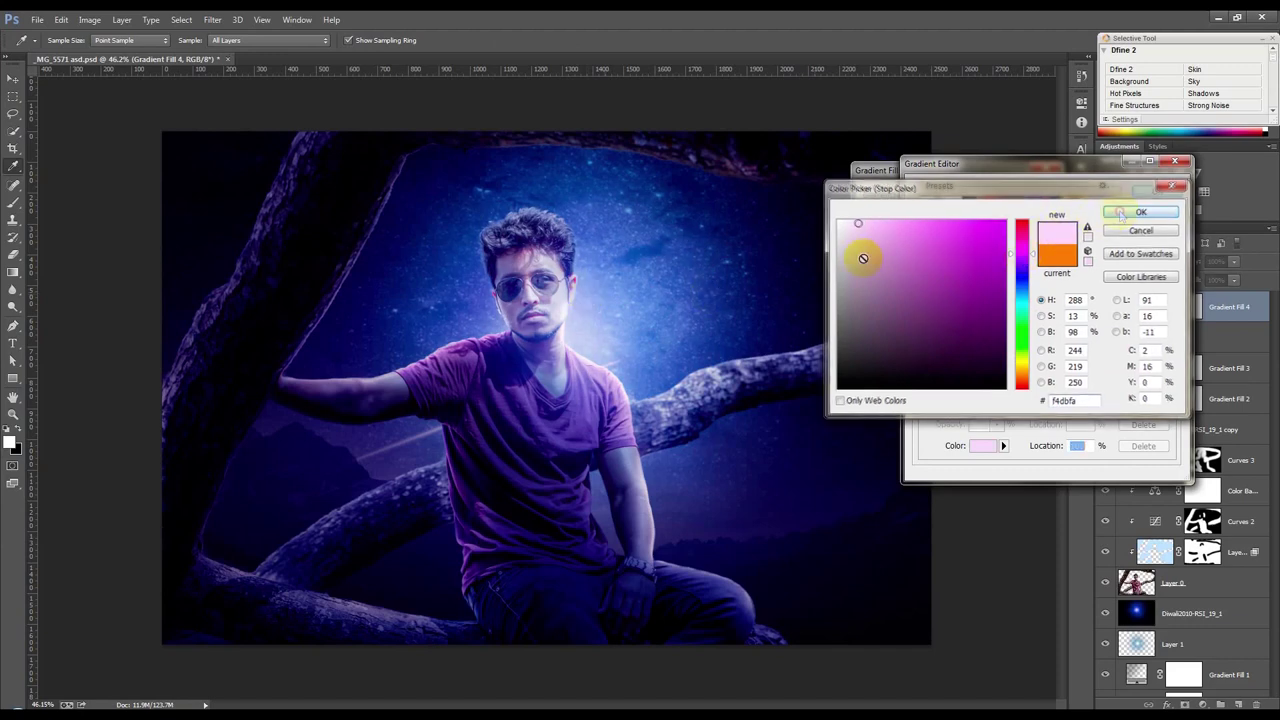
pyautogui.click(1150, 194)
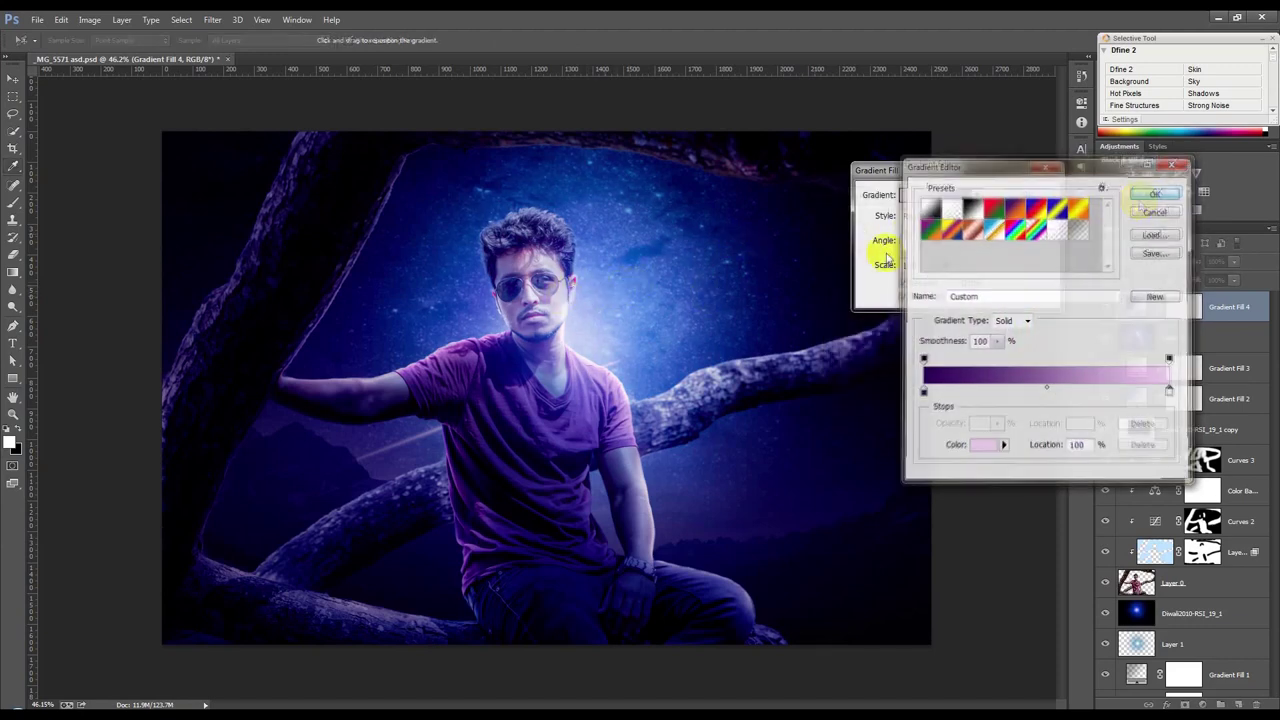
# Step: Reposition the glow behind the man, adjust its angle, and set layer opacity to 37%
pyautogui.moveTo(594, 289)
pyautogui.mouseDown()
pyautogui.moveTo(634, 294)
pyautogui.moveTo(642, 268)
pyautogui.mouseUp()
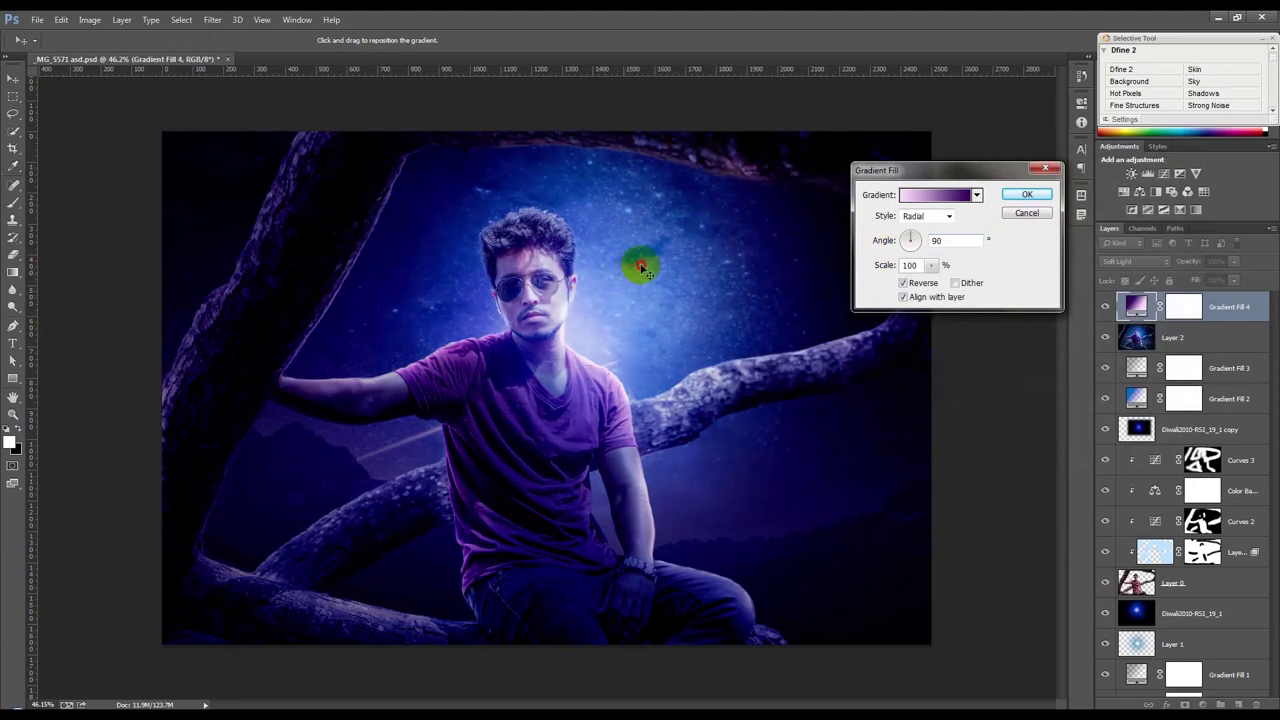
pyautogui.click(1026, 194)
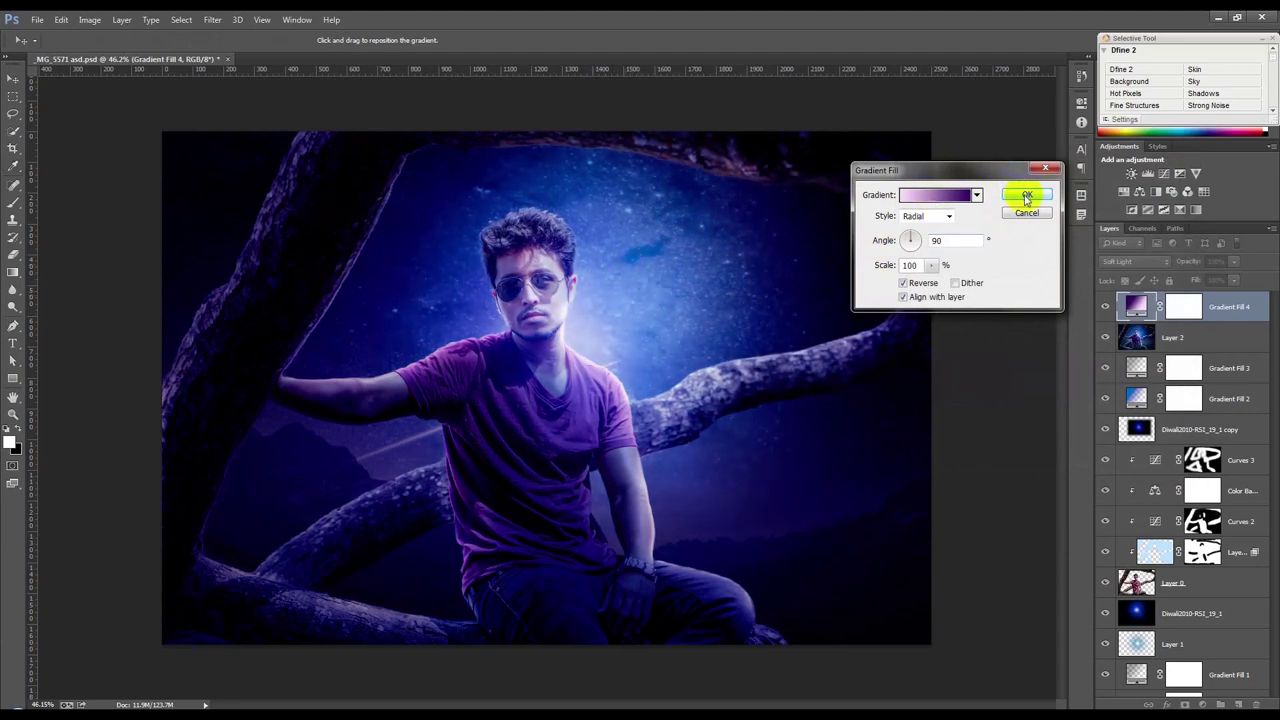
pyautogui.click(936, 217)
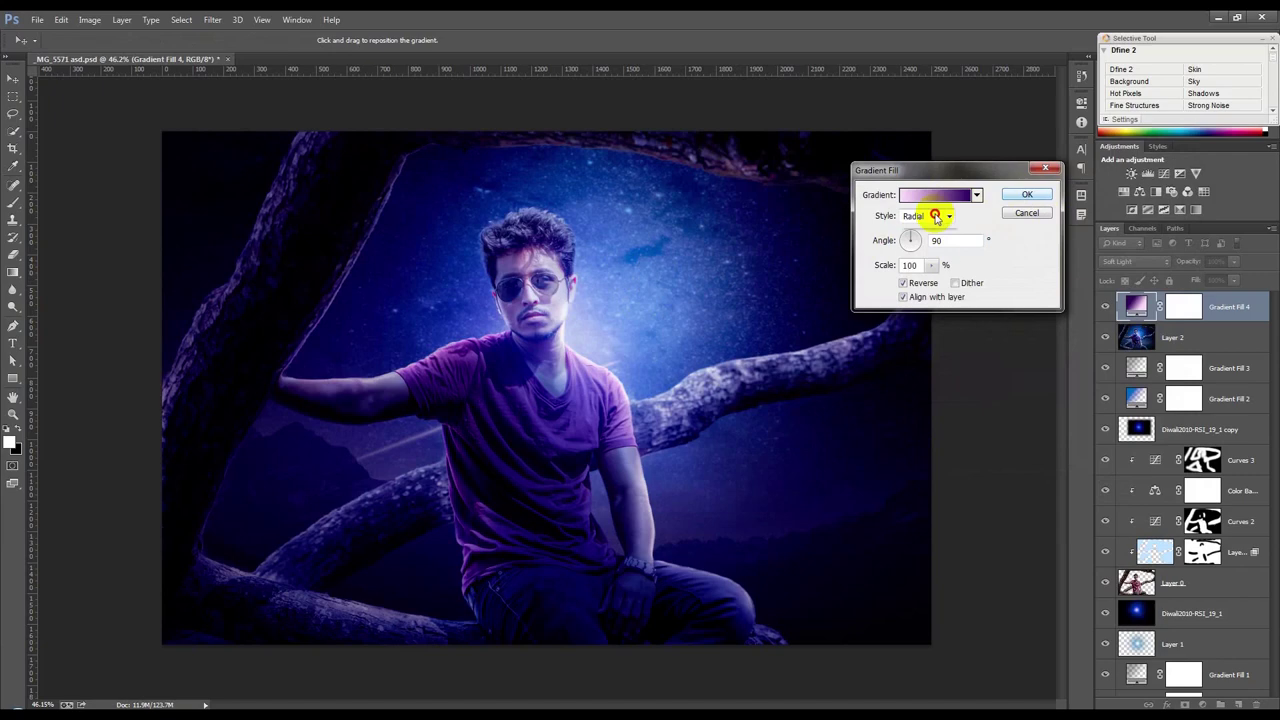
pyautogui.moveTo(904, 236); pyautogui.dragTo(917, 240)
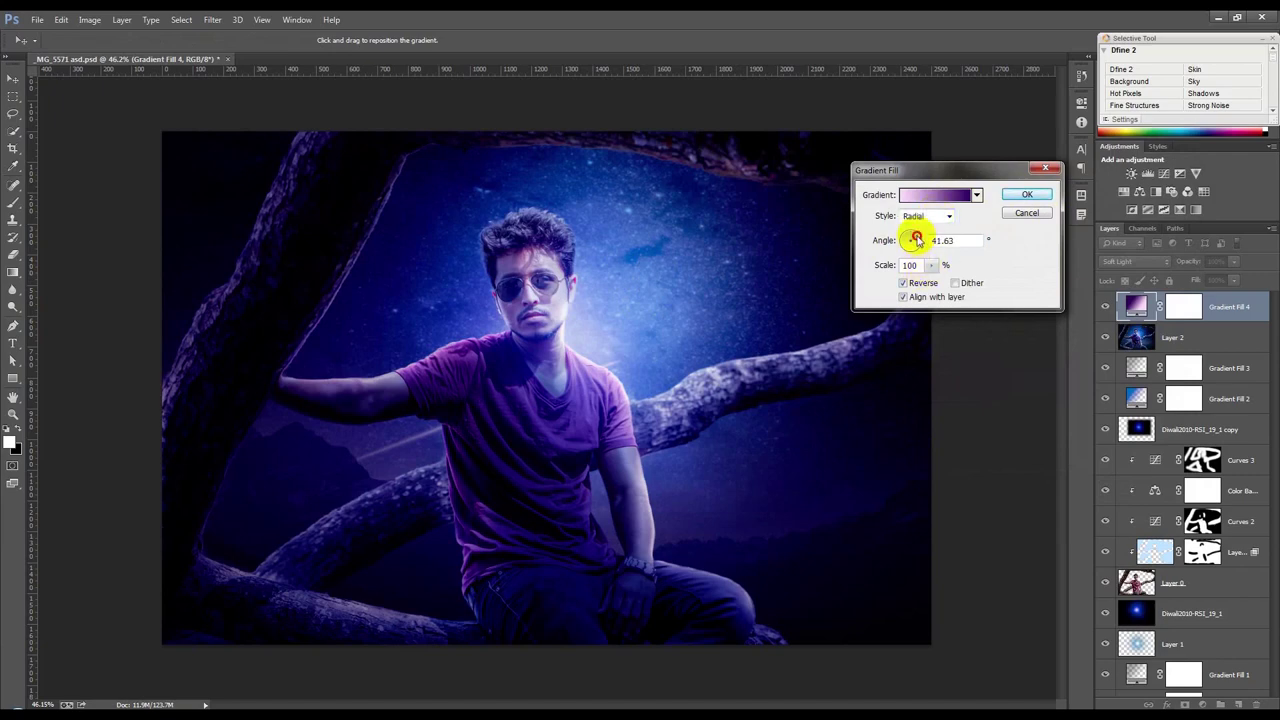
pyautogui.moveTo(666, 317); pyautogui.dragTo(657, 293)
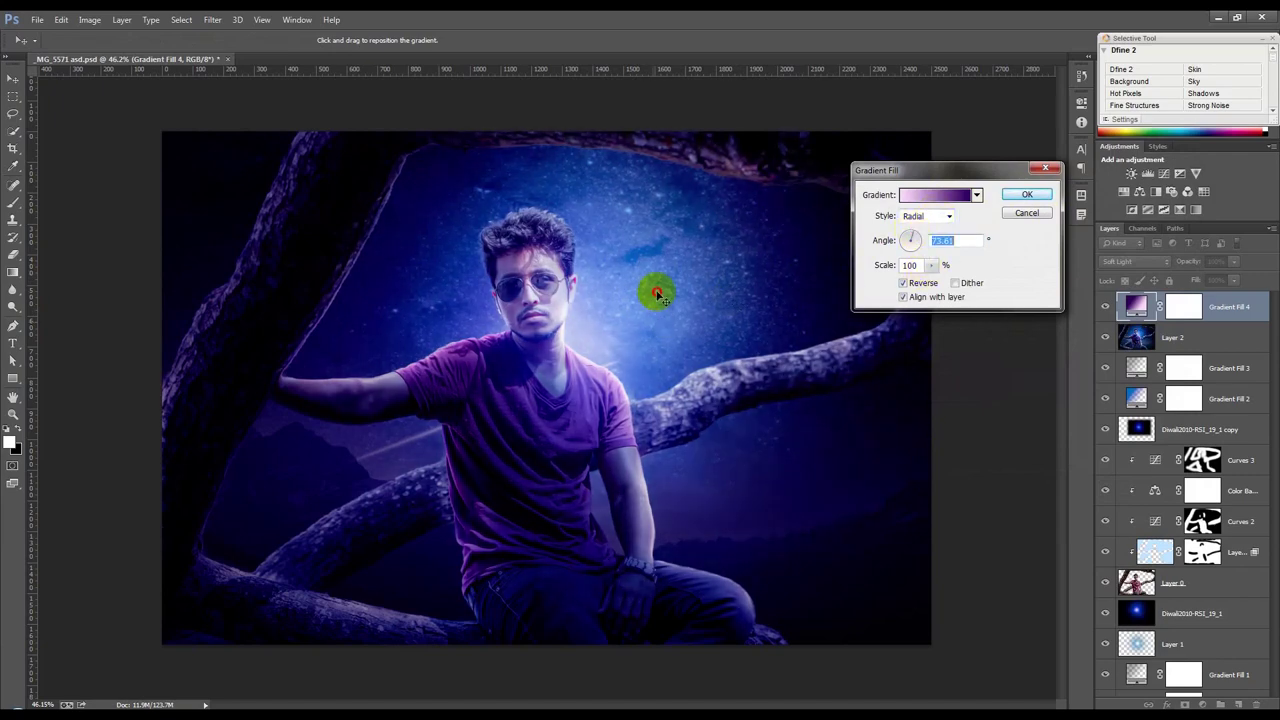
pyautogui.click(1025, 194)
pyautogui.moveTo(1185, 263); pyautogui.dragTo(1143, 267)
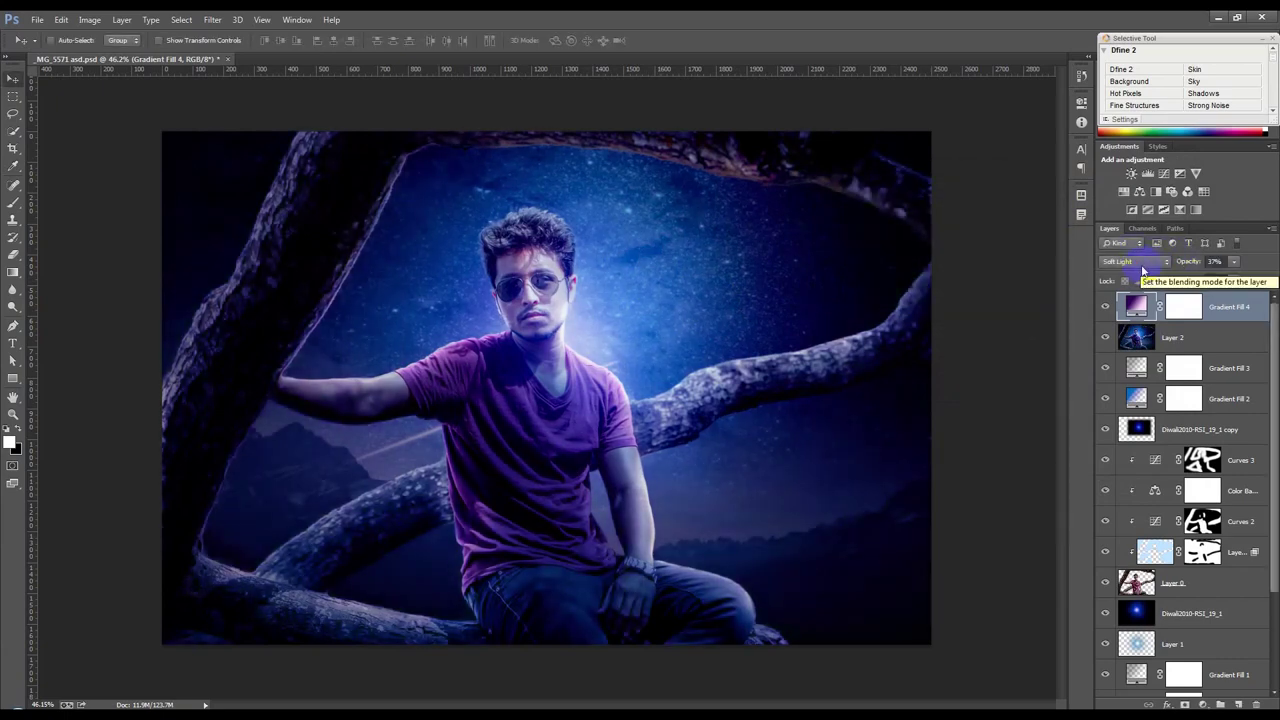
pyautogui.click(1107, 306)
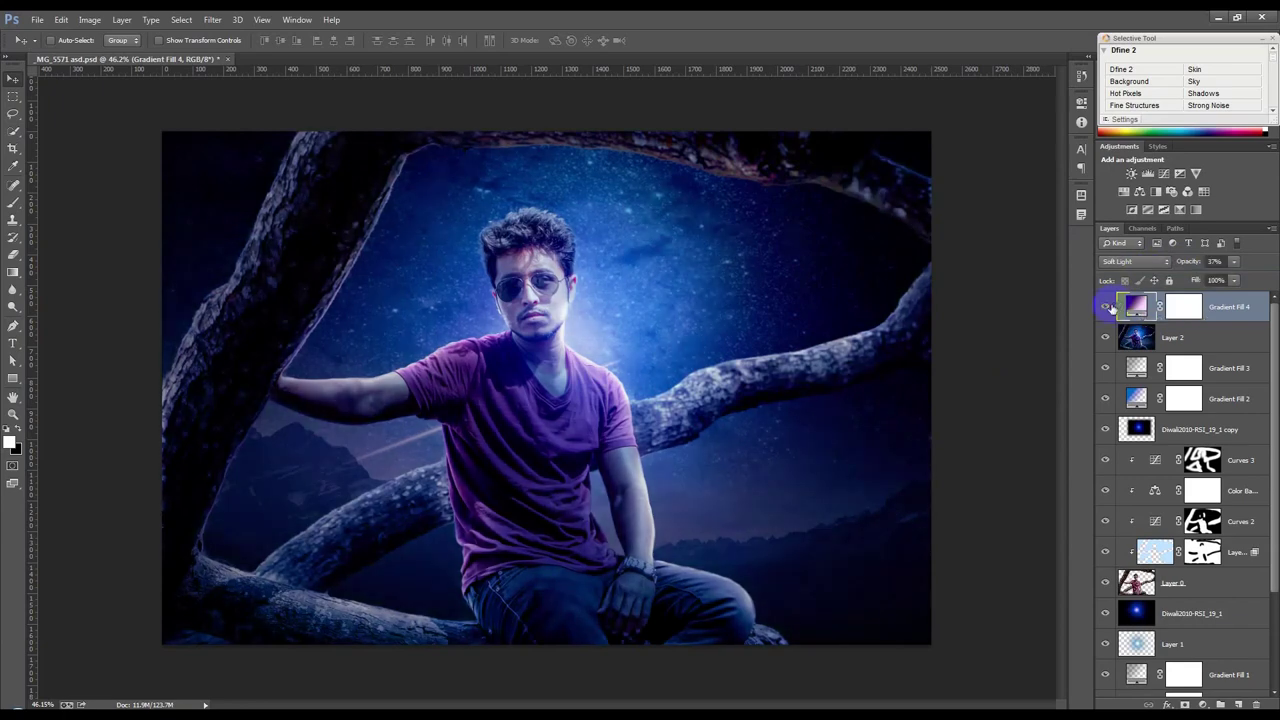
# Step: Stamp all visible layers into a new layer and smooth the skin with Imagenomic Portraiture
pyautogui.hotkey('ctrl', 'shift', 'alt', 'e')
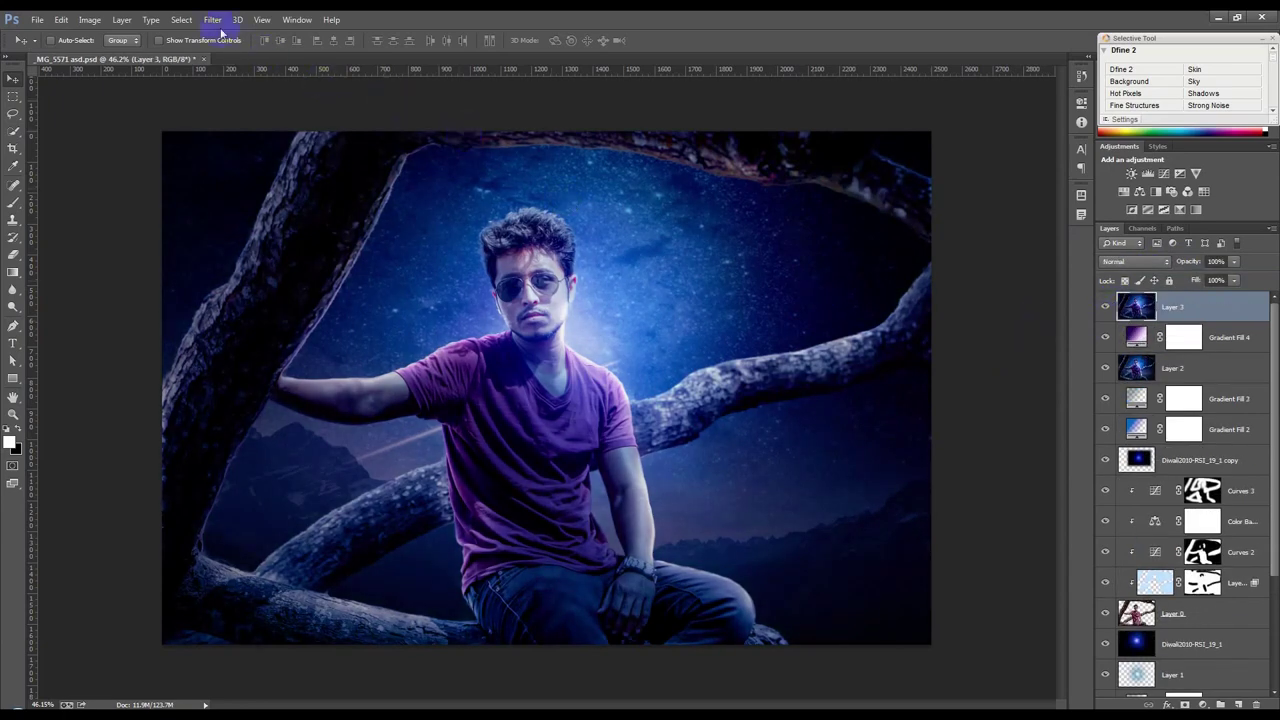
pyautogui.click(213, 19)
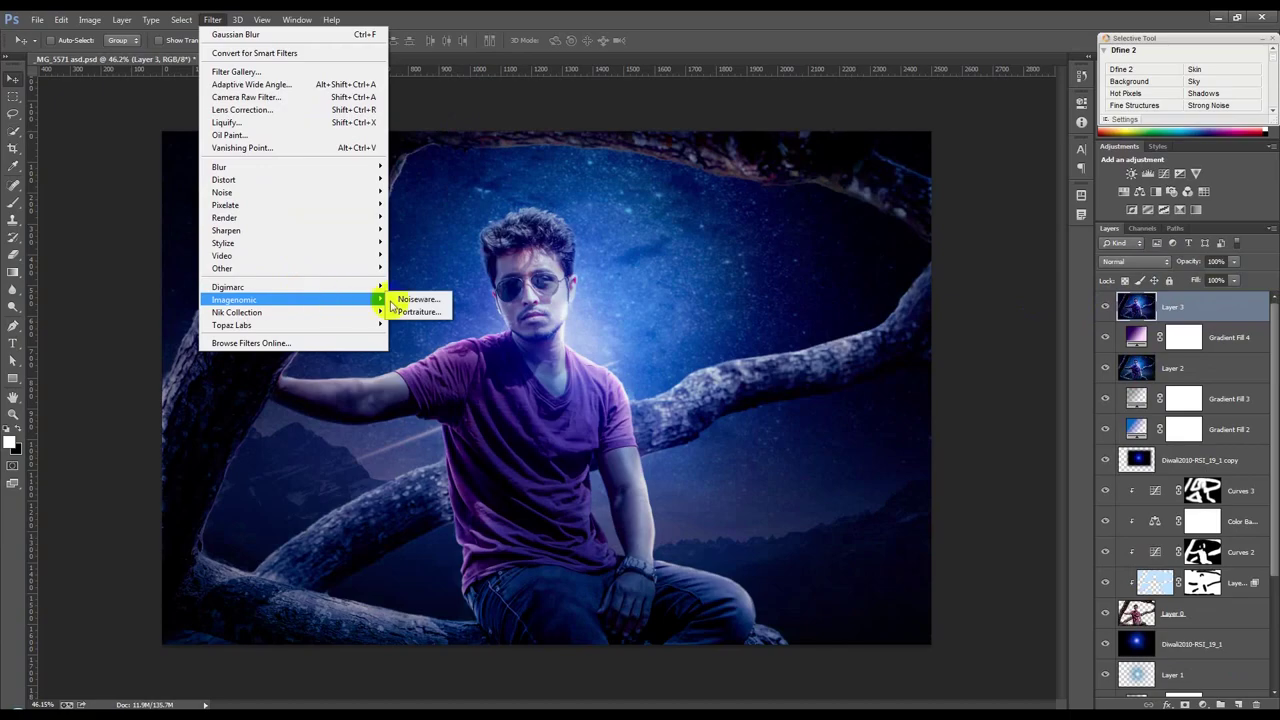
pyautogui.click(415, 311)
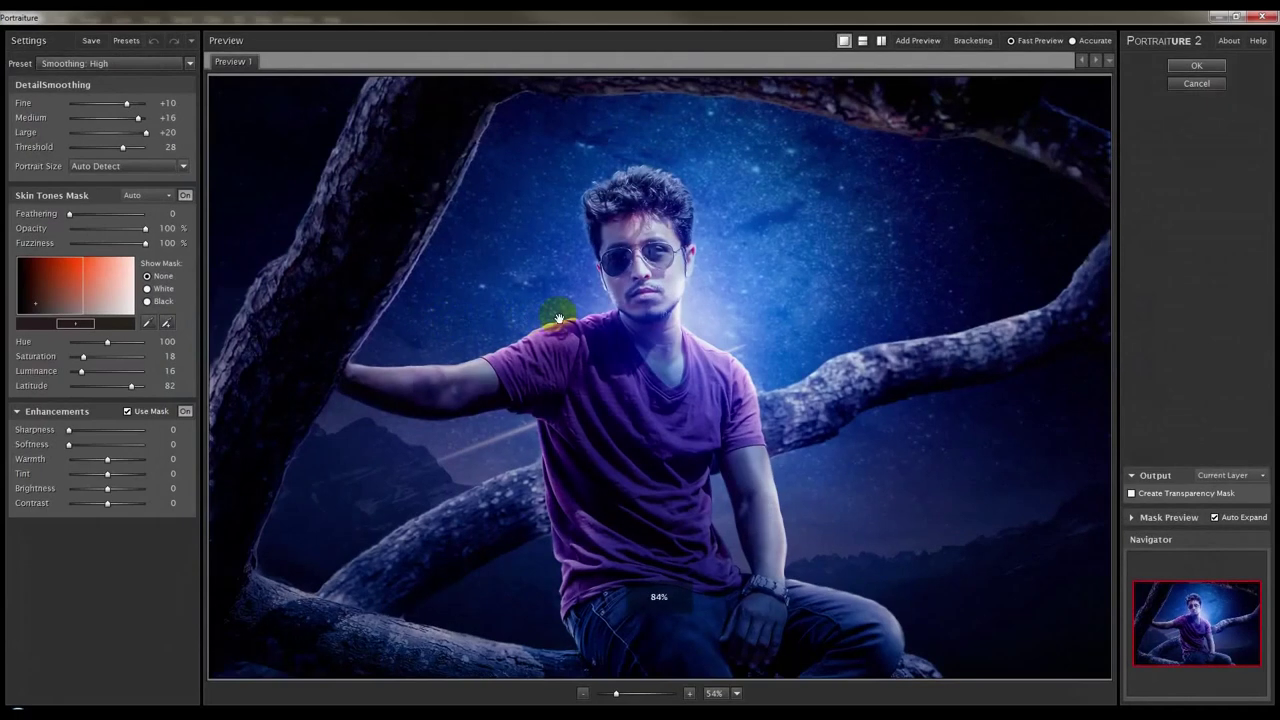
pyautogui.click(1191, 71)
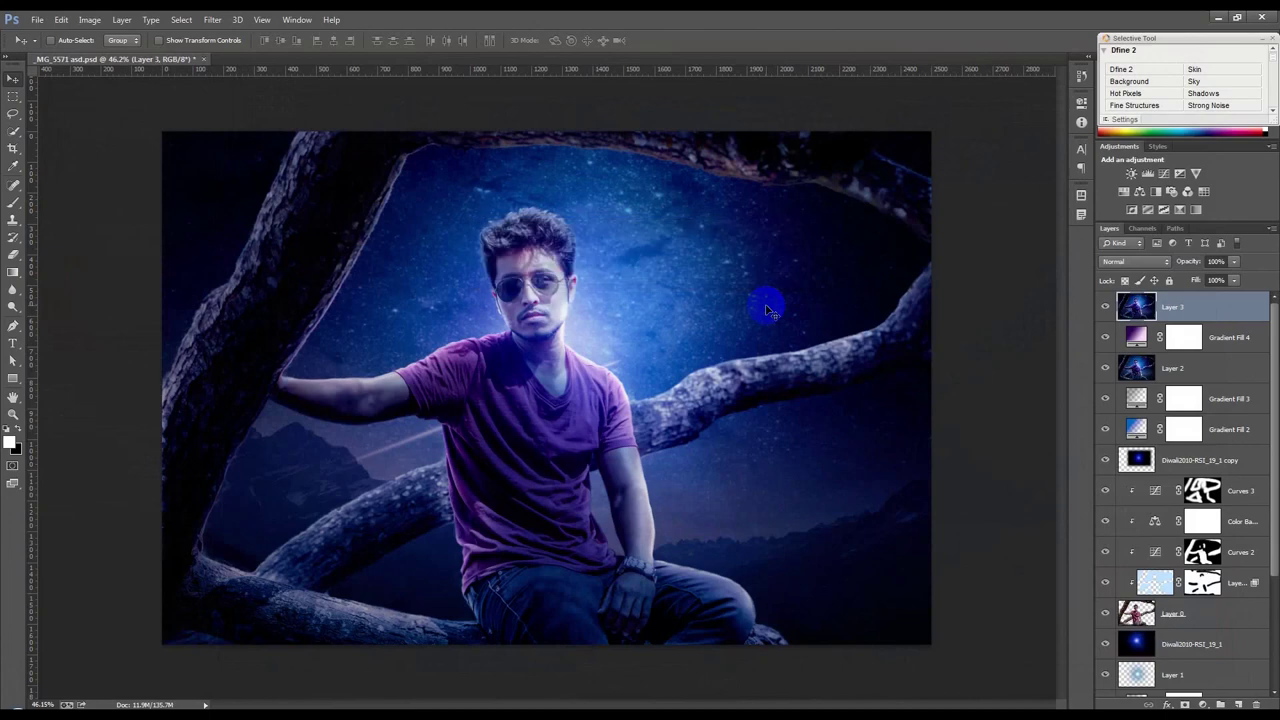
# Step: Save the document and launch Color Efex Pro 4 from the Nik Collection
pyautogui.hotkey('ctrl', 's')
pyautogui.click(208, 25)
pyautogui.moveTo(237, 312)
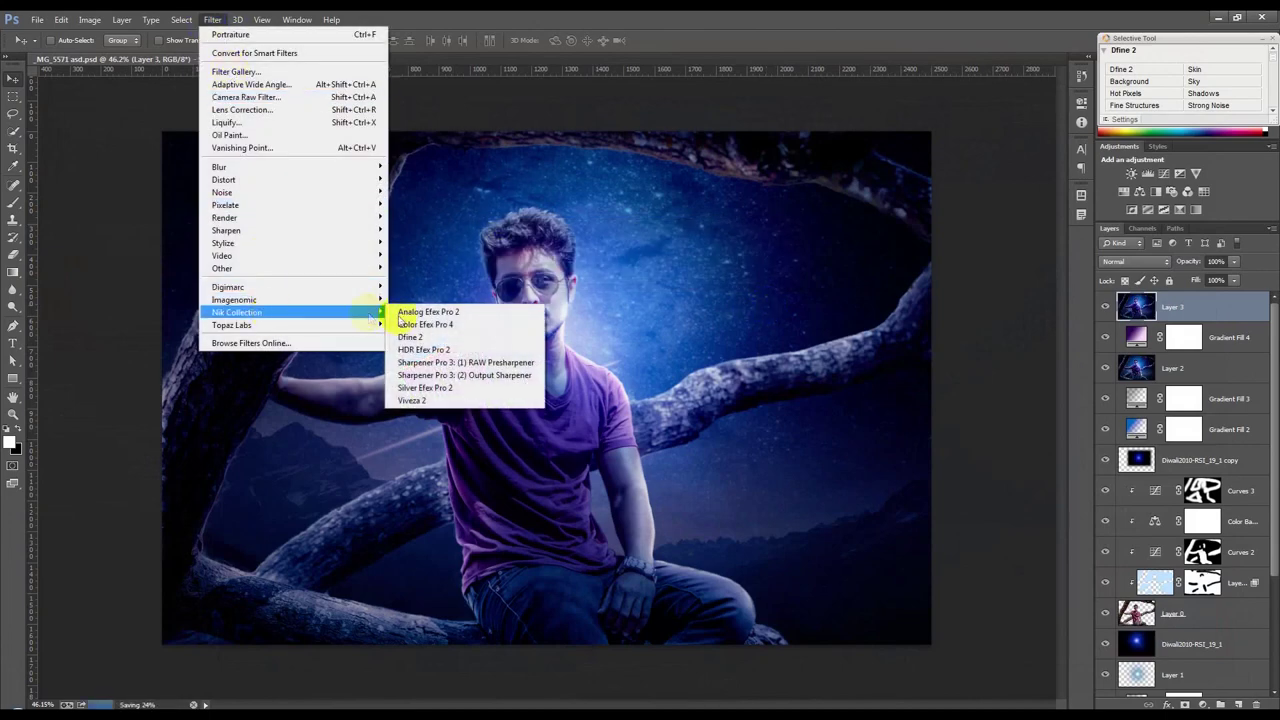
pyautogui.click(420, 325)
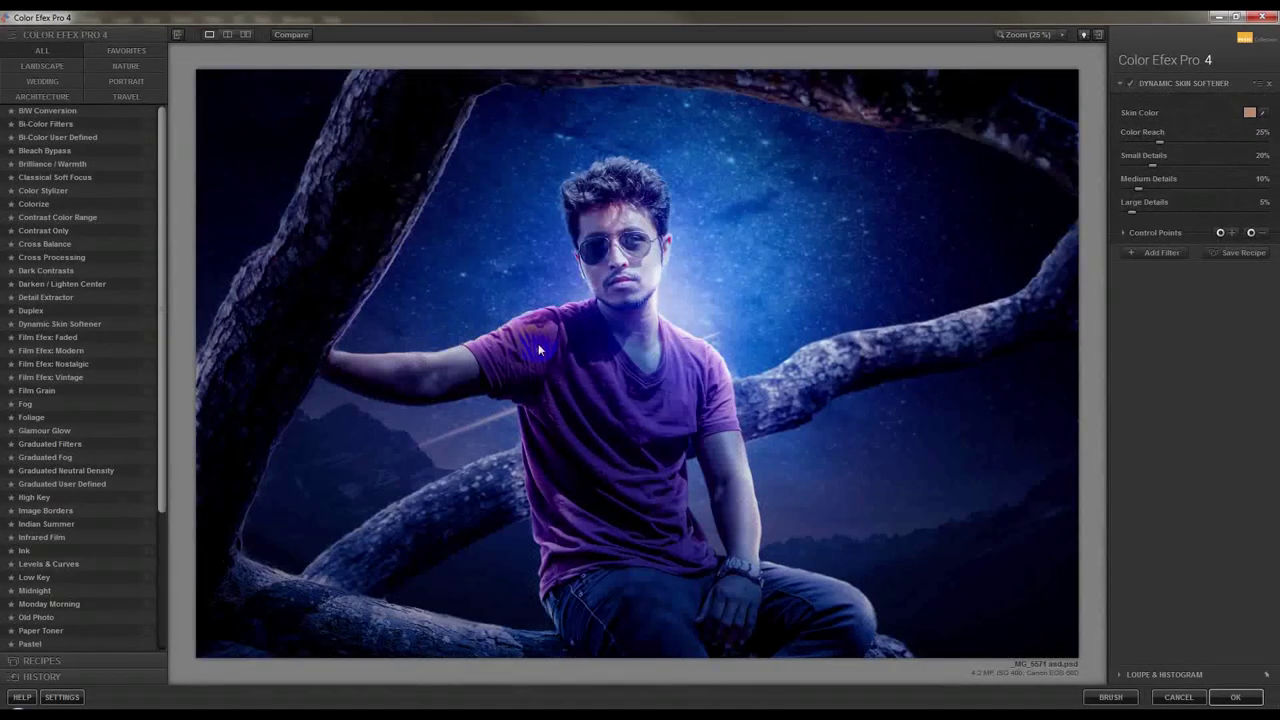
# Step: Preview Bi-Color, Bleach Bypass, Brilliance/Warmth, Soft Focus, Color Stylizer and Contrast filters on the photo
pyautogui.click(72, 110)
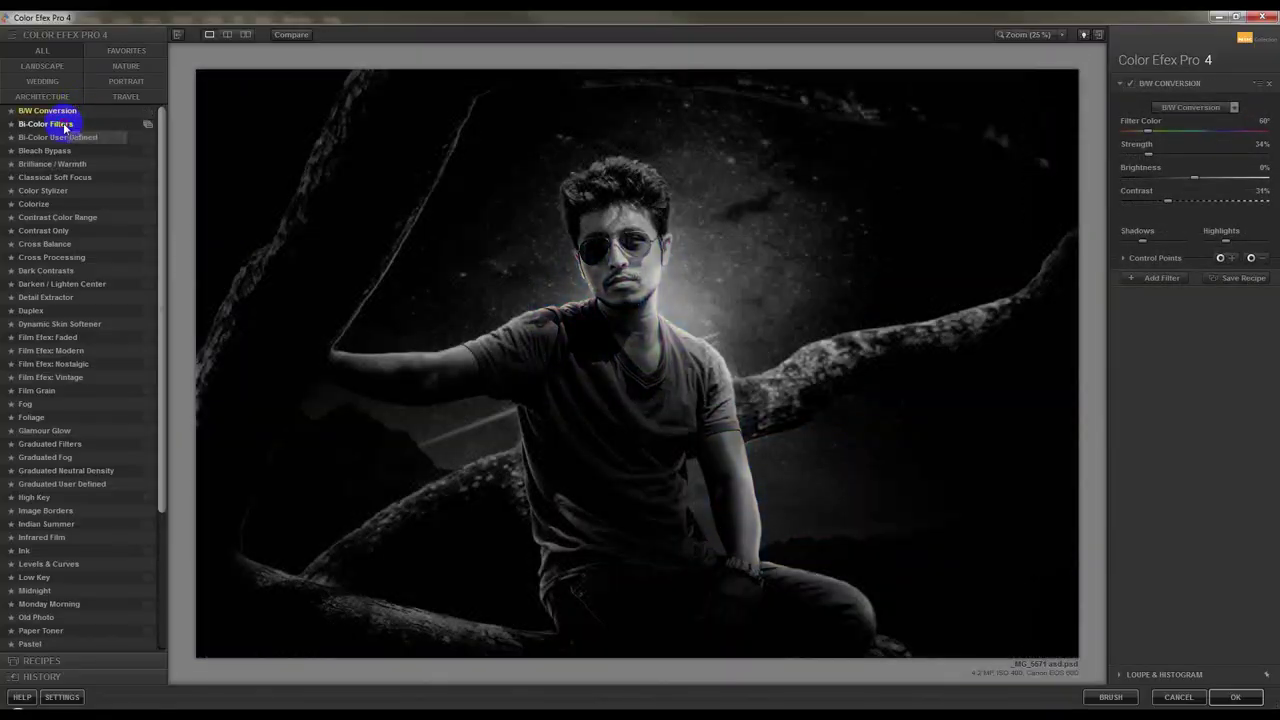
pyautogui.click(60, 137)
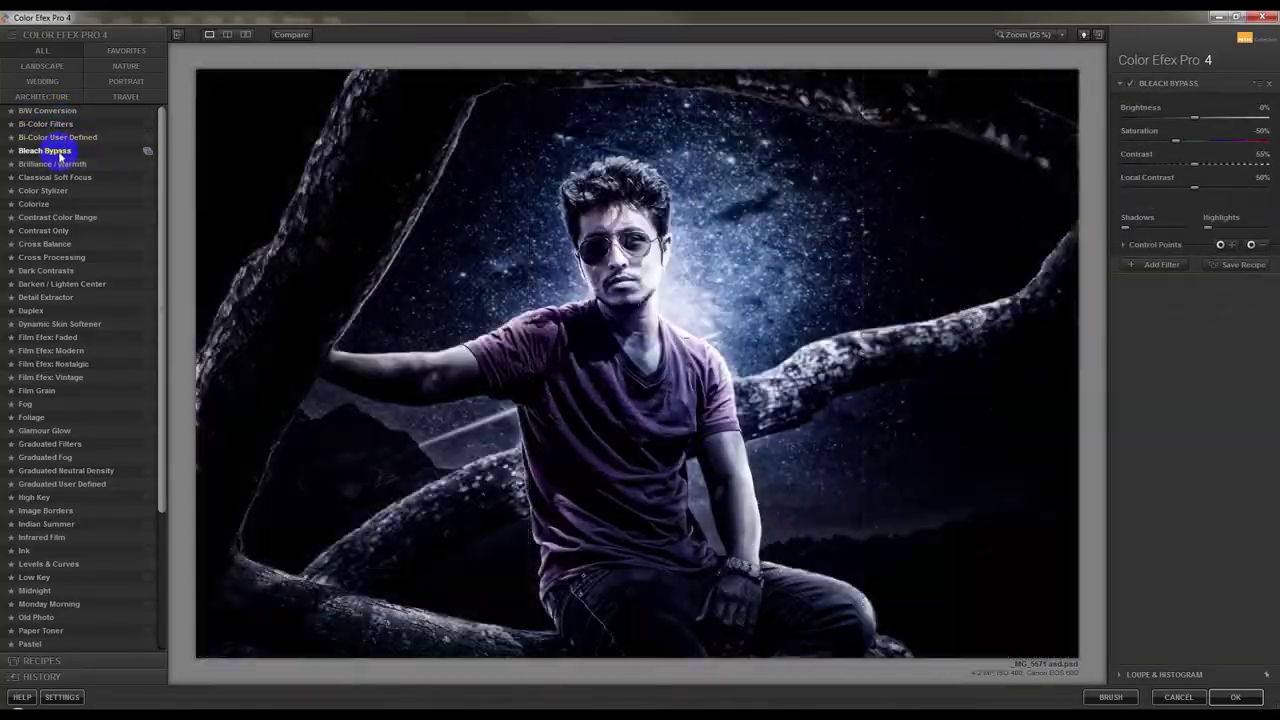
pyautogui.click(57, 164)
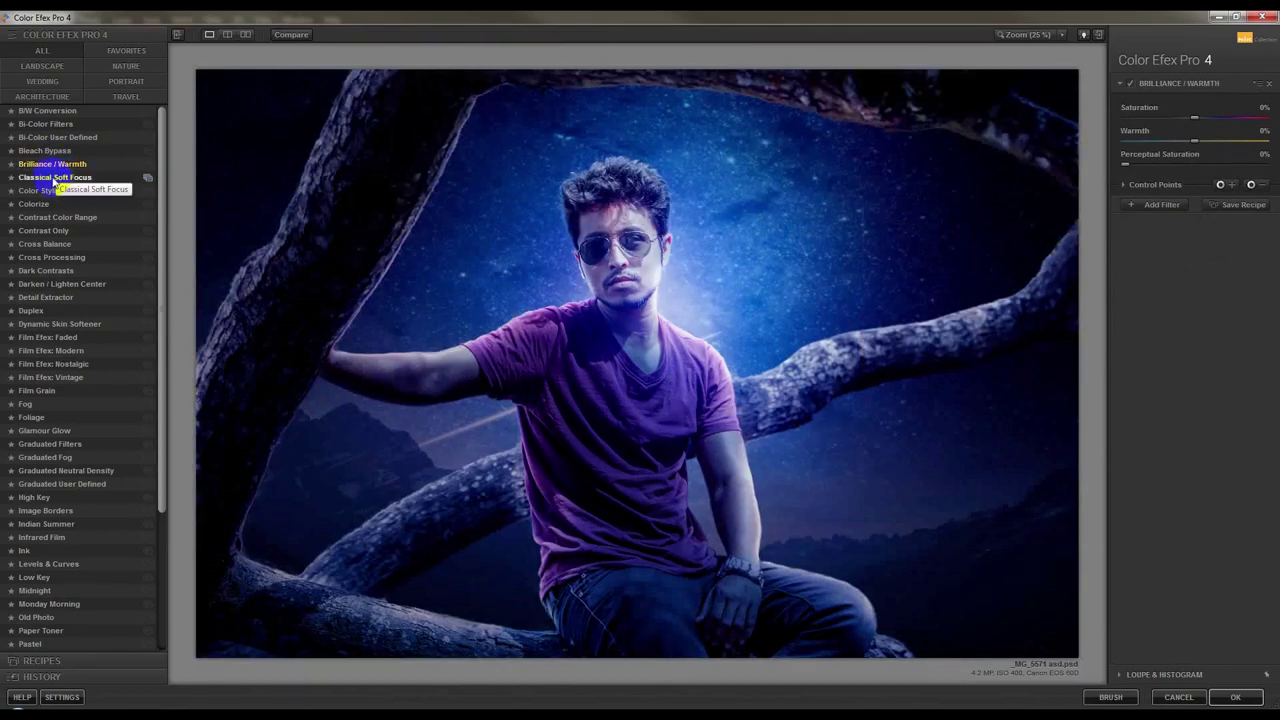
pyautogui.click(55, 177)
pyautogui.click(57, 191)
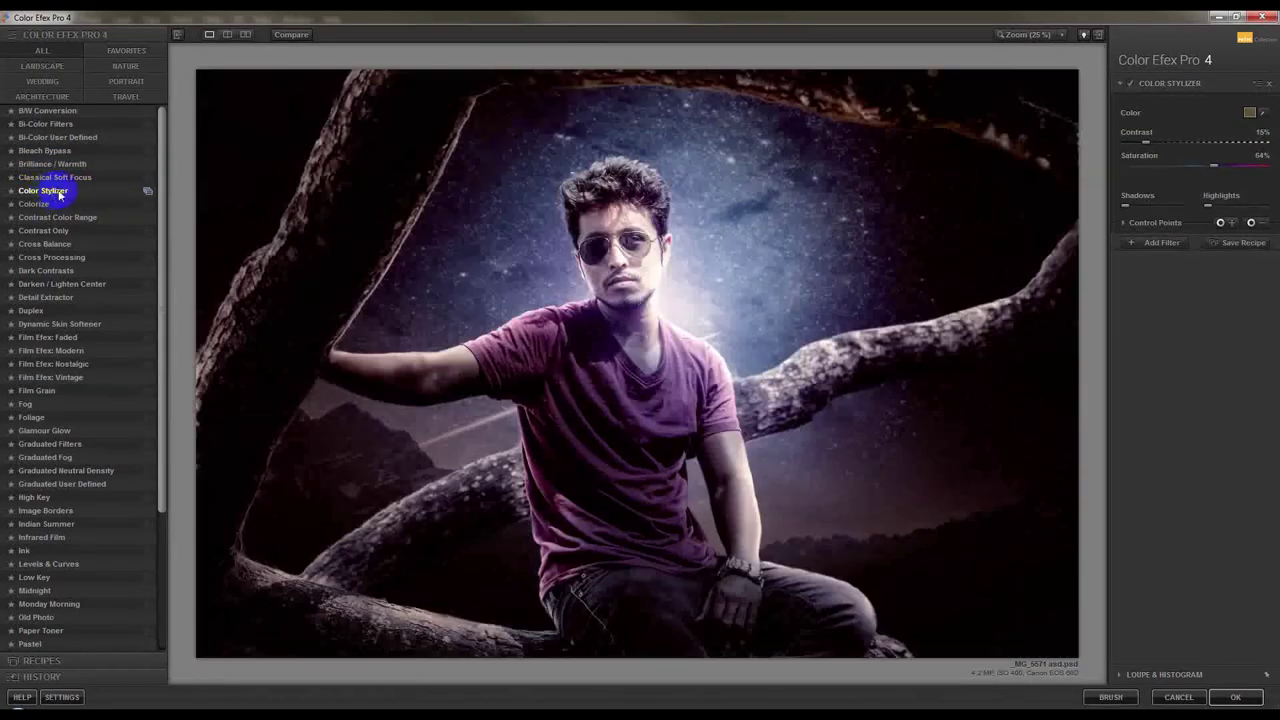
pyautogui.click(40, 204)
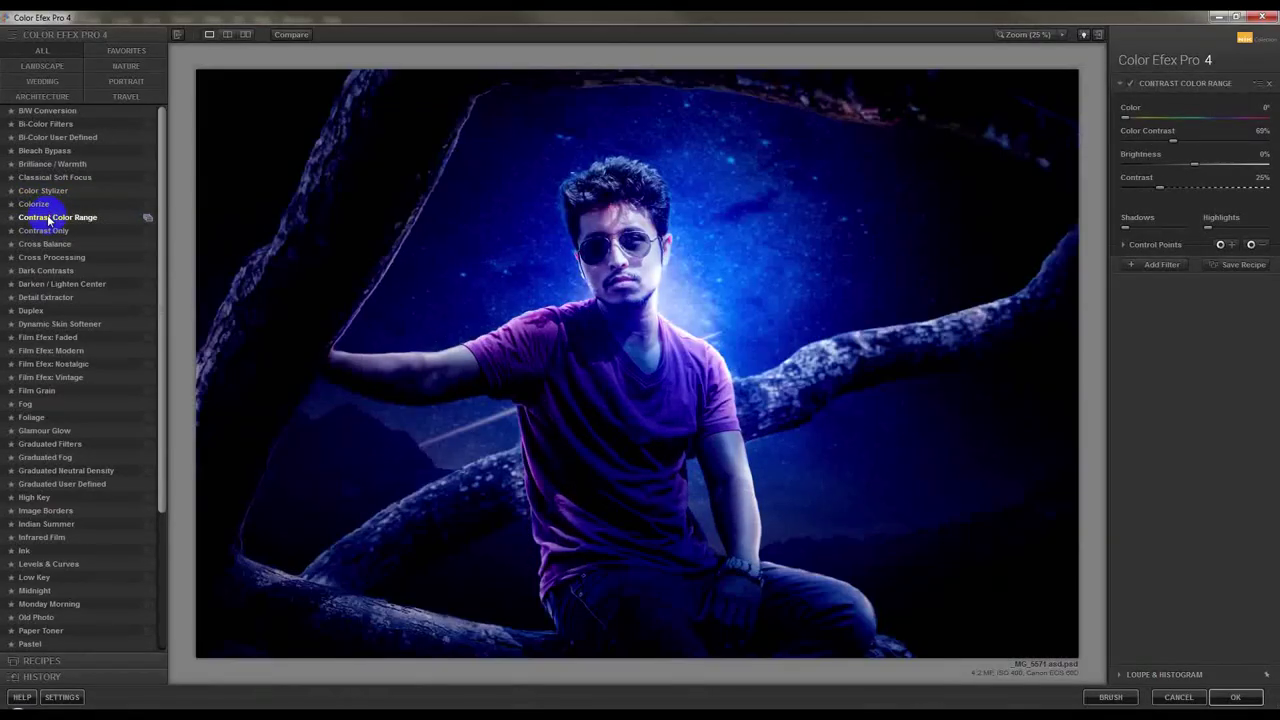
pyautogui.click(49, 233)
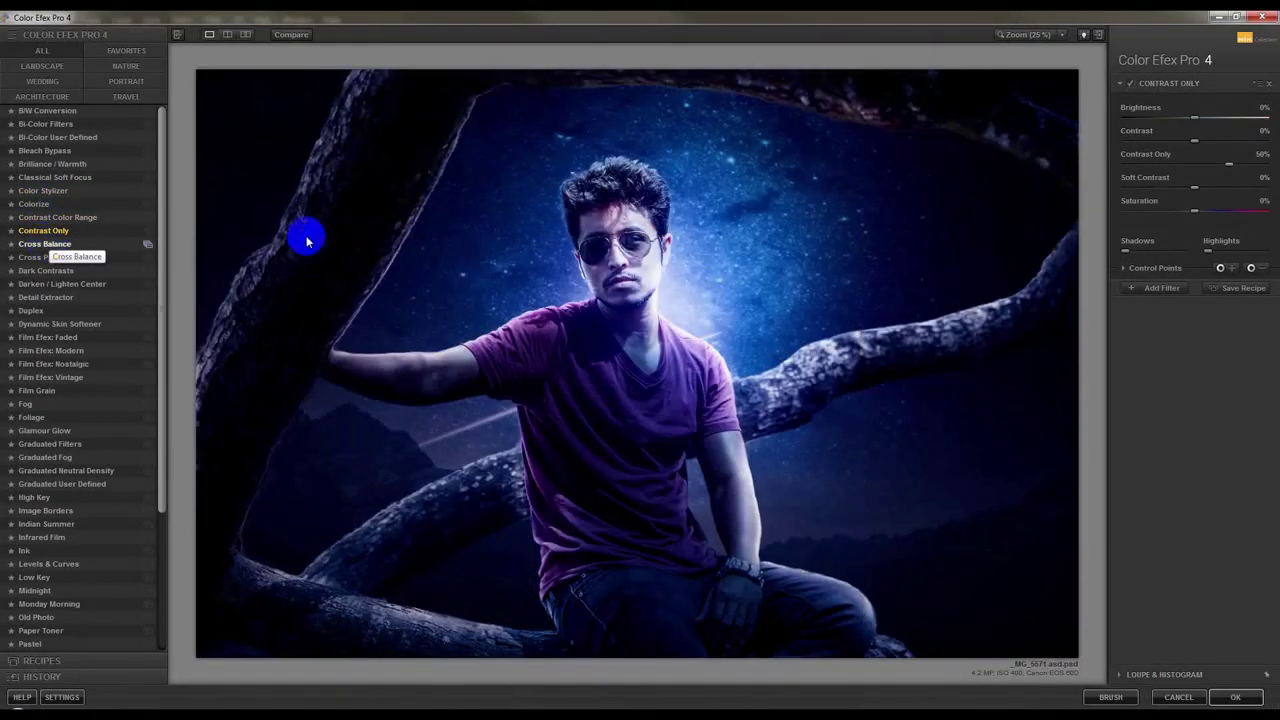
pyautogui.click(1131, 86)
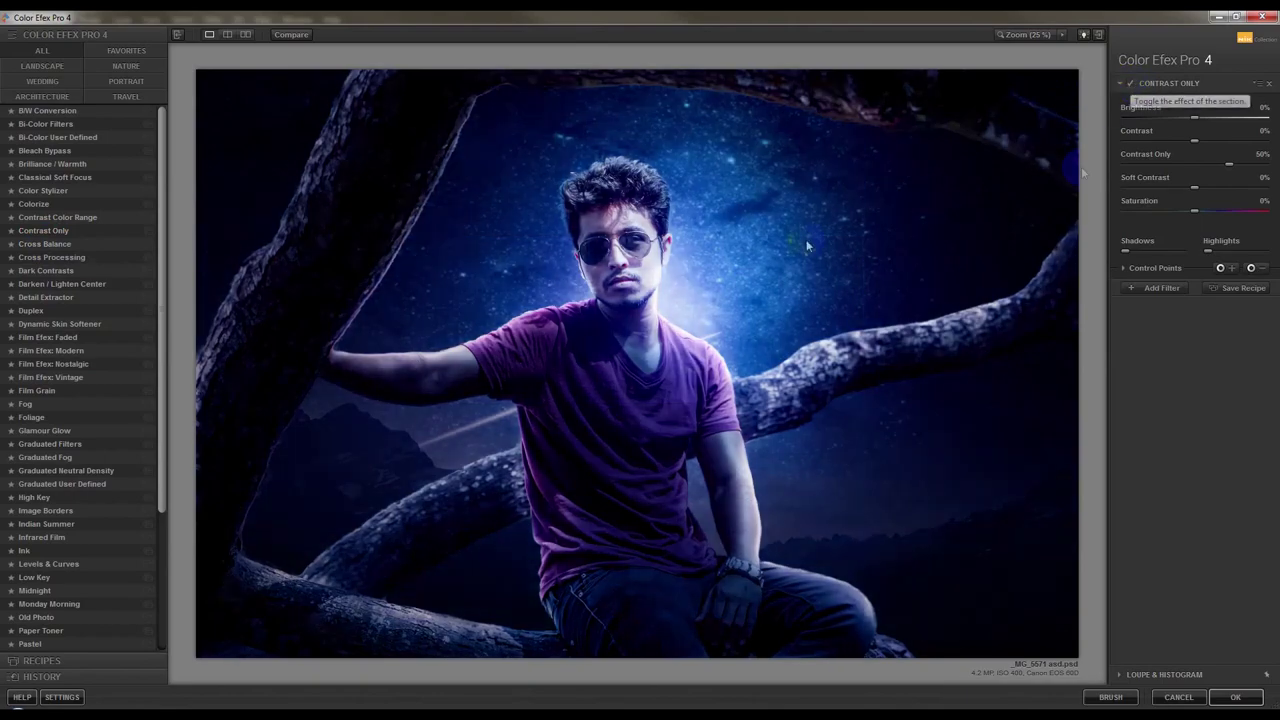
# Step: Preview Darken/Lighten Center, Detail Extractor, Duplex, Faded, Fog, High Key, Borders, Foliage and Indian Summer
pyautogui.click(60, 284)
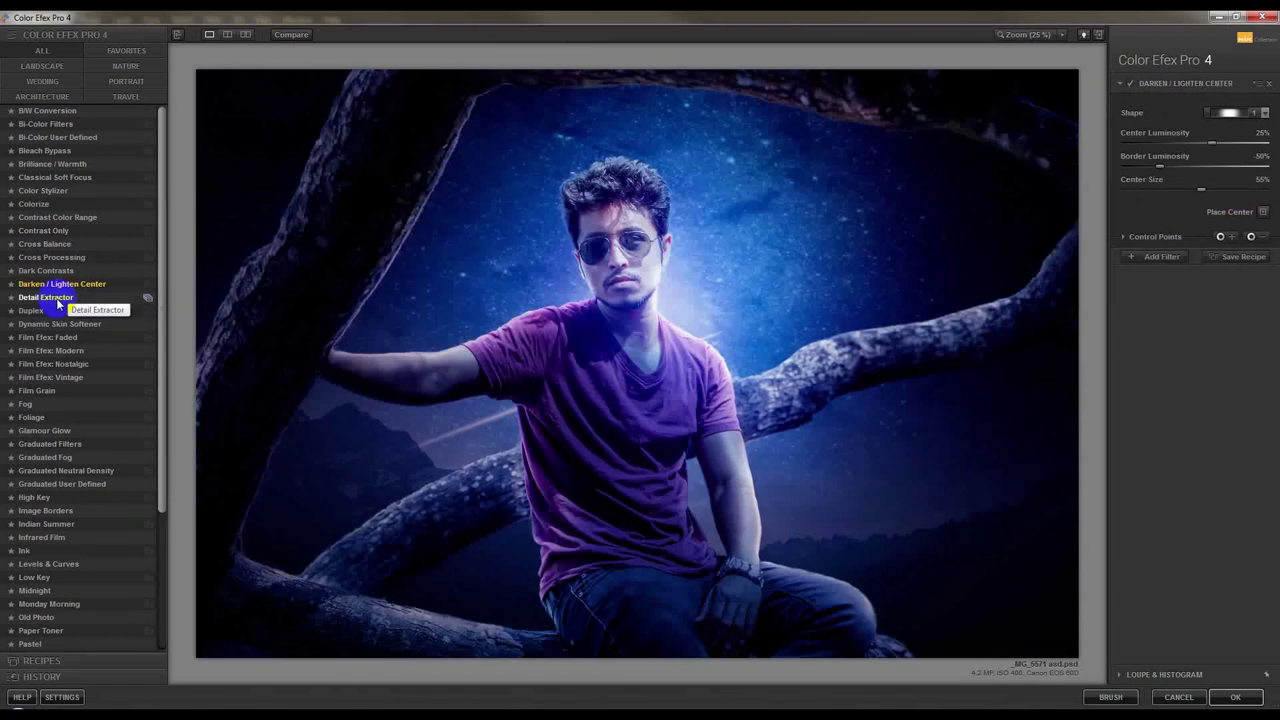
pyautogui.click(57, 300)
pyautogui.click(37, 313)
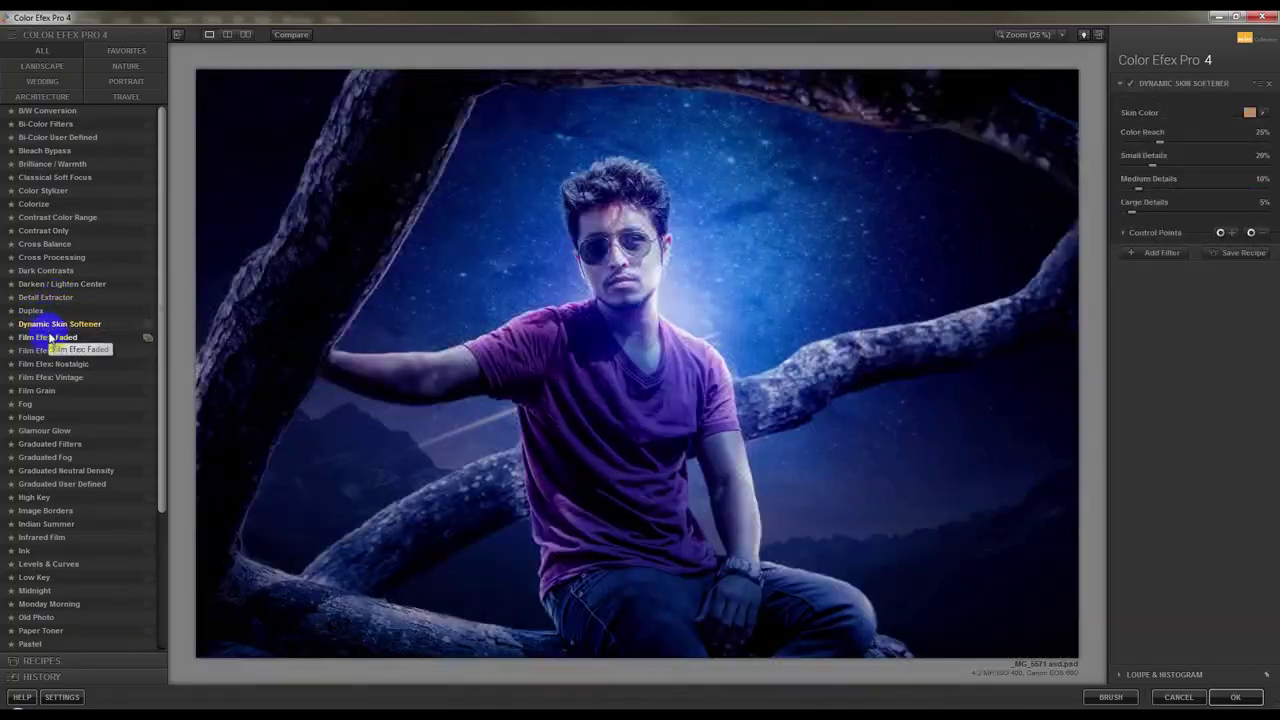
pyautogui.click(45, 337)
pyautogui.click(27, 406)
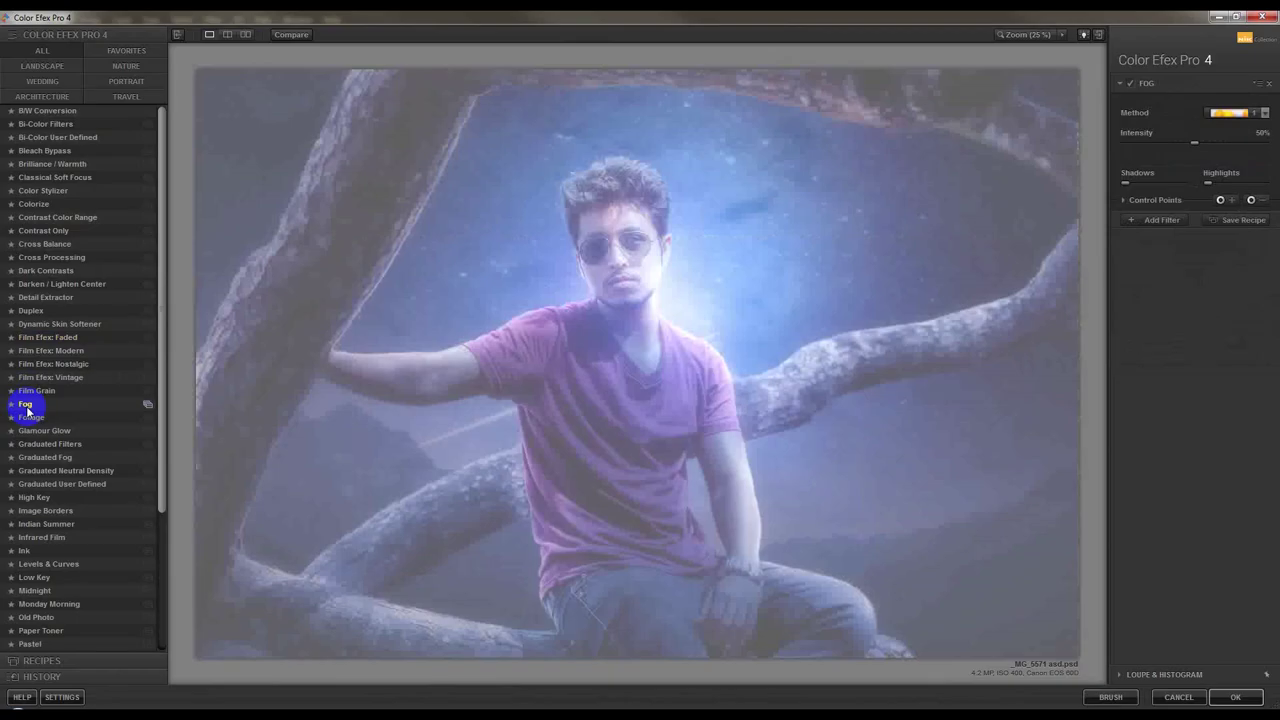
pyautogui.click(33, 497)
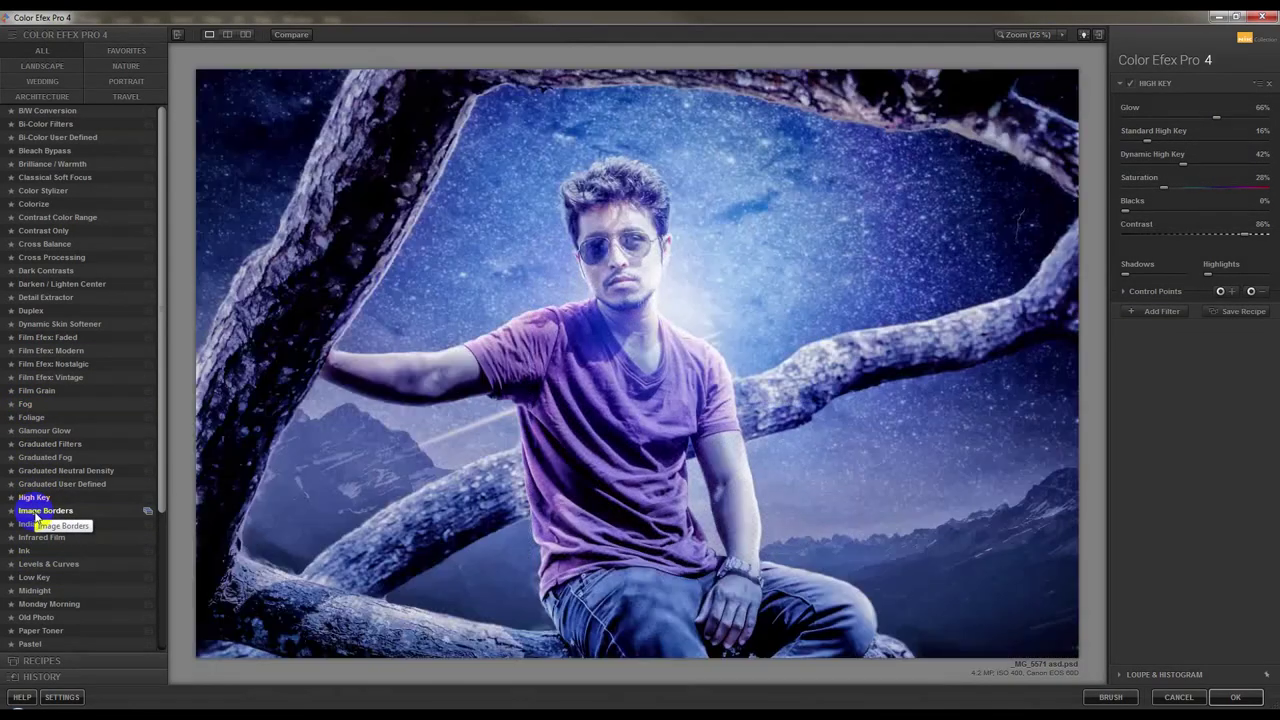
pyautogui.click(36, 512)
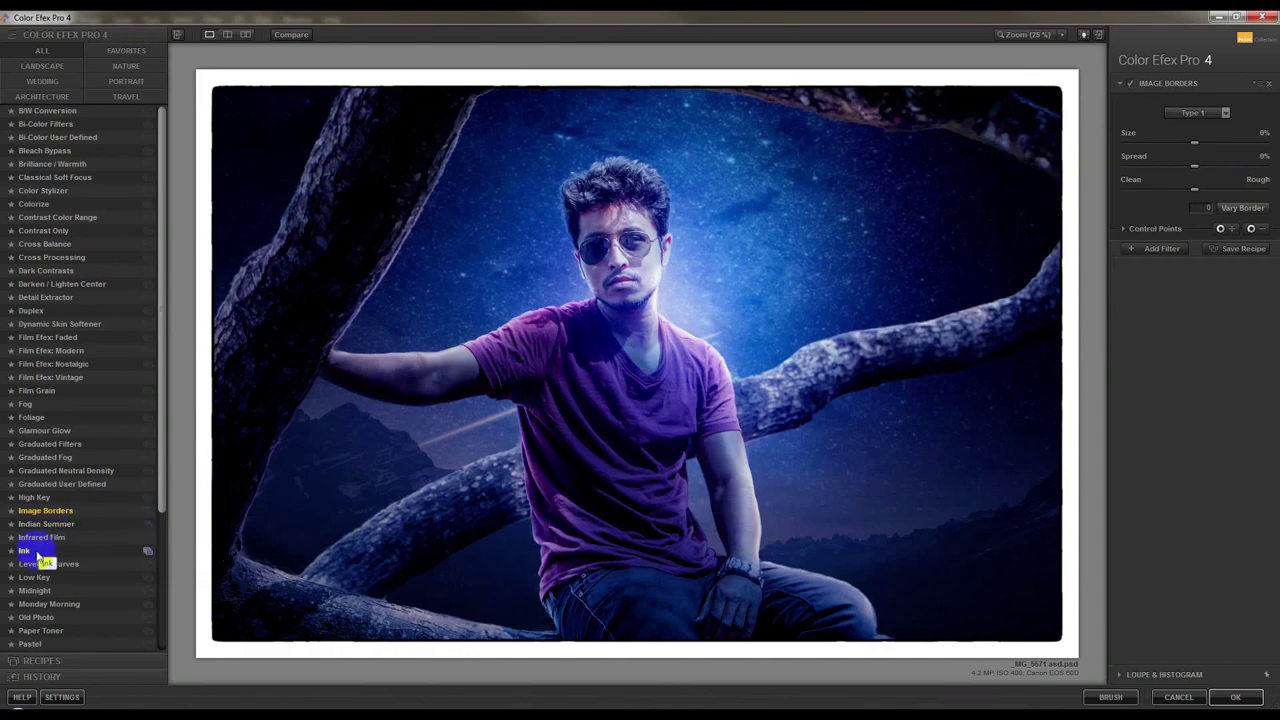
pyautogui.click(30, 419)
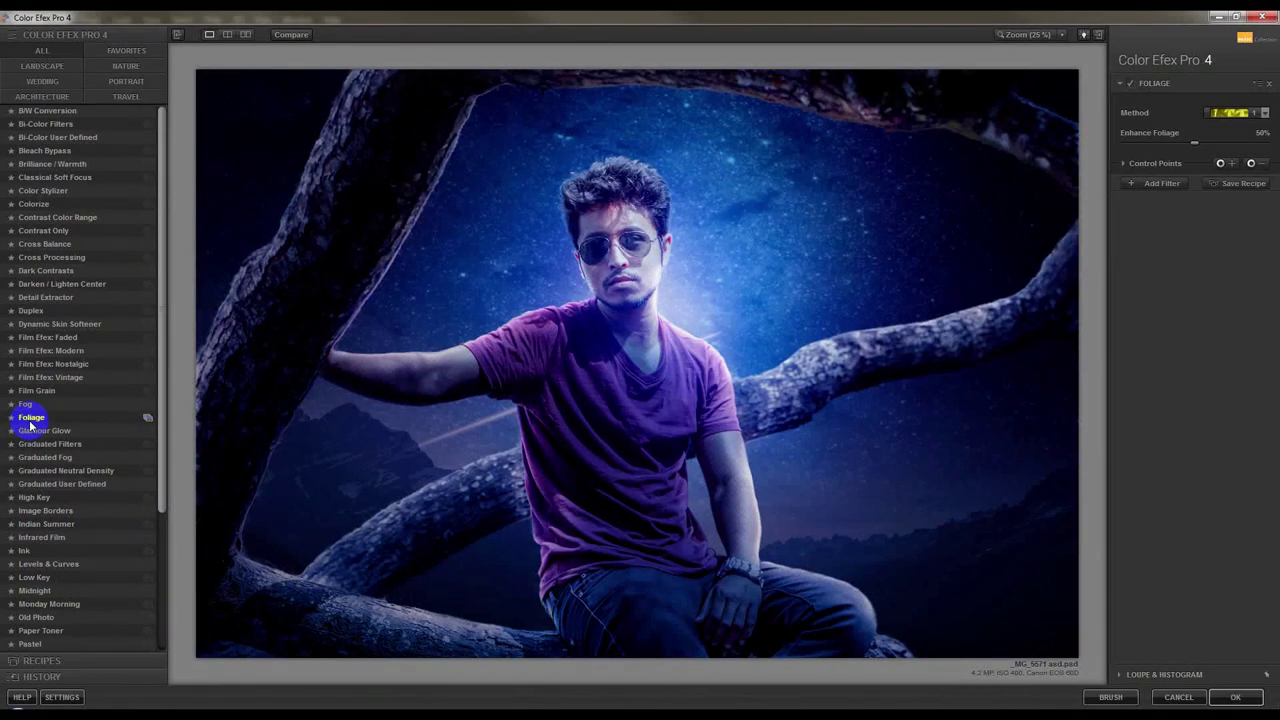
pyautogui.click(45, 524)
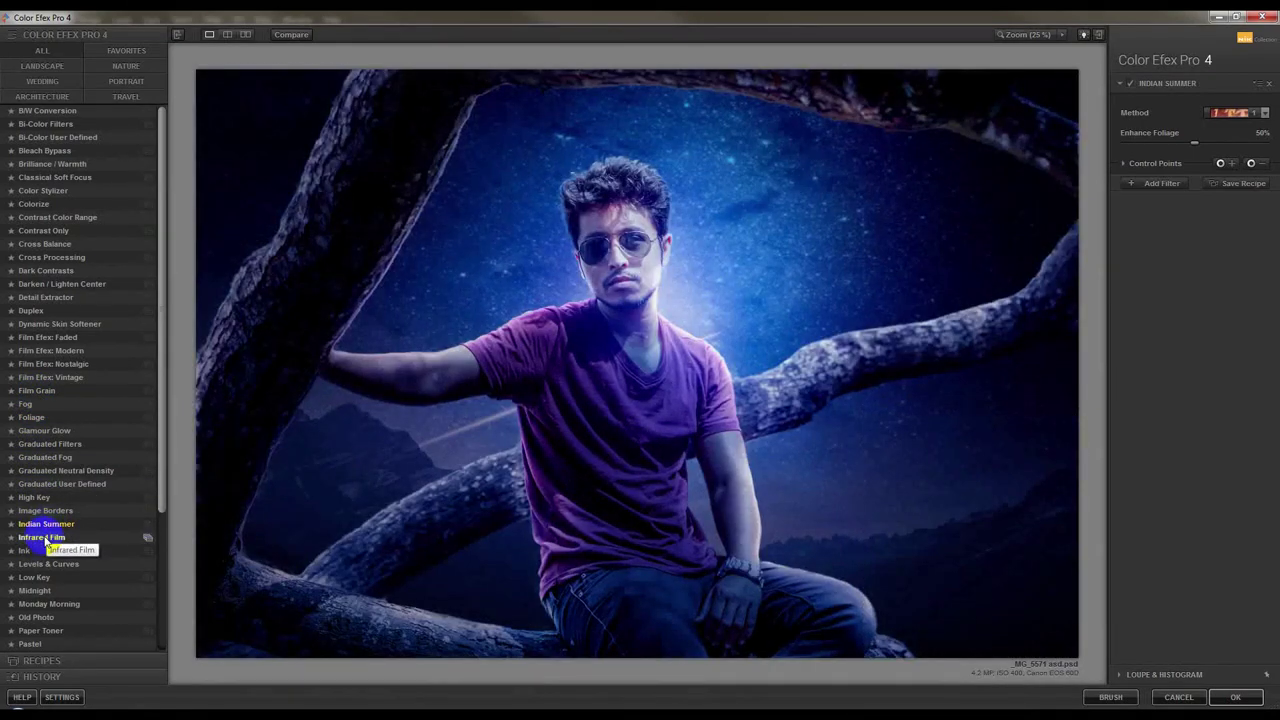
pyautogui.click(40, 284)
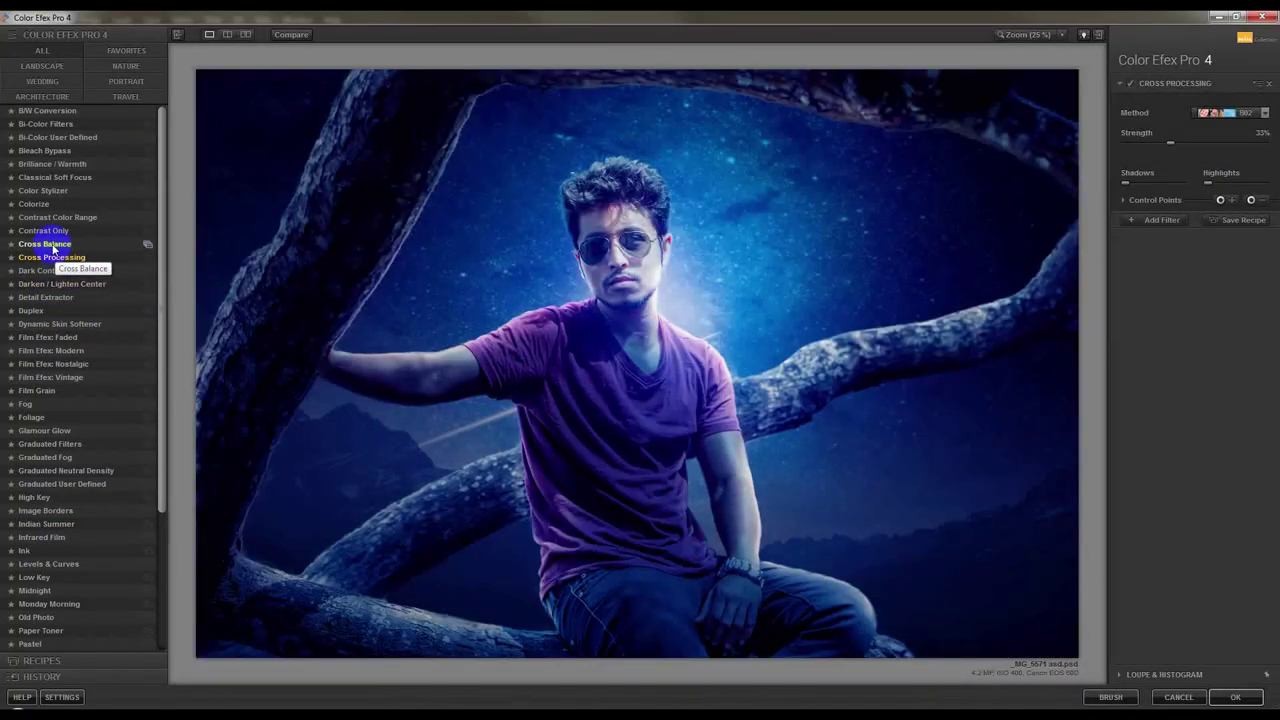
# Step: Apply Cross Balance with the Tungsten To Daylight (1) preset at about 27% strength
pyautogui.click(50, 246)
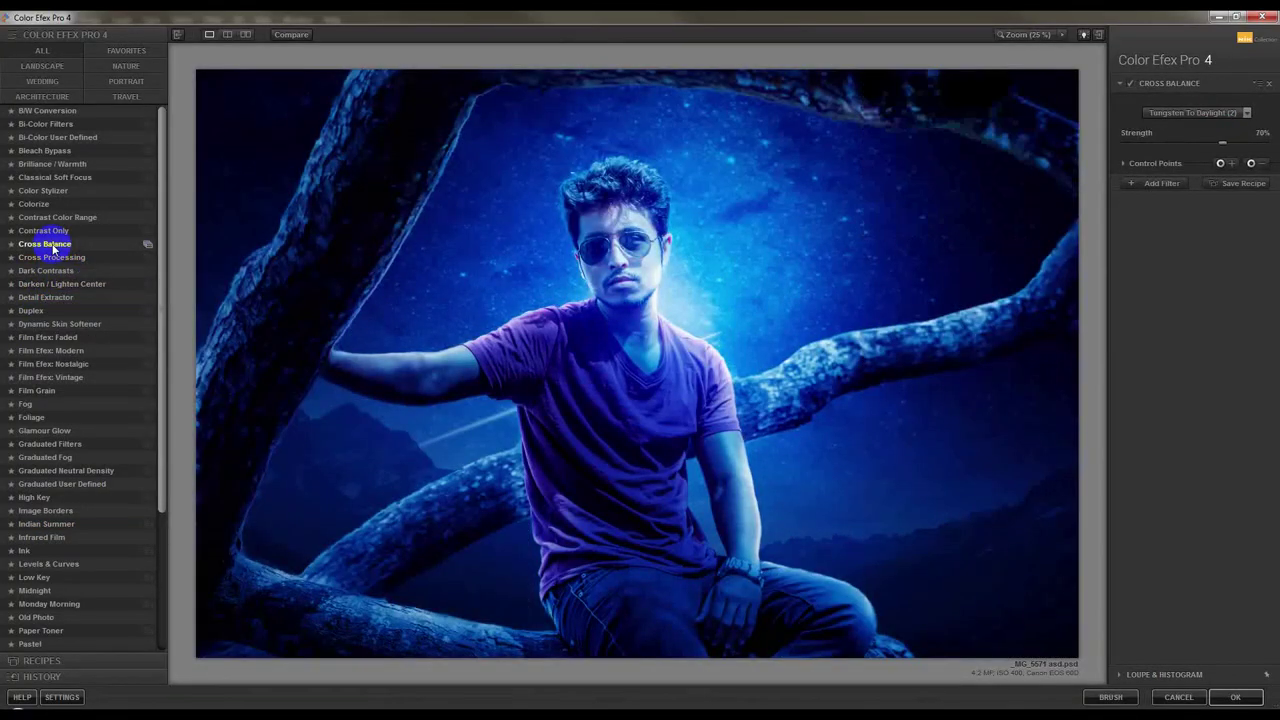
pyautogui.click(1192, 113)
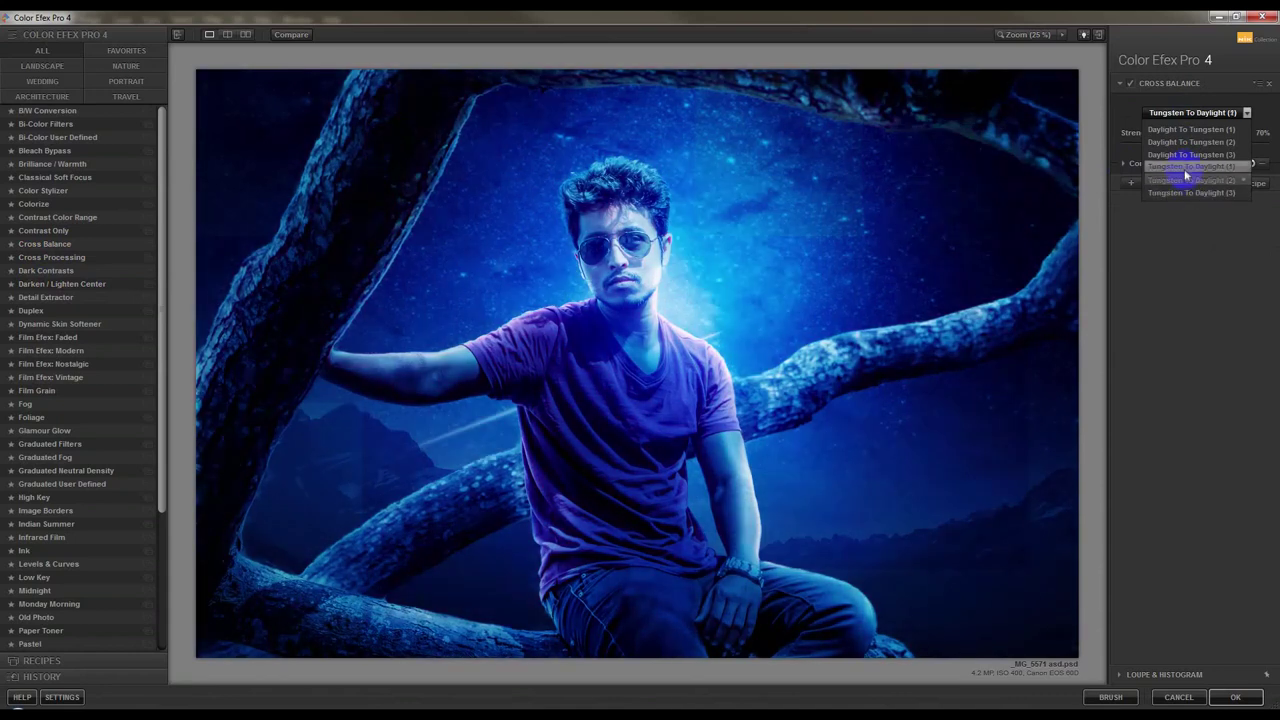
pyautogui.click(1186, 173)
pyautogui.moveTo(1186, 147); pyautogui.dragTo(1172, 148)
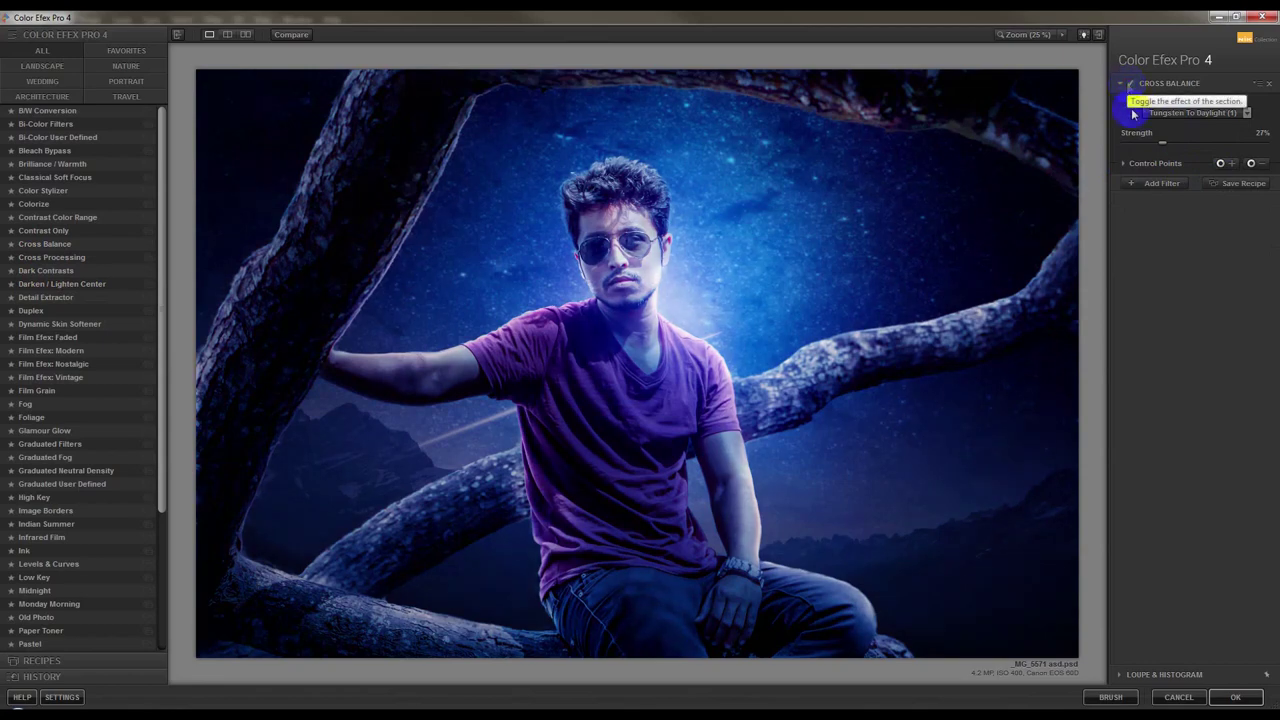
pyautogui.click(1231, 700)
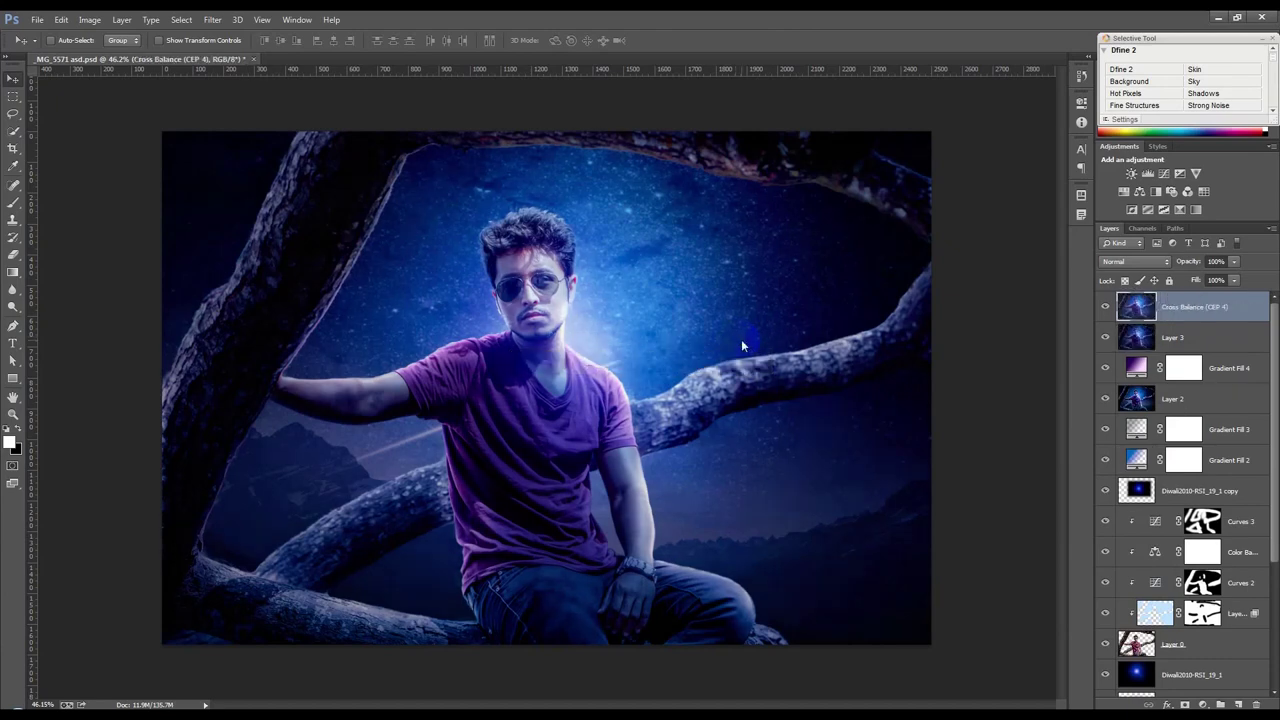
# Step: Run Viveza 2 with Structure 50%, Brightness 4% and Saturation 5%, then apply it
pyautogui.click(224, 29)
pyautogui.moveTo(237, 312)
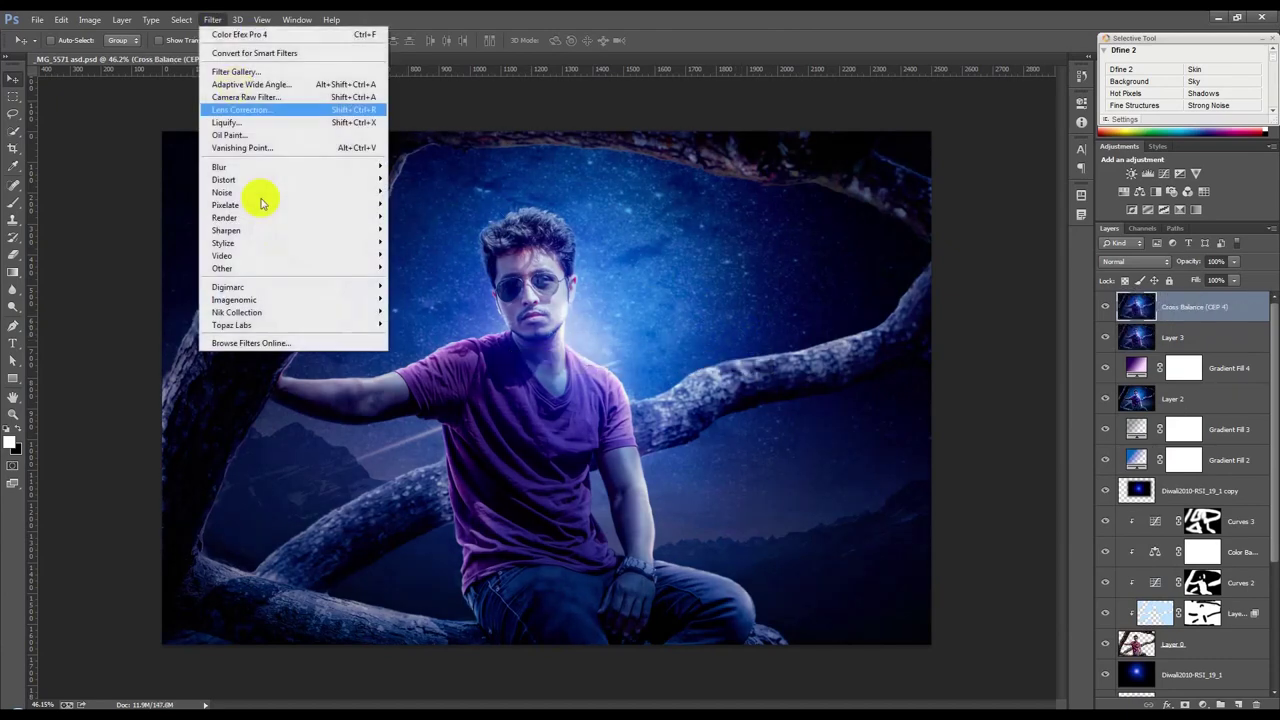
pyautogui.click(451, 400)
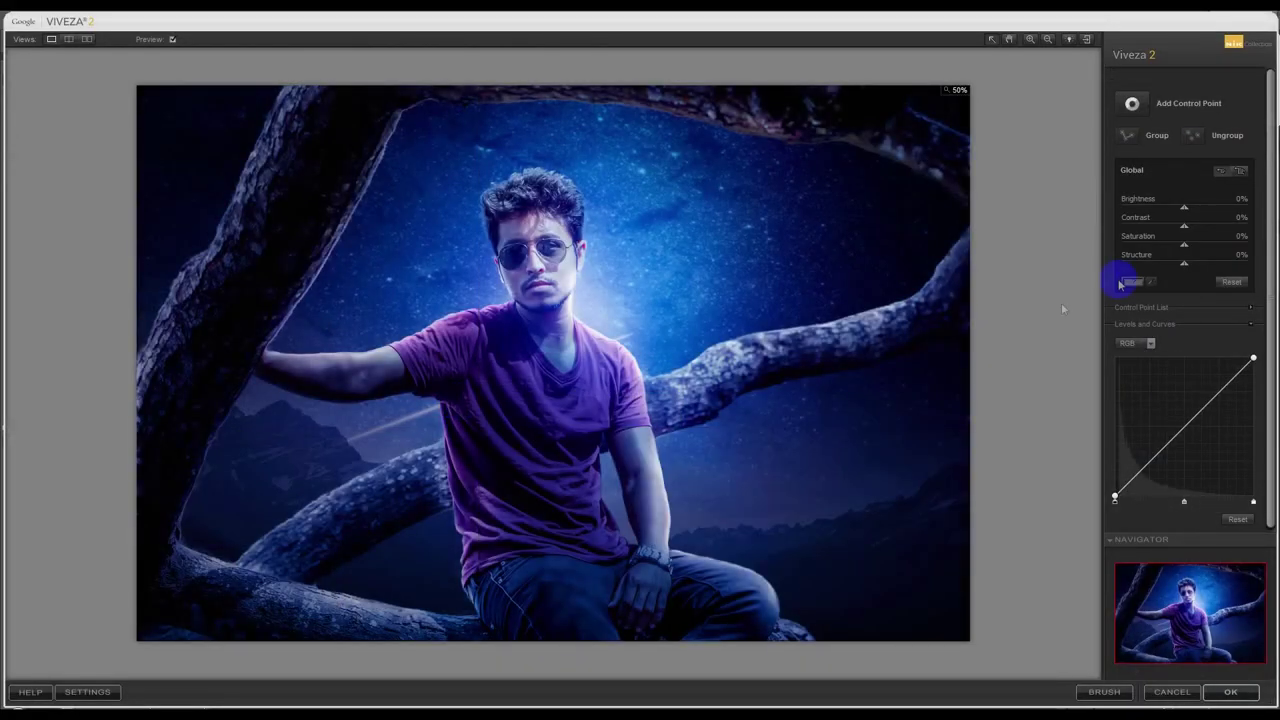
pyautogui.moveTo(1184, 262); pyautogui.dragTo(1228, 268)
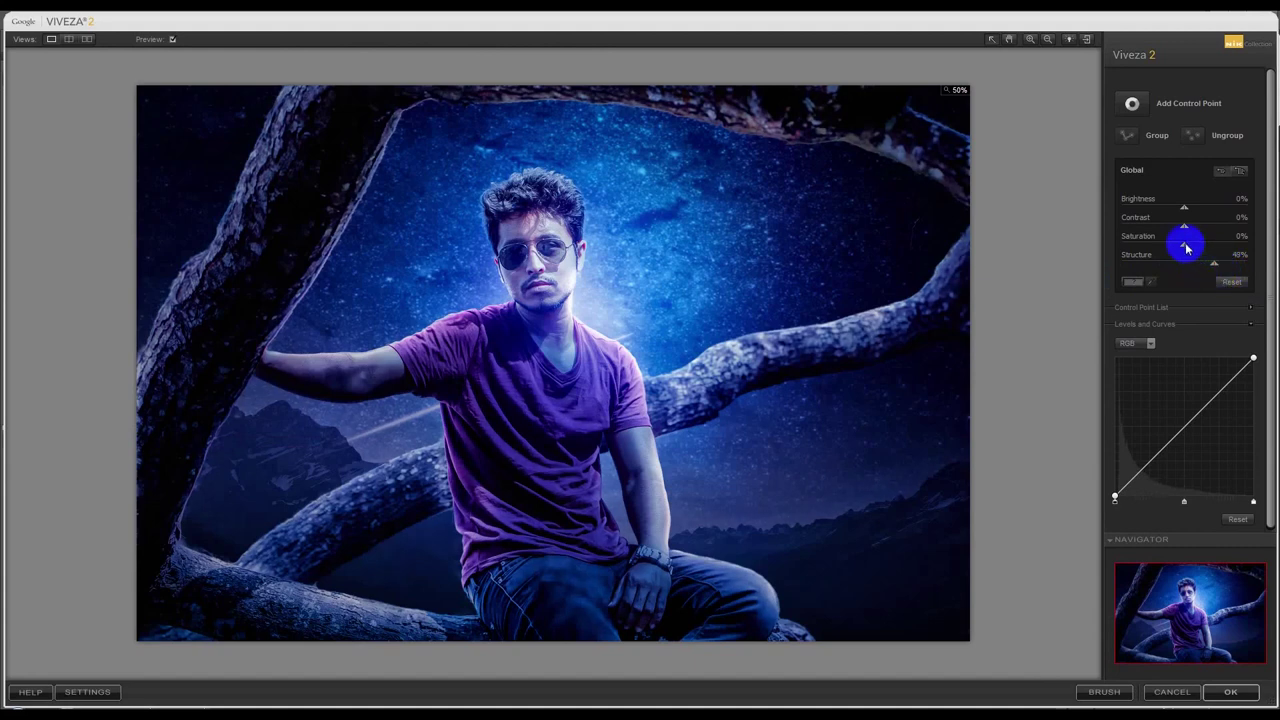
pyautogui.moveTo(1191, 248)
pyautogui.mouseDown()
pyautogui.moveTo(1166, 243)
pyautogui.moveTo(1191, 248)
pyautogui.mouseUp()
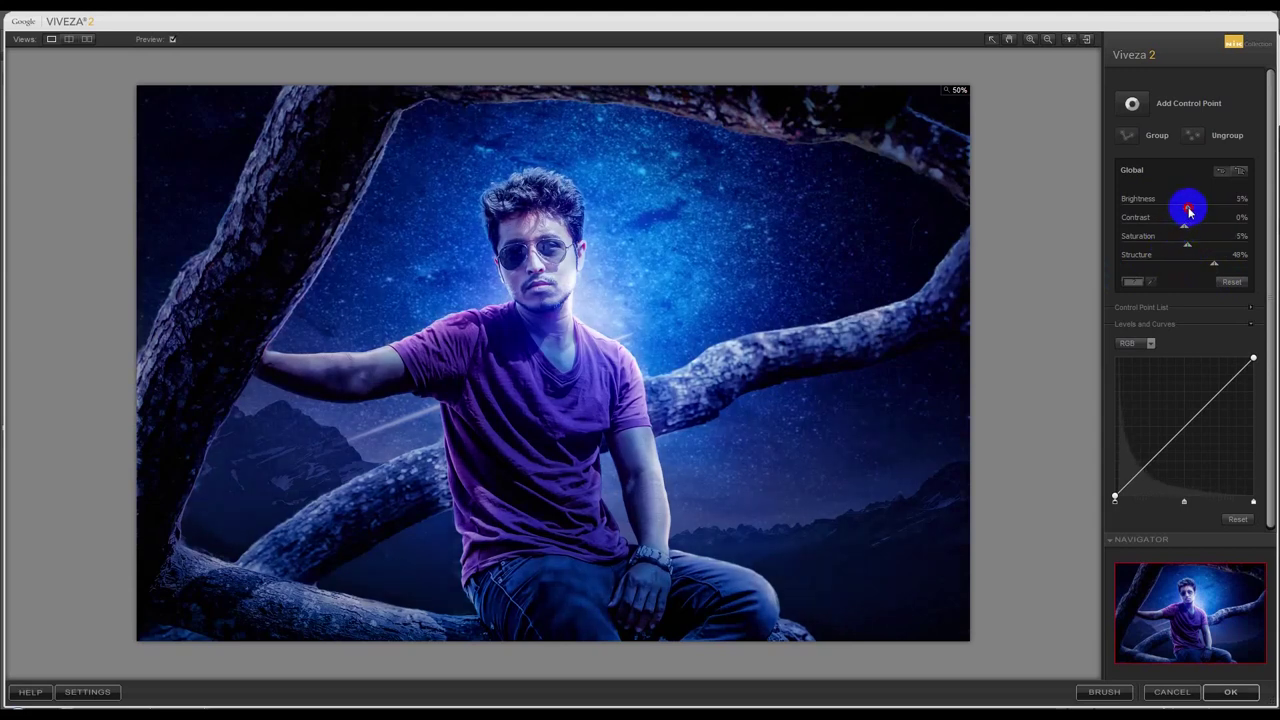
pyautogui.moveTo(1189, 212); pyautogui.dragTo(1191, 212)
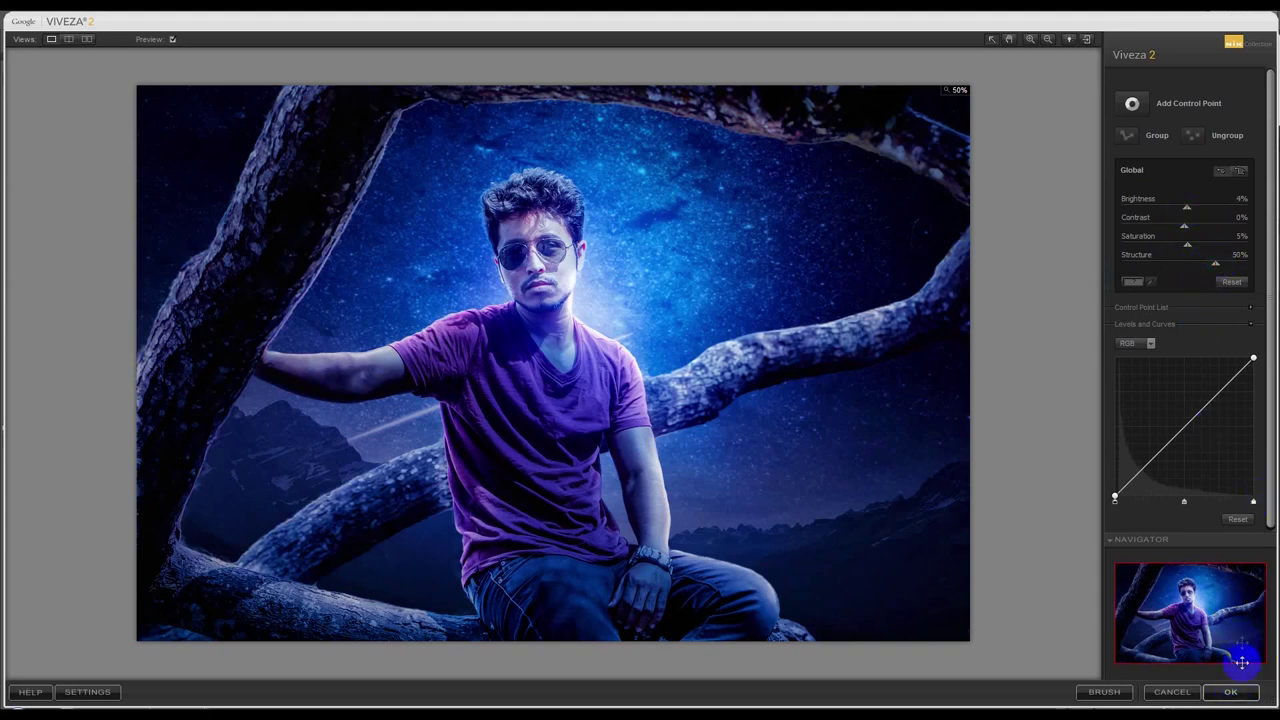
pyautogui.click(1230, 692)
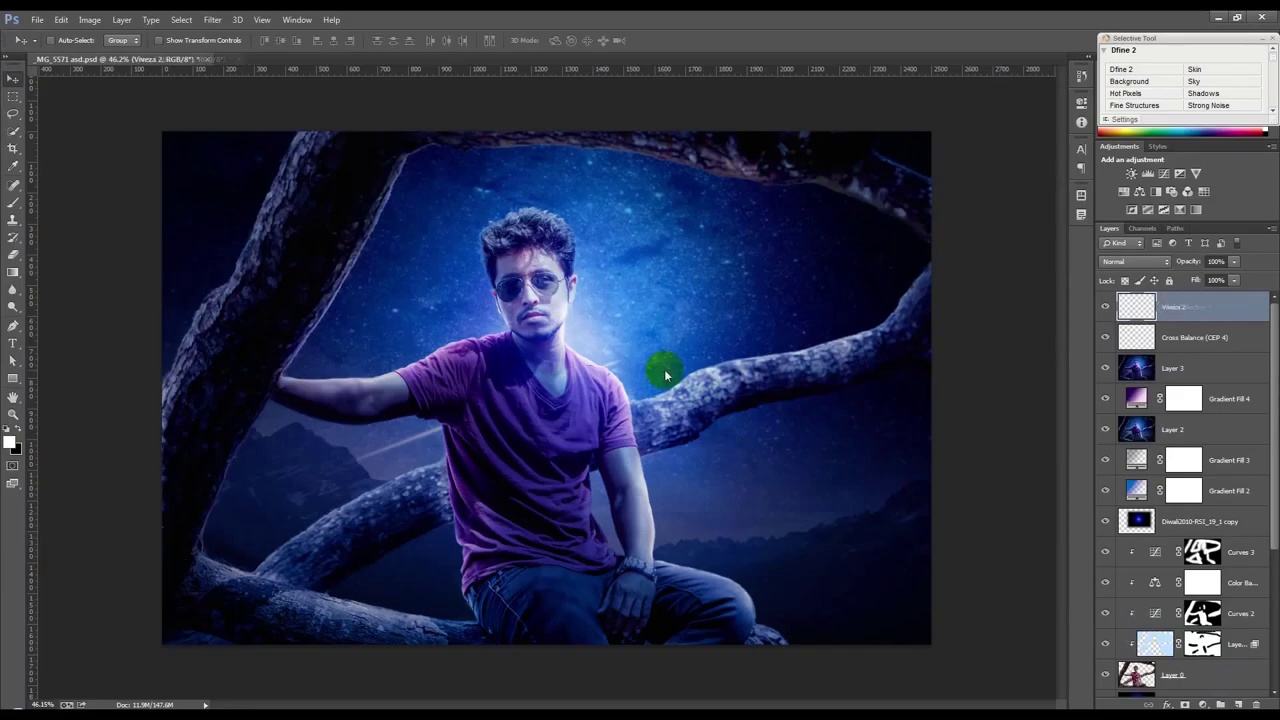
# Step: In the Camera Raw Filter, draw a graduated filter upward from the bottom over the branches
pyautogui.click(213, 20)
pyautogui.click(216, 22)
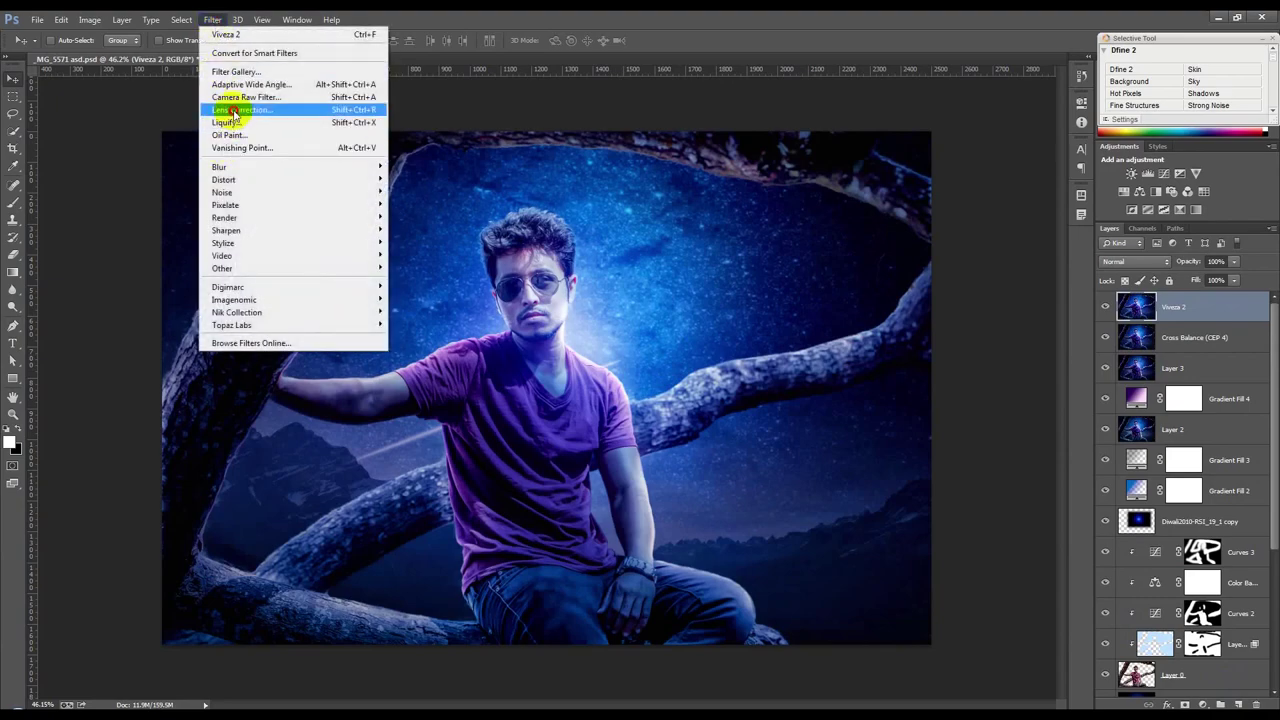
pyautogui.click(567, 393)
pyautogui.hotkey('ctrl', 'shift', 'a')
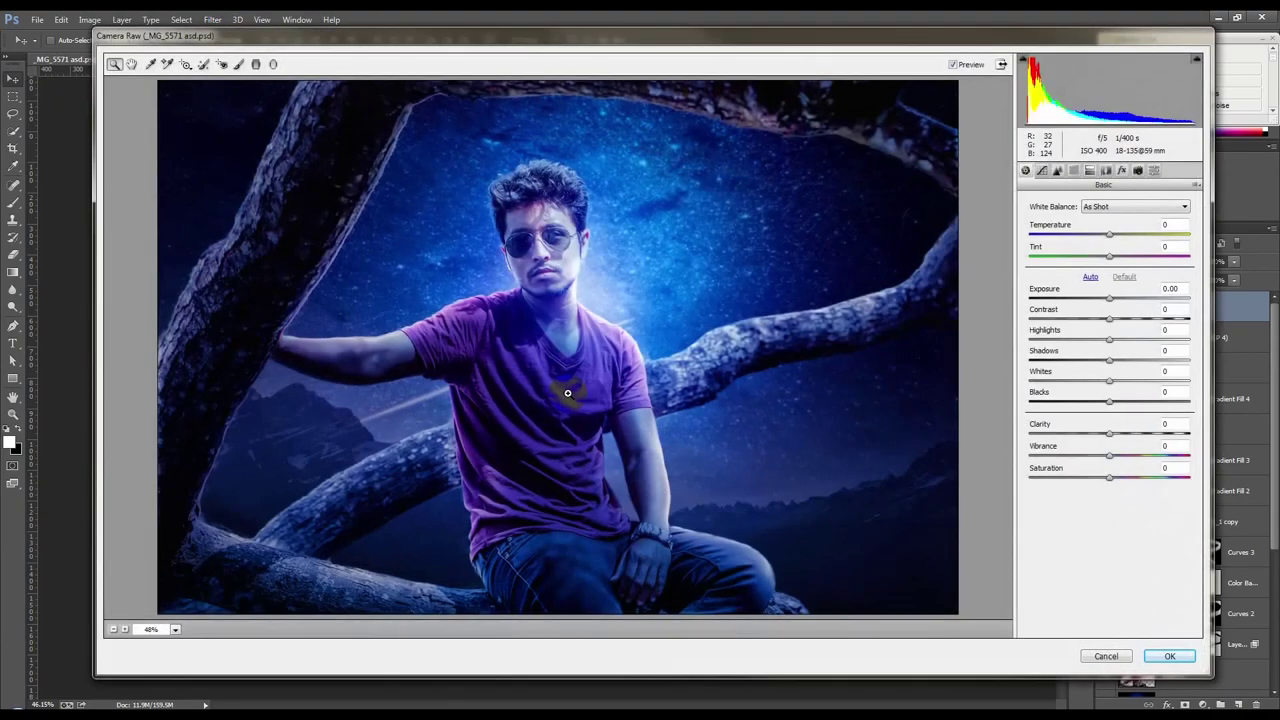
pyautogui.click(255, 64)
pyautogui.moveTo(736, 601); pyautogui.dragTo(690, 365)
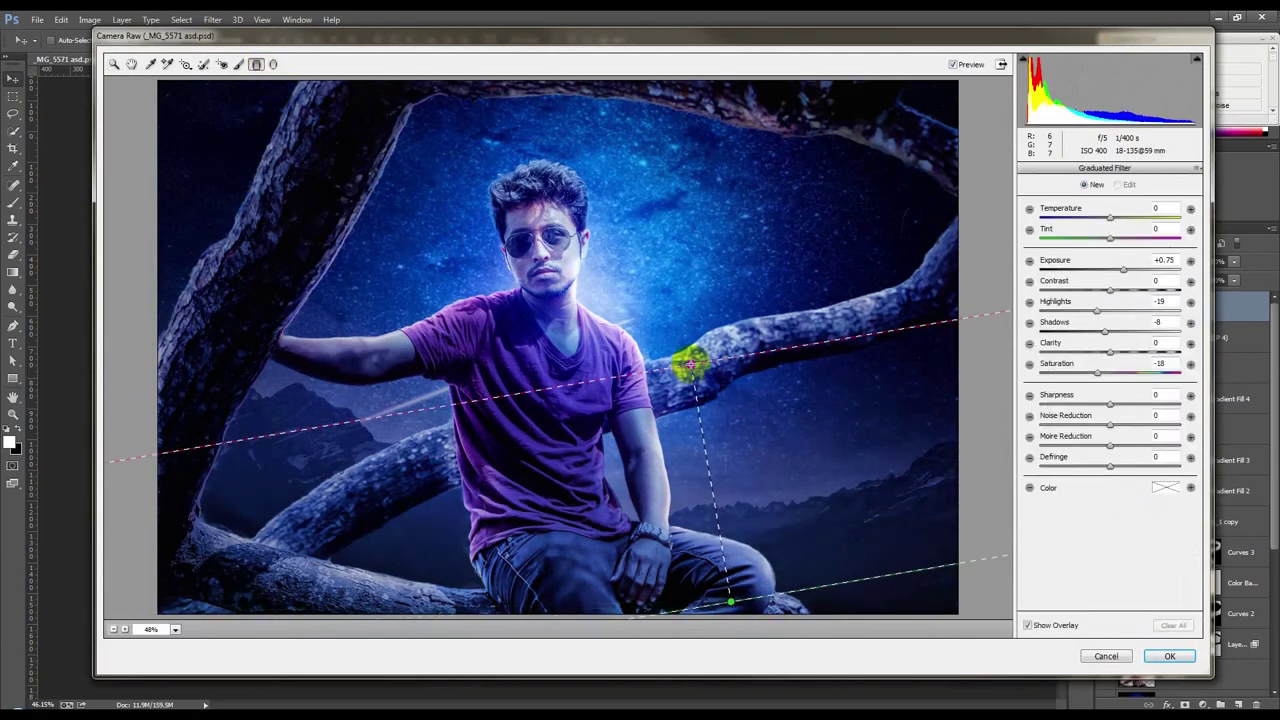
# Step: Reset that filter's Highlights and Saturation to 0, drop Exposure to about -0.70, and tilt its edge
pyautogui.click(1164, 260)
pyautogui.doubleClick(1122, 269)
pyautogui.click(1160, 301)
pyautogui.write('0')
pyautogui.click(1160, 322)
pyautogui.click(1160, 363)
pyautogui.write('0')
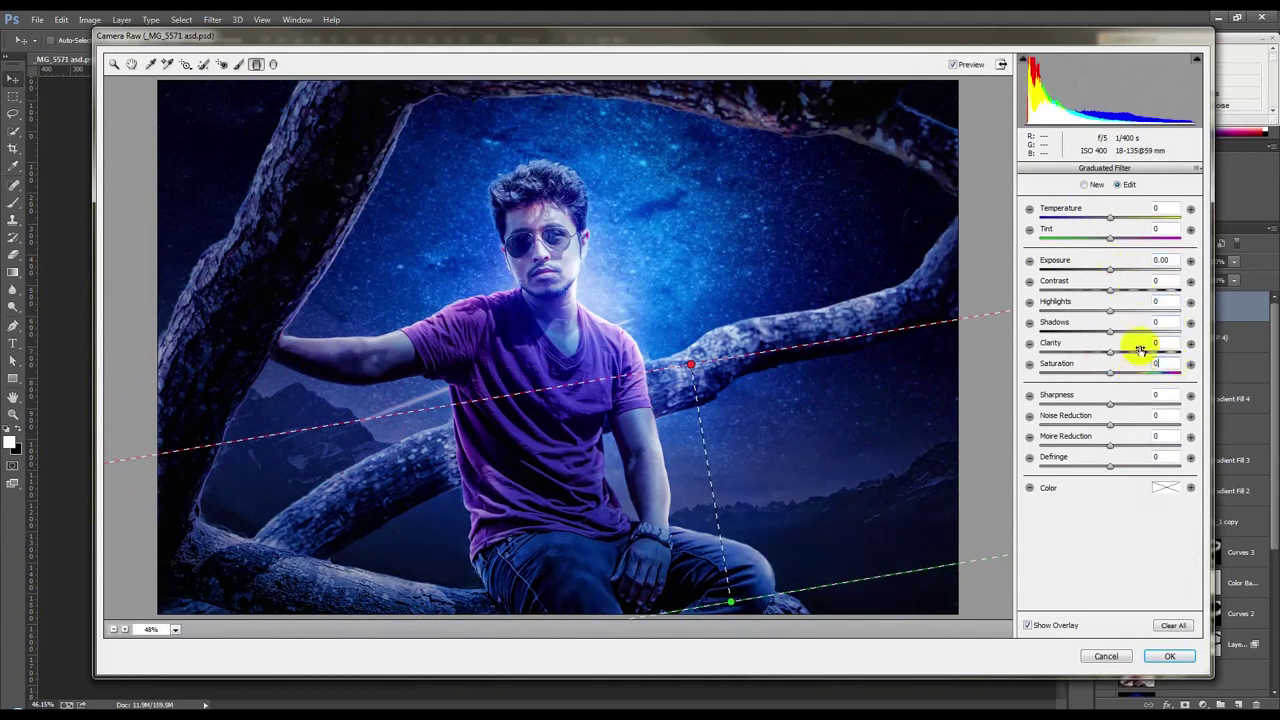
pyautogui.moveTo(1110, 269); pyautogui.dragTo(1102, 272)
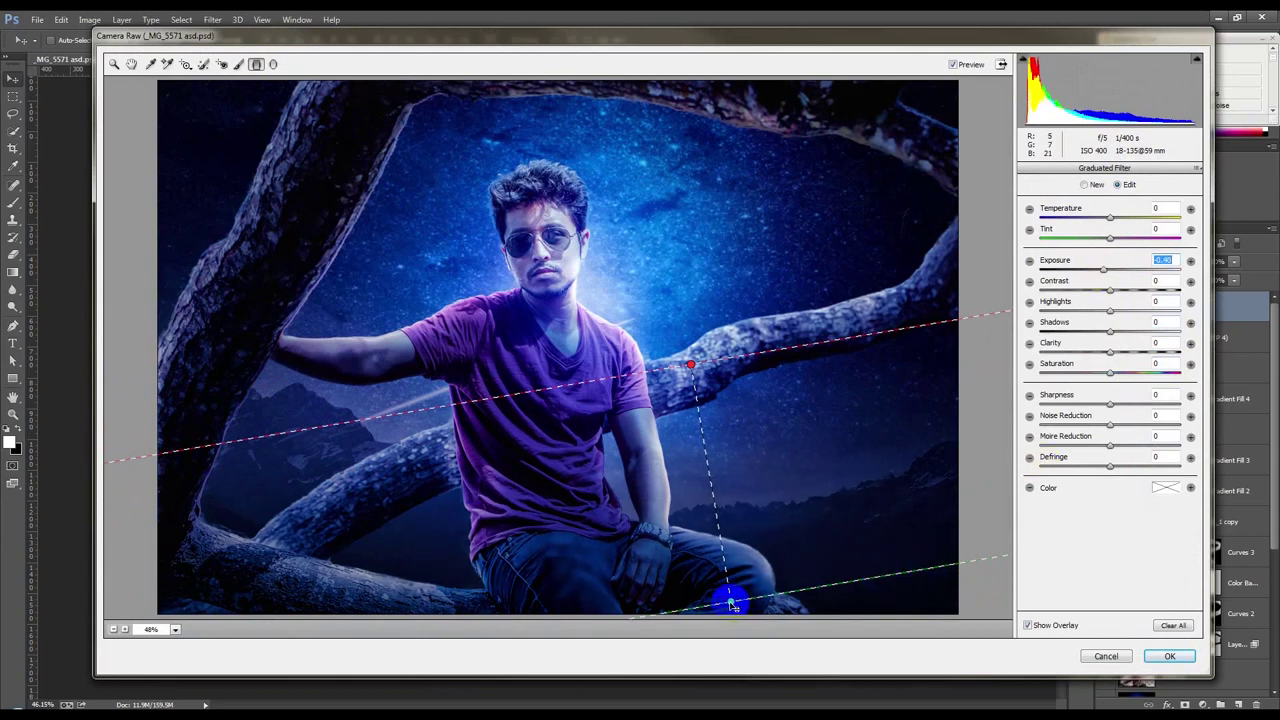
pyautogui.moveTo(732, 603); pyautogui.dragTo(698, 598)
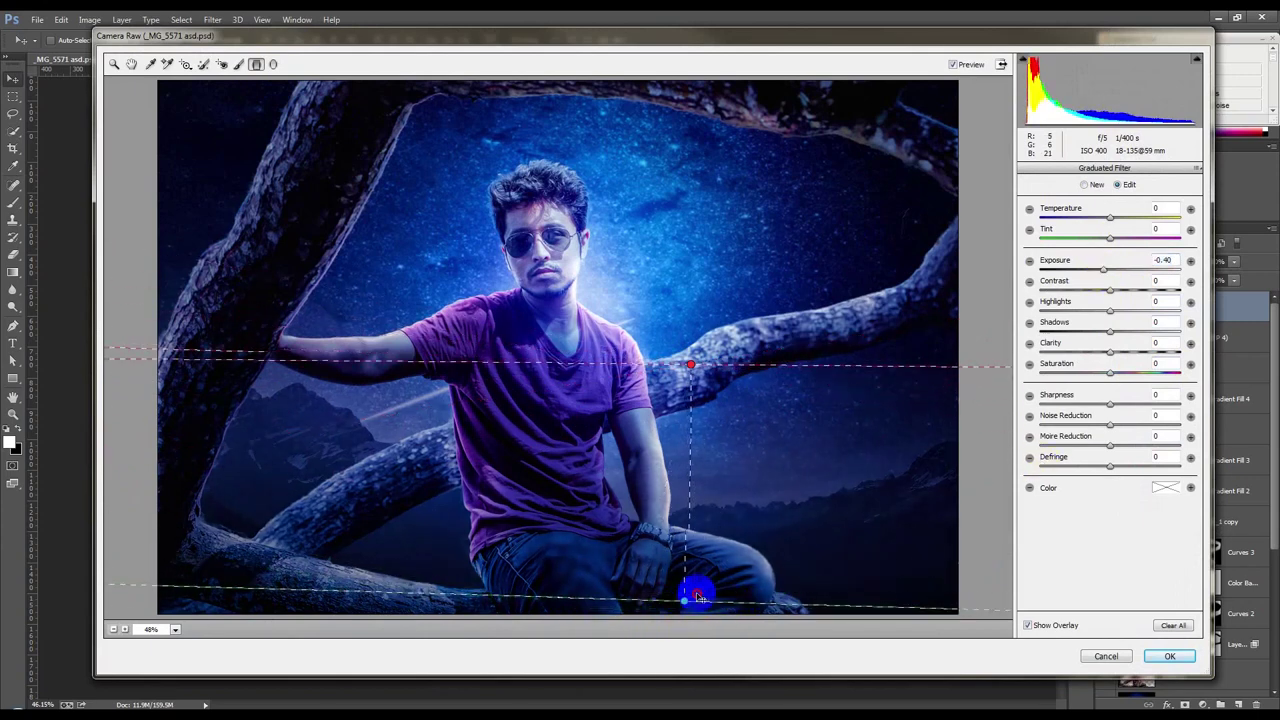
pyautogui.moveTo(698, 598); pyautogui.dragTo(706, 593)
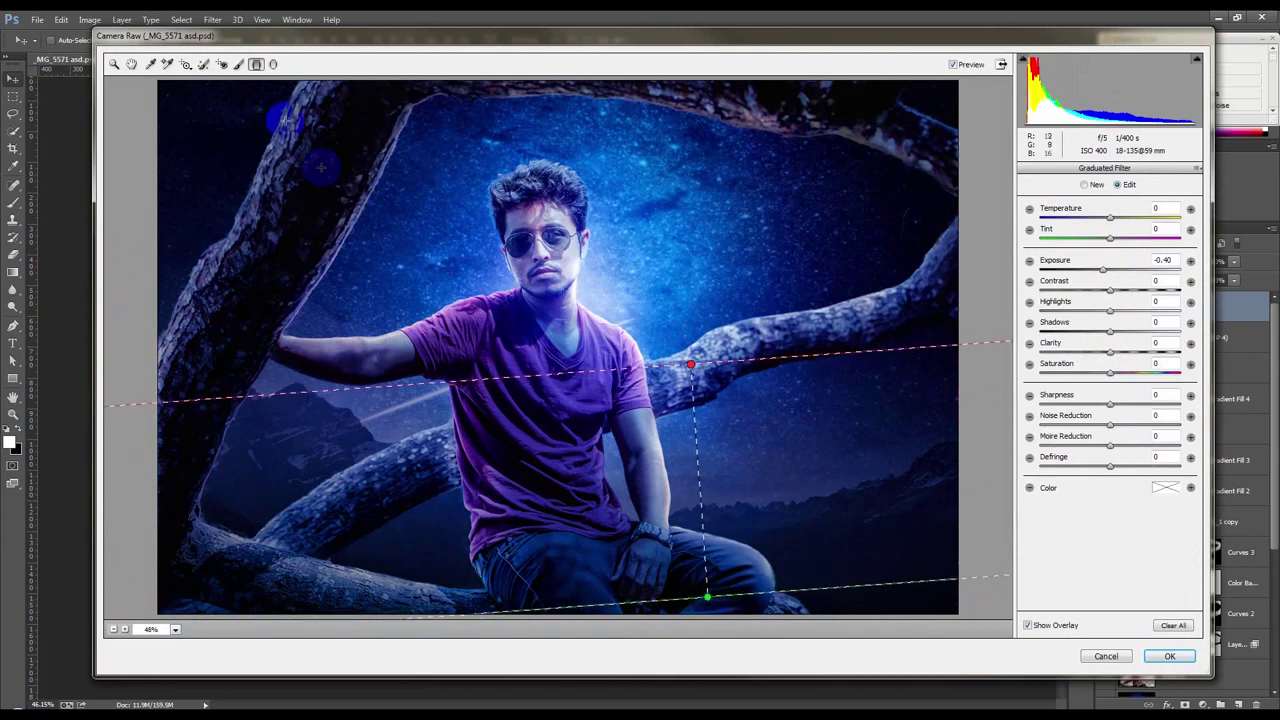
# Step: Add graduated filters from the top-left and top-right corners, lowering exposure in the top-right one
pyautogui.moveTo(268, 80)
pyautogui.mouseDown()
pyautogui.moveTo(430, 270)
pyautogui.moveTo(430, 250)
pyautogui.mouseUp()
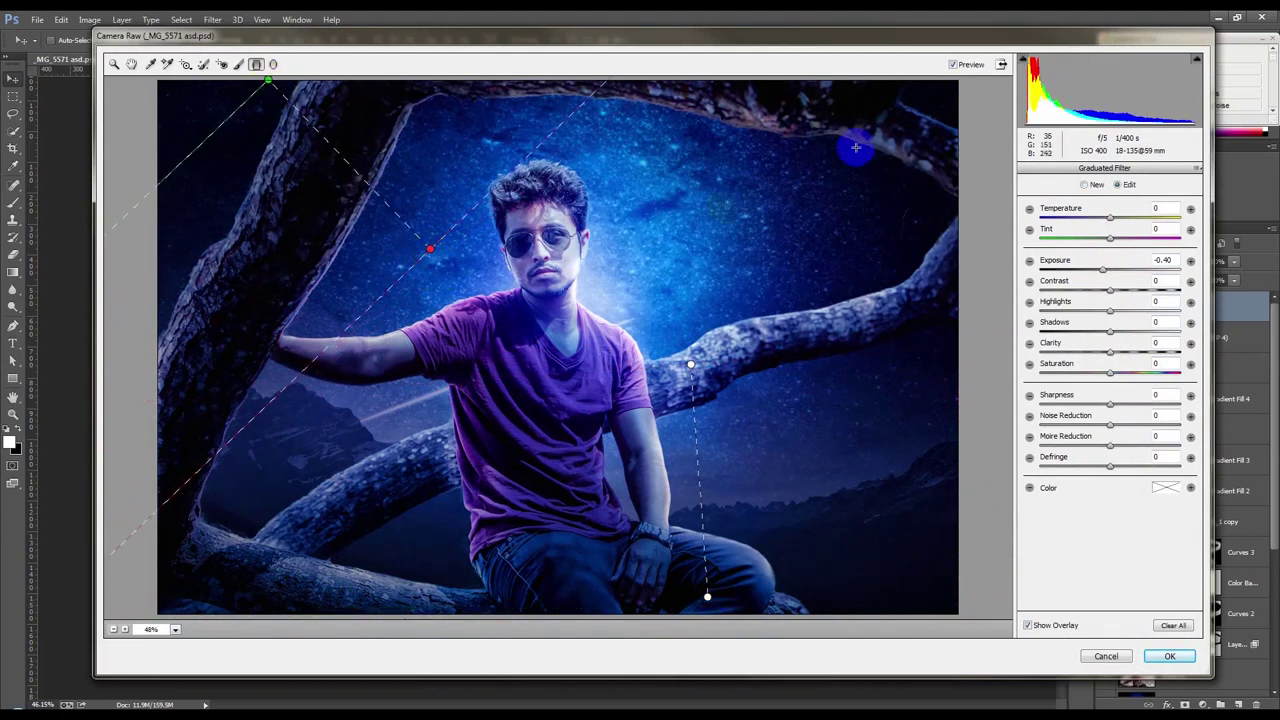
pyautogui.moveTo(918, 78); pyautogui.dragTo(897, 222)
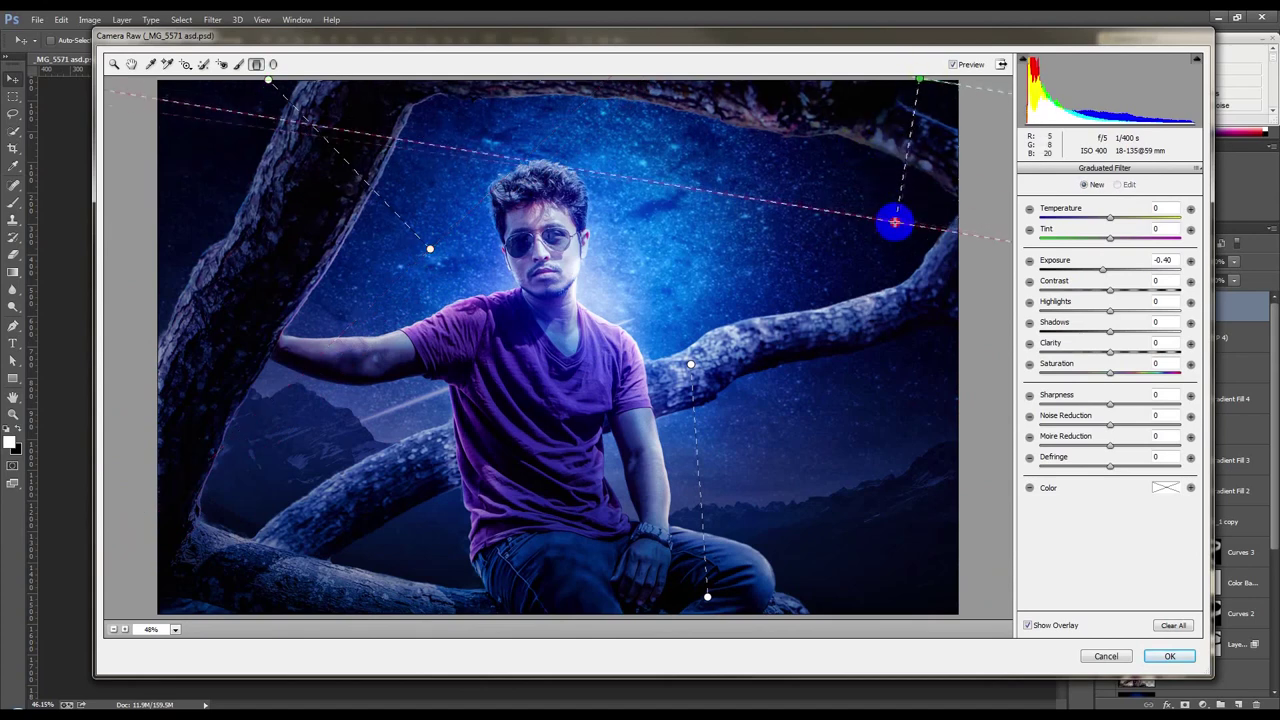
pyautogui.moveTo(1093, 268); pyautogui.dragTo(1095, 271)
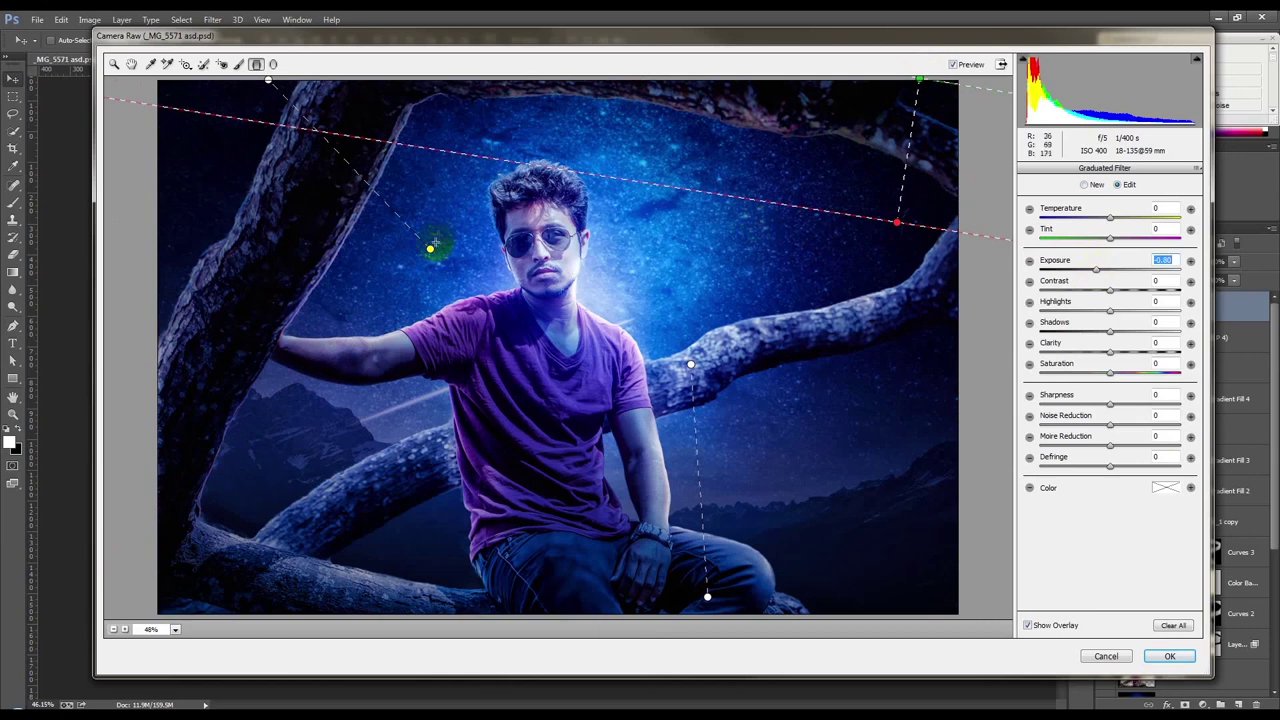
# Step: Reduce Clarity and Sharpness in the top-left and lower graduated filters
pyautogui.click(430, 250)
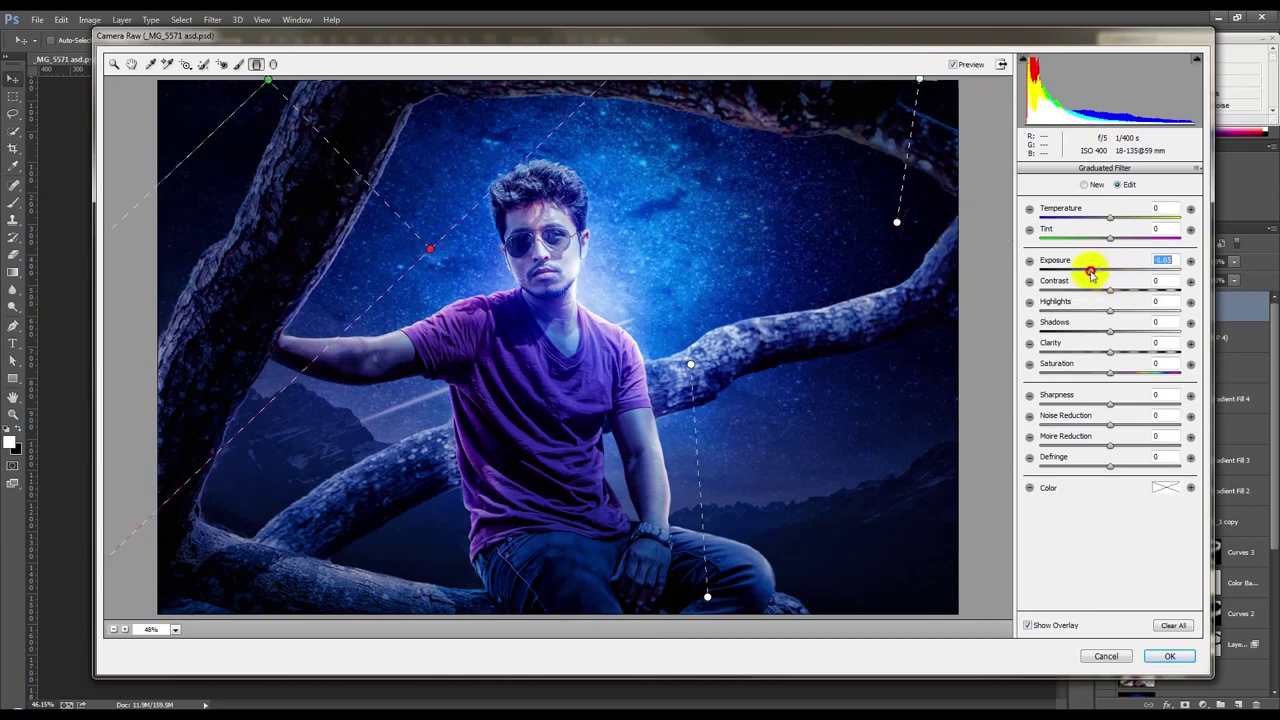
pyautogui.moveTo(1110, 355); pyautogui.dragTo(1064, 353)
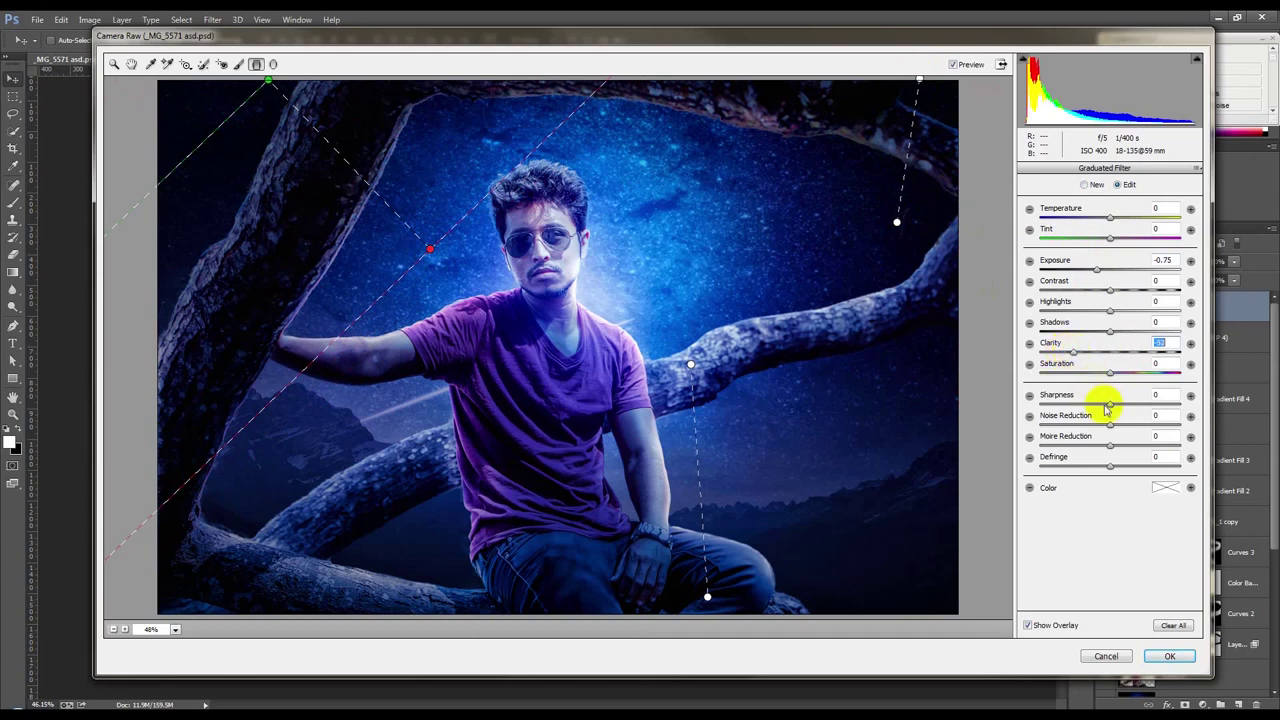
pyautogui.moveTo(1110, 402)
pyautogui.mouseDown()
pyautogui.moveTo(1055, 403)
pyautogui.moveTo(1072, 402)
pyautogui.mouseUp()
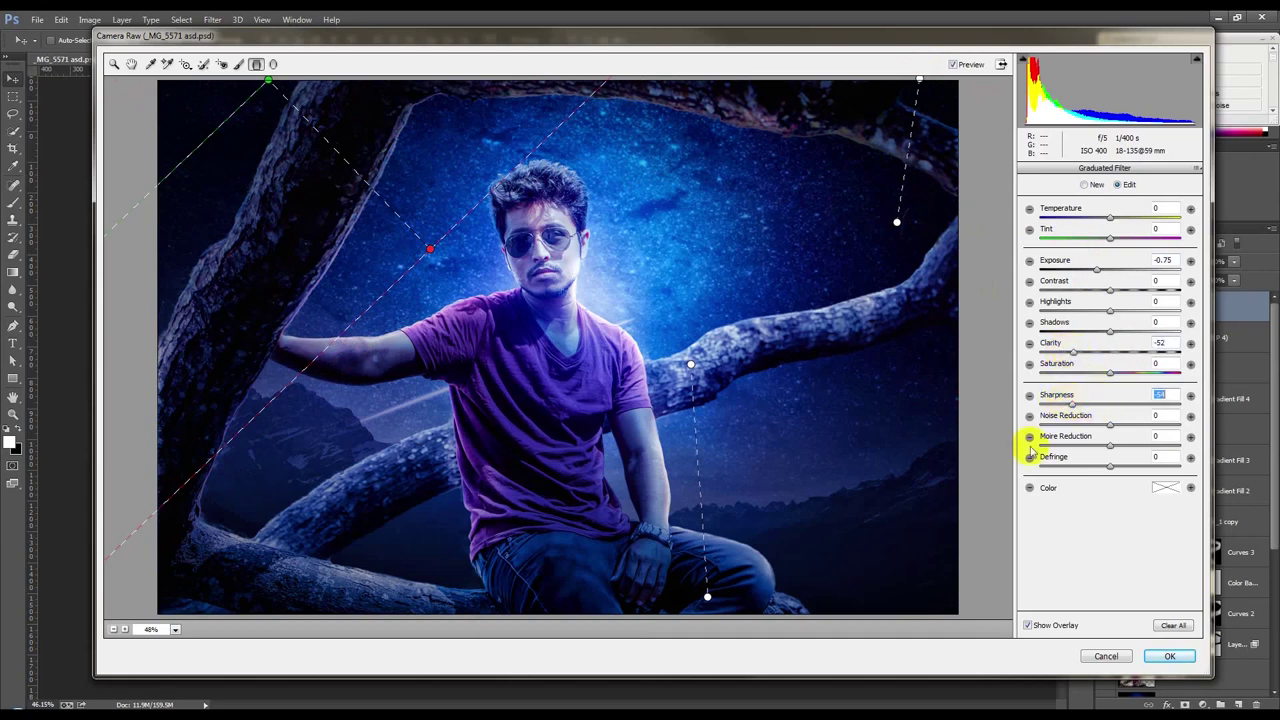
pyautogui.click(707, 598)
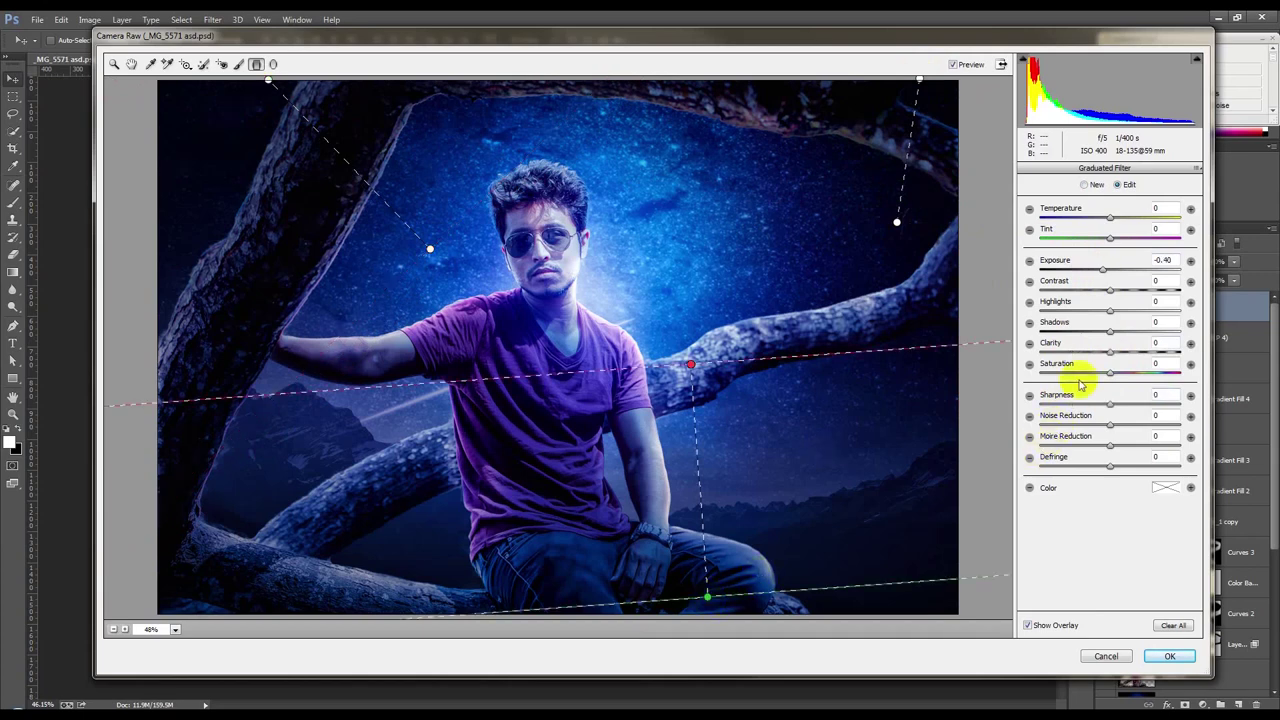
pyautogui.moveTo(1075, 353); pyautogui.dragTo(1087, 355)
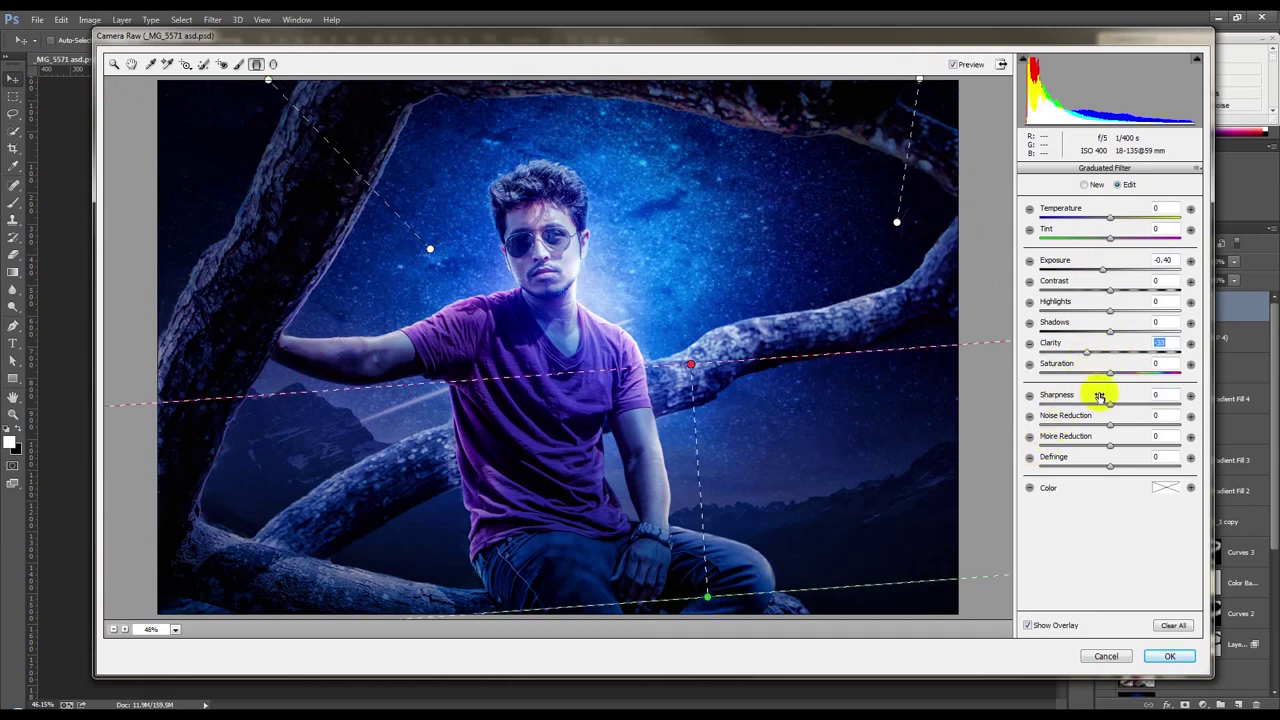
pyautogui.moveTo(1108, 404); pyautogui.dragTo(1097, 405)
pyautogui.click(273, 64)
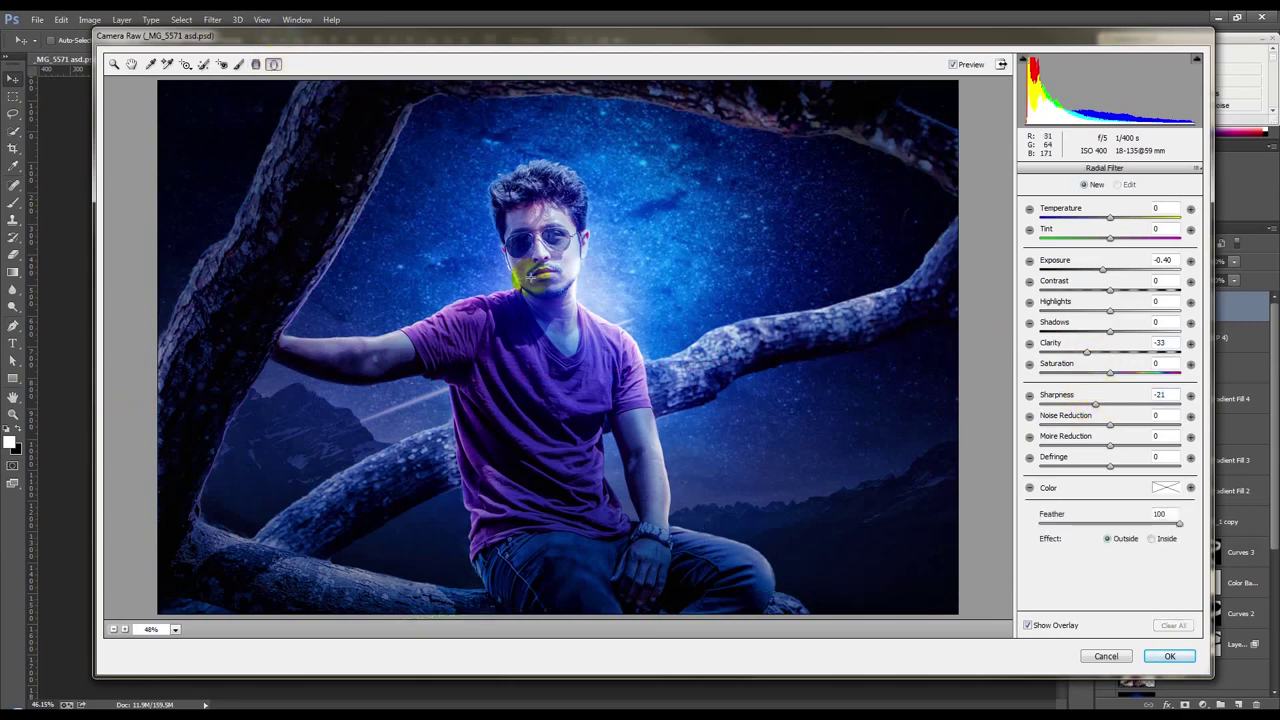
# Step: Draw a radial ellipse around the man, darken and cool outside it, then slightly warm the global temperature
pyautogui.moveTo(566, 277); pyautogui.dragTo(790, 452)
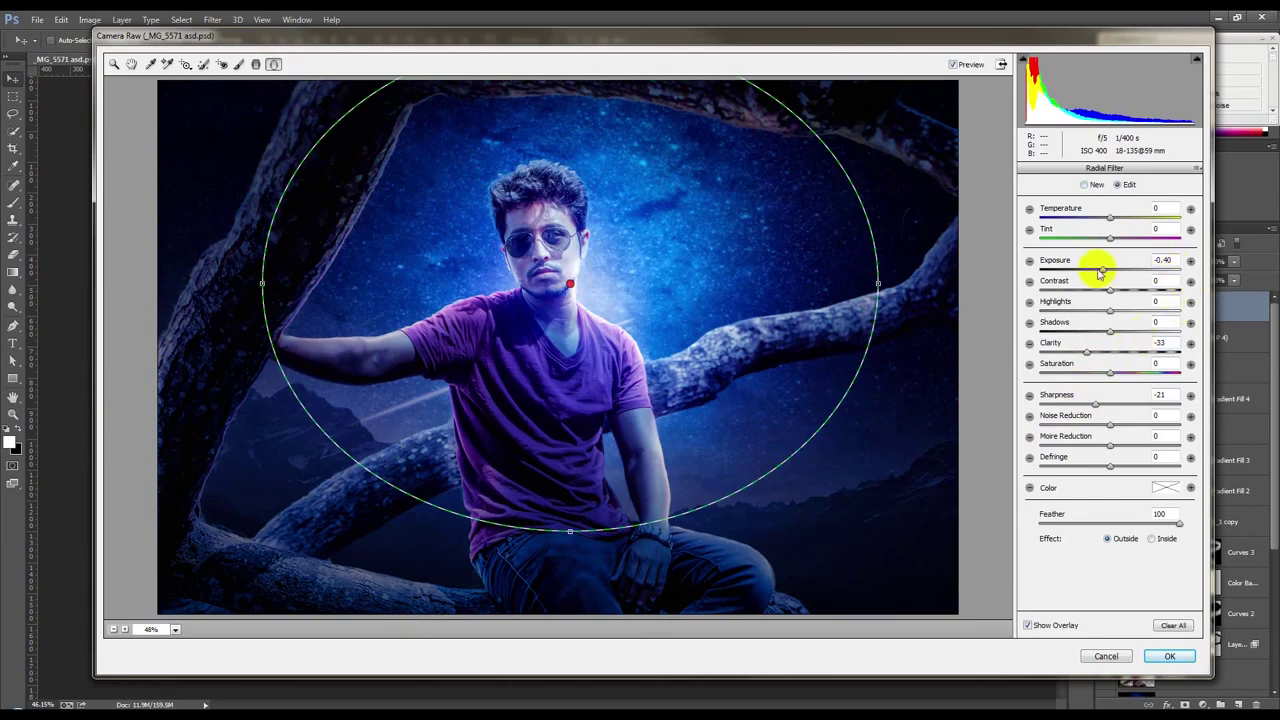
pyautogui.moveTo(1097, 271); pyautogui.dragTo(1093, 271)
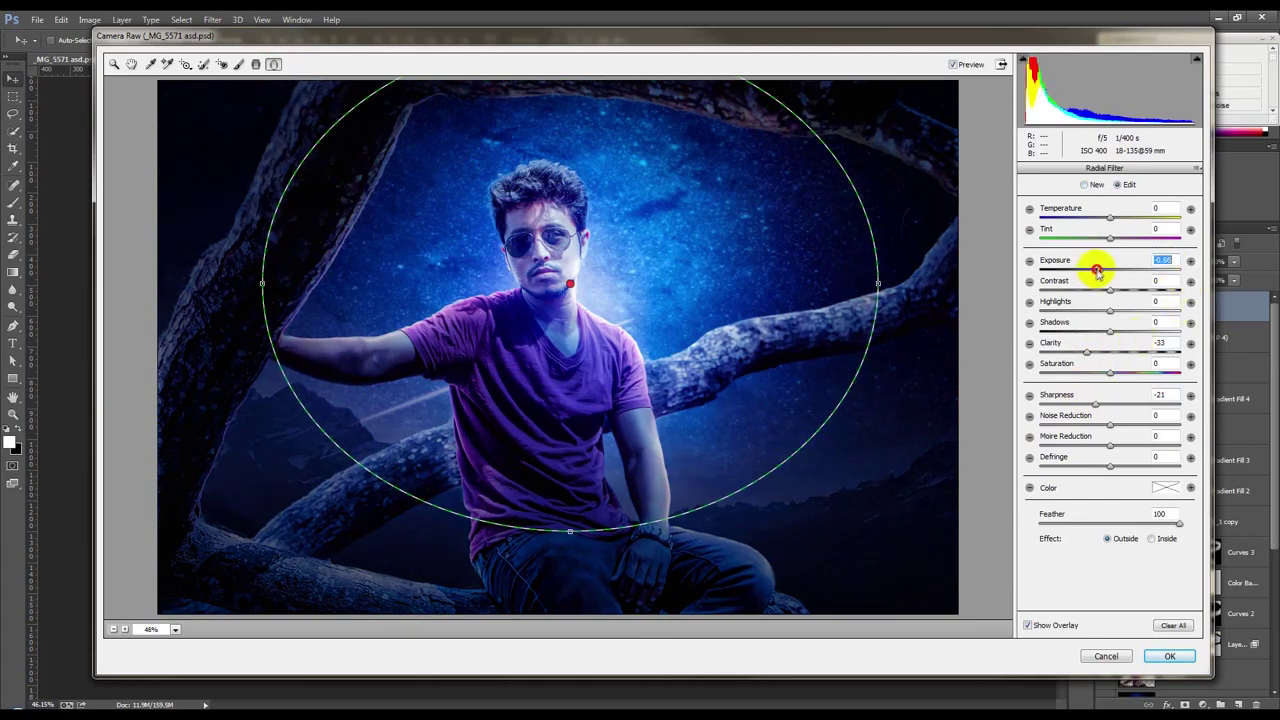
pyautogui.moveTo(1112, 224); pyautogui.dragTo(1093, 224)
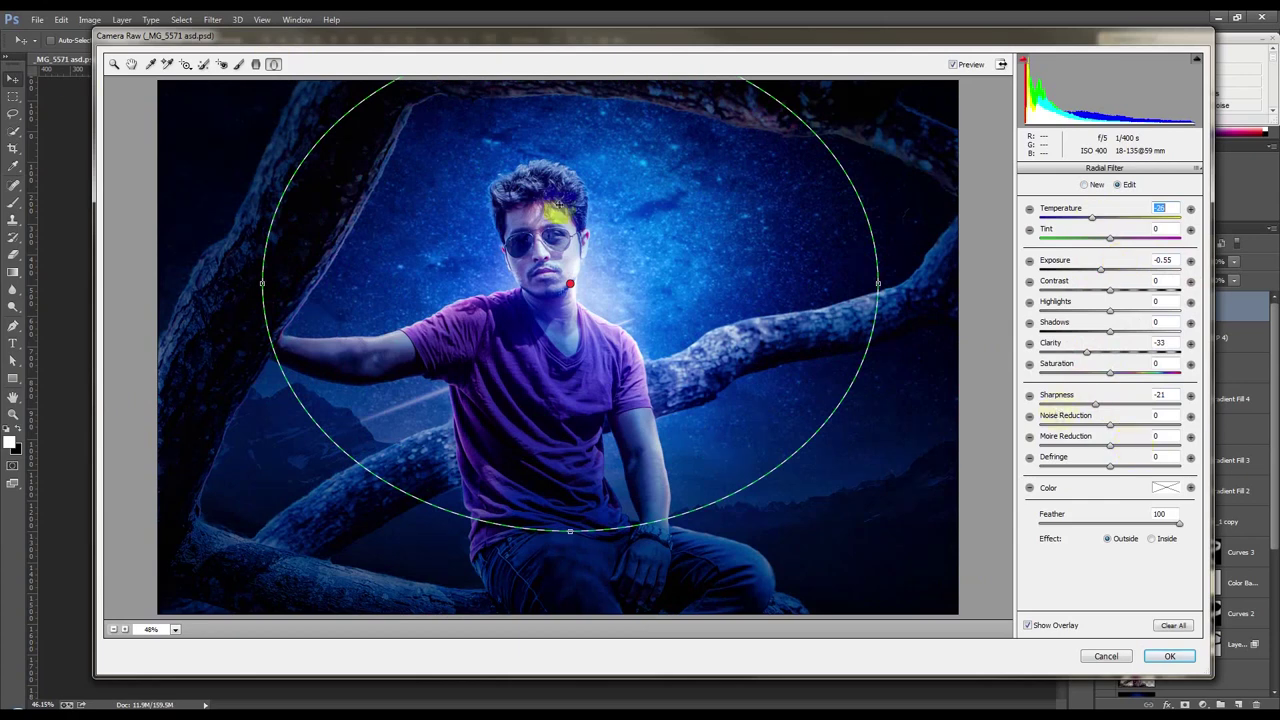
pyautogui.click(131, 64)
pyautogui.moveTo(1107, 234); pyautogui.dragTo(1120, 234)
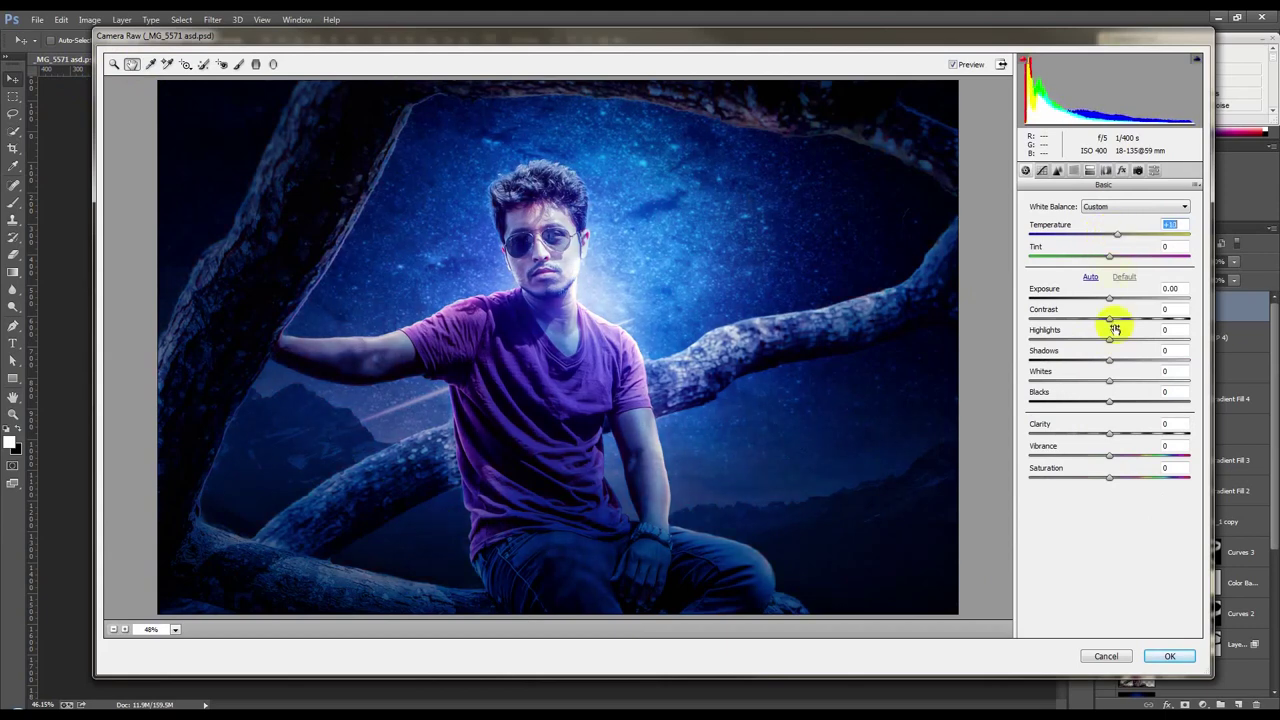
# Step: Adjust the blacks, soften clarity to about -13, and add a subtle dark edge vignette
pyautogui.moveTo(1109, 403); pyautogui.dragTo(1103, 437)
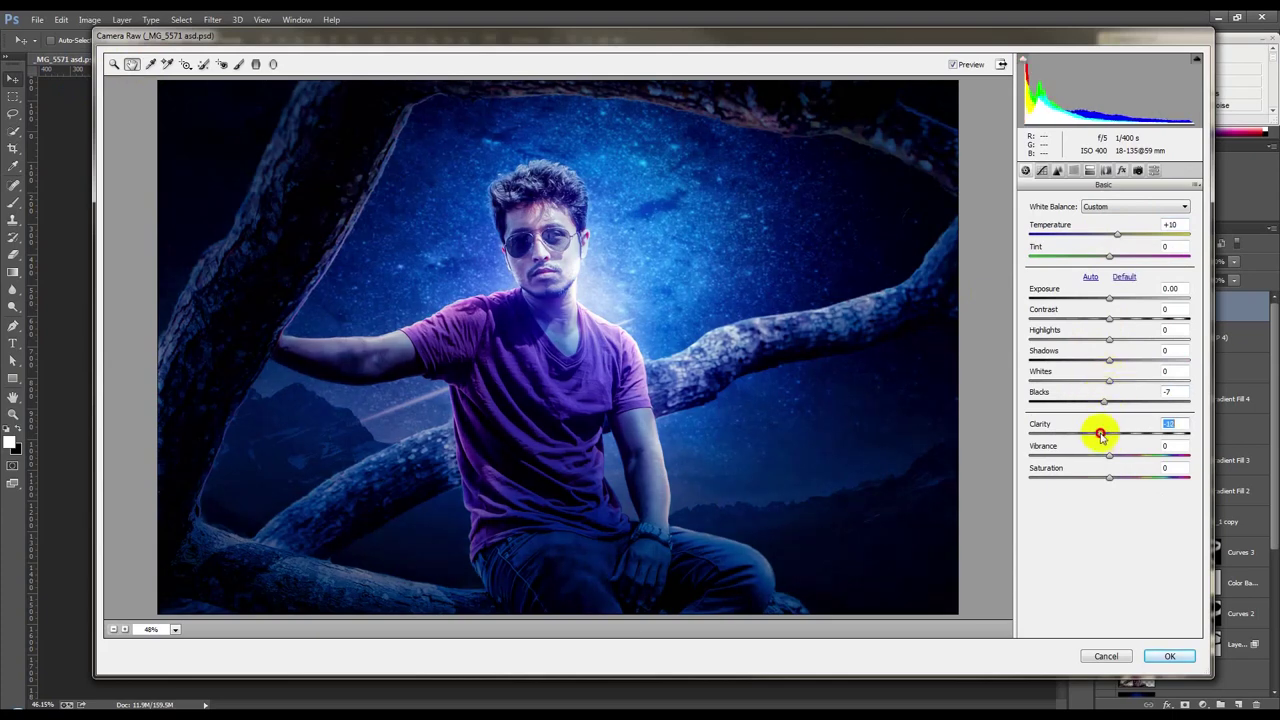
pyautogui.moveTo(1109, 318)
pyautogui.mouseDown()
pyautogui.moveTo(1090, 320)
pyautogui.moveTo(1125, 342)
pyautogui.mouseUp()
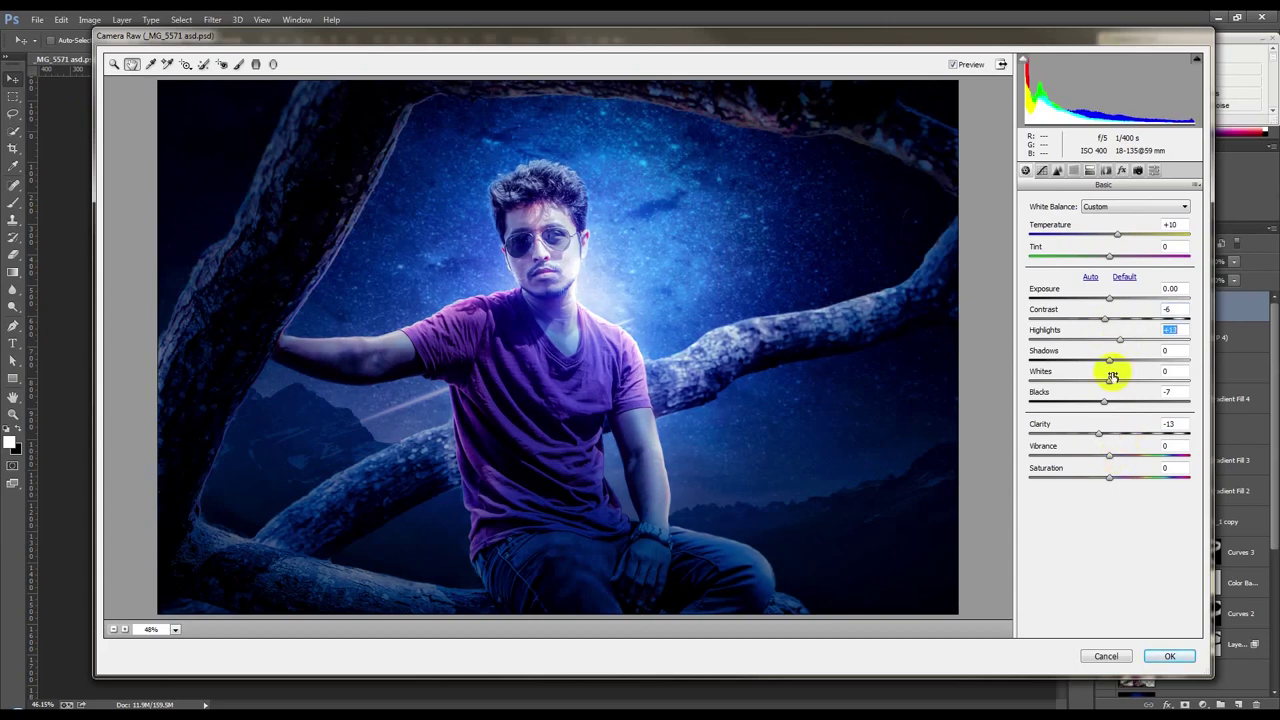
pyautogui.click(1121, 172)
pyautogui.moveTo(1103, 341); pyautogui.dragTo(1100, 345)
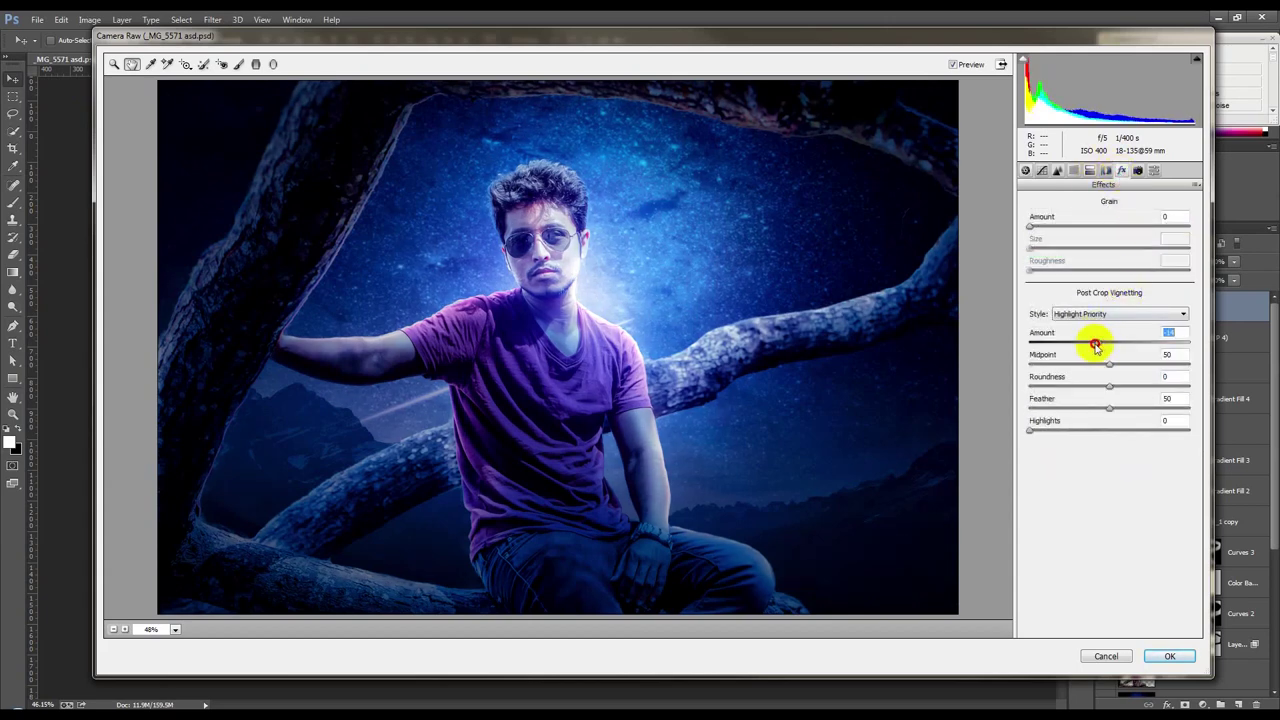
pyautogui.click(1057, 170)
pyautogui.click(1063, 224)
# Step: Reshape the parametric tone curve (darks about +22), lift blacks, boost vibrance, and apply Camera Raw
pyautogui.click(1041, 170)
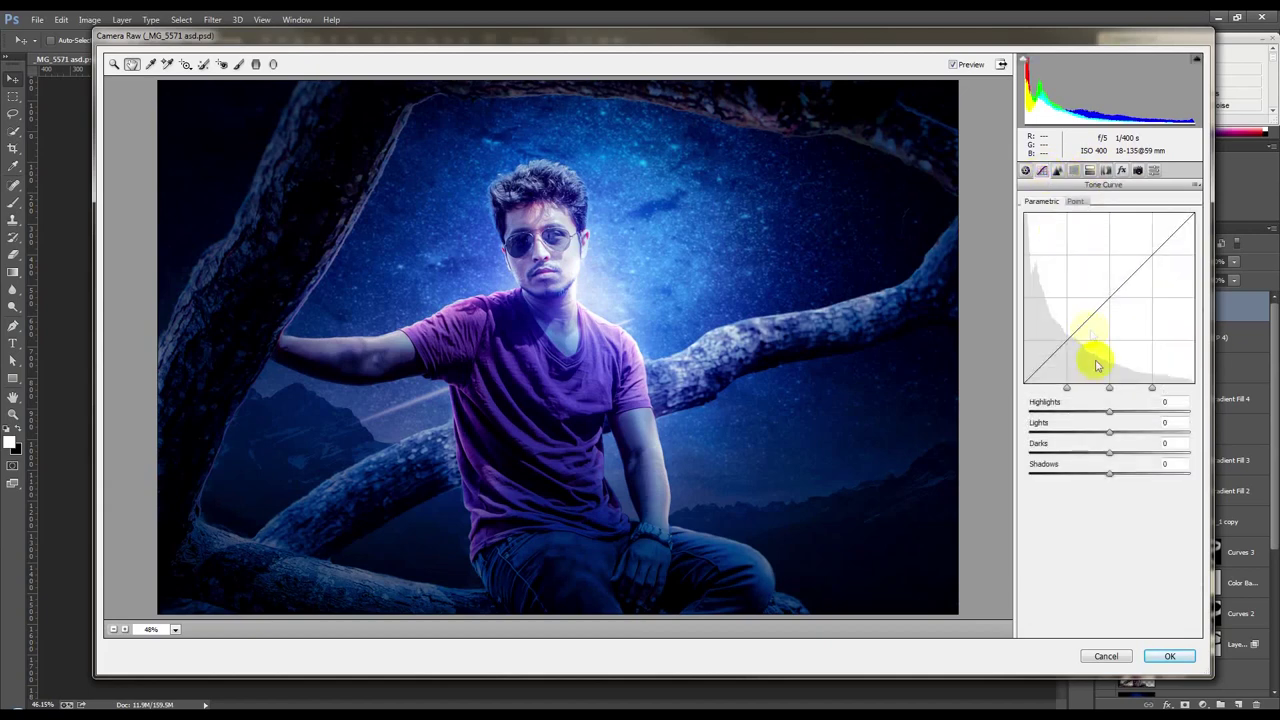
pyautogui.moveTo(1113, 452)
pyautogui.mouseDown()
pyautogui.moveTo(1132, 452)
pyautogui.moveTo(1124, 433)
pyautogui.moveTo(1114, 452)
pyautogui.moveTo(1143, 454)
pyautogui.moveTo(1089, 439)
pyautogui.mouseUp()
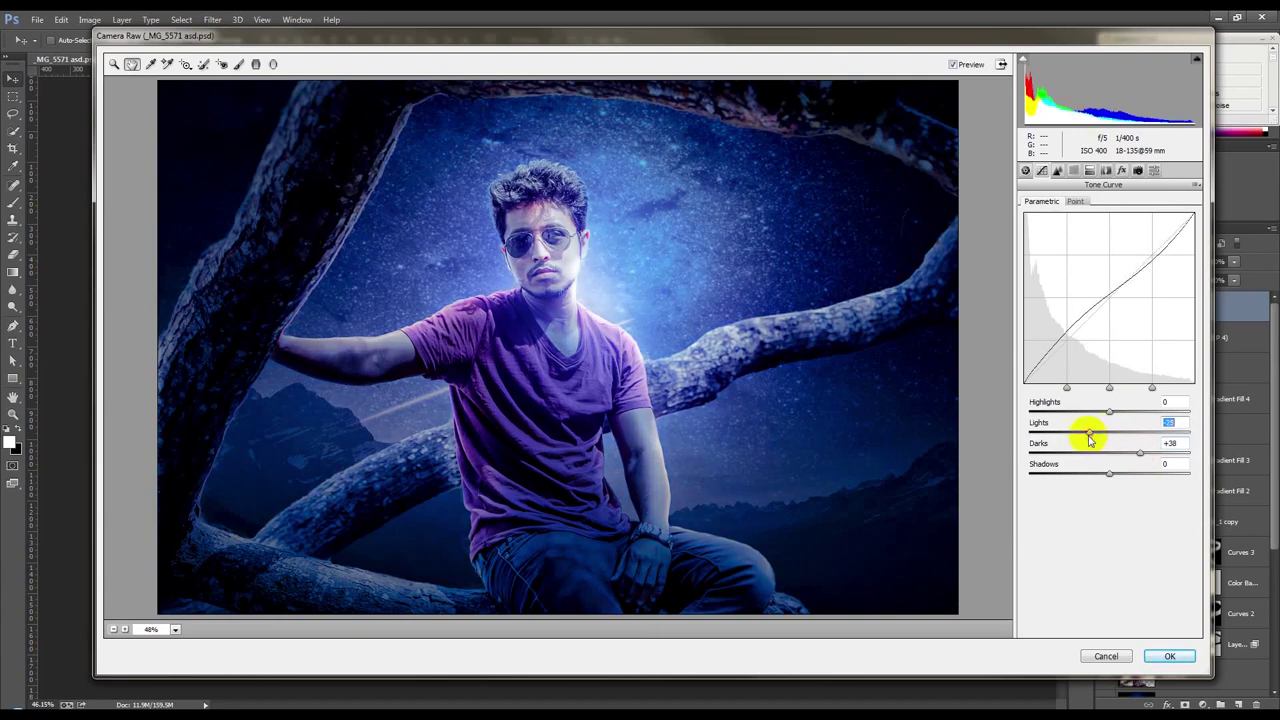
pyautogui.moveTo(1116, 414)
pyautogui.mouseDown()
pyautogui.moveTo(1128, 409)
pyautogui.moveTo(1100, 409)
pyautogui.moveTo(1133, 410)
pyautogui.mouseUp()
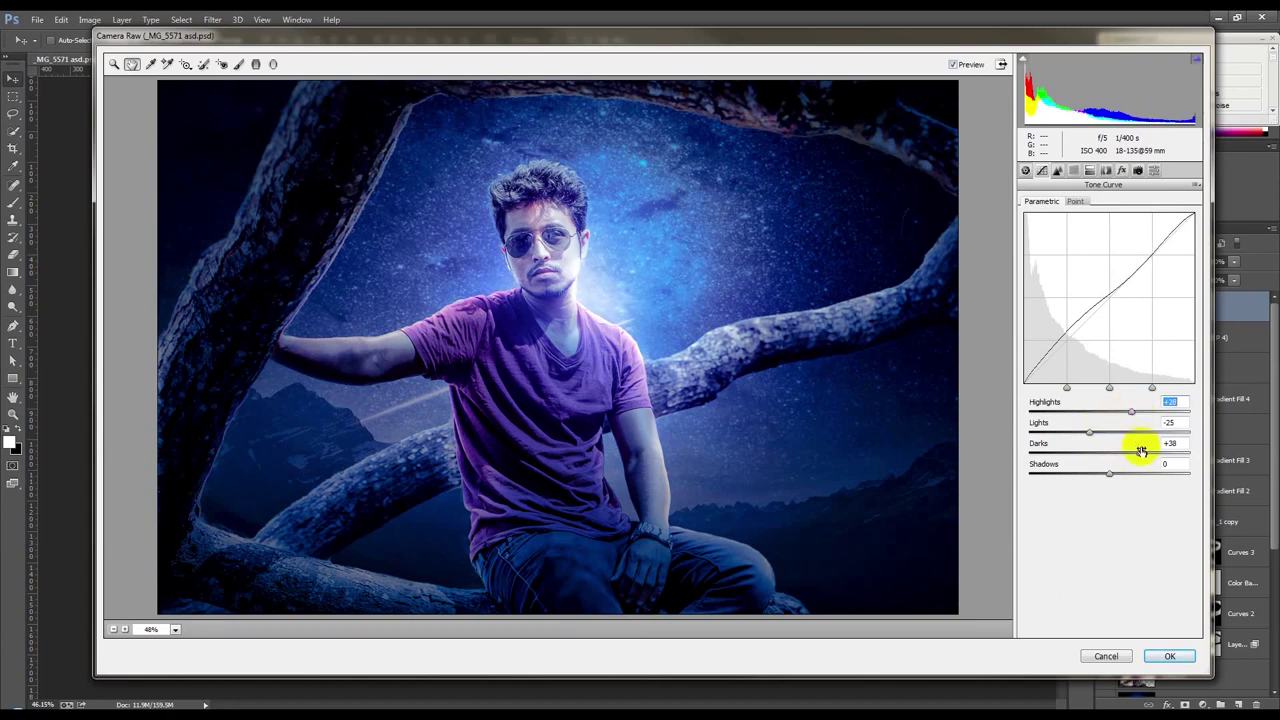
pyautogui.moveTo(1145, 458)
pyautogui.mouseDown()
pyautogui.moveTo(1111, 452)
pyautogui.moveTo(1128, 455)
pyautogui.mouseUp()
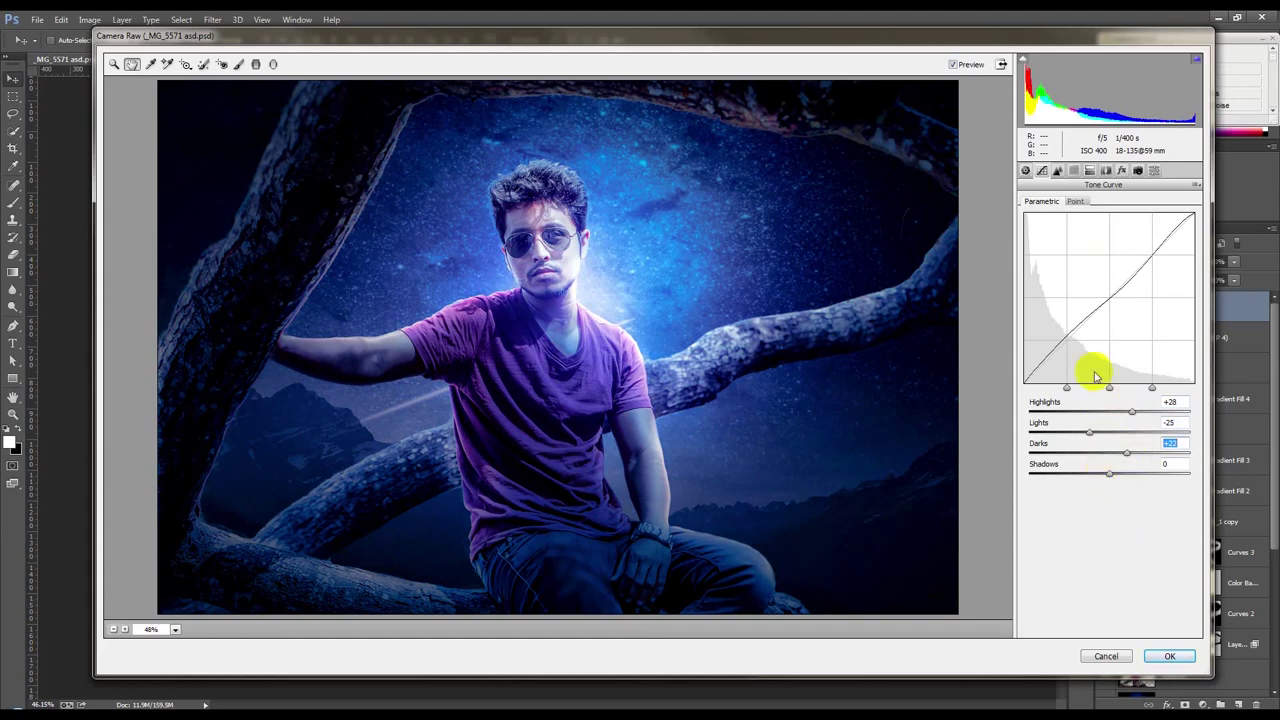
pyautogui.click(1025, 170)
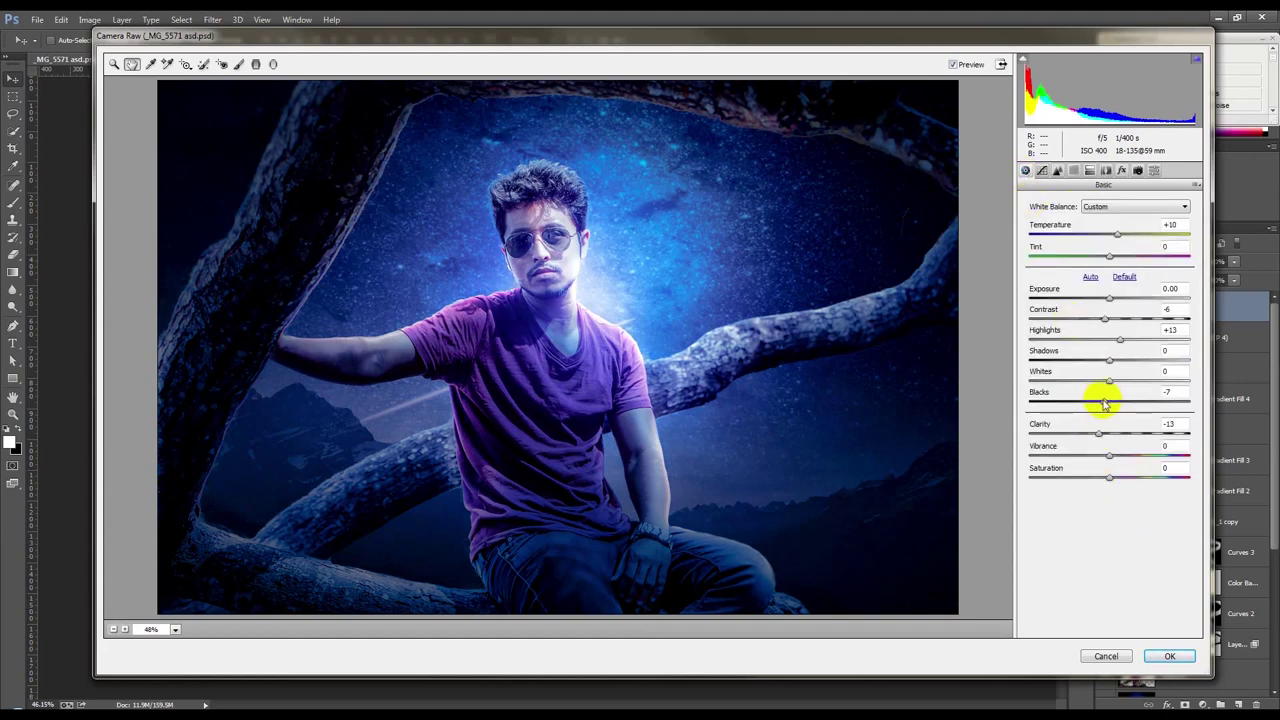
pyautogui.moveTo(1110, 400)
pyautogui.mouseDown()
pyautogui.moveTo(1091, 400)
pyautogui.moveTo(1123, 400)
pyautogui.mouseUp()
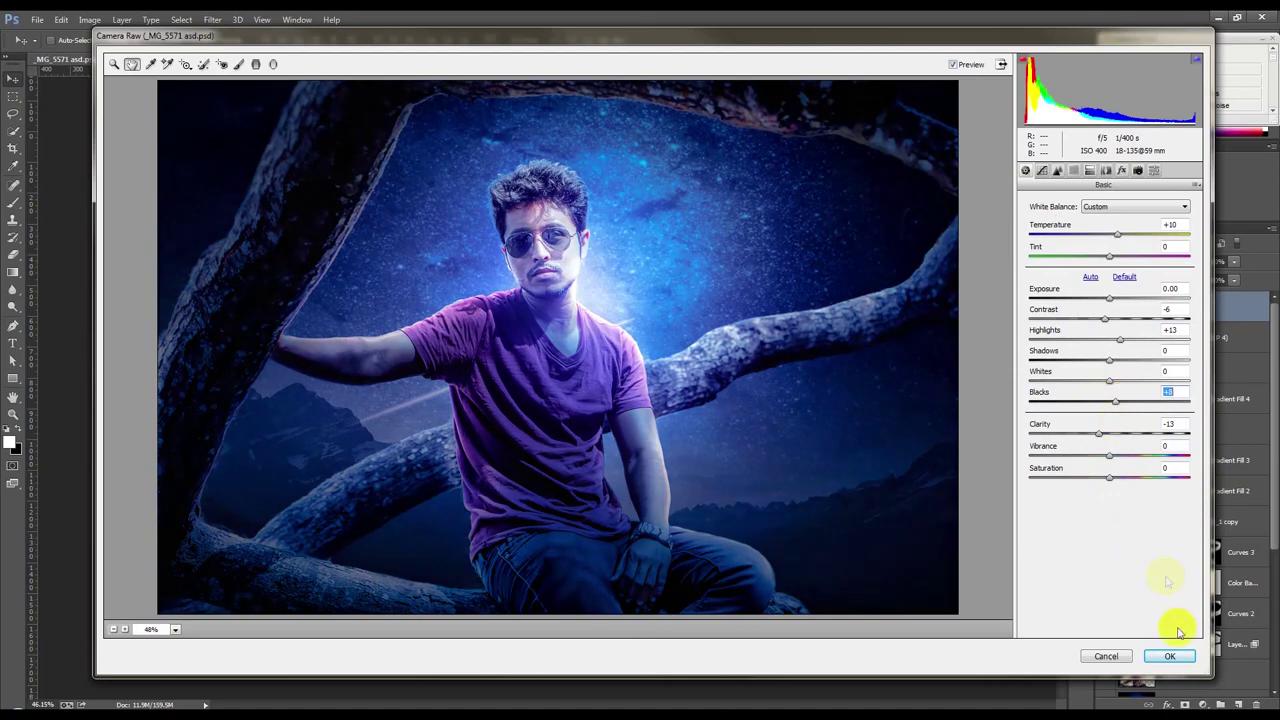
pyautogui.moveTo(1115, 460); pyautogui.dragTo(1122, 459)
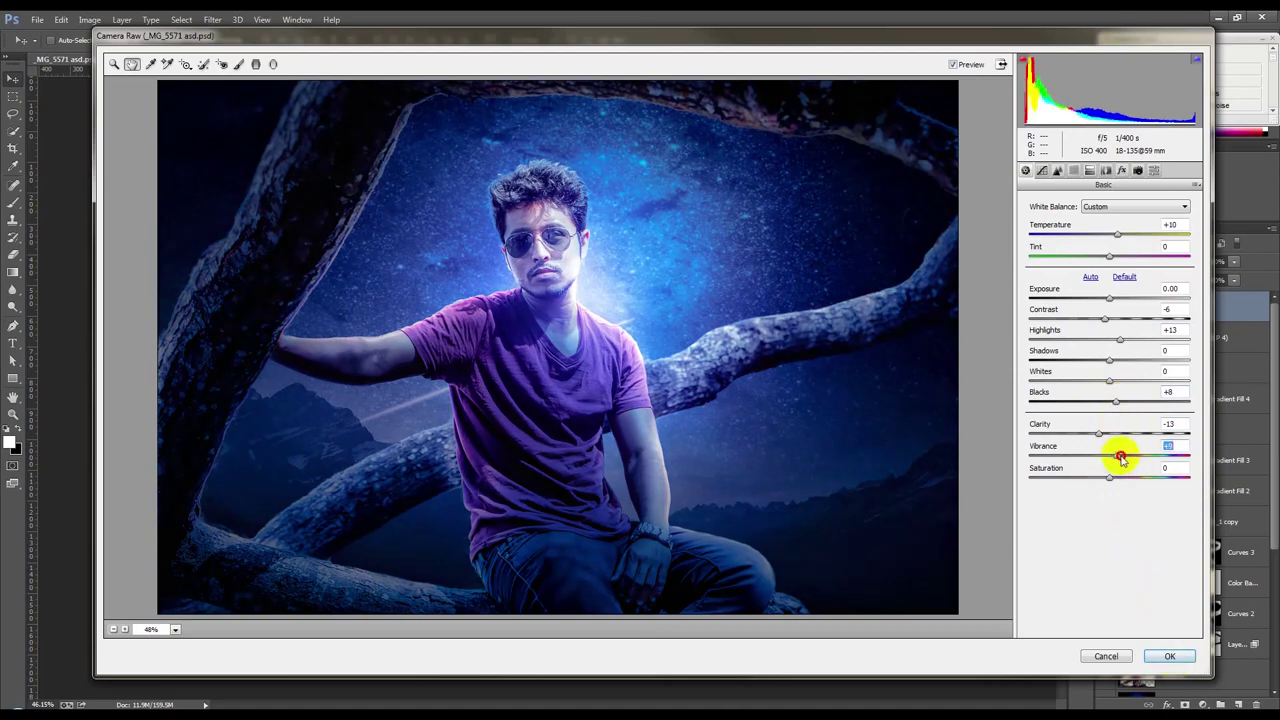
pyautogui.click(1163, 656)
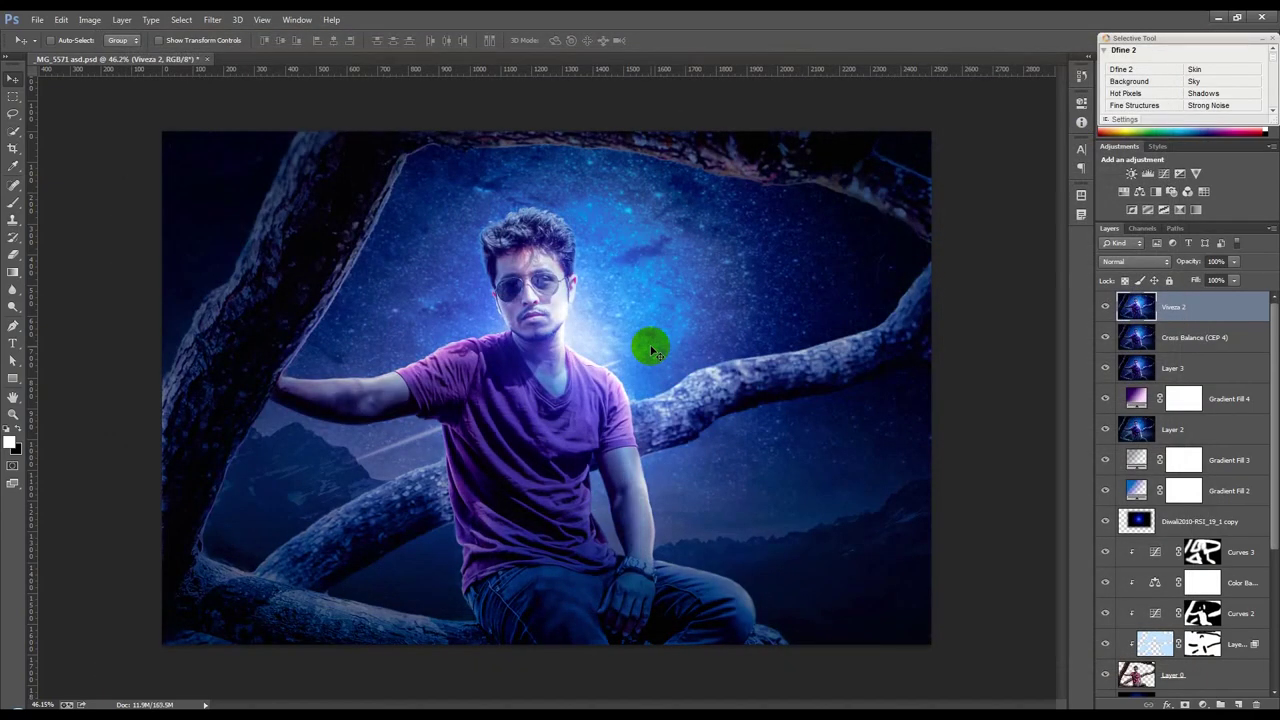
# Step: Toggle the Viveza 2 layer off and on to compare, then save the document
pyautogui.click(1106, 308)
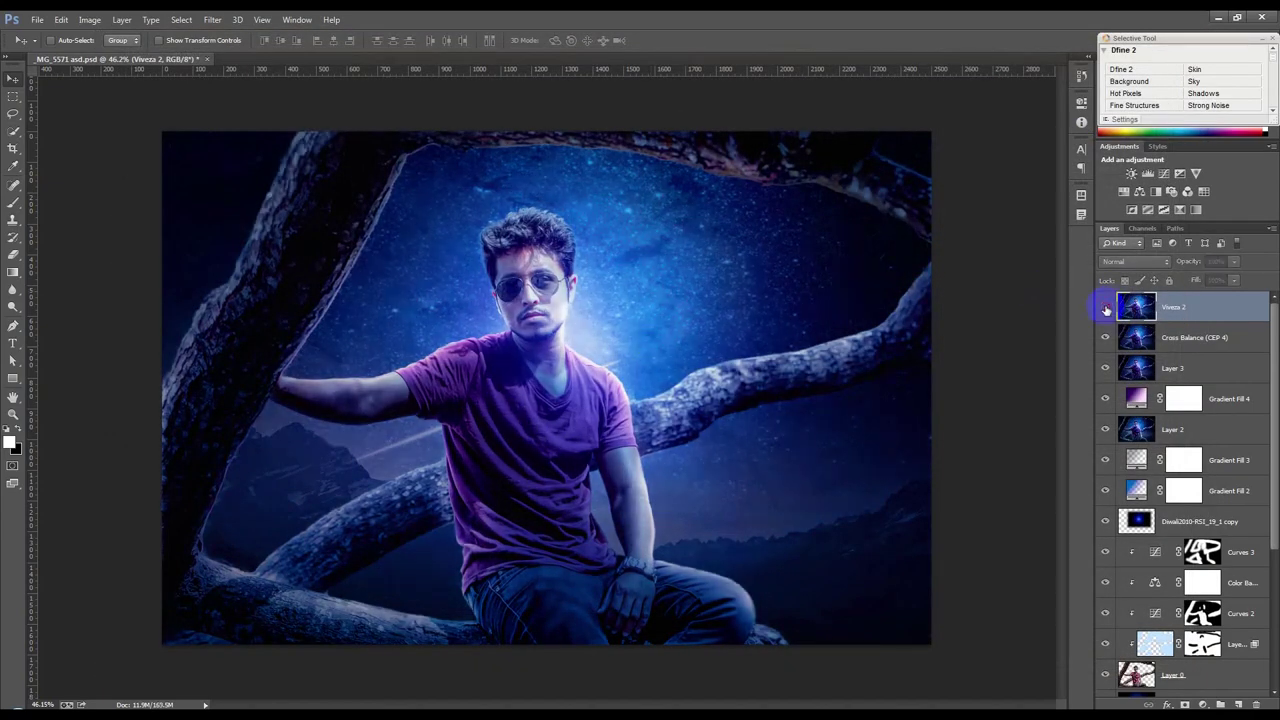
pyautogui.click(1106, 308)
pyautogui.hotkey('ctrl', 's')
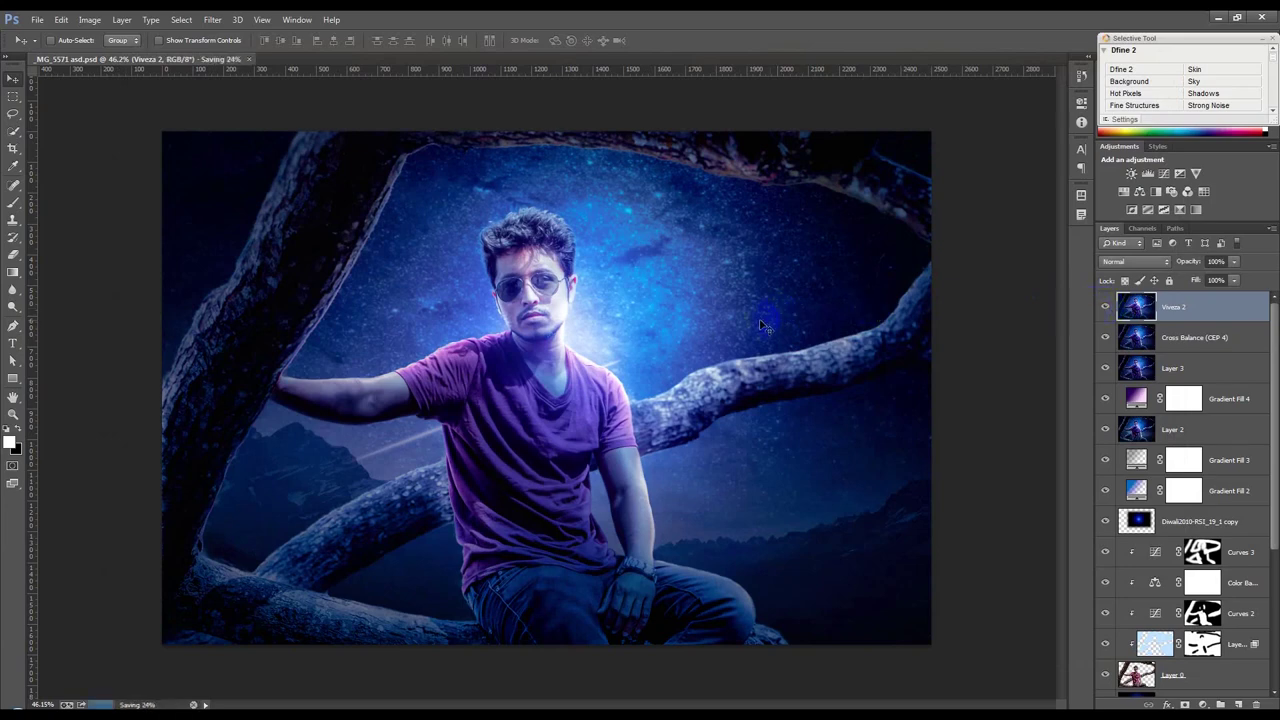